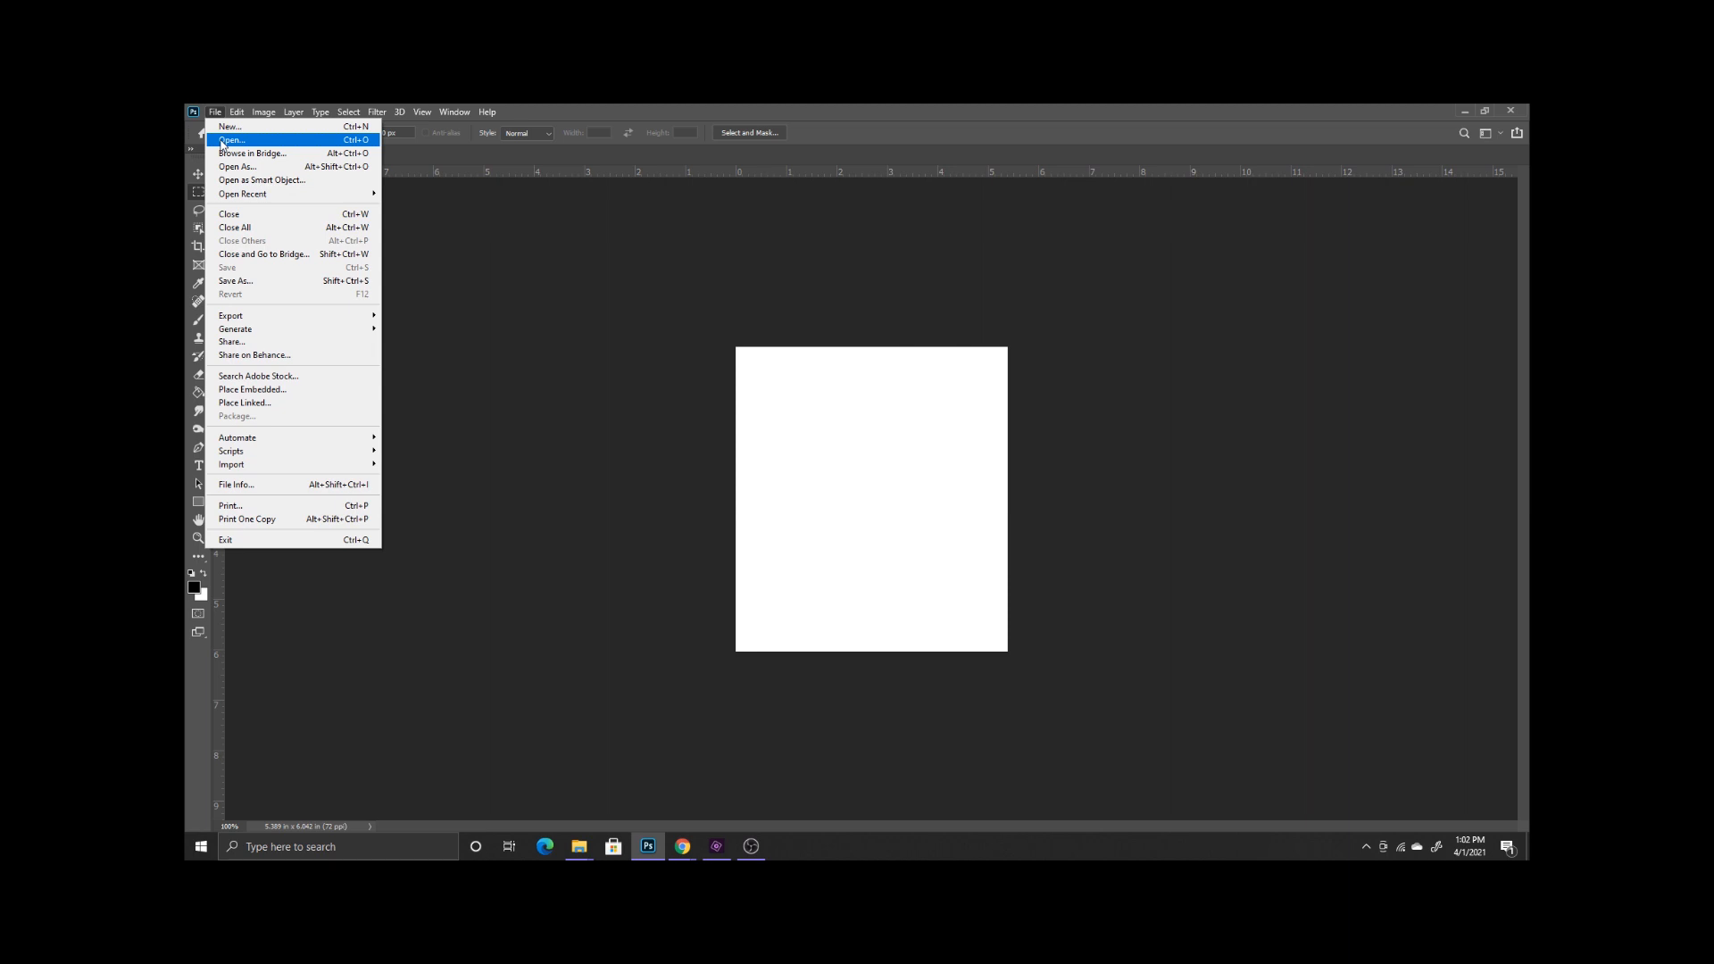
- Load the fourteen JPEG photos IMG_7487 to IMG_7638 from the Downloads kn3 folder into one layer stack
mouse_move(296, 453)
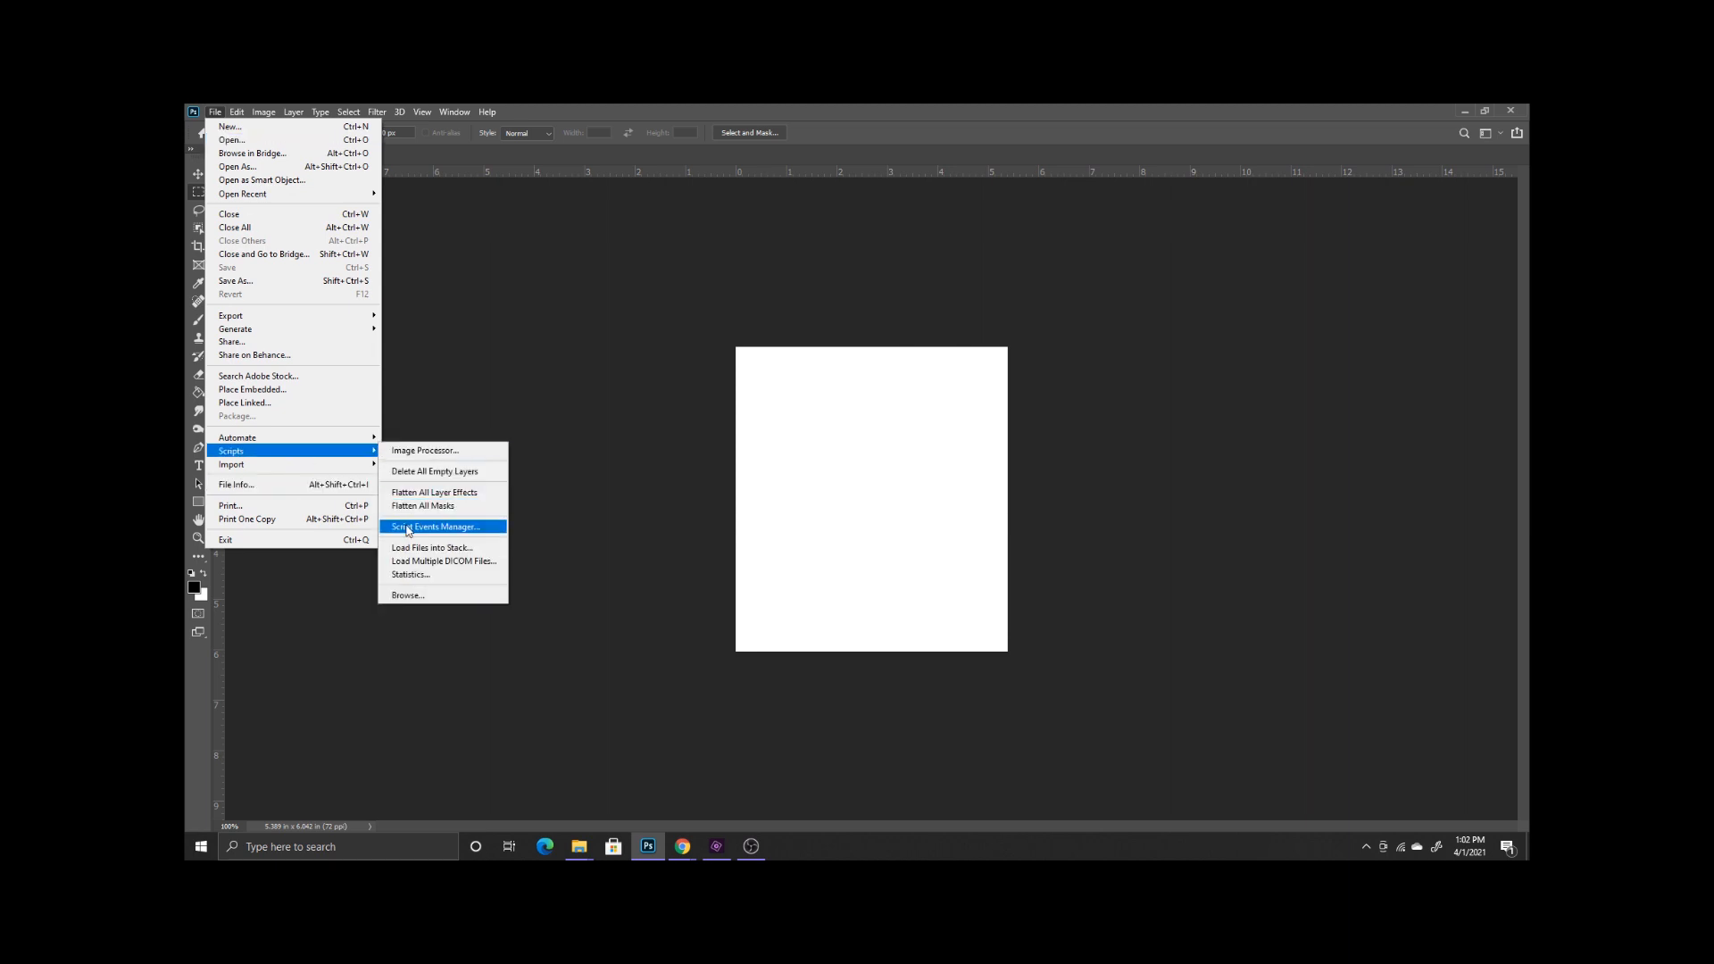
click(432, 547)
click(914, 425)
click(850, 446)
shift+click(892, 638)
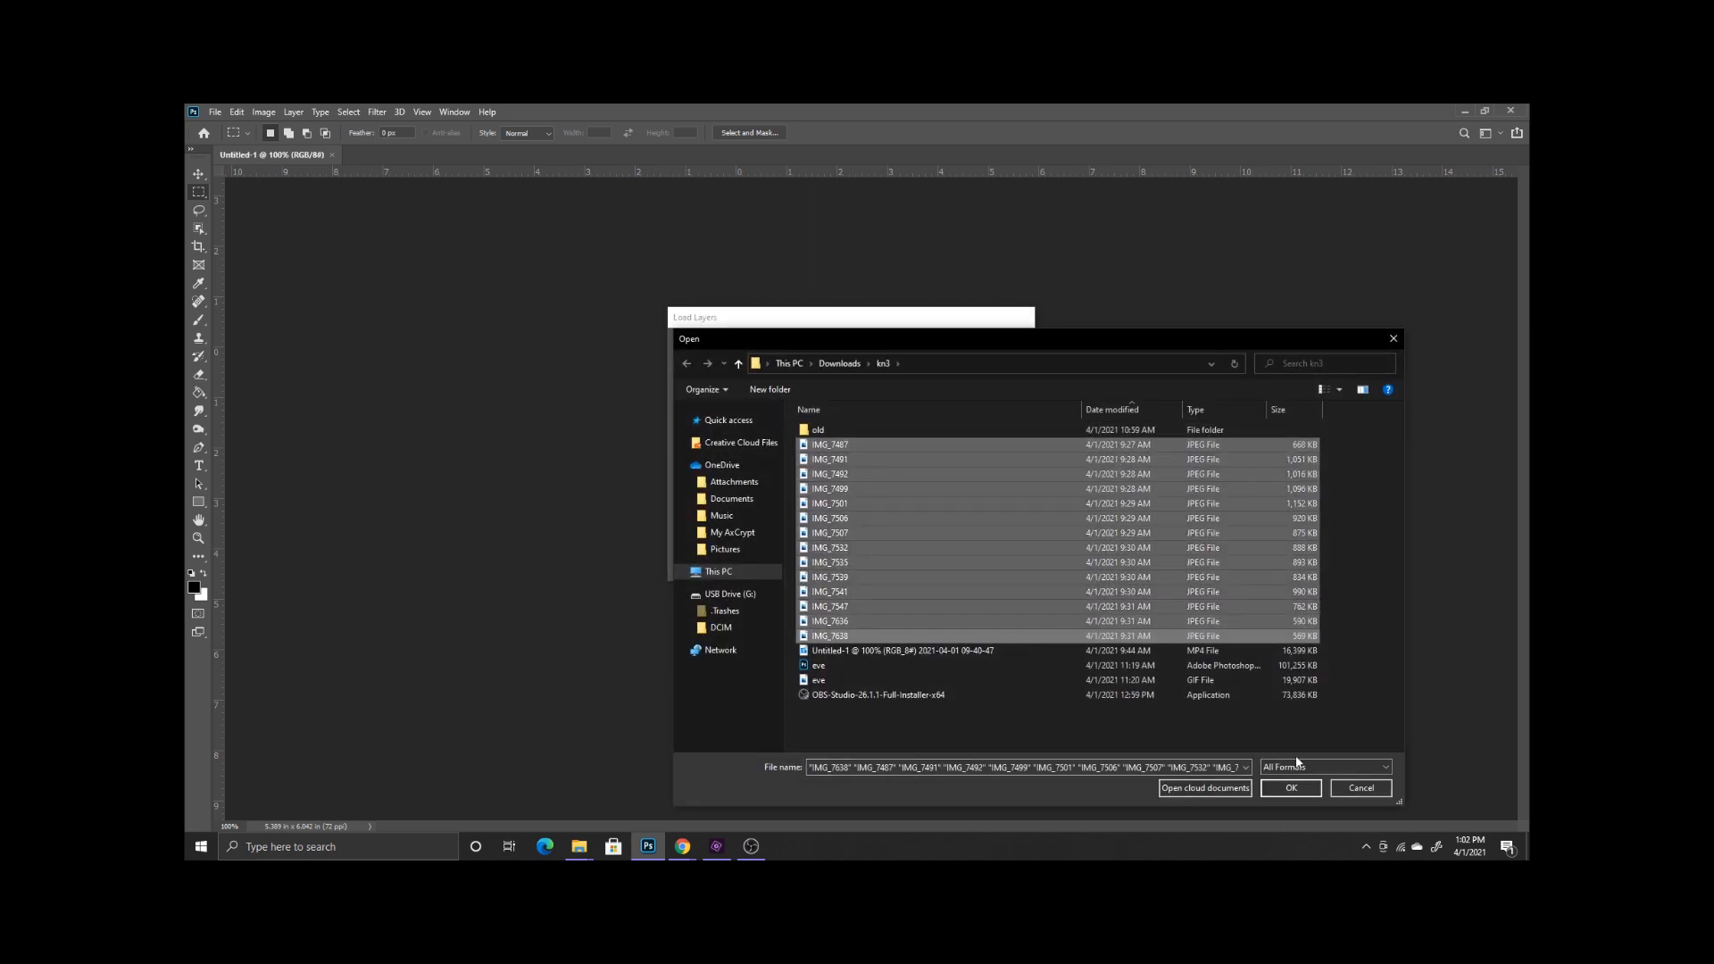
click(1292, 788)
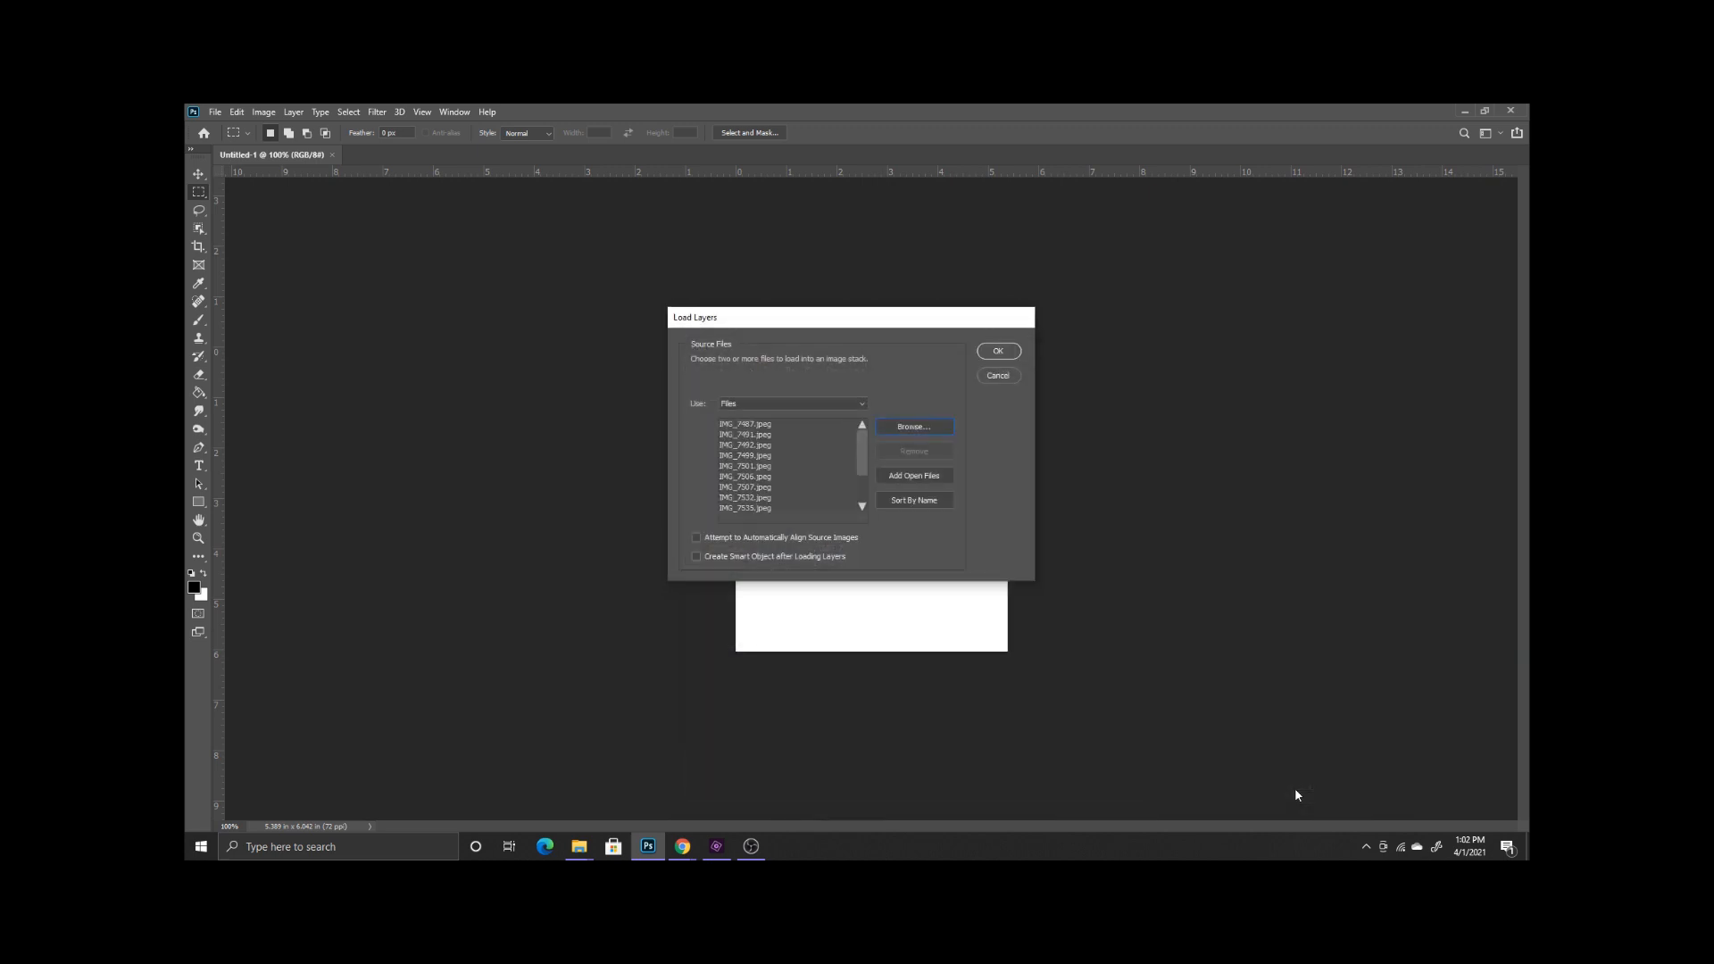
click(994, 350)
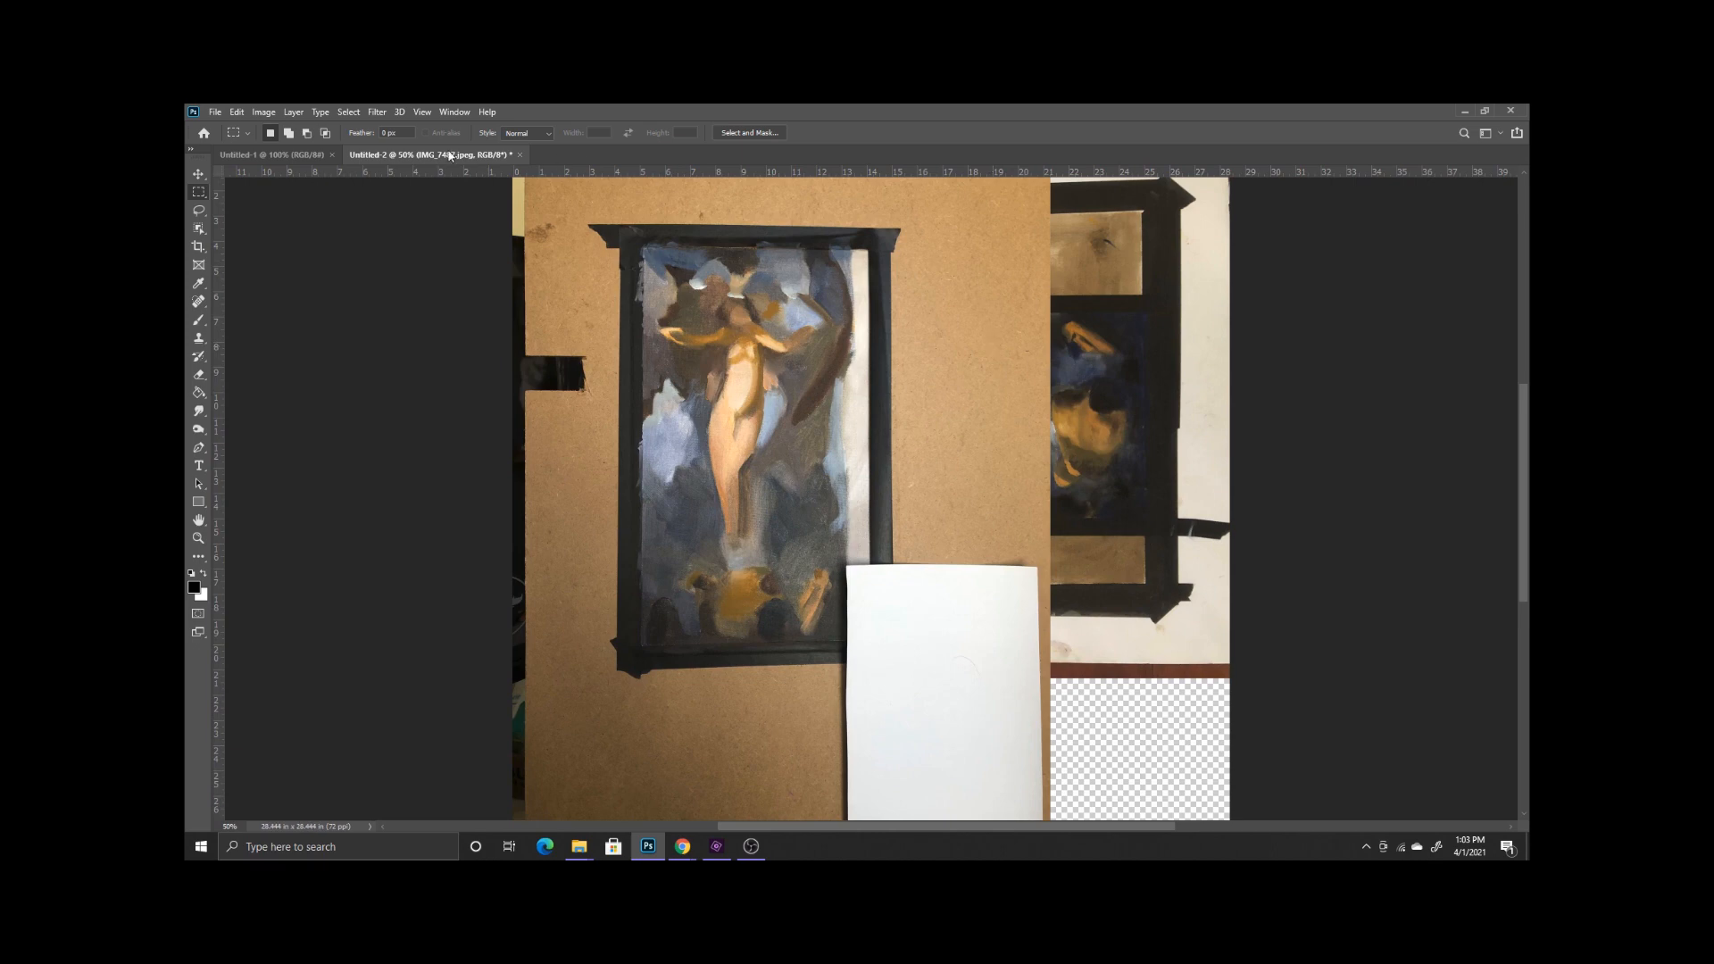
- Show the Layers panel and float the stacked document's window beside it
click(452, 114)
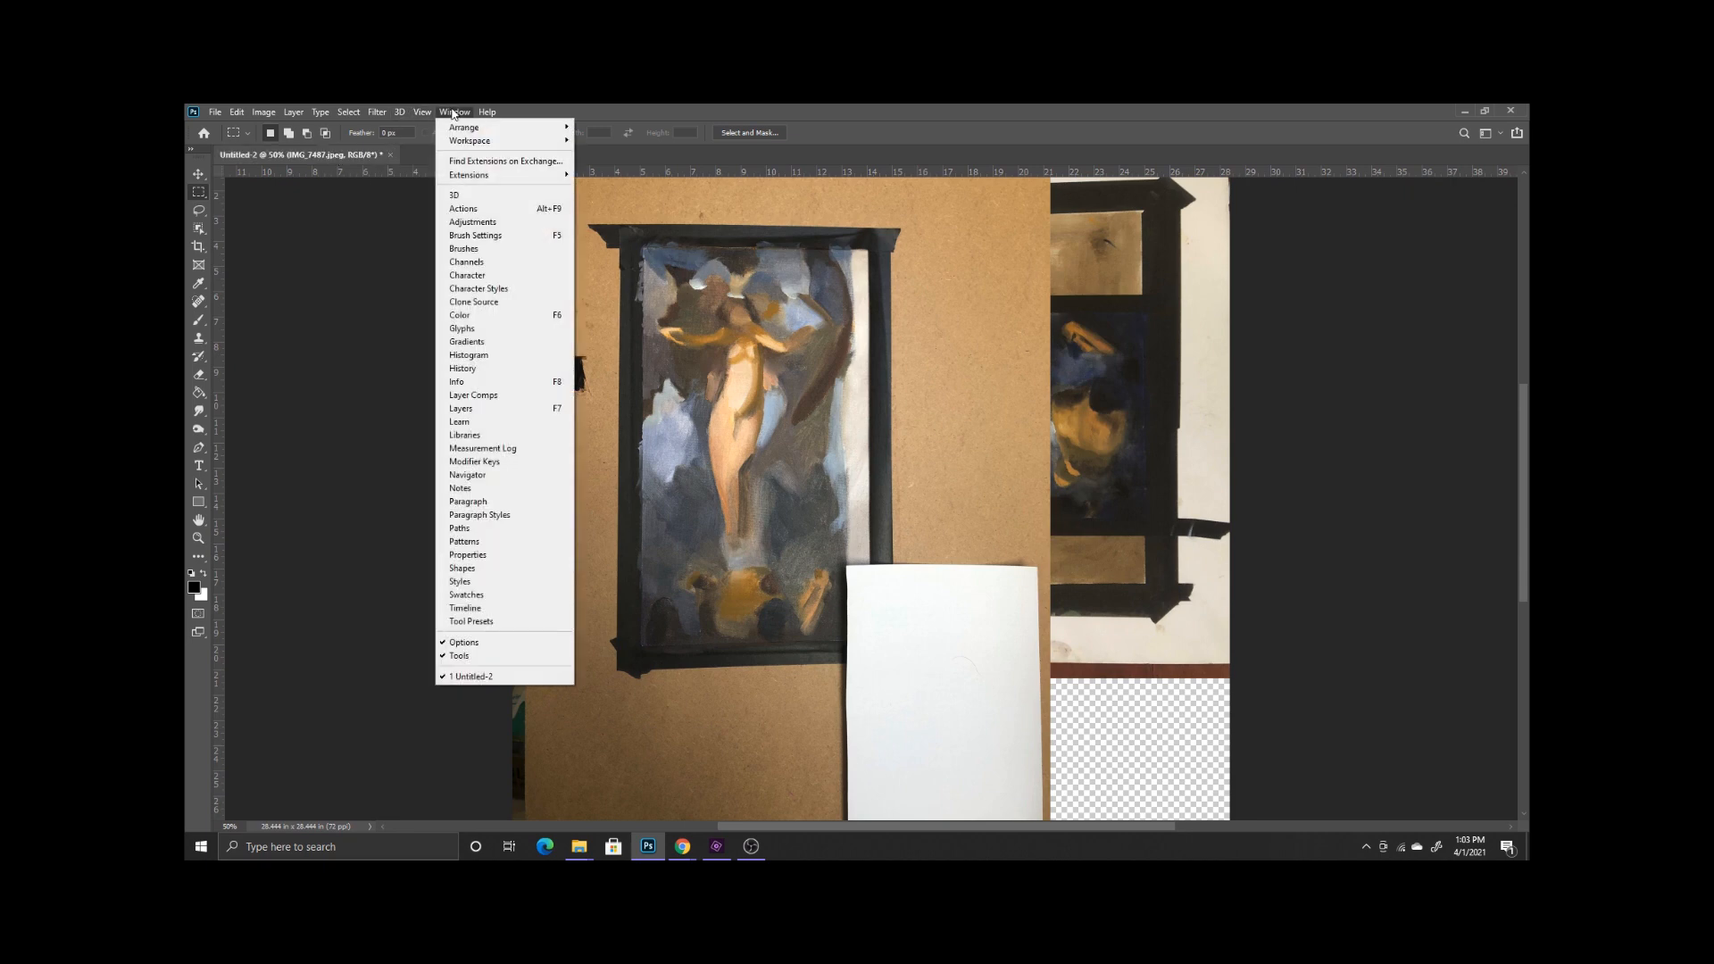
click(500, 410)
drag(488, 249, 1310, 293)
drag(375, 156, 849, 166)
drag(1095, 284, 1070, 272)
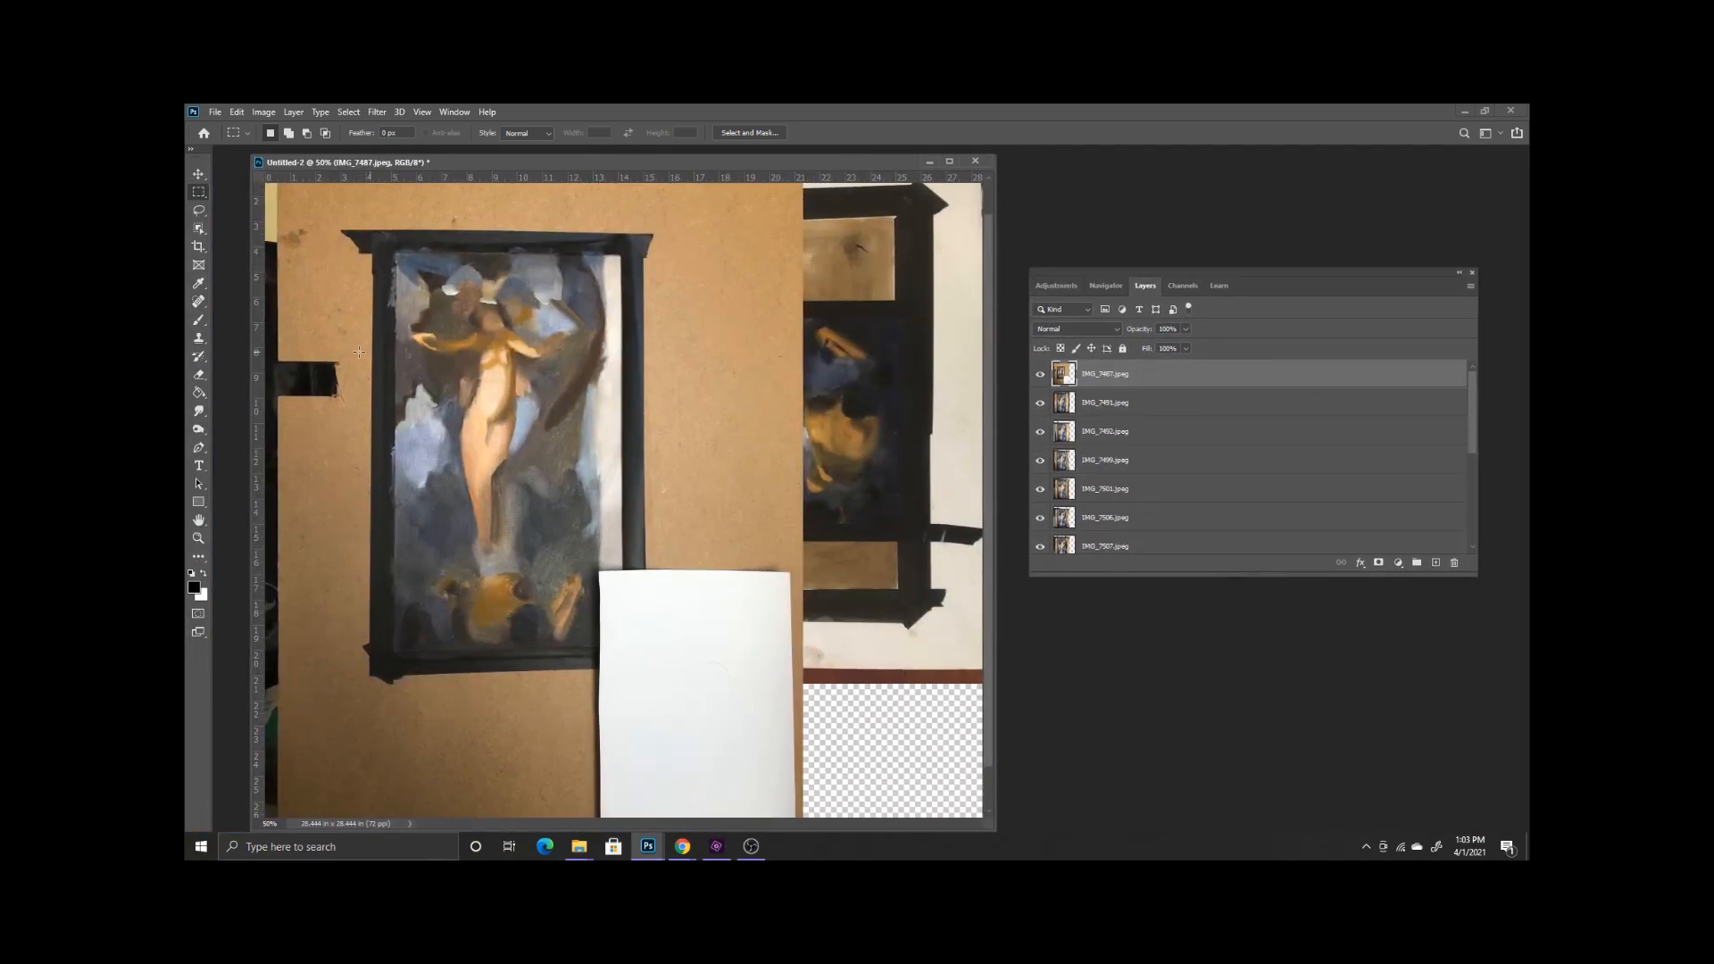
- Add a Curves adjustment above IMG_7487.jpeg and set the white point by sampling the white paper
click(1056, 285)
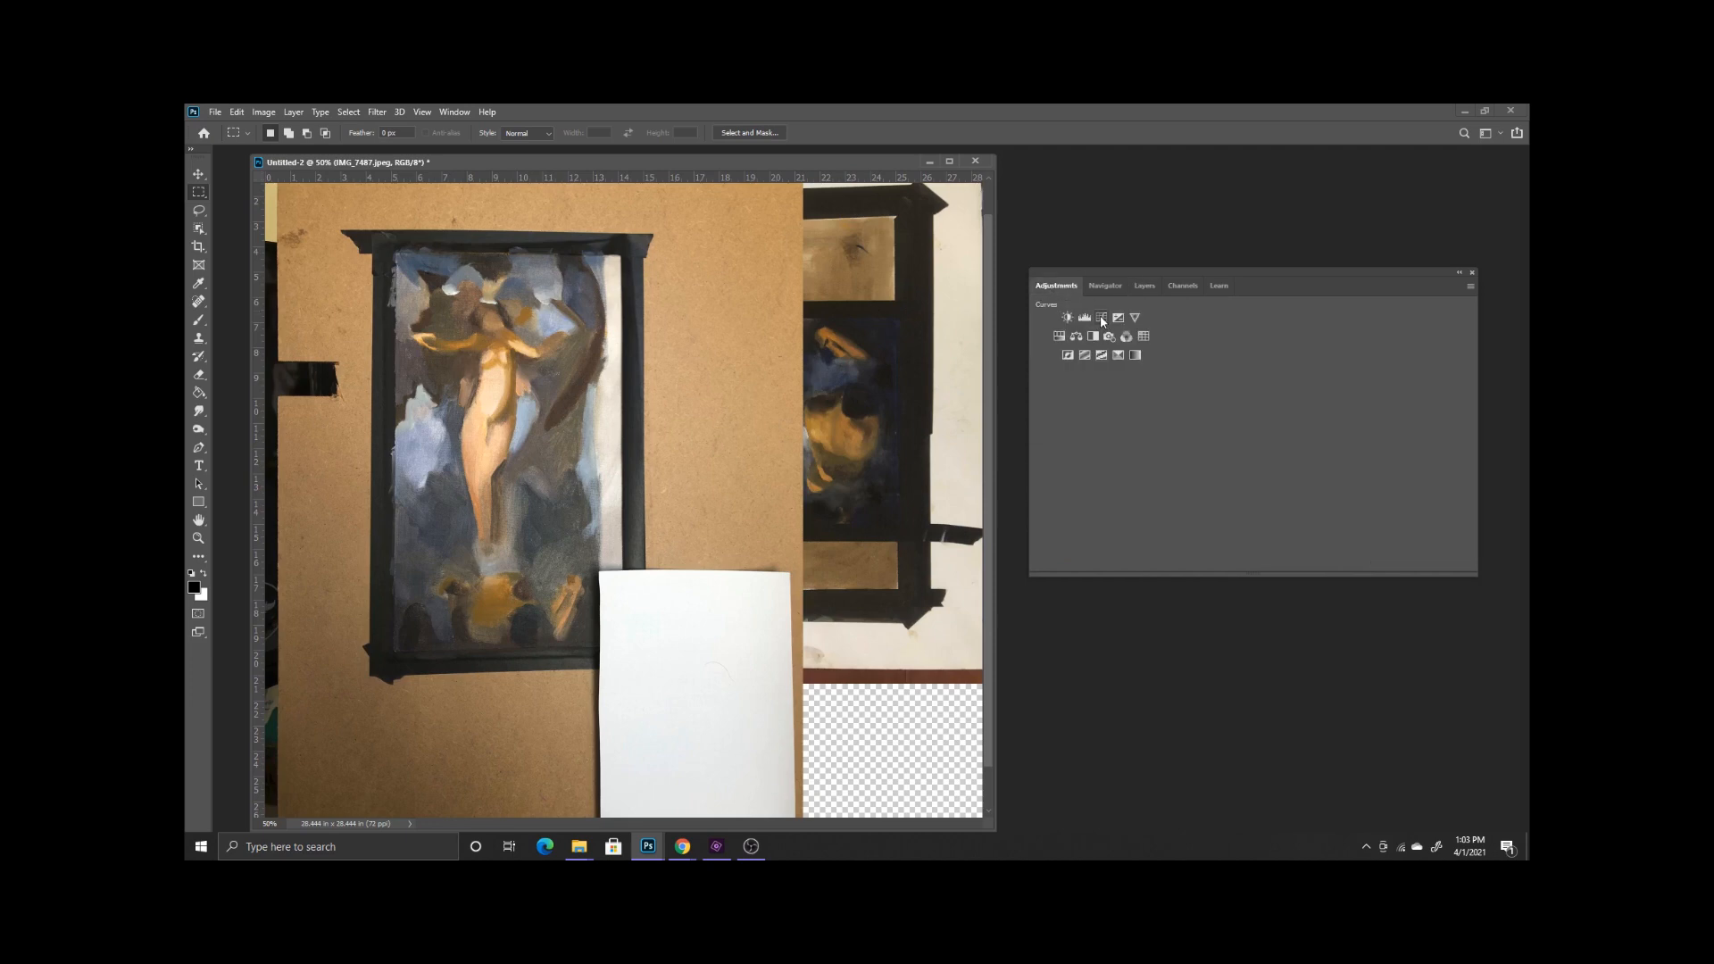
click(1101, 319)
click(237, 365)
click(696, 639)
click(615, 229)
- Merge the Curves adjustment with the IMG_7487.jpeg layer
click(1145, 286)
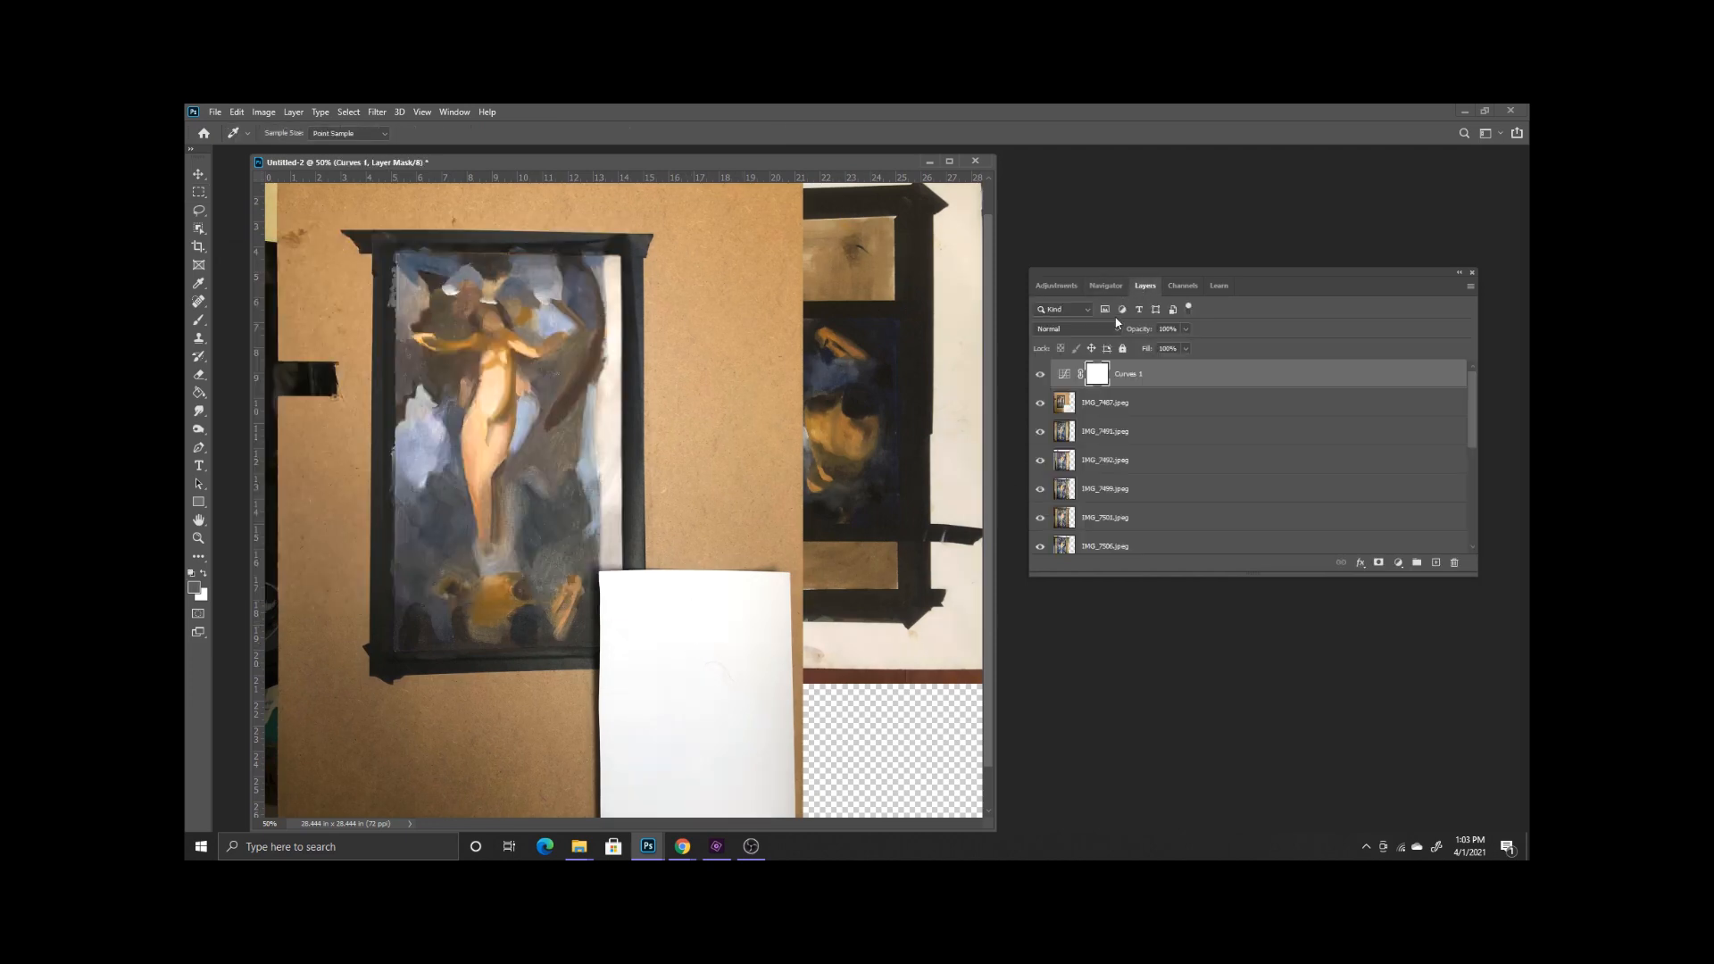
shift+click(1100, 403)
right_click(1094, 403)
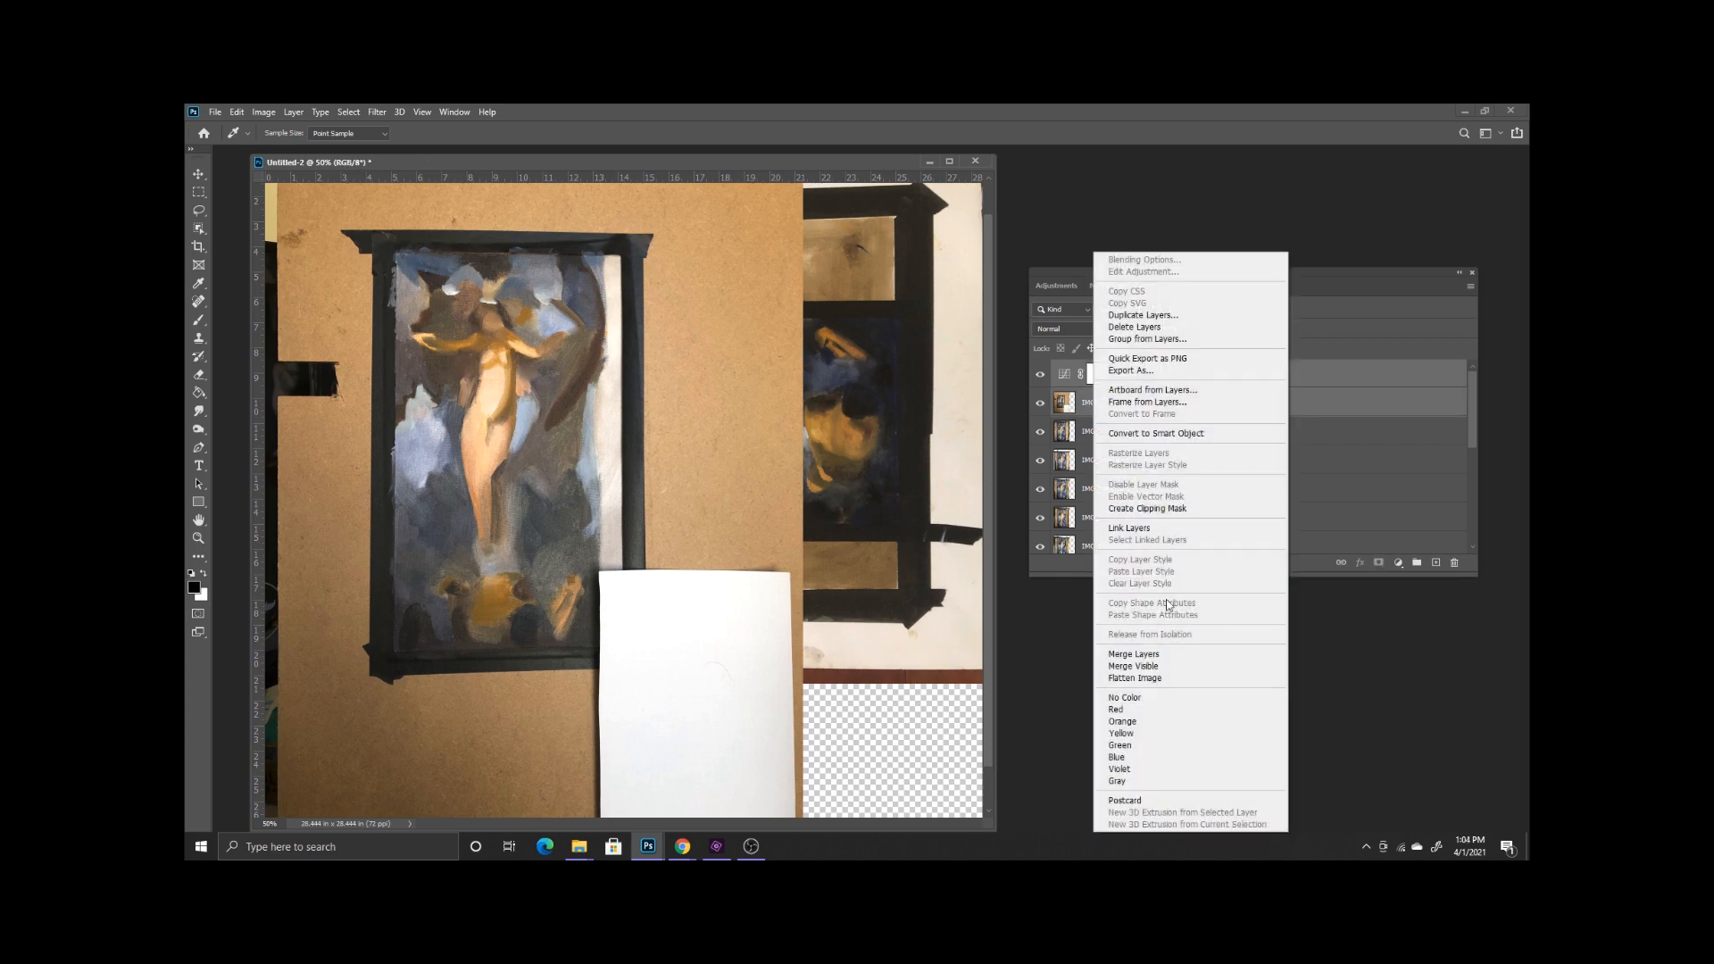
click(1139, 654)
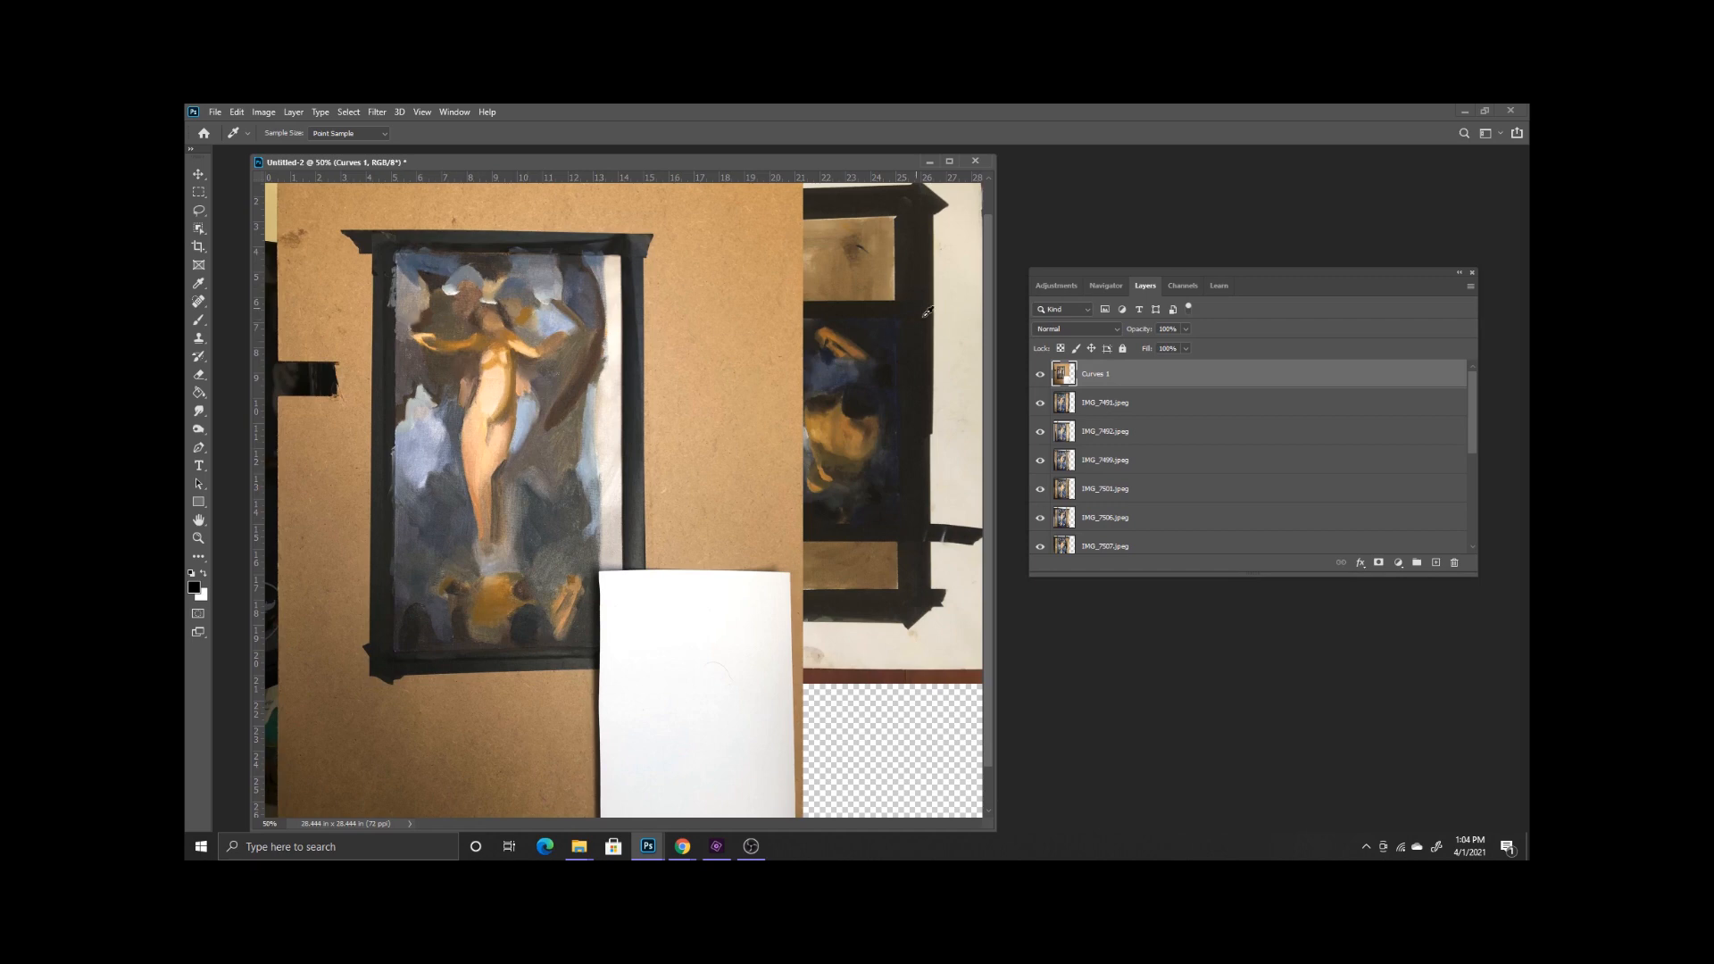
- Hide the first two photo layers and rename the first three layers as 1, 2 and 3
click(1040, 374)
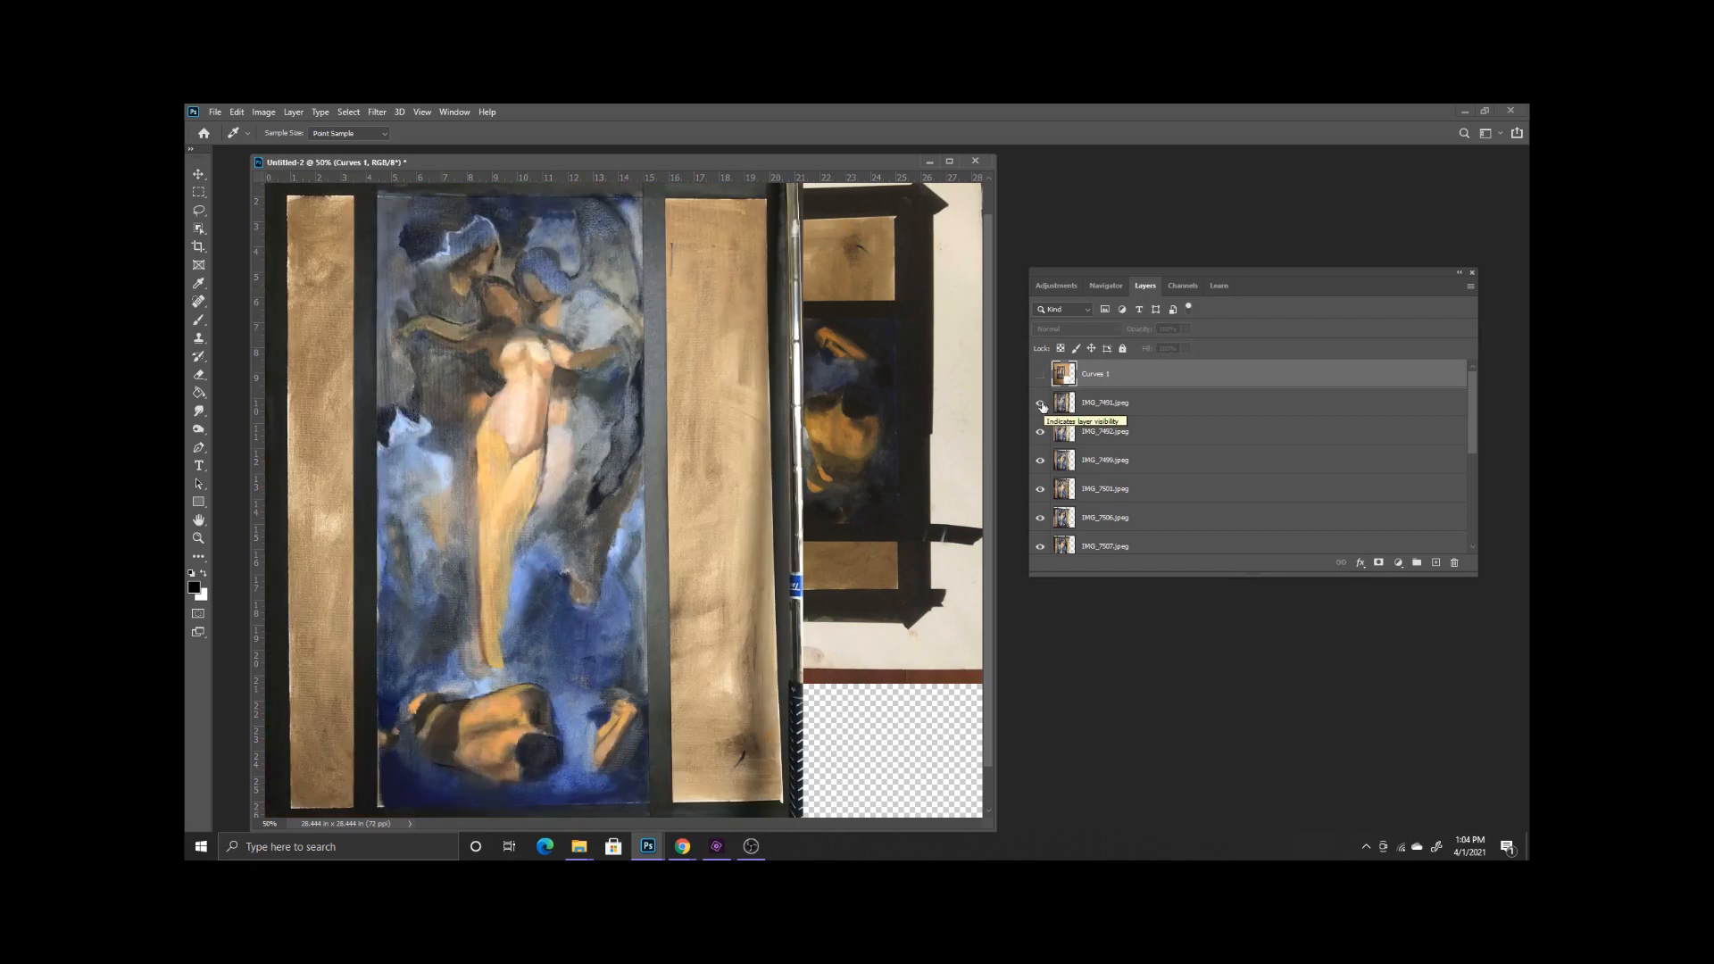
click(1040, 403)
key(m)
double_click(1104, 402)
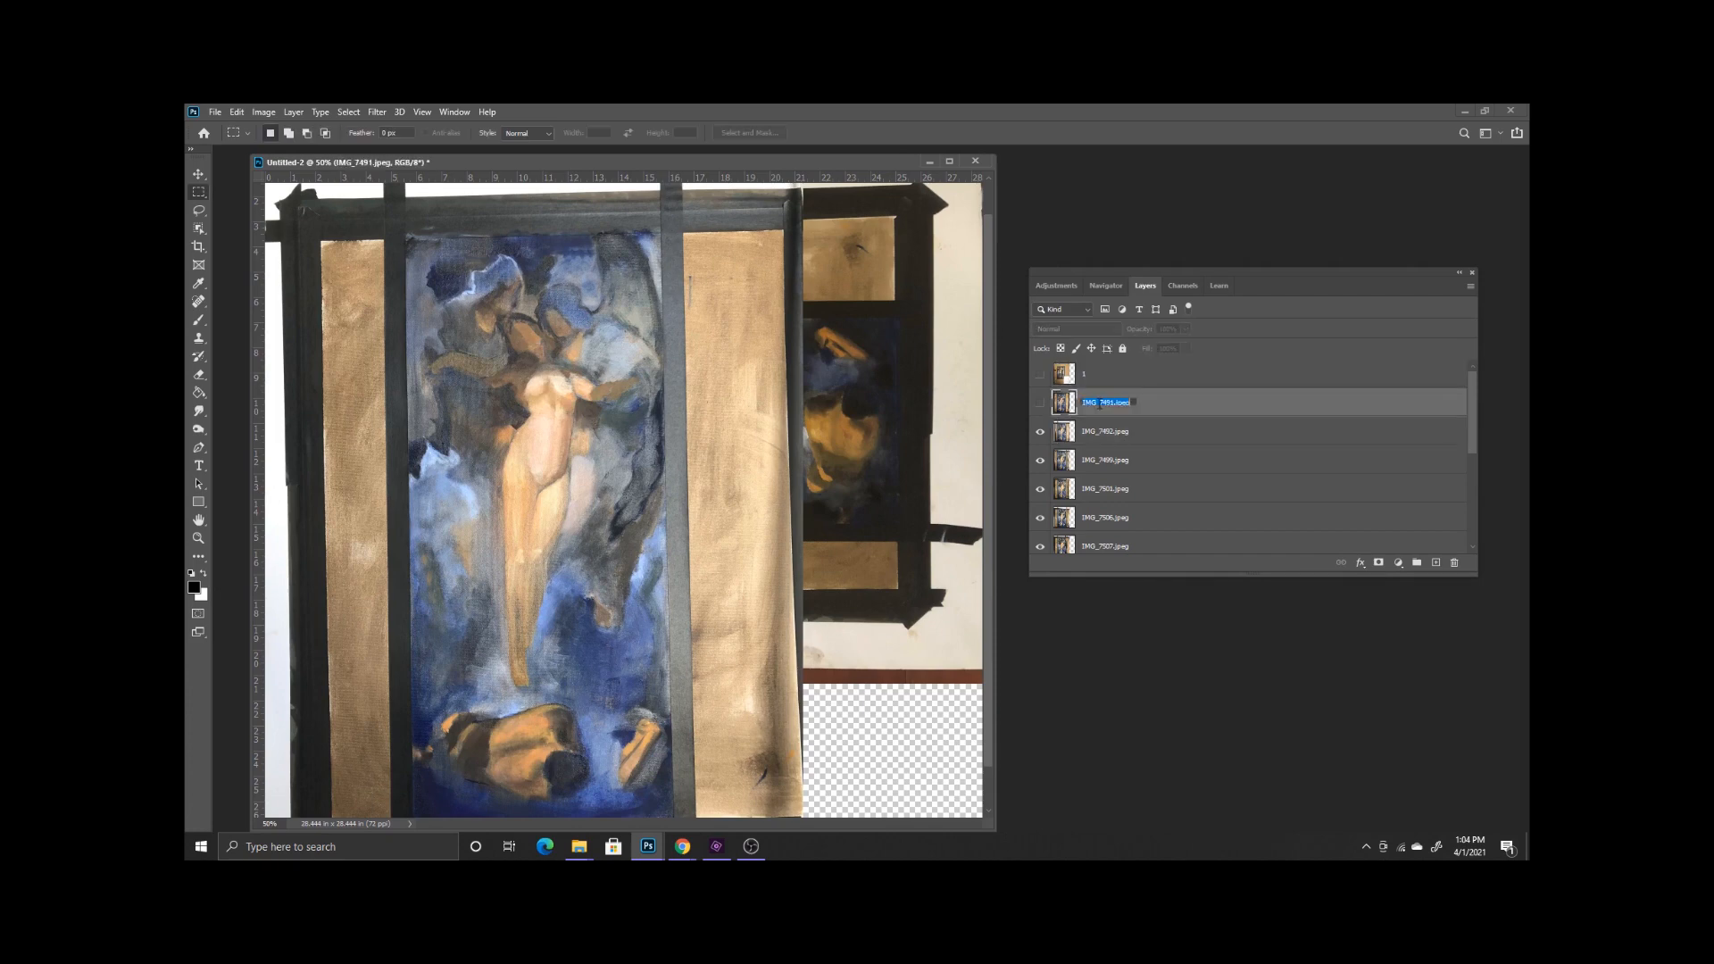
text(2)
key(Return)
double_click(1105, 431)
text(3)
key(Return)
- Add a Curves adjustment above layer 3 and set its white point from a white area of the image
click(1105, 286)
click(1056, 286)
click(1100, 318)
click(235, 364)
click(984, 244)
- Merge the Curves adjustment with layer 3
click(1144, 286)
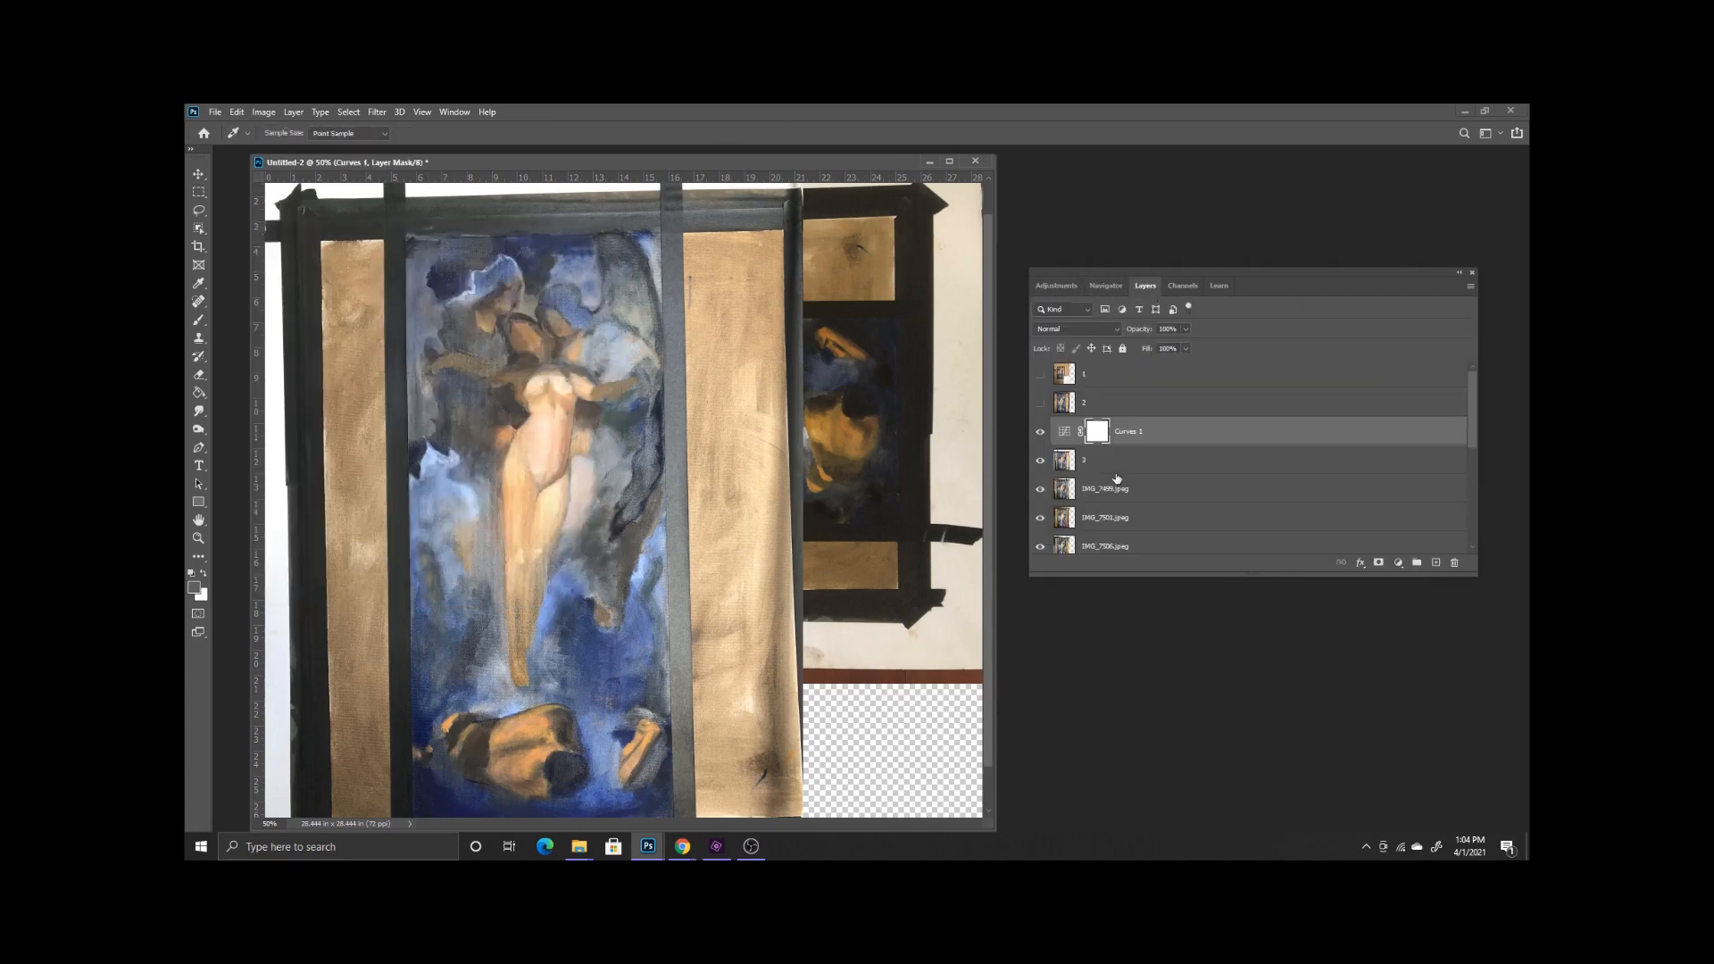
shift+click(1118, 459)
right_click(1118, 460)
click(1195, 661)
- Hide layer 3 and the IMG_7499.jpeg layer
click(1107, 459)
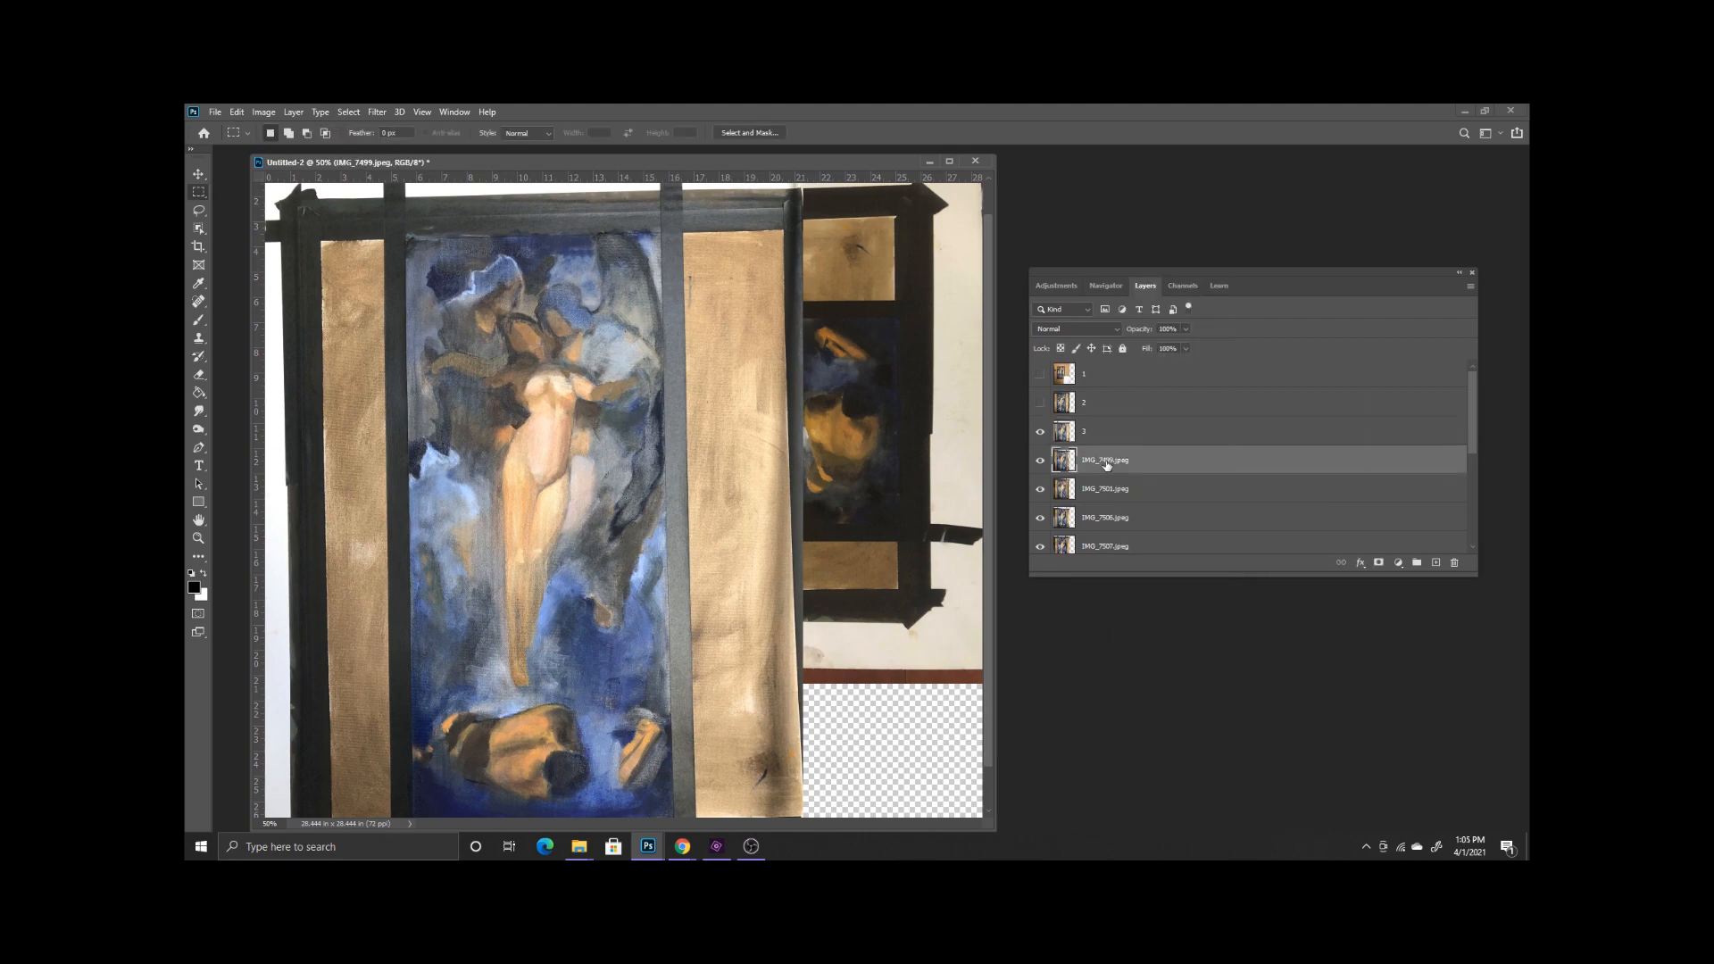
click(1040, 433)
click(1040, 459)
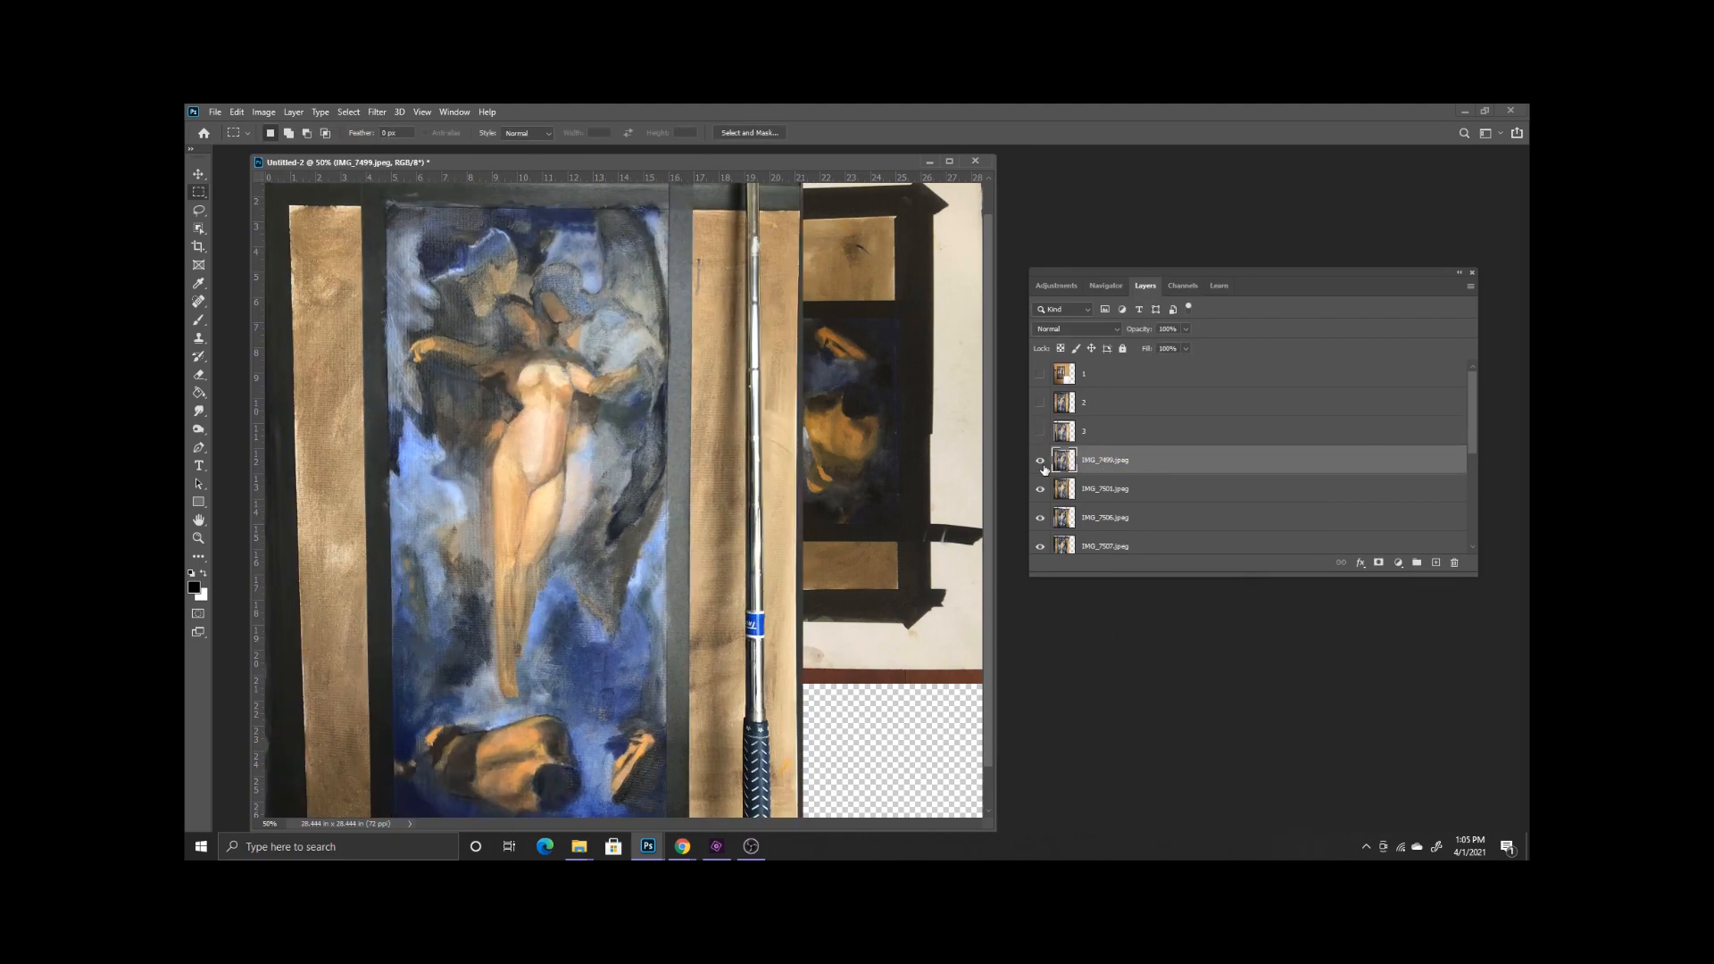
key(alt+Tab)
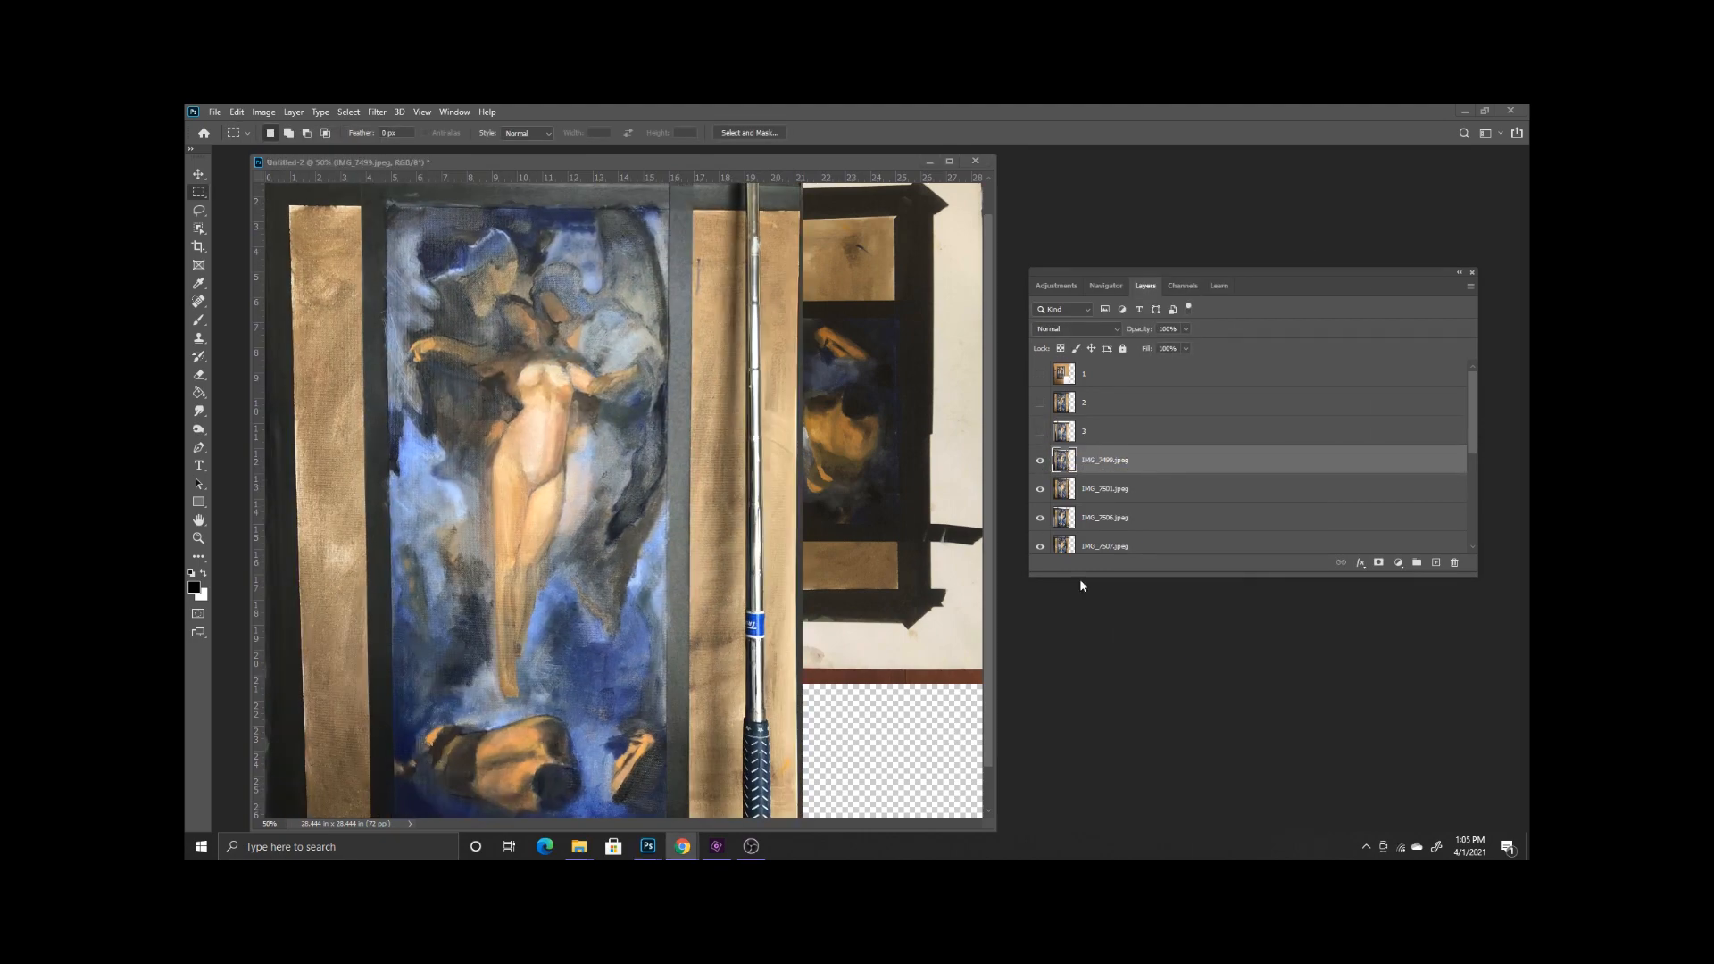
click(1040, 461)
click(1040, 462)
click(1040, 461)
- Add a Curves adjustment above IMG_7501.jpeg and set the white point from the white strip at the photo's left edge
click(1111, 490)
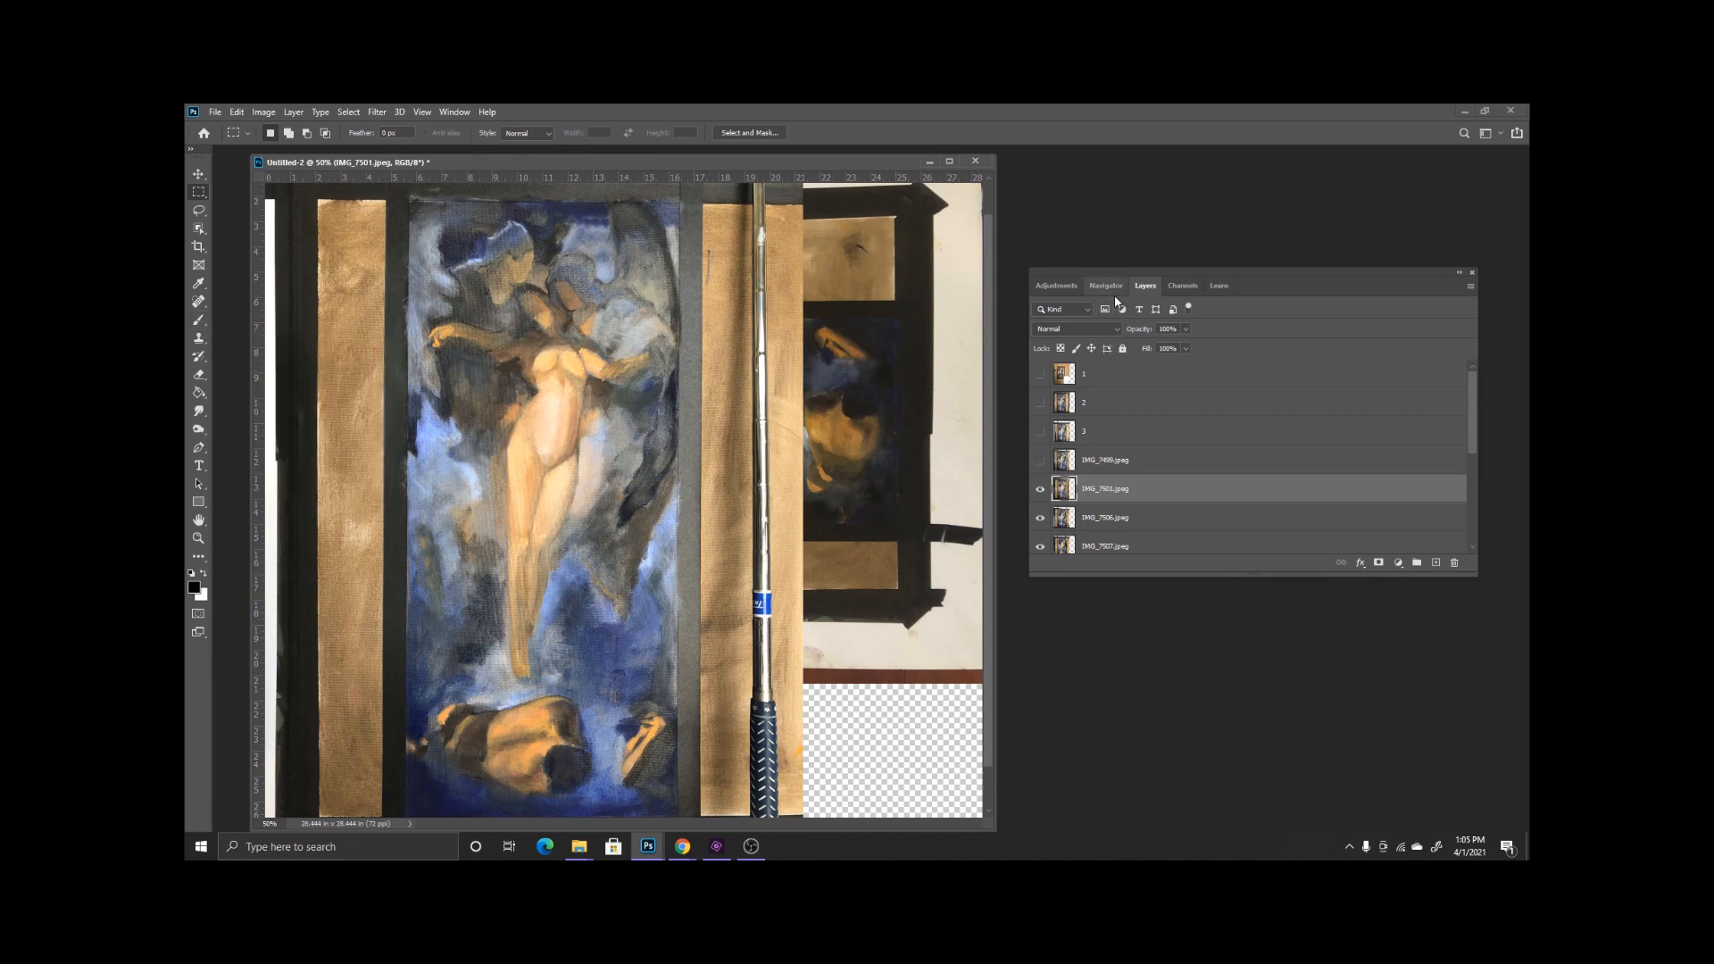
click(1056, 285)
click(1101, 317)
click(235, 364)
click(273, 671)
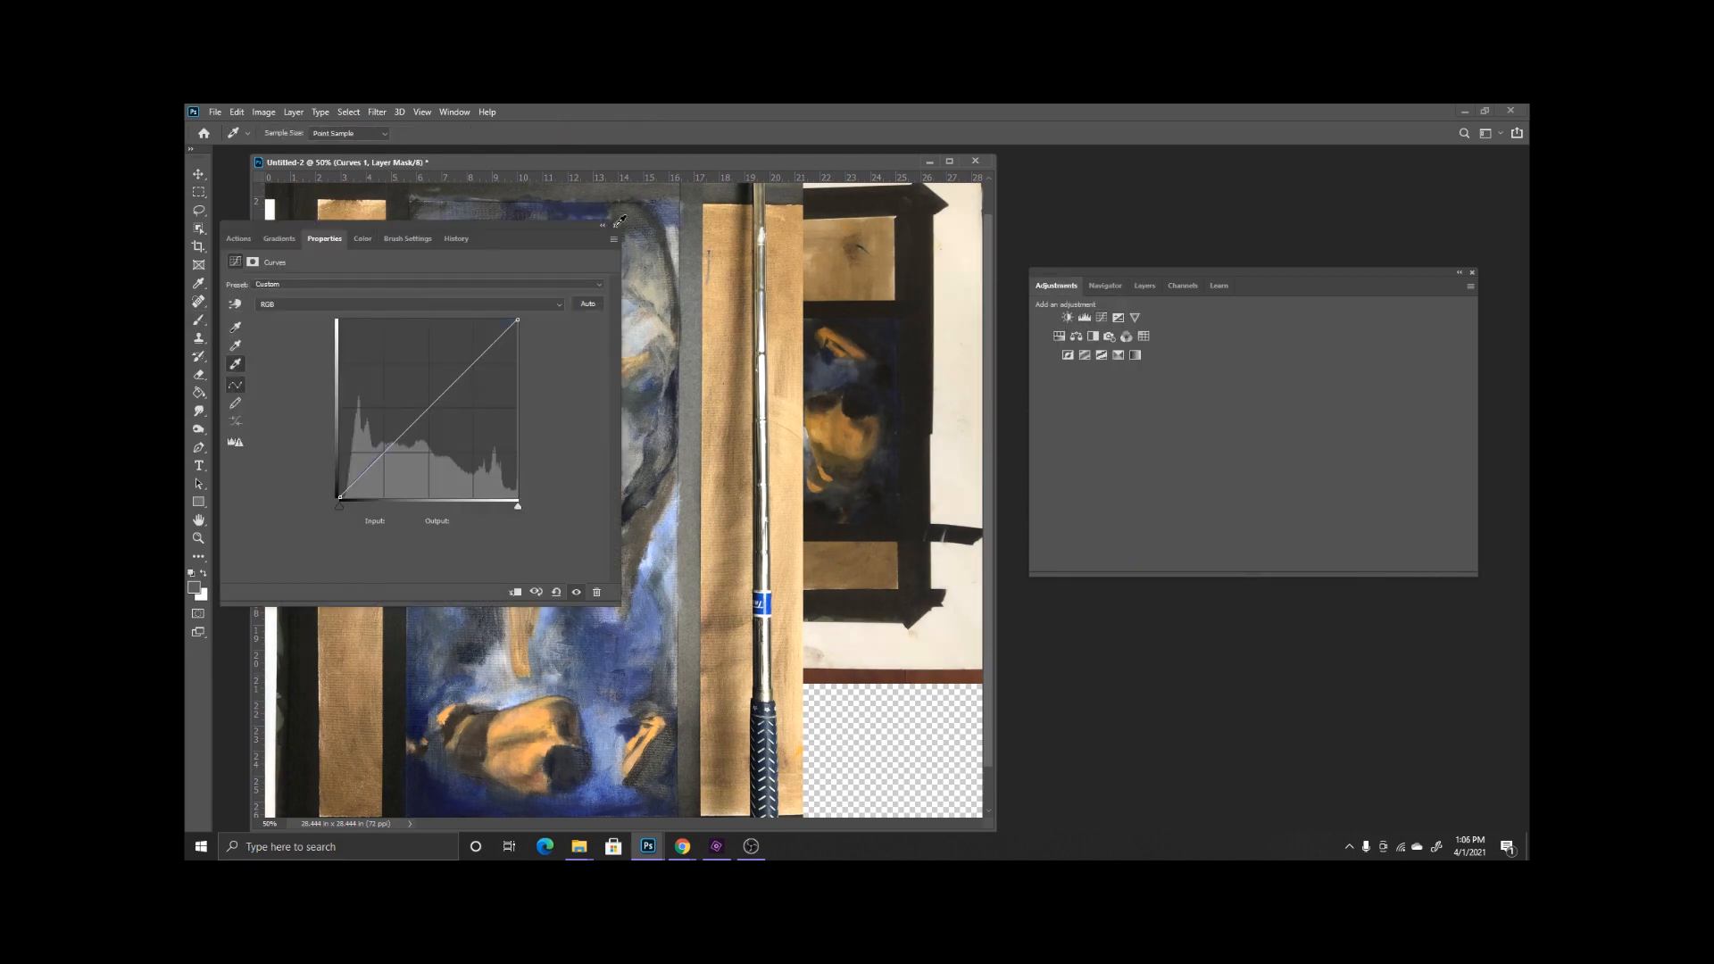
click(615, 226)
- Merge the Curves adjustment with the IMG_7501.jpeg layer
click(1146, 286)
shift+click(1132, 510)
right_click(1140, 514)
click(1190, 654)
- Rename the IMG_7499.jpeg layer as 4 and the merged layer below it as 5
double_click(1105, 460)
text(4)
key(Return)
double_click(1097, 491)
text(5)
key(Return)
- Hide layer 5 and set the white point of IMG_7506.jpeg with a Curves adjustment sampled from the photo's white left edge
click(1105, 522)
click(1040, 489)
click(1056, 286)
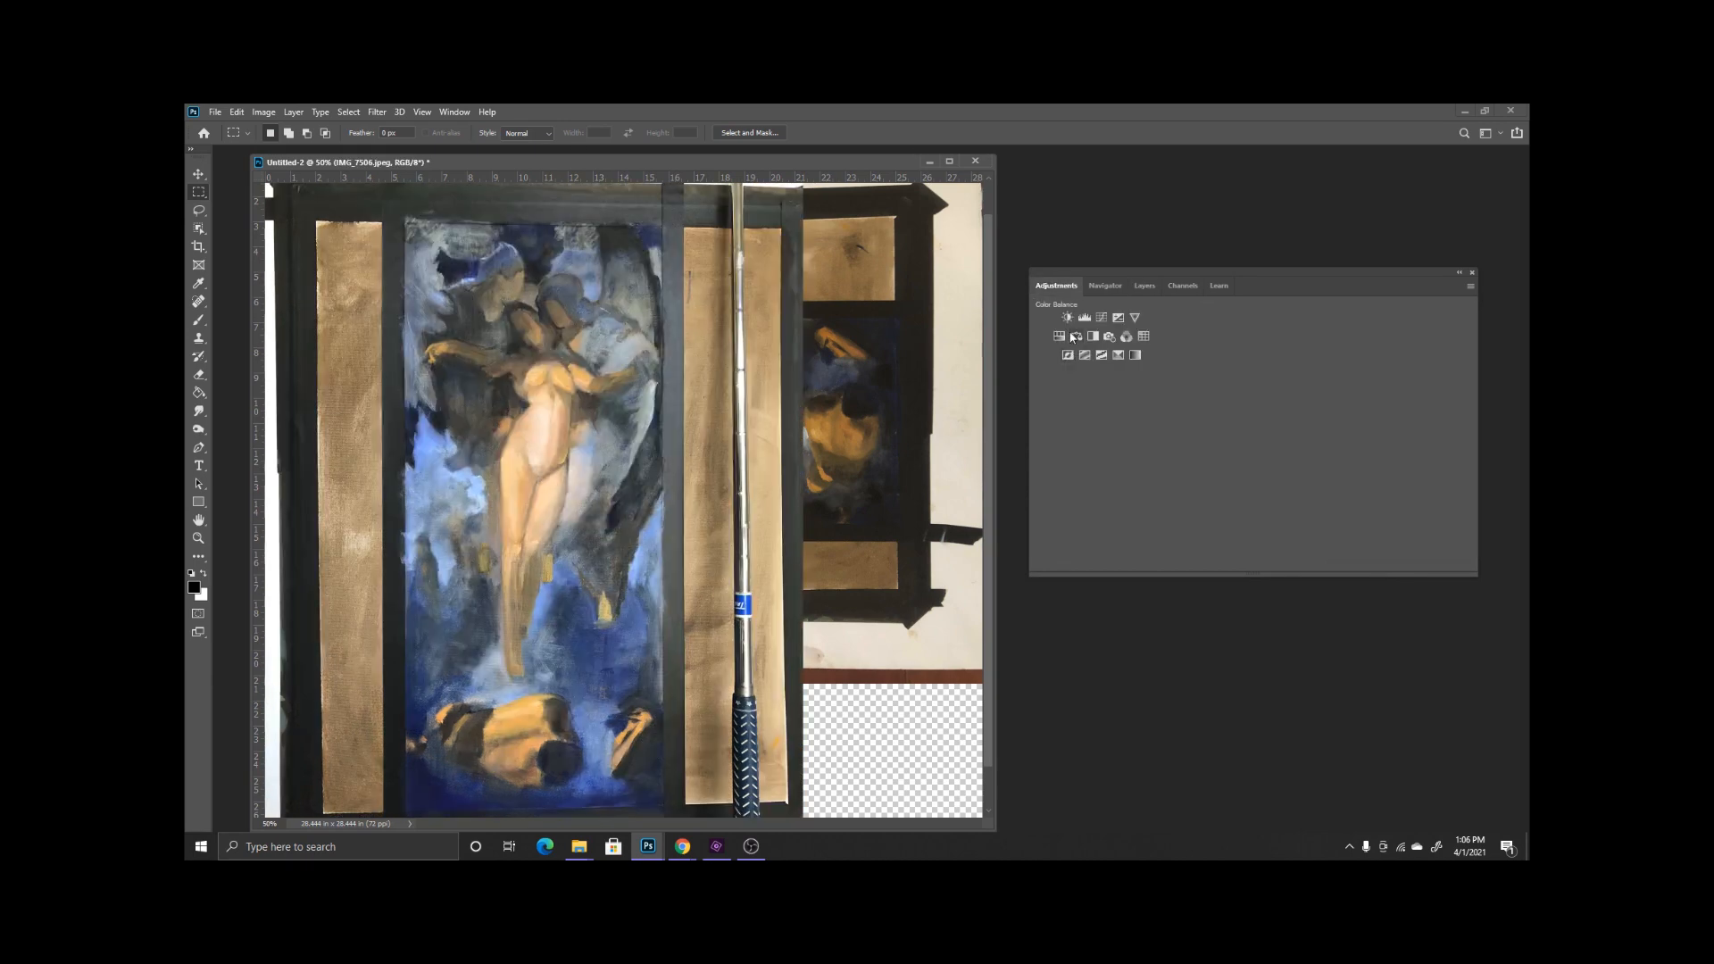
click(1102, 317)
click(235, 364)
click(274, 671)
click(615, 226)
- Merge the Curves adjustment with IMG_7506.jpeg and rename the merged layer as 6
click(1144, 286)
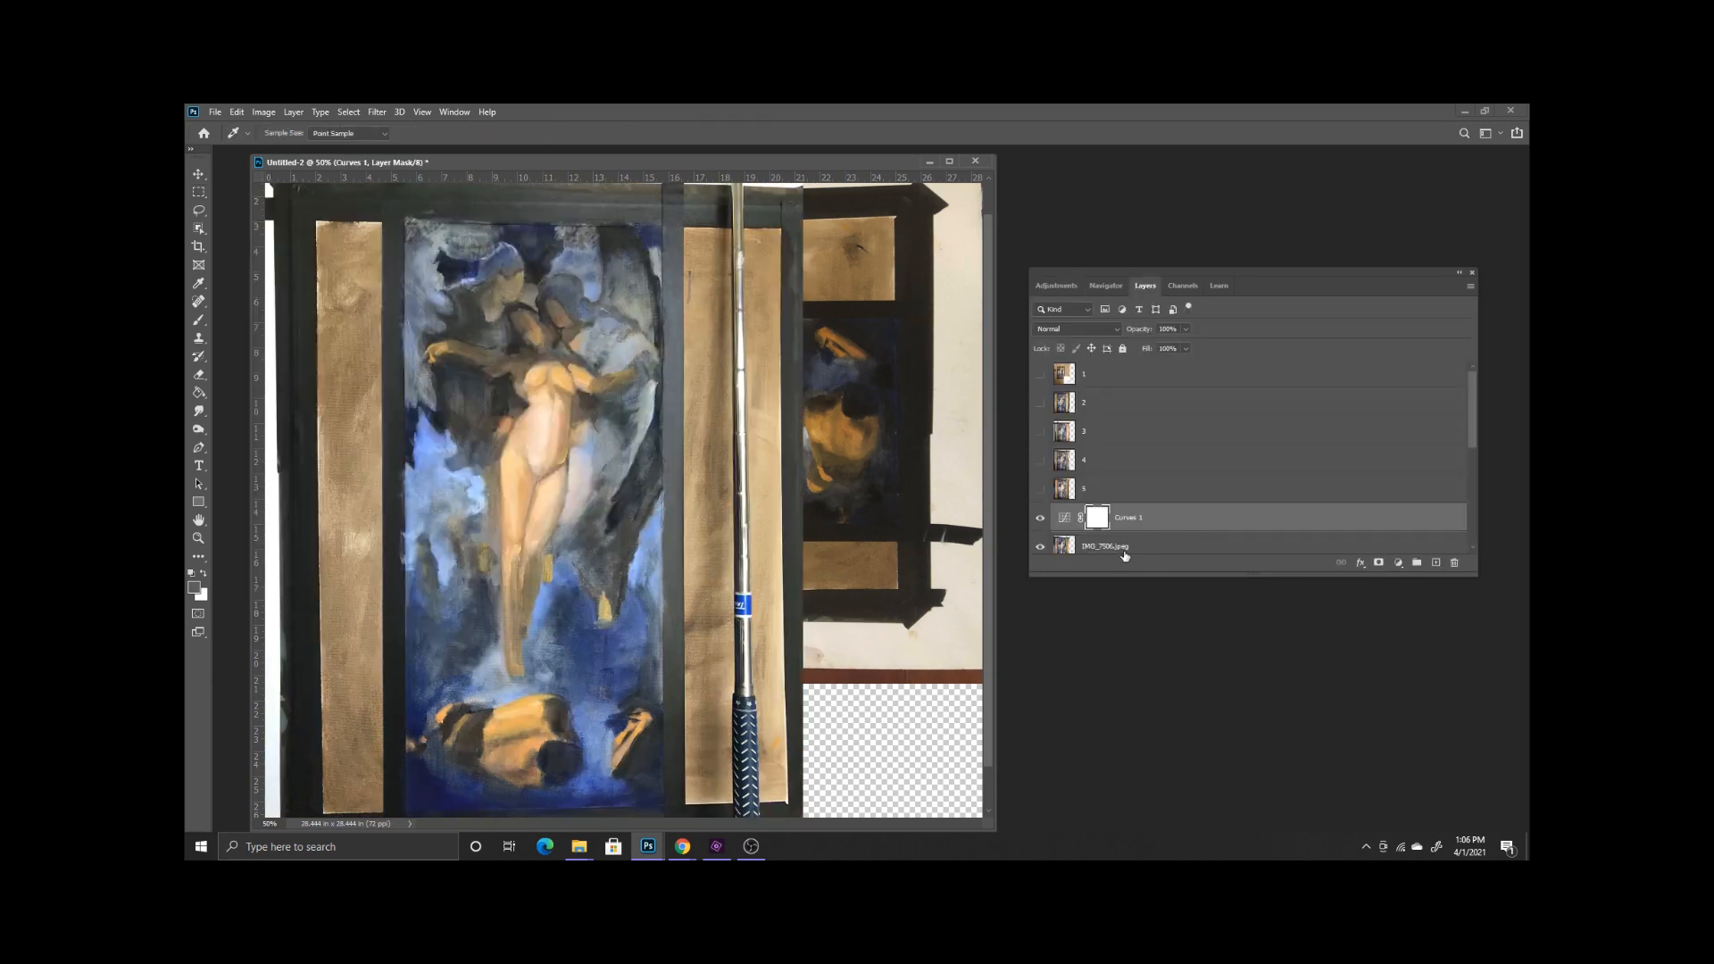
shift+click(1121, 545)
right_click(1122, 541)
click(1165, 659)
double_click(1097, 518)
text(6)
key(Return)
- Hide layer 6 and set the white point of IMG_7507.jpeg with a Curves adjustment
drag(1330, 271, 1299, 230)
scroll(1116, 444, down, 5)
click(1074, 365)
click(1009, 337)
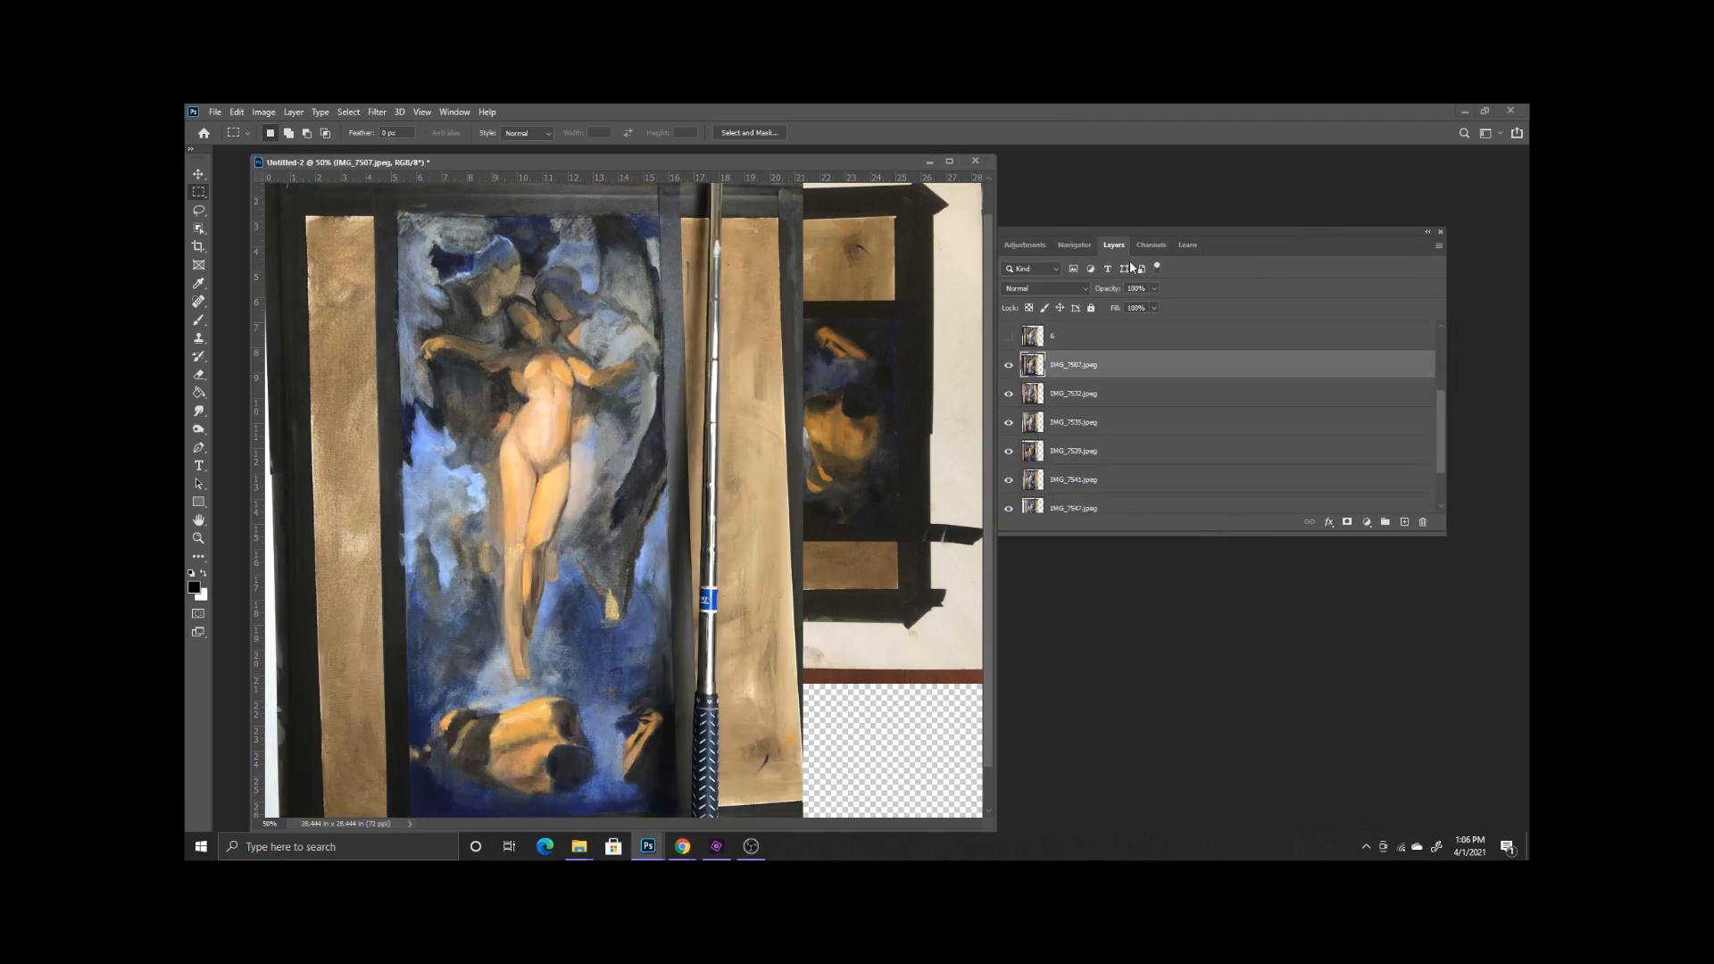
click(1151, 244)
click(1024, 244)
click(1070, 277)
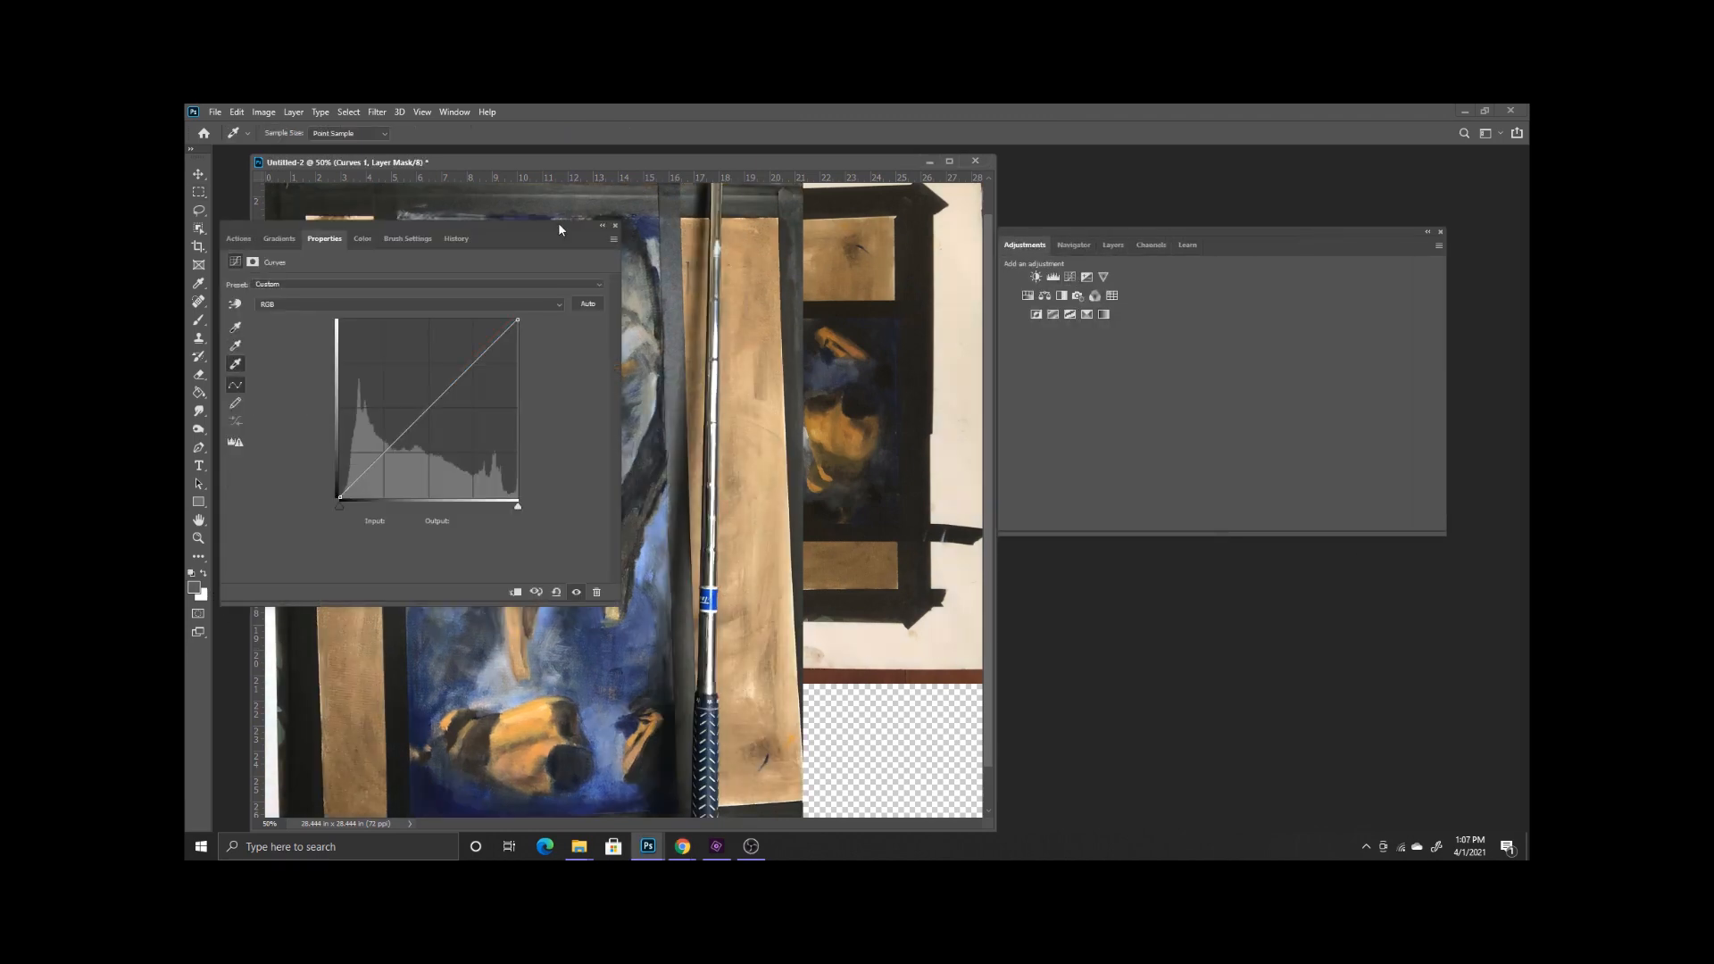
click(615, 226)
- Merge the Curves adjustment with IMG_7507.jpeg and rename the merged layer as 7
click(1113, 246)
shift+click(1078, 396)
right_click(1079, 396)
click(1126, 656)
double_click(1062, 368)
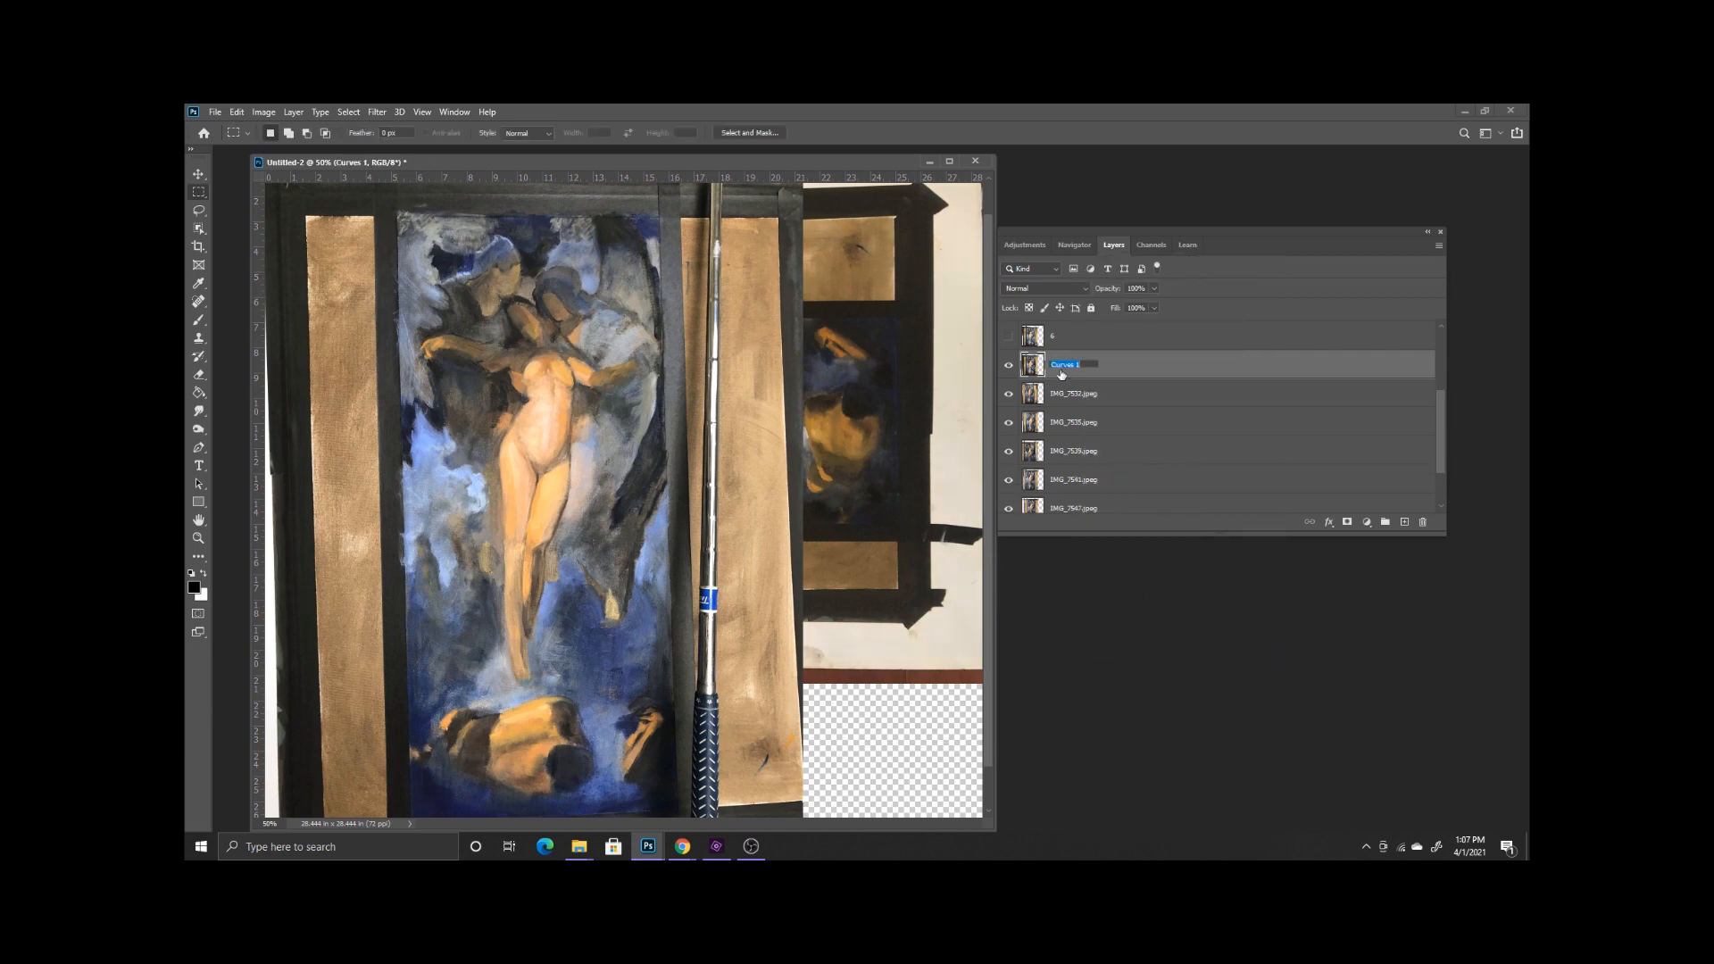
- Hide layer 7 and set the white point of IMG_7532.jpeg with a Curves adjustment sampled beside the metal rod
click(1008, 365)
click(1024, 245)
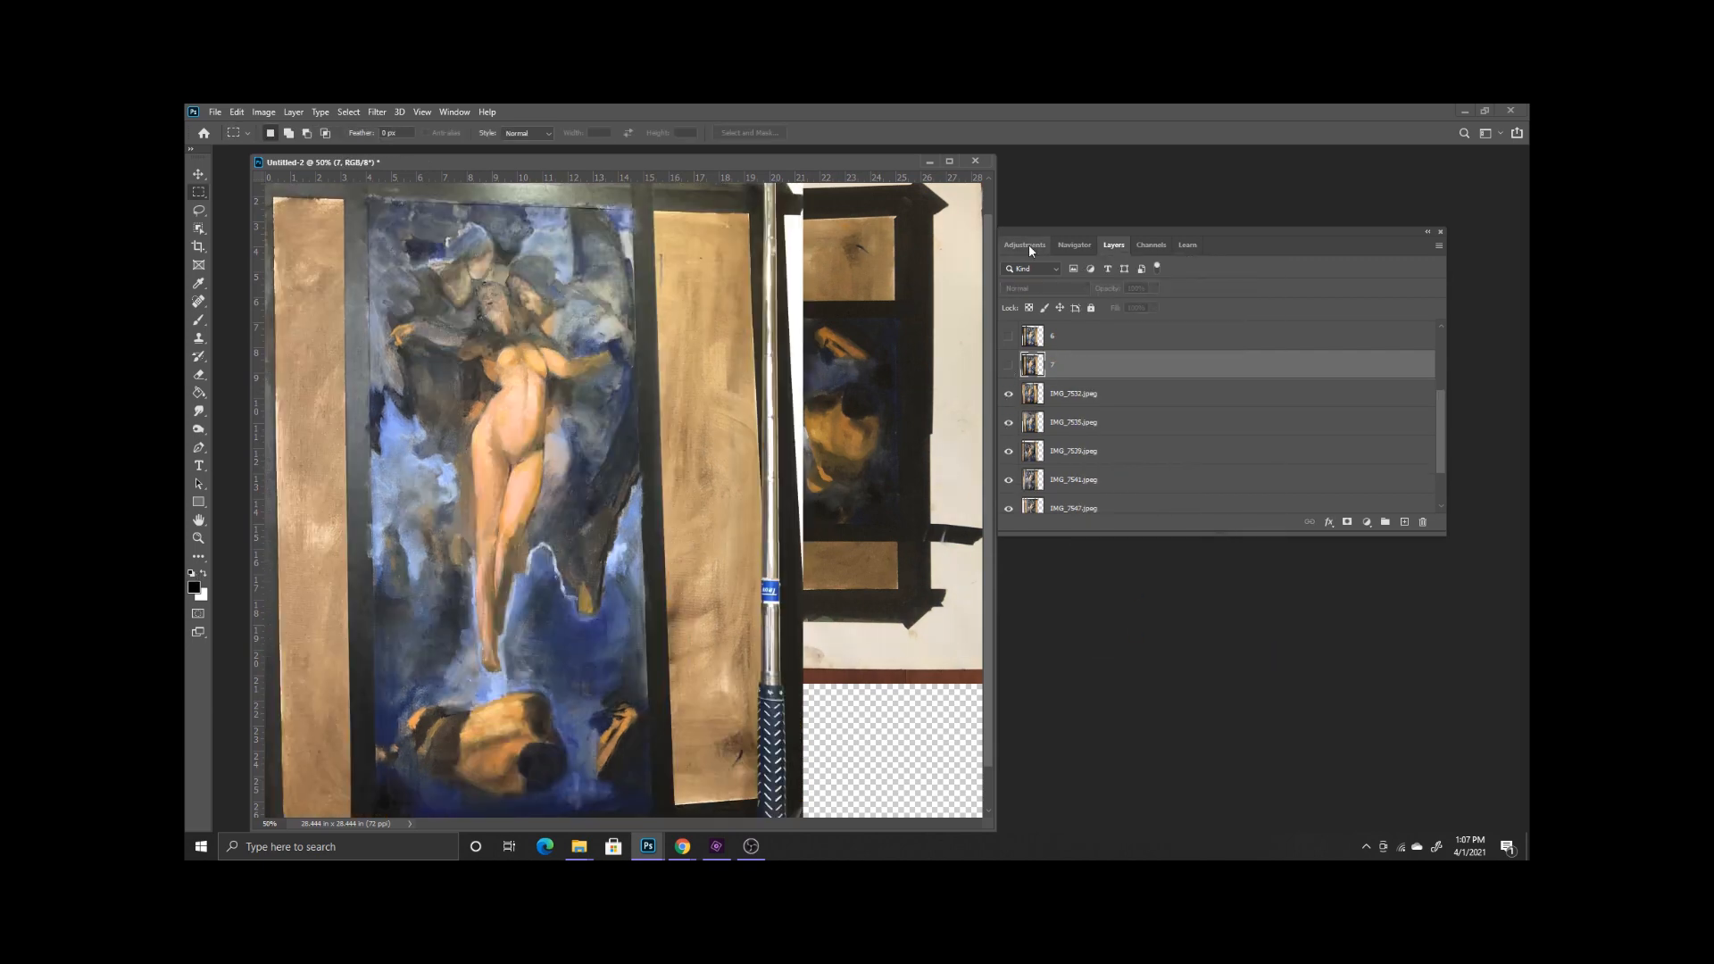
click(1071, 277)
click(236, 363)
click(778, 250)
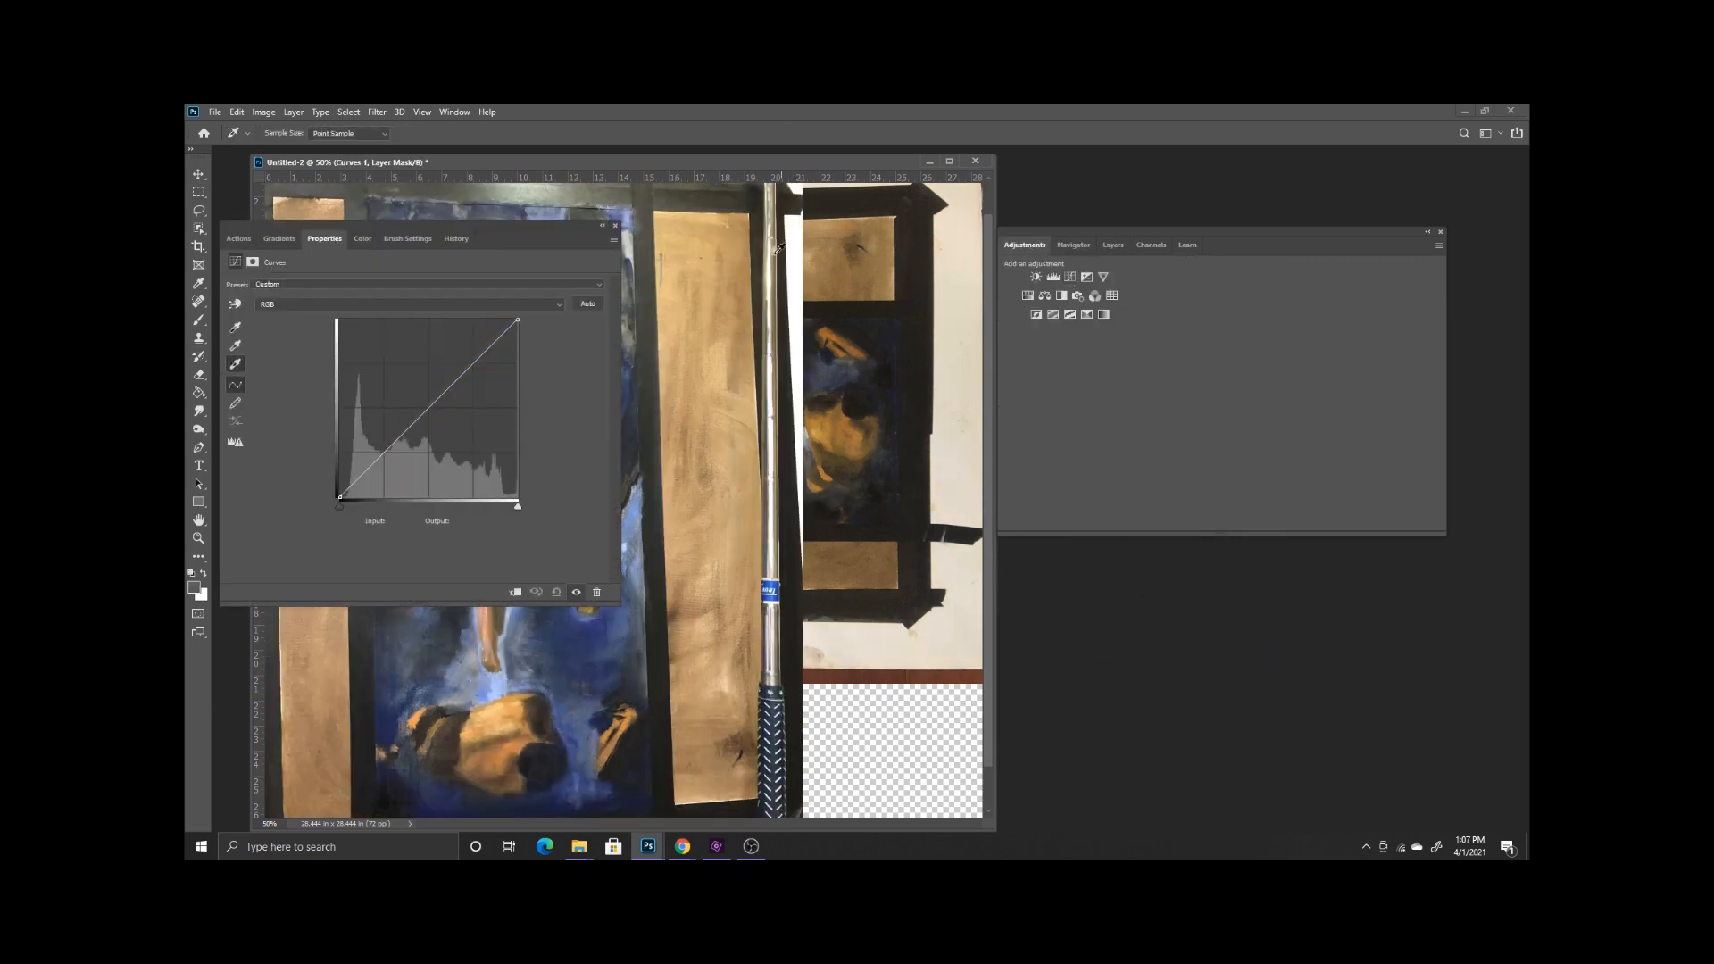
click(615, 226)
- Merge the Curves adjustment with IMG_7532.jpeg and rename the merged layer as 8
click(1113, 246)
shift+click(1057, 397)
drag(1050, 371, 1081, 411)
shift+click(1082, 424)
right_click(1082, 424)
click(1139, 654)
double_click(1057, 398)
text(8)
key(Return)
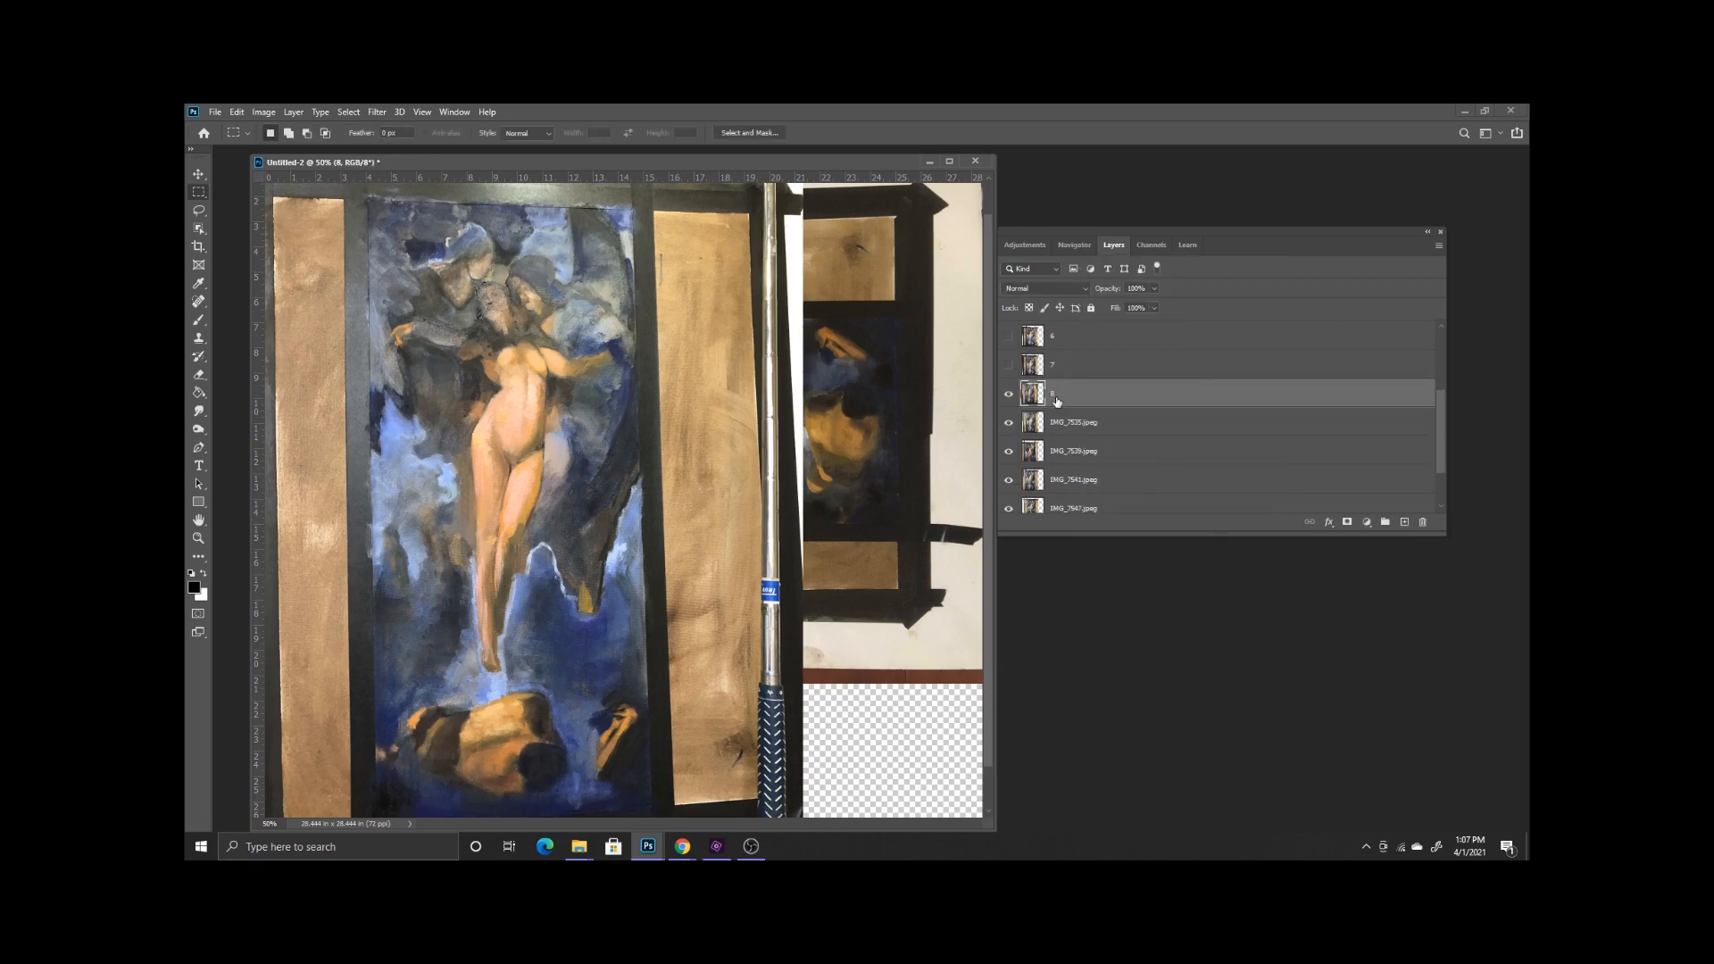
- Hide layer 8 and correct the white point of IMG_7535.jpeg with a Curves adjustment
click(1009, 394)
click(1076, 423)
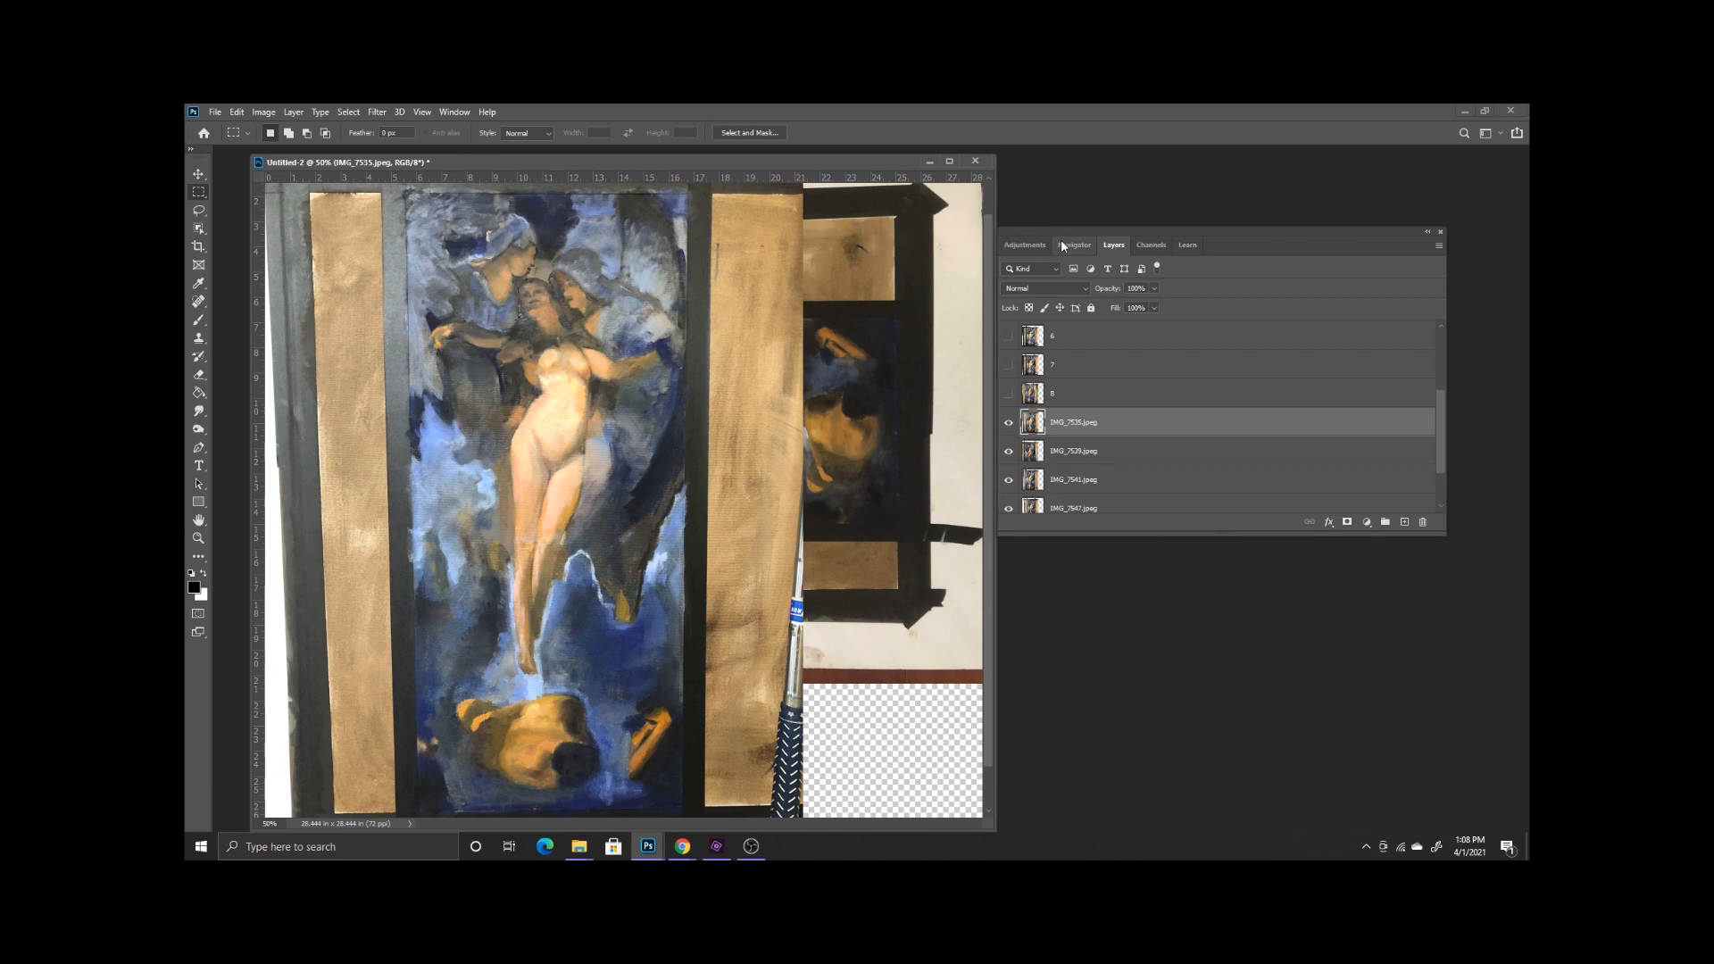
click(1034, 244)
click(1071, 276)
click(236, 363)
click(614, 224)
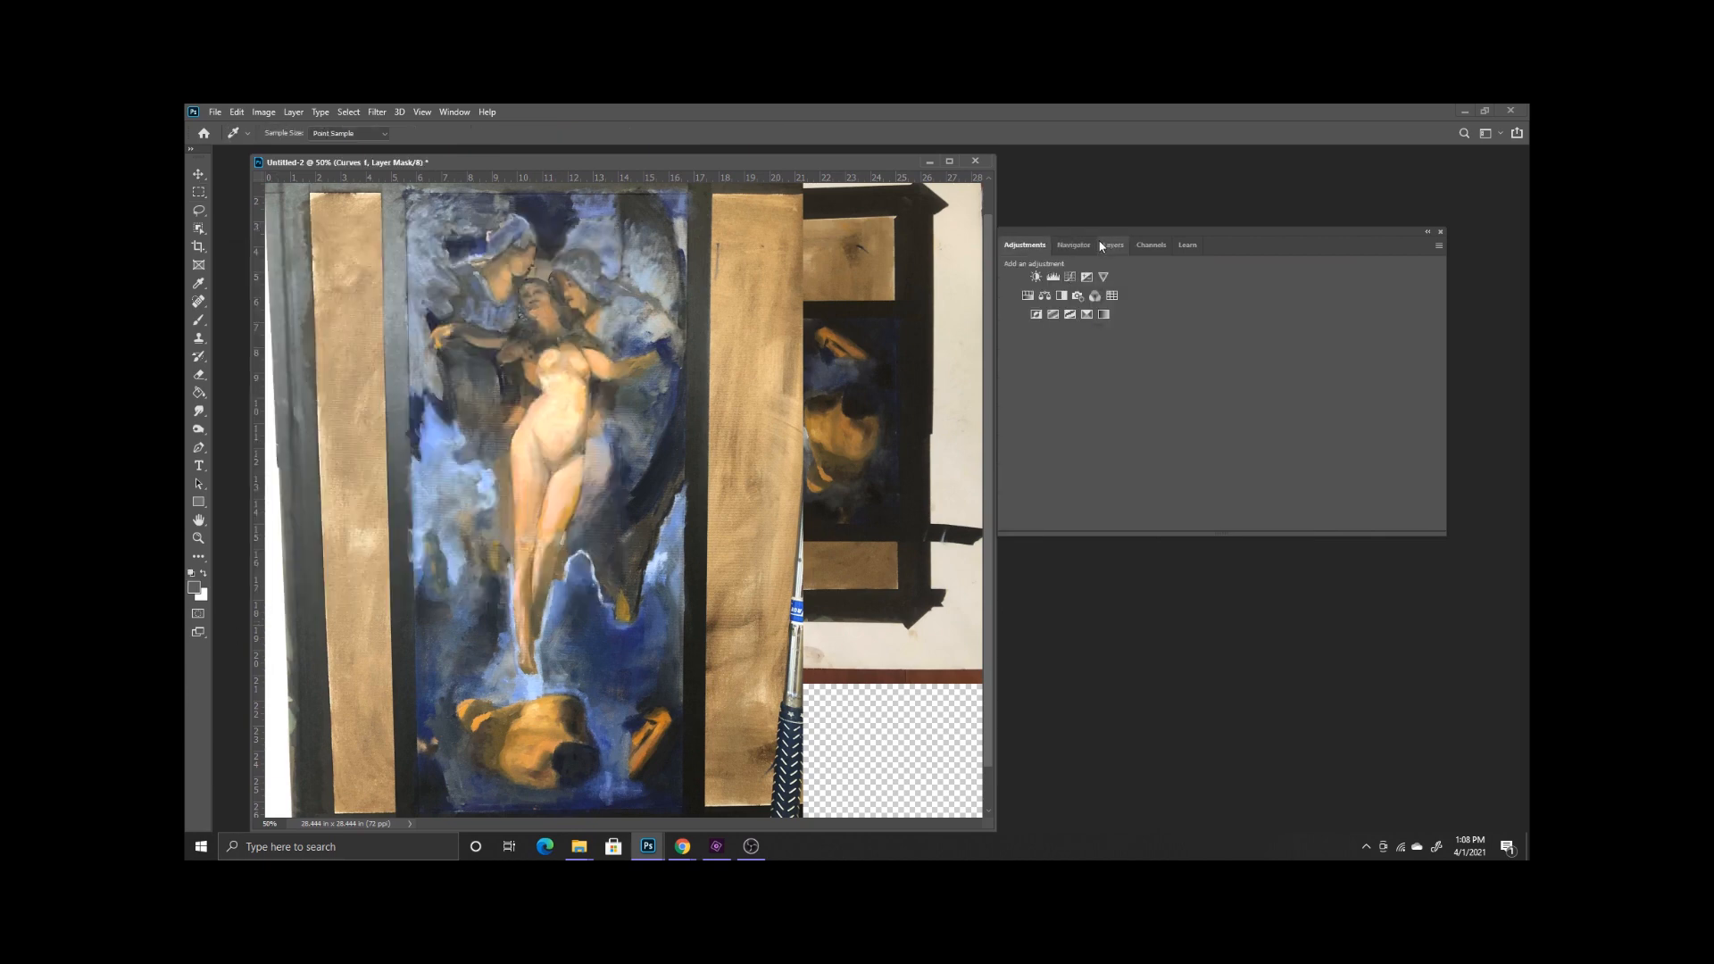
- Merge the Curves adjustment with IMG_7535.jpeg into a hidden layer named 9
click(1113, 245)
shift+click(1100, 451)
right_click(1099, 451)
click(1142, 651)
key(m)
click(1007, 424)
- Add a Curves adjustment above the hidden layer 9 and activate its white point sampler
click(1024, 244)
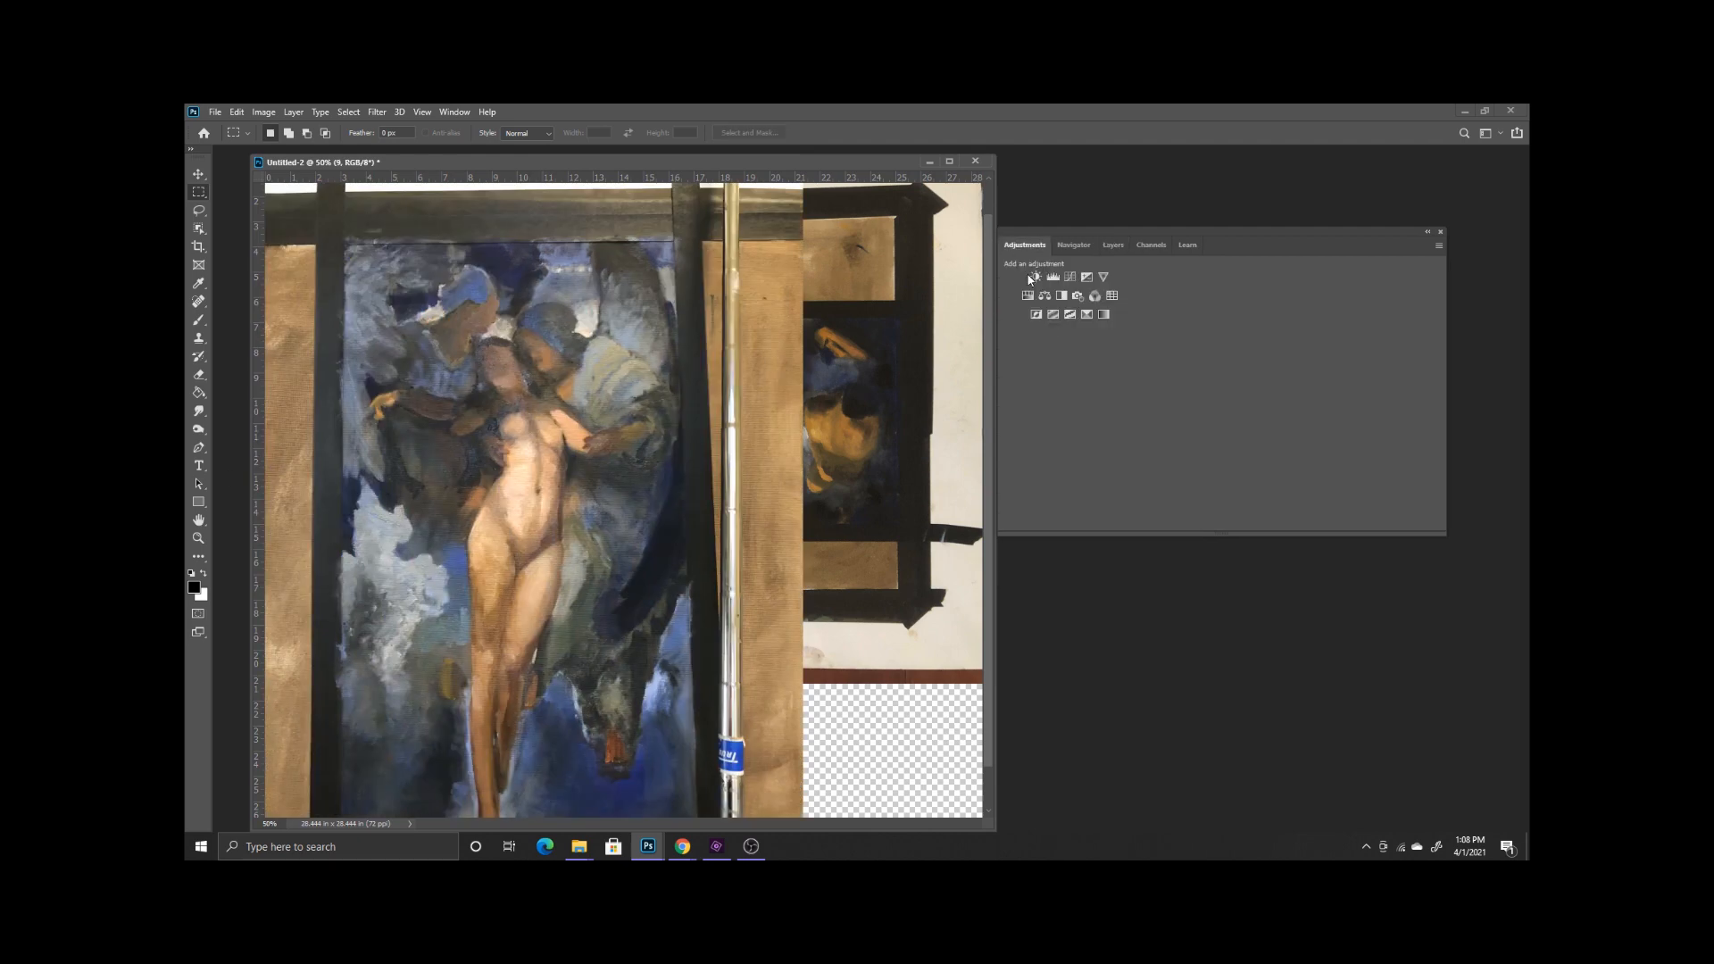
click(1071, 277)
click(236, 364)
click(614, 225)
- Try to merge the new Curves adjustment with the hidden layer 9, and undo the merge
click(1113, 245)
click(1079, 452)
click(1079, 426)
shift+click(1079, 450)
right_click(1078, 450)
click(1112, 652)
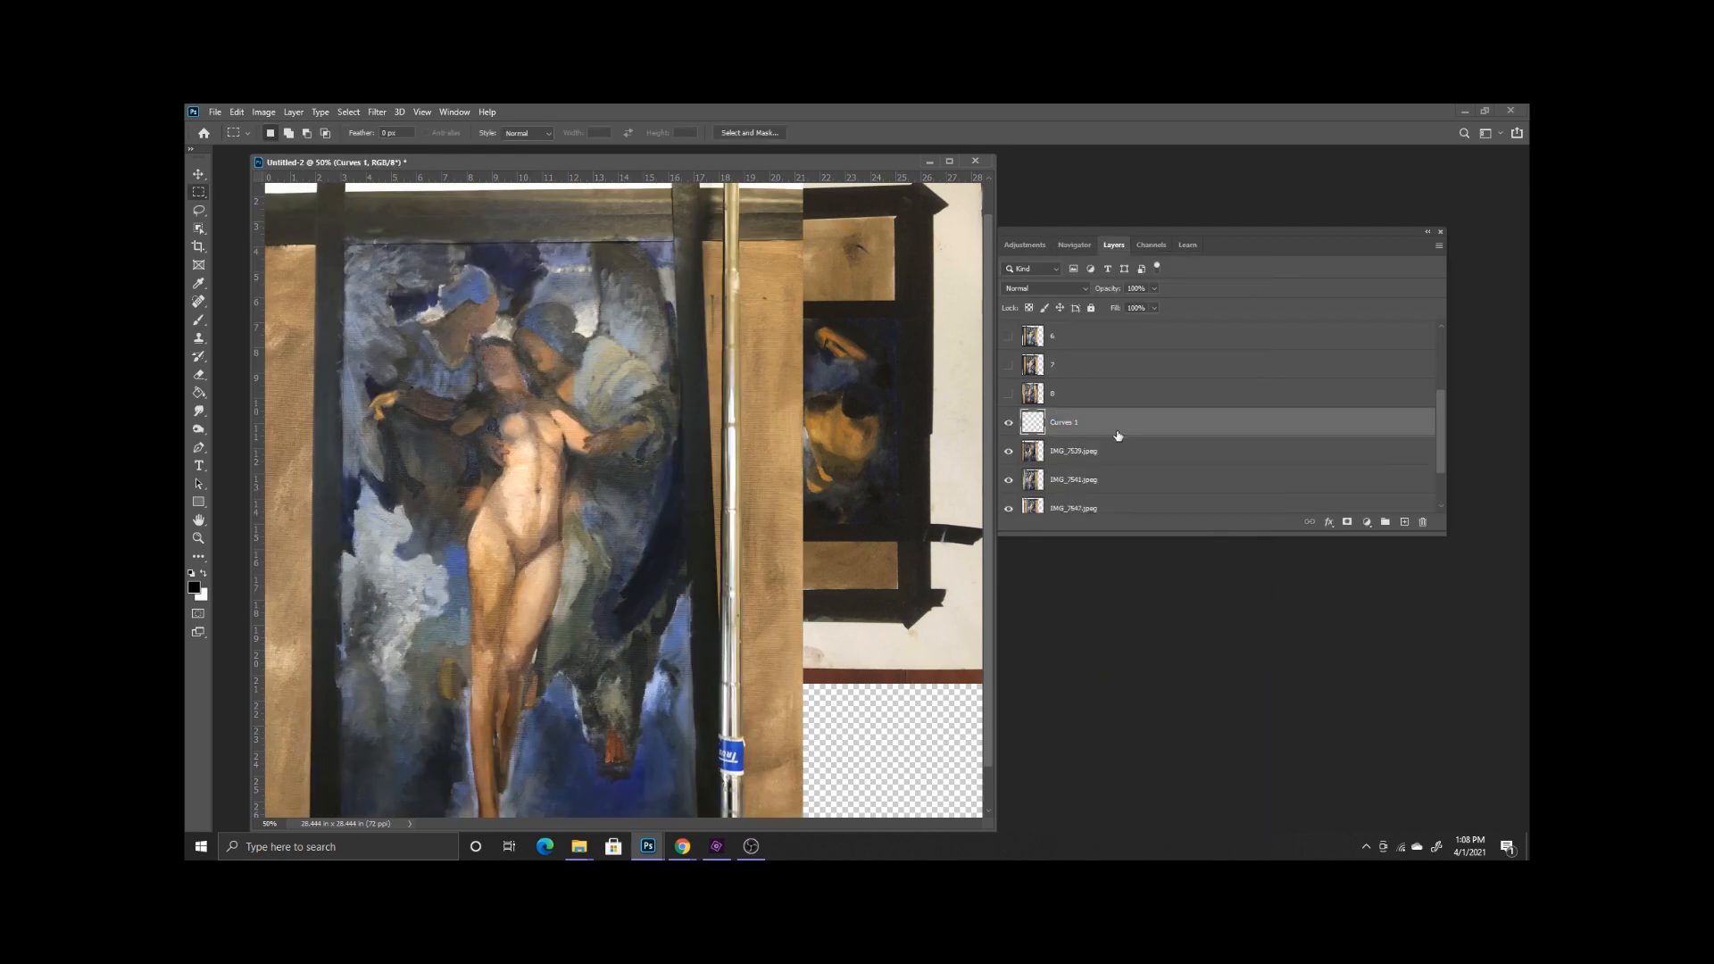
key(ctrl+z)
- Merge the remaining Curves adjustment with layer 9 and keep the resulting layer hidden
right_click(1064, 450)
click(1111, 658)
click(1008, 423)
- Try to set the white point of IMG_7539.jpeg with a Curves adjustment, and delete that adjustment layer
click(1075, 449)
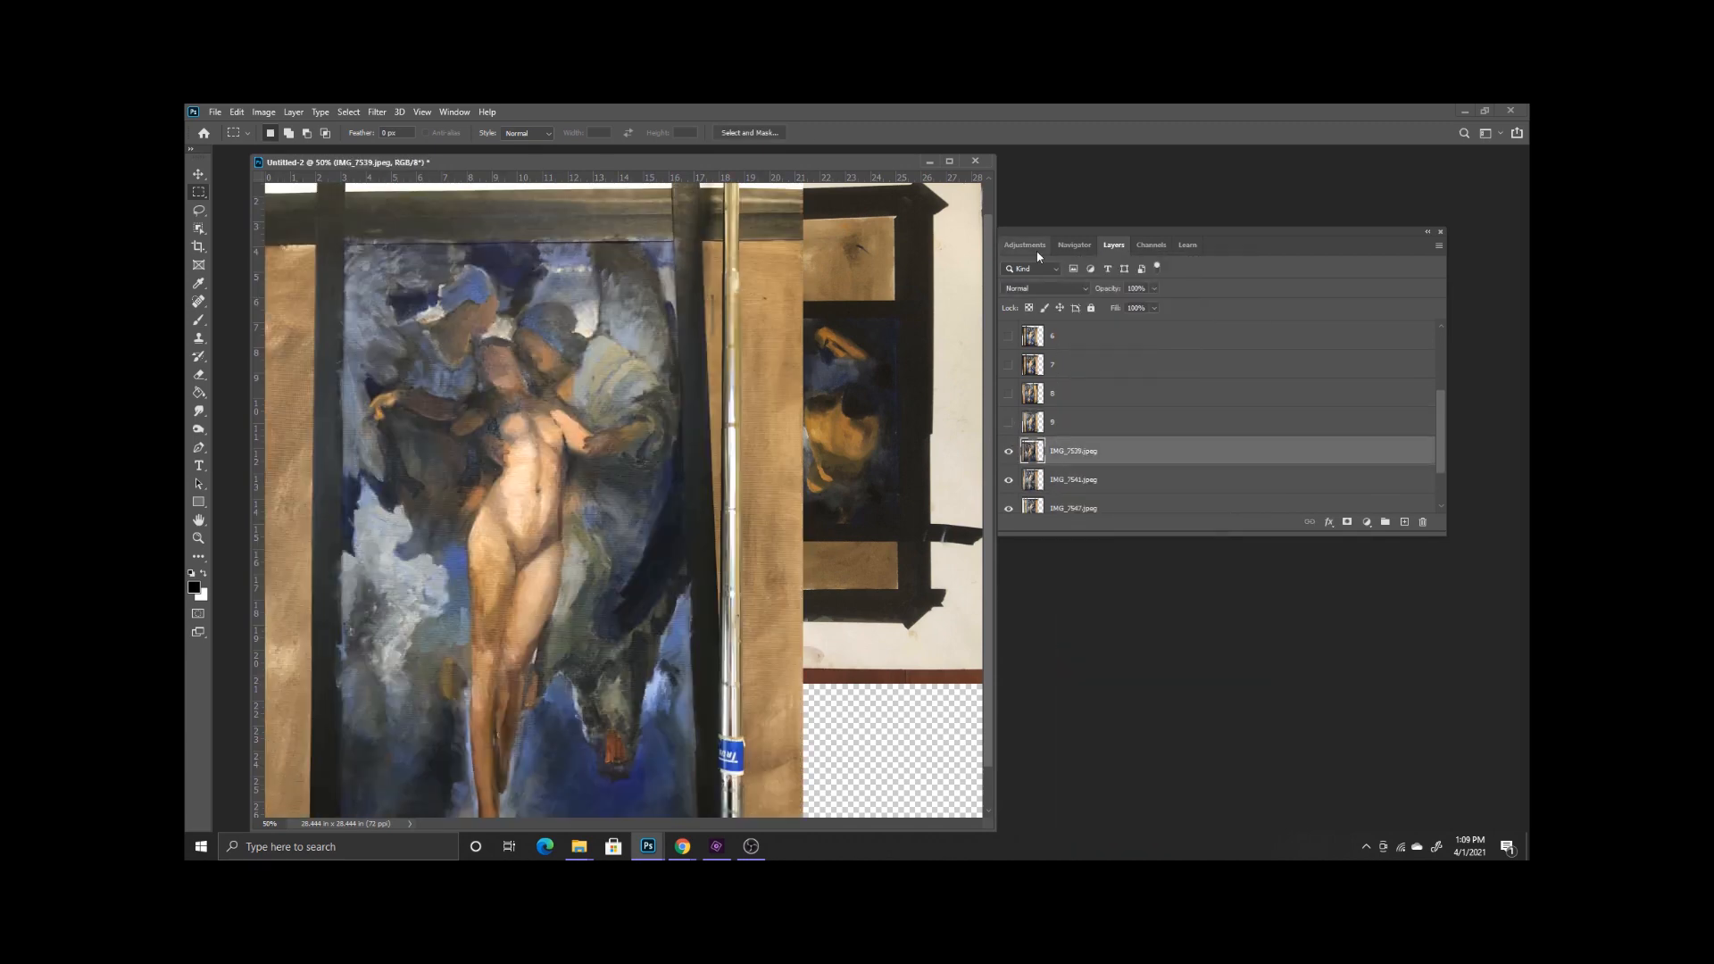
click(1074, 245)
click(1024, 244)
click(1072, 276)
click(236, 364)
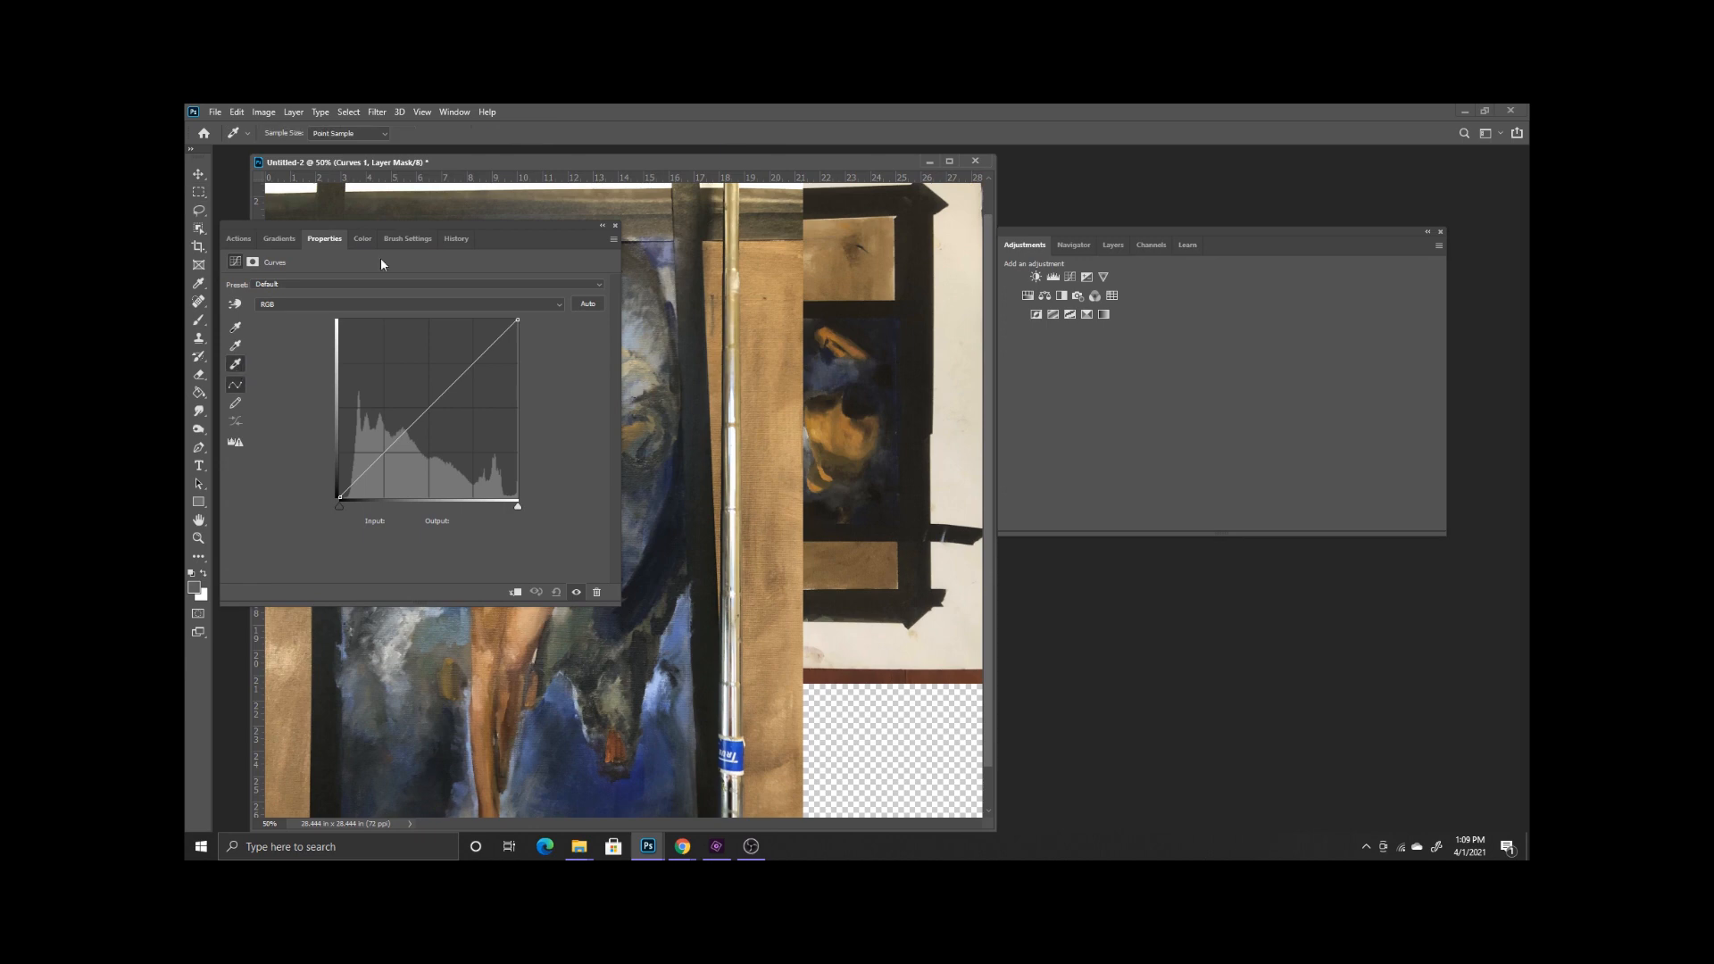
click(1114, 245)
click(1104, 479)
click(1098, 451)
click(236, 364)
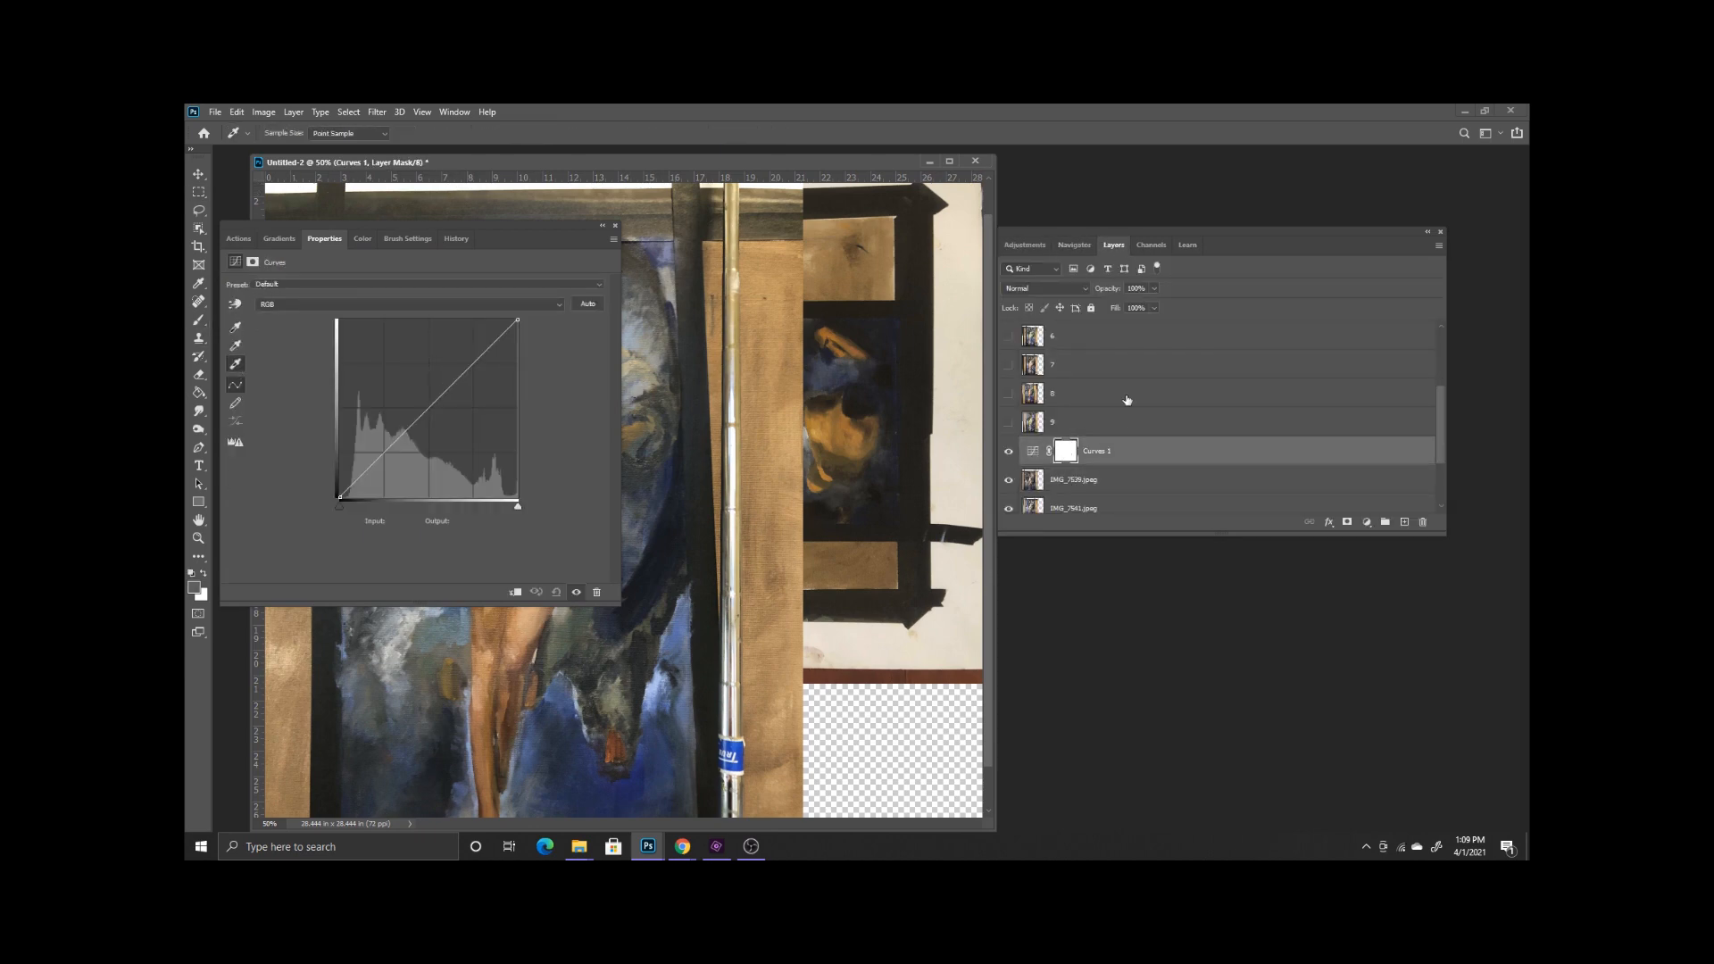
click(615, 226)
key(Delete)
click(1048, 455)
click(1025, 245)
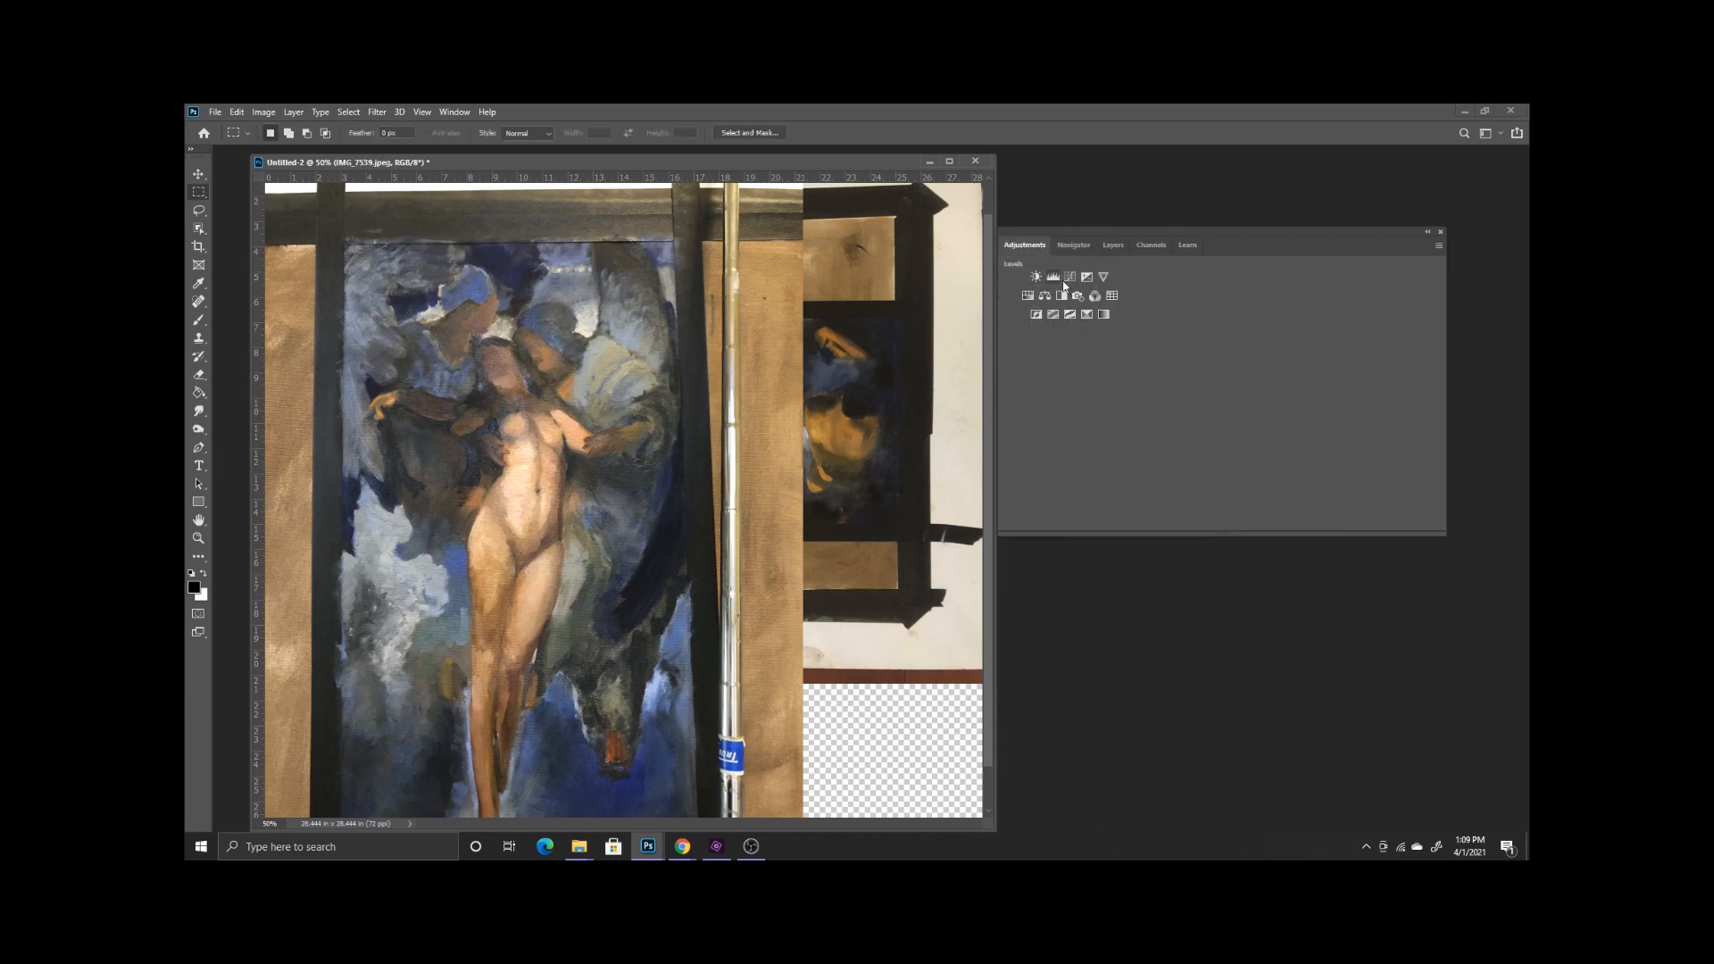
click(1067, 280)
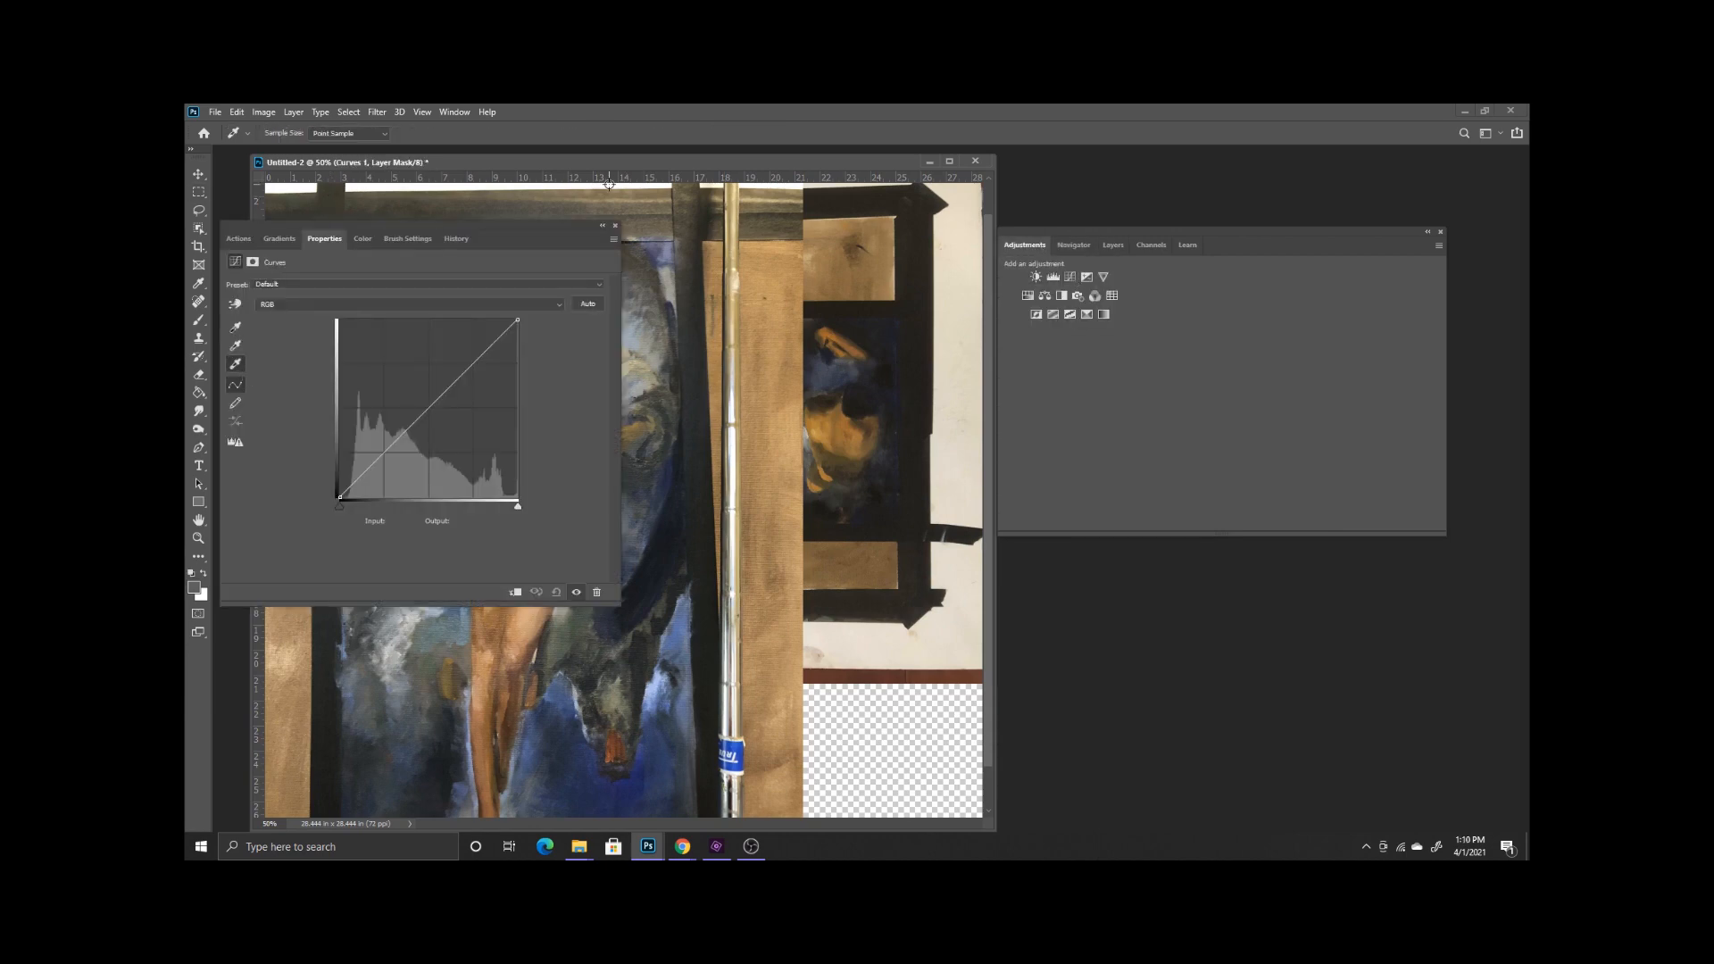
click(597, 591)
key(Return)
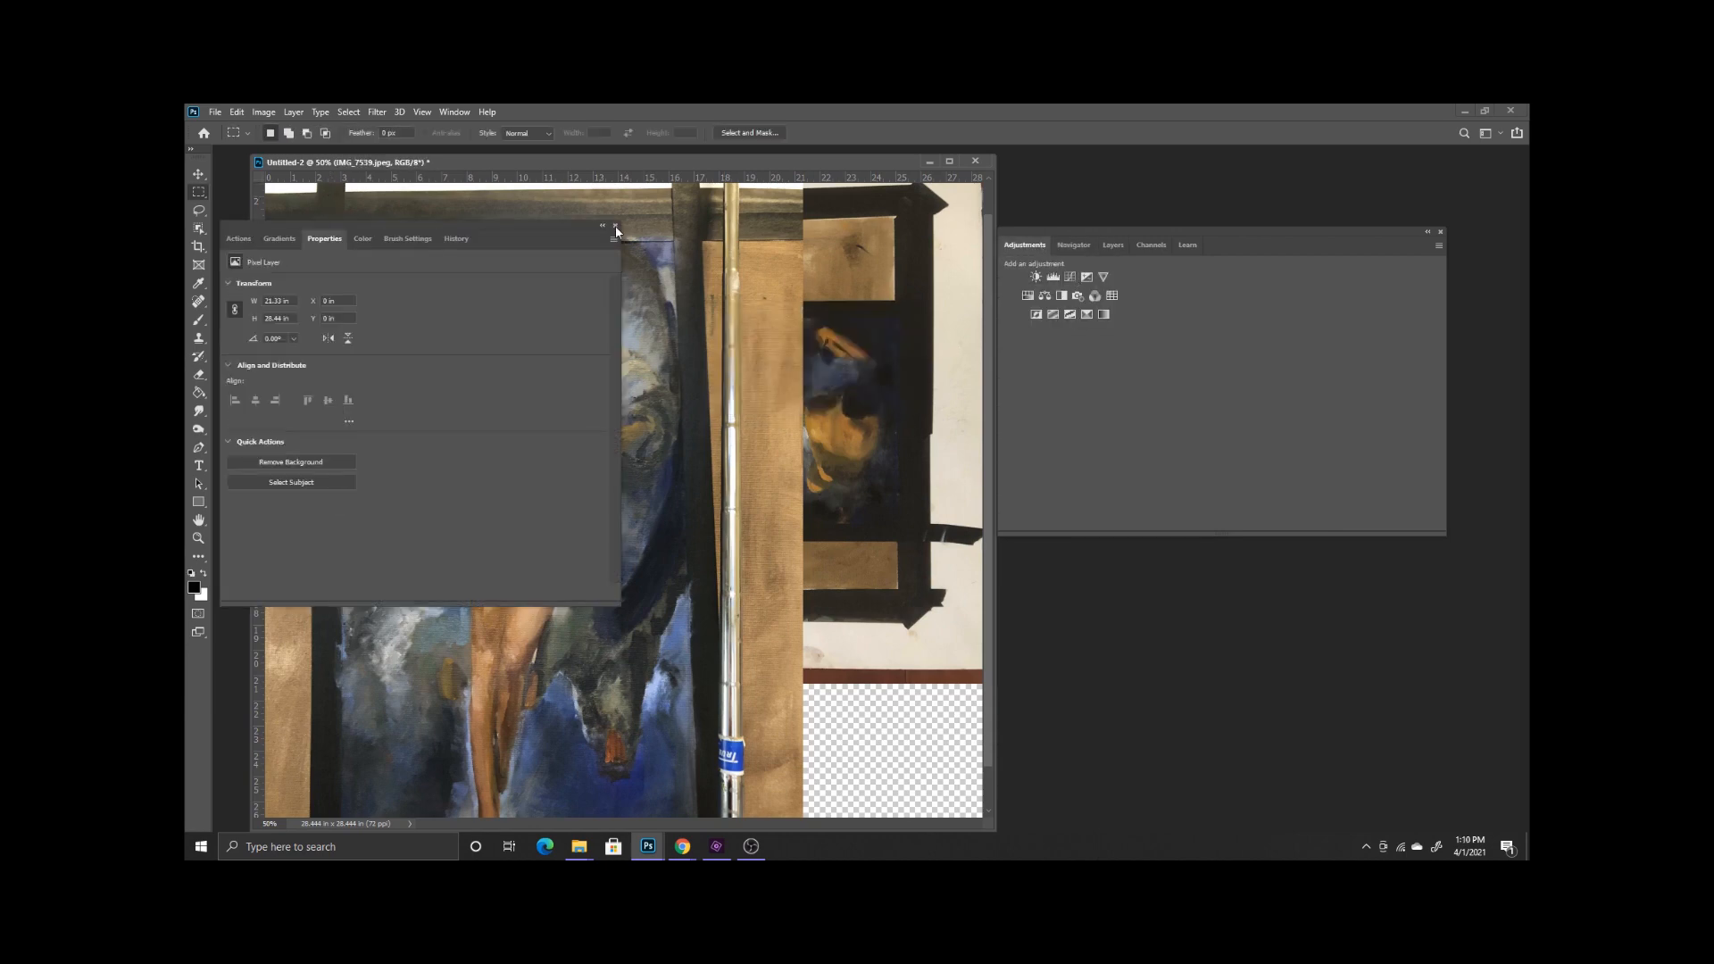
- Close the floating Properties panel, rename layer IMG_7539.jpeg as 10 and hide it
click(615, 227)
click(1074, 244)
click(1113, 245)
click(1080, 456)
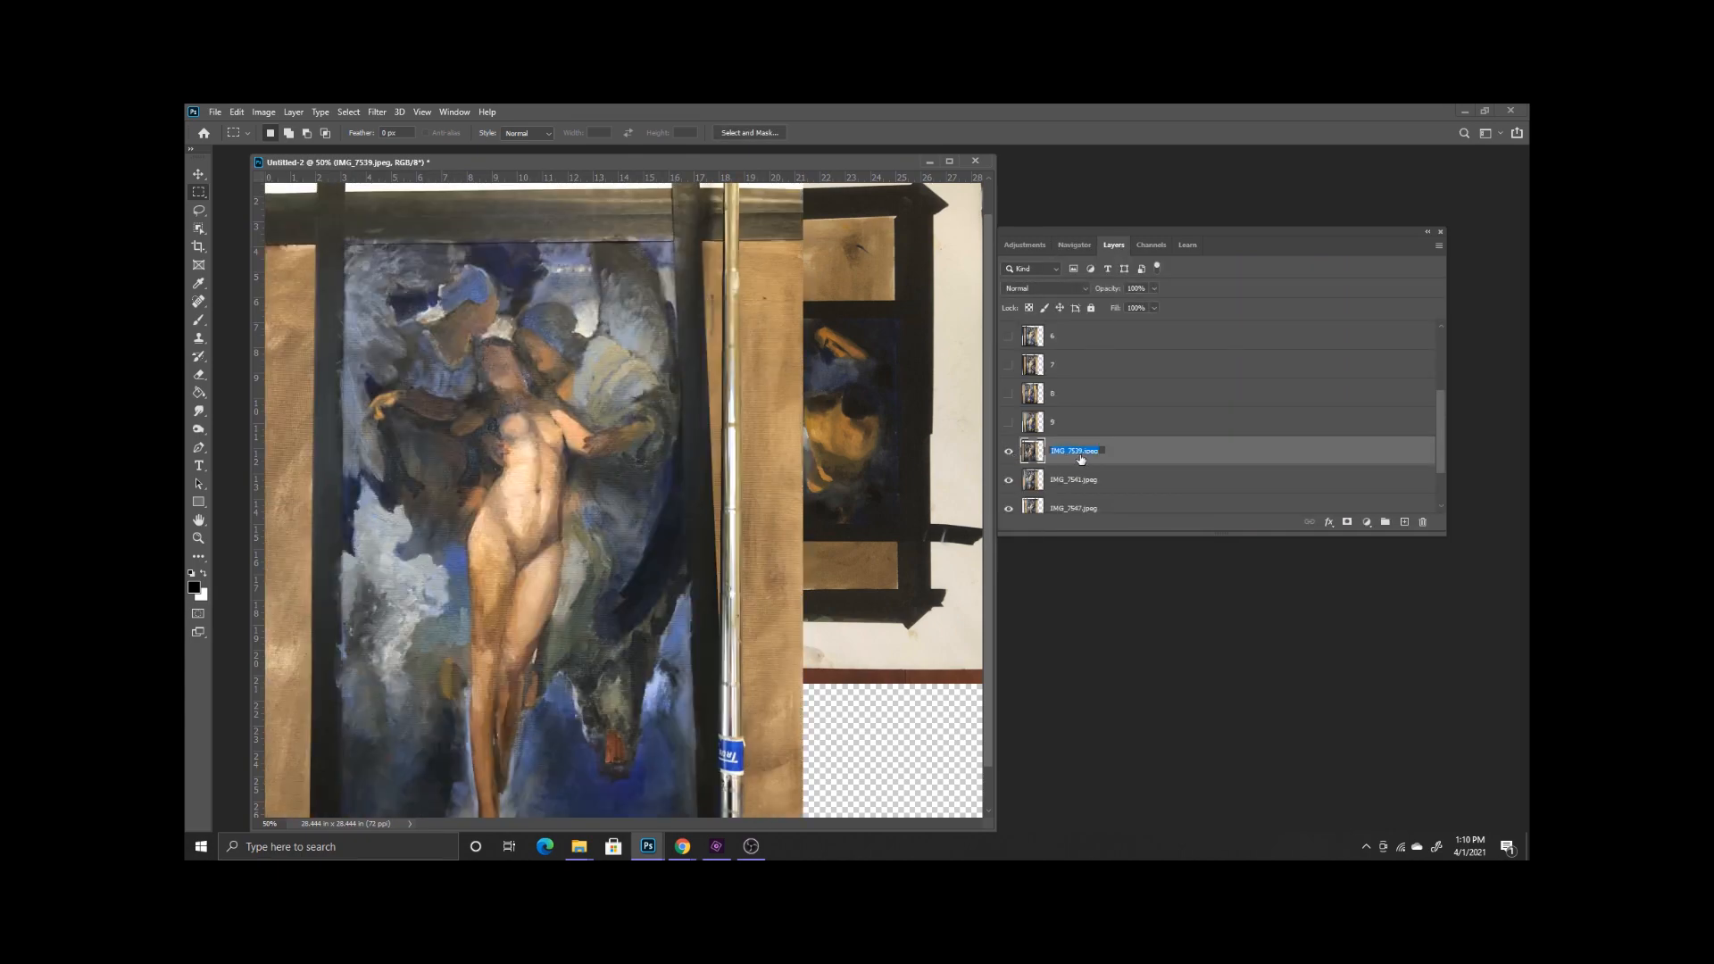
click(1009, 452)
- Add a Curves adjustment above IMG_7541.jpeg and dock the Properties panel below the Layers panel
click(1068, 481)
click(1024, 245)
click(1069, 278)
drag(549, 229, 1095, 464)
click(1094, 171)
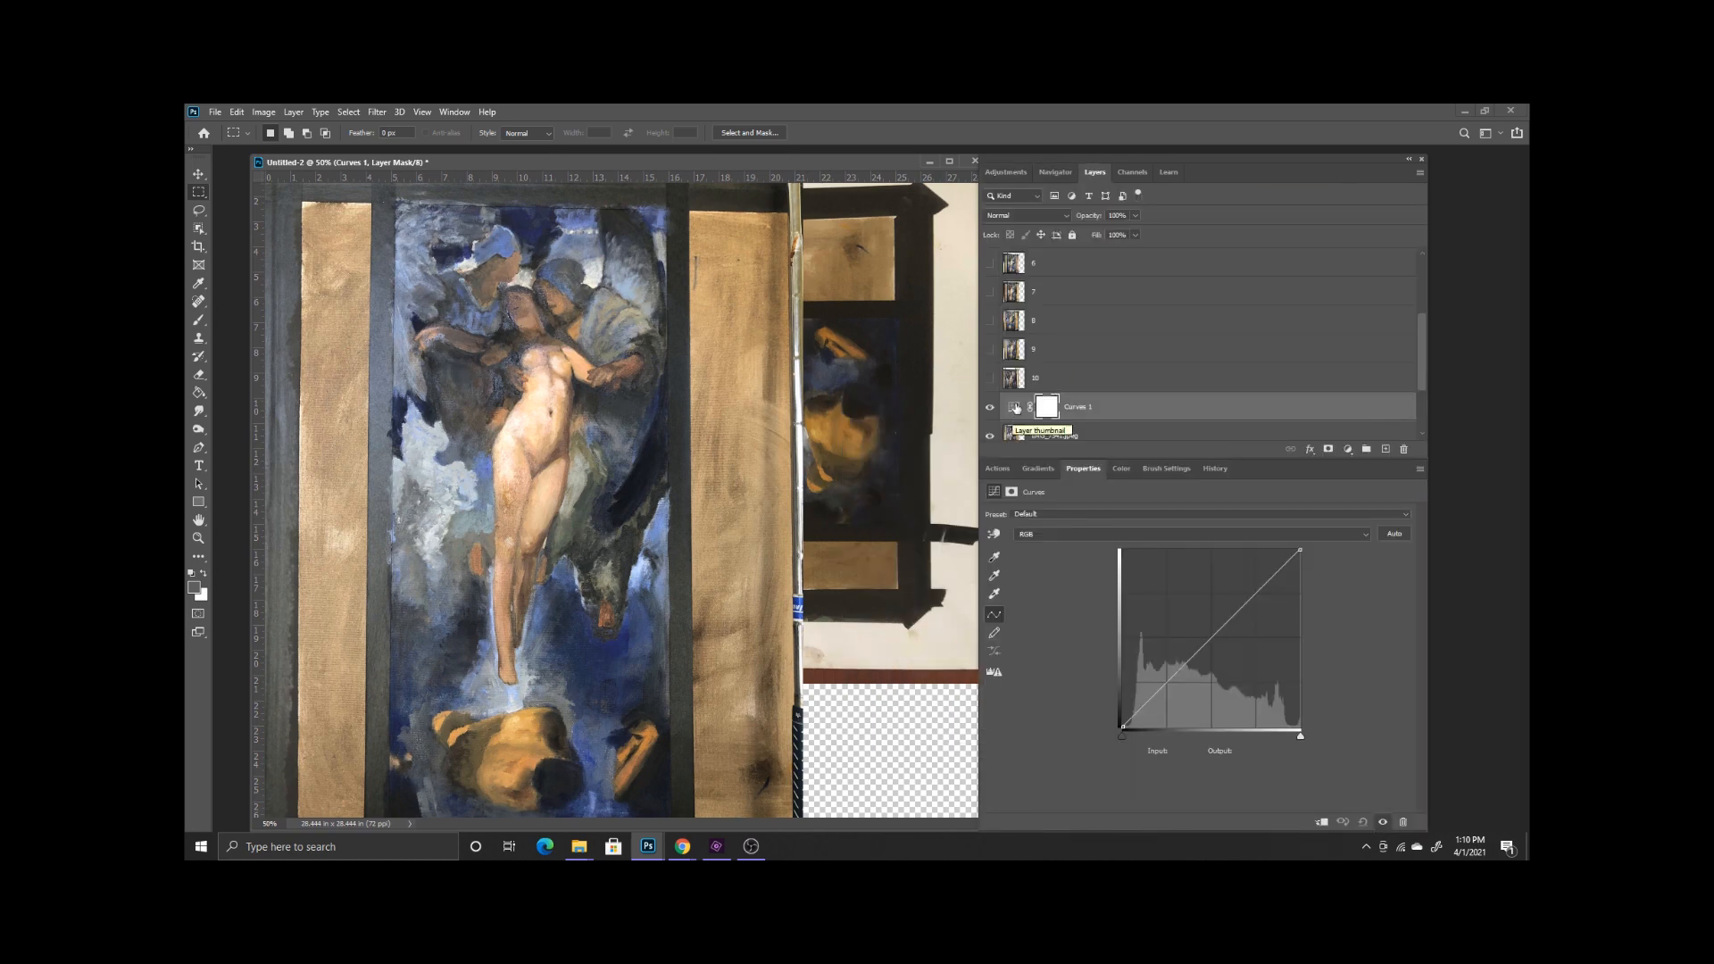
- Delete the layer mask and the Curves adjustment layer above IMG_7541.jpeg
scroll(1205, 357, down, 3)
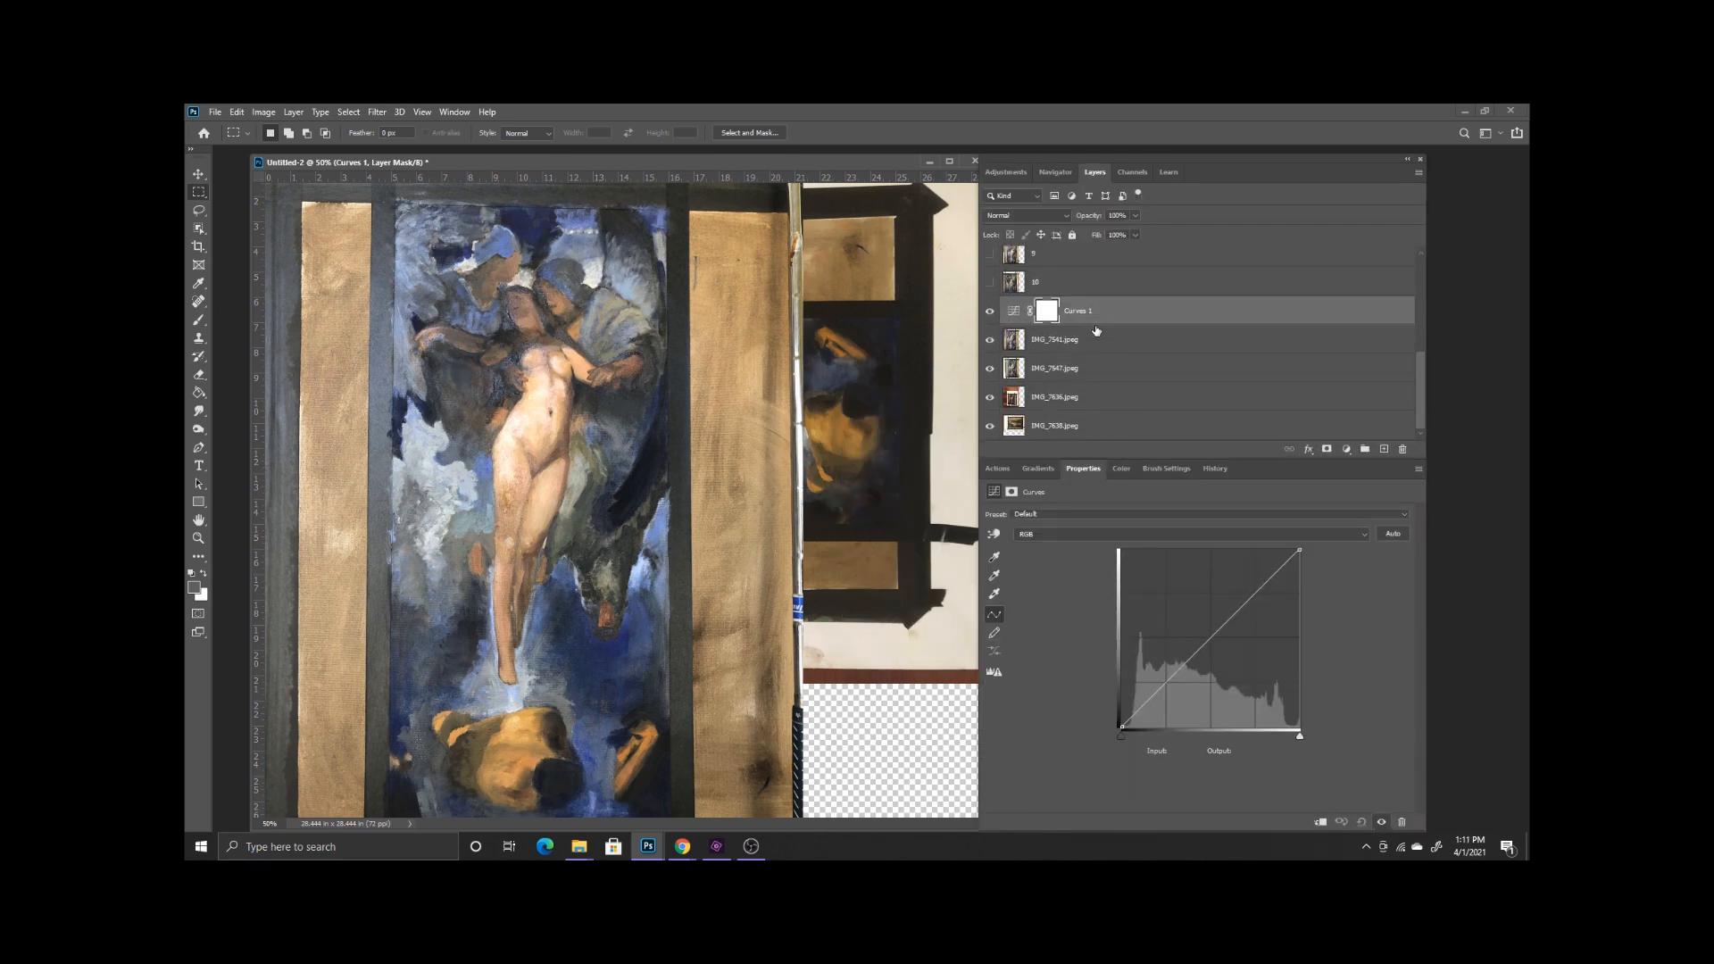
right_click(1065, 312)
click(1402, 450)
click(800, 380)
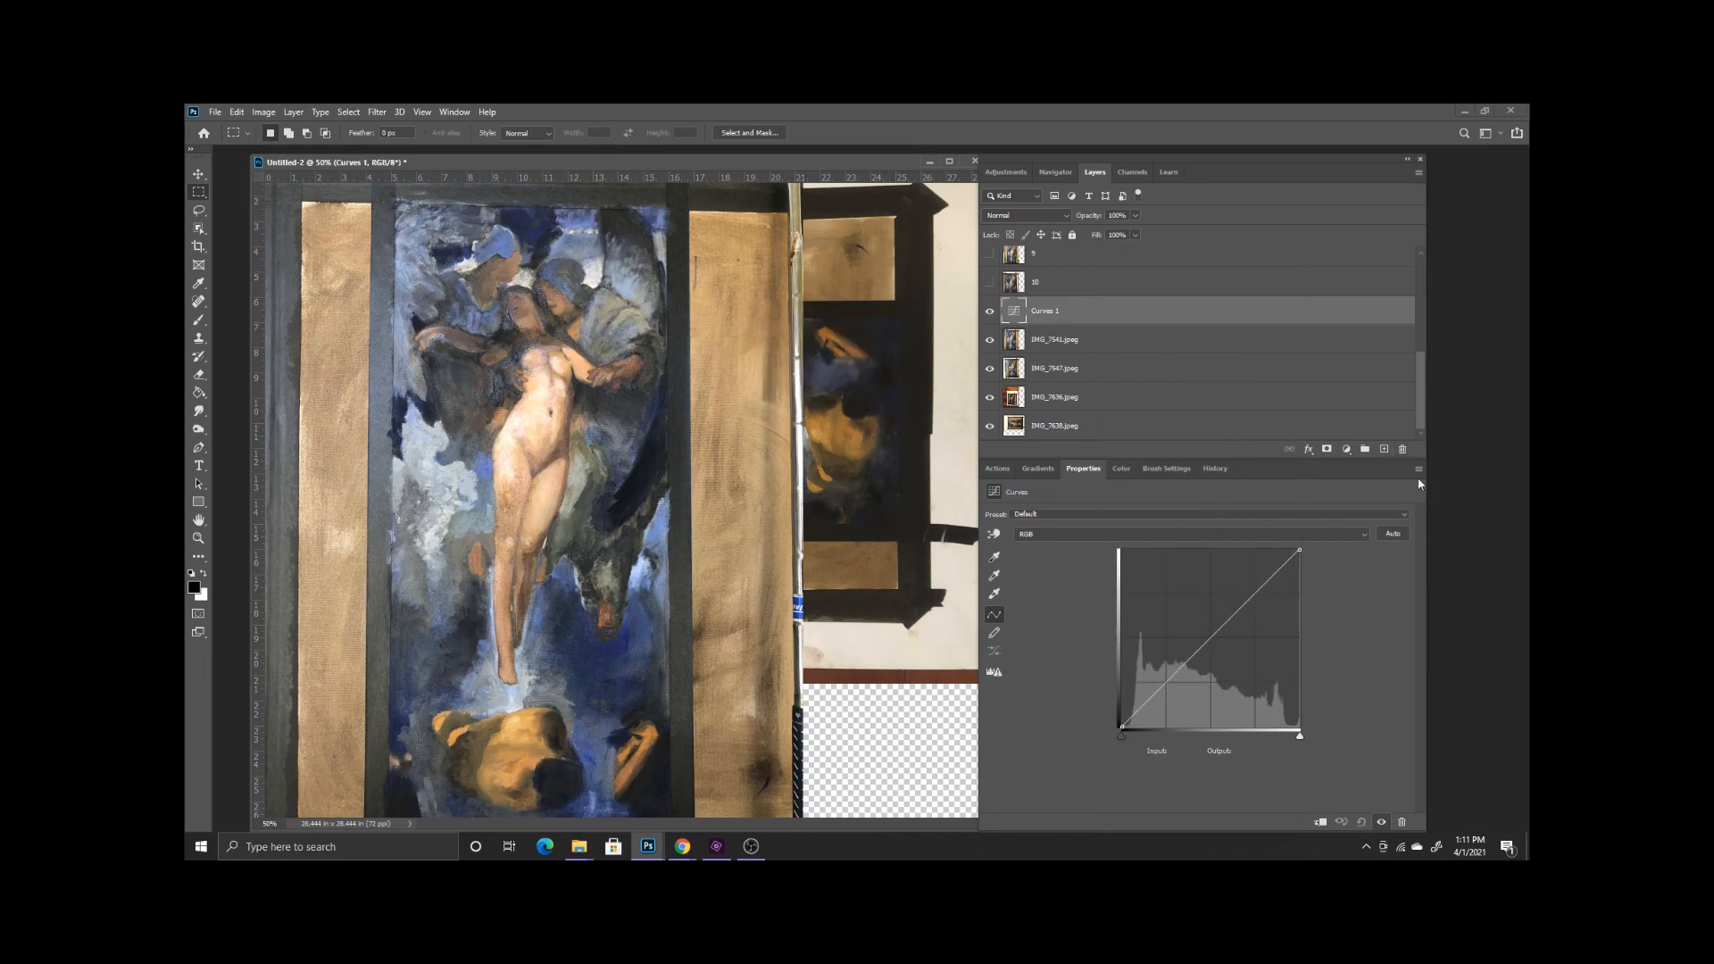
click(1402, 450)
click(796, 381)
- Hide IMG_7541.jpeg, and add a Curves adjustment with the white point sampler active above IMG_7547.jpeg
click(988, 344)
click(1056, 372)
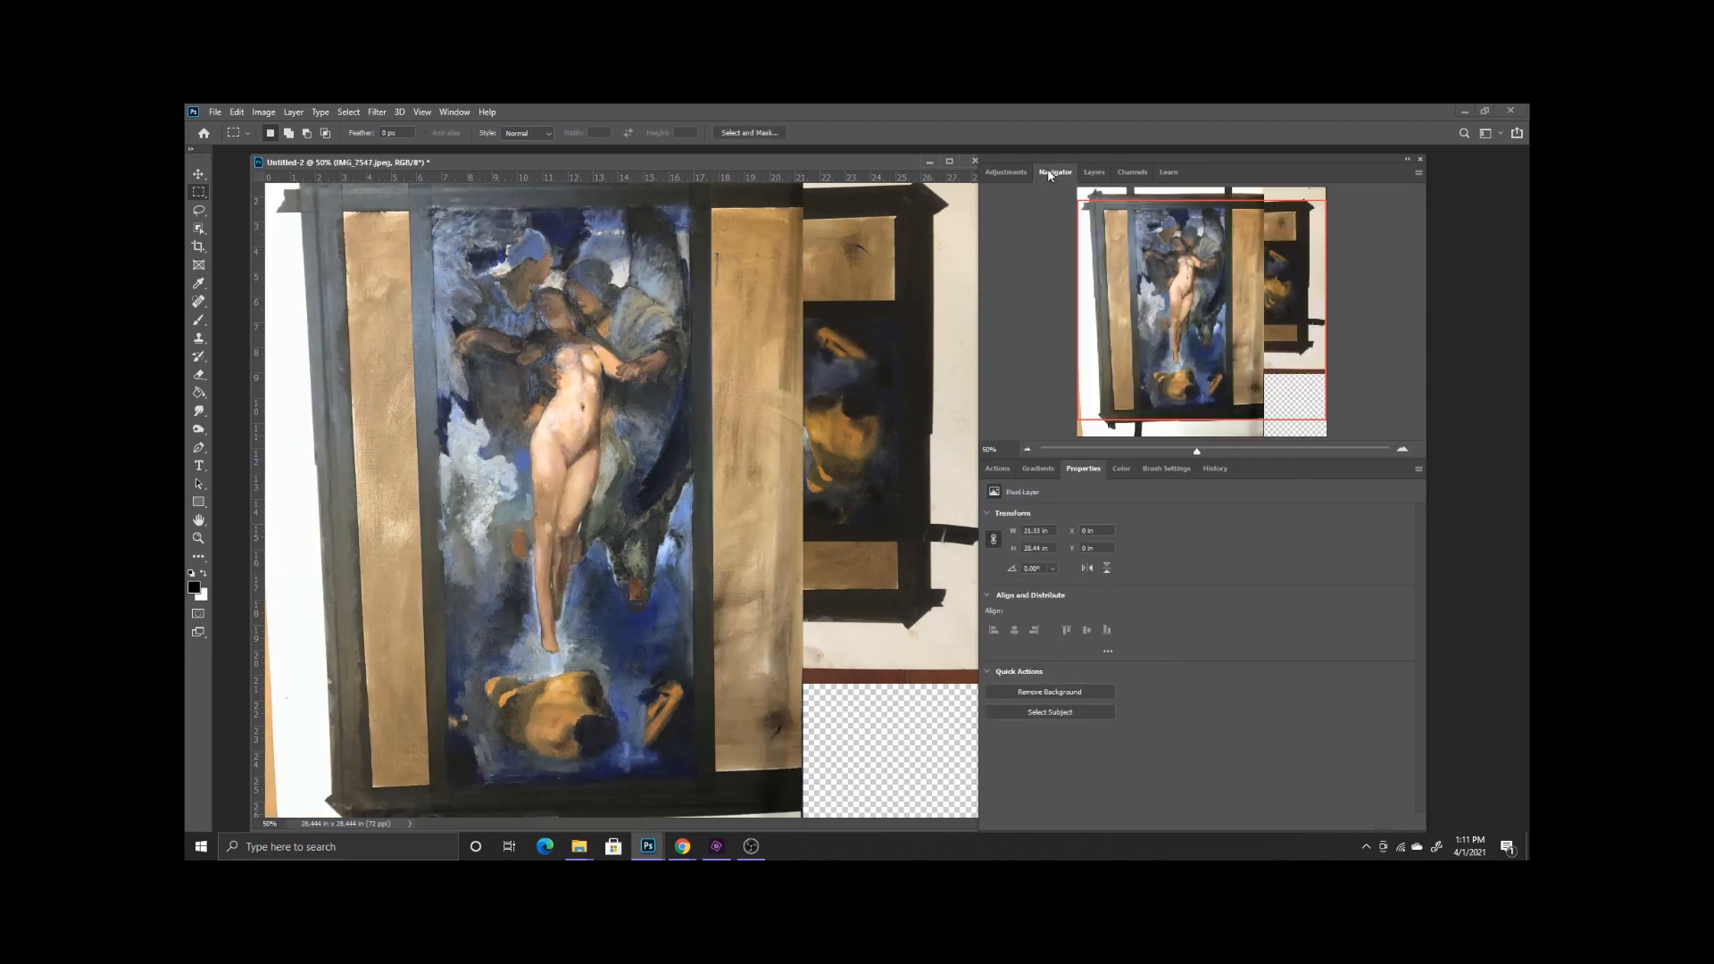
click(1006, 172)
click(1043, 205)
click(1095, 172)
click(996, 596)
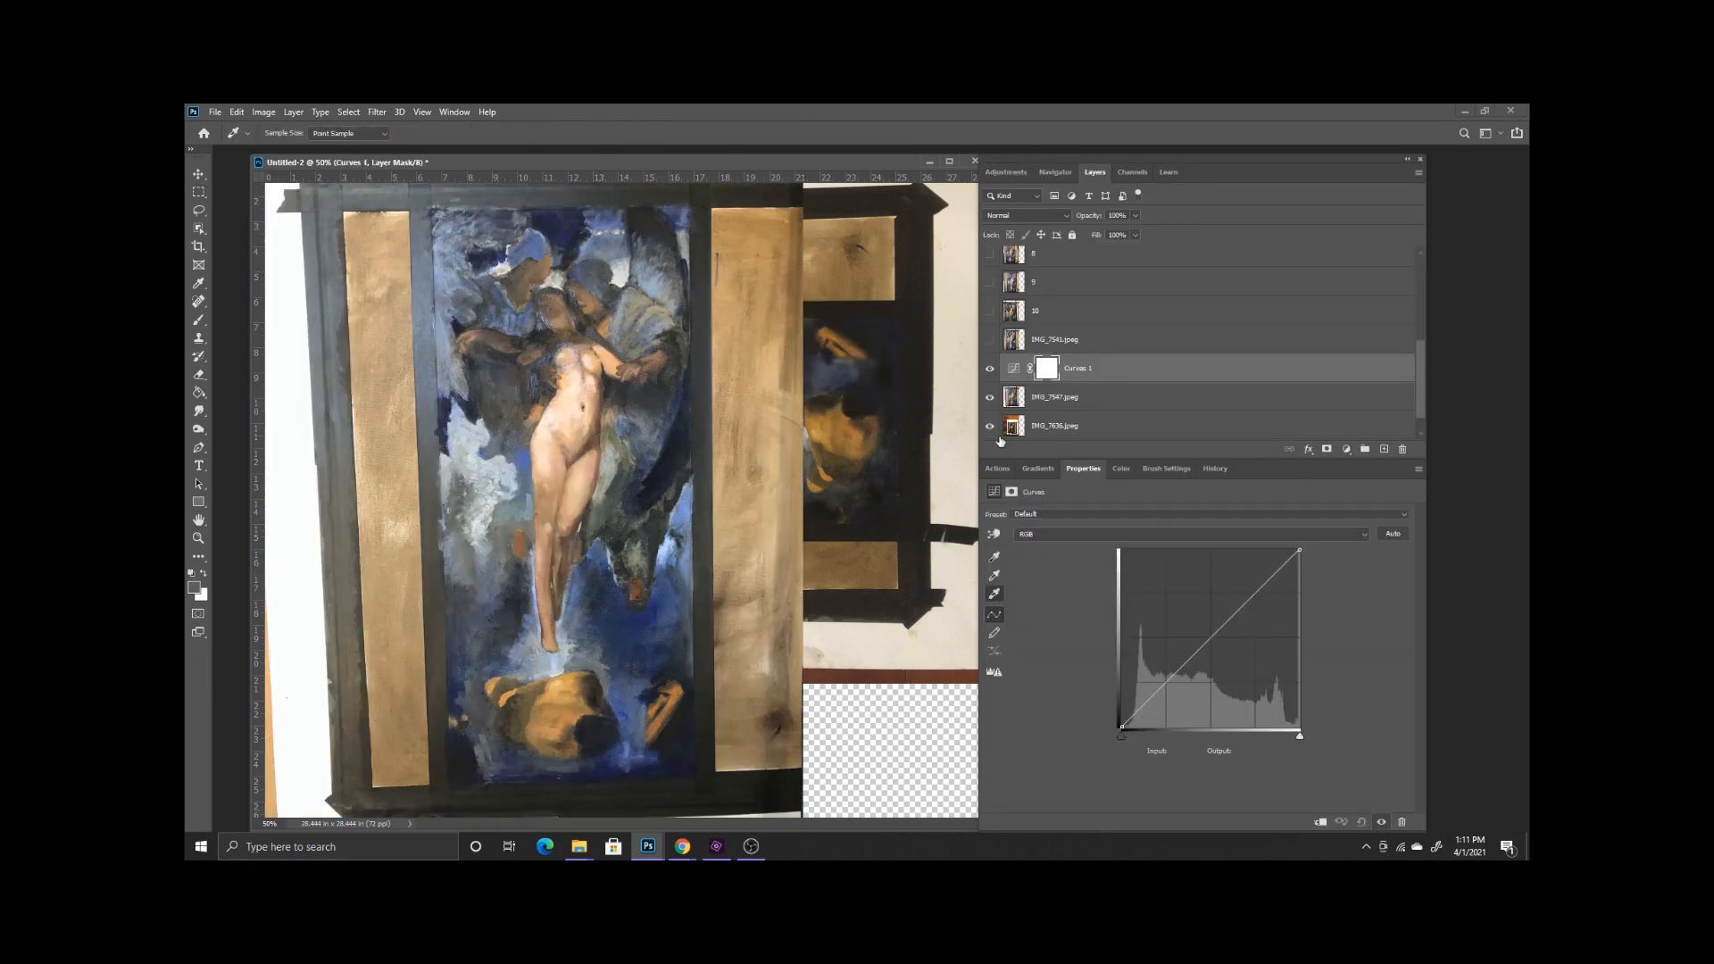
click(1058, 404)
click(1073, 378)
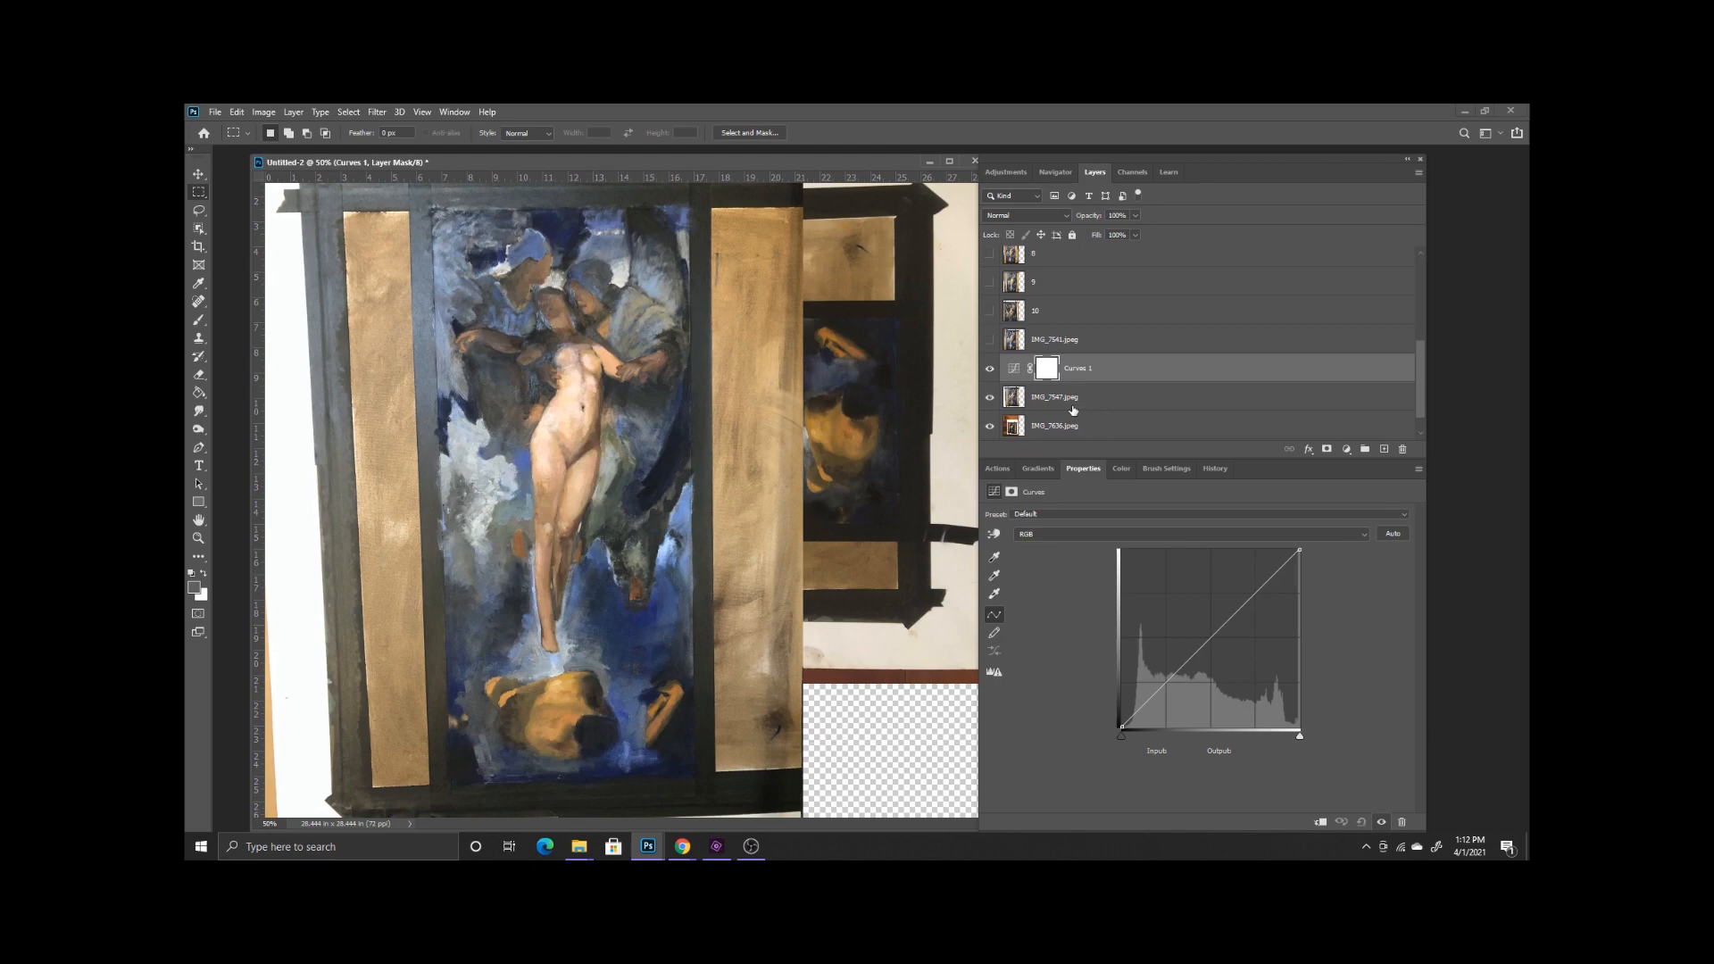
click(1062, 404)
click(1014, 369)
click(994, 595)
key(ctrl+alt+r)
click(1489, 814)
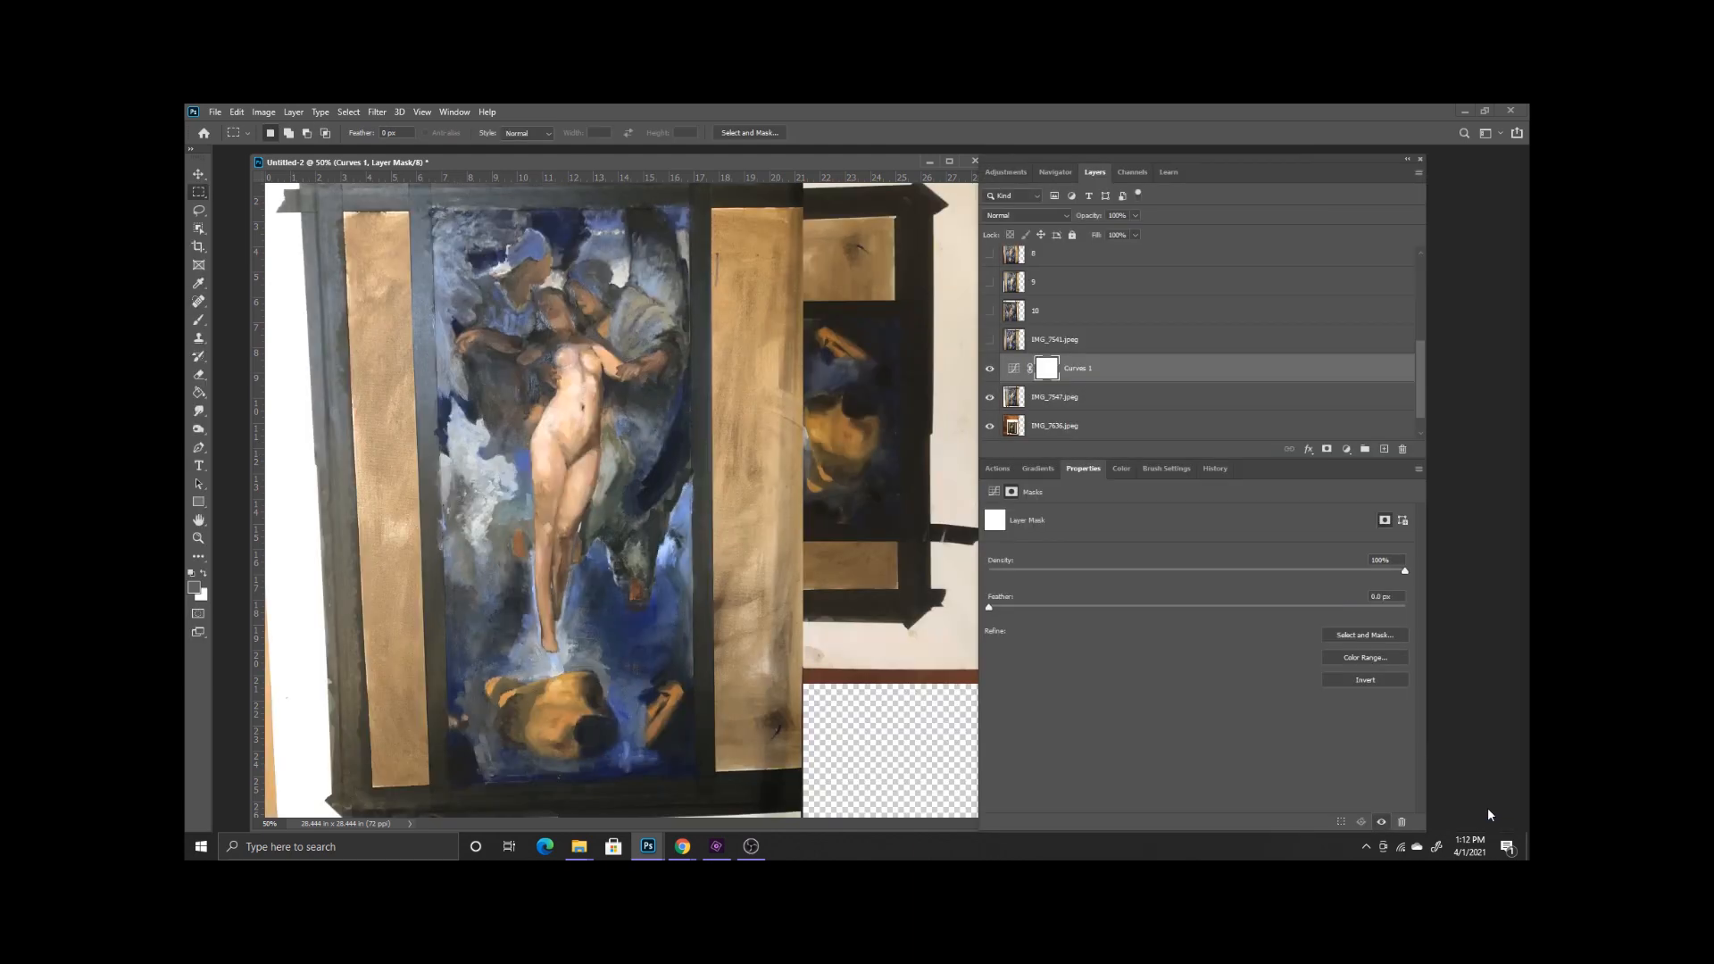
- Delete the layer mask and the Curves adjustment layer above IMG_7547.jpeg
click(1402, 450)
click(793, 378)
click(1402, 450)
click(795, 379)
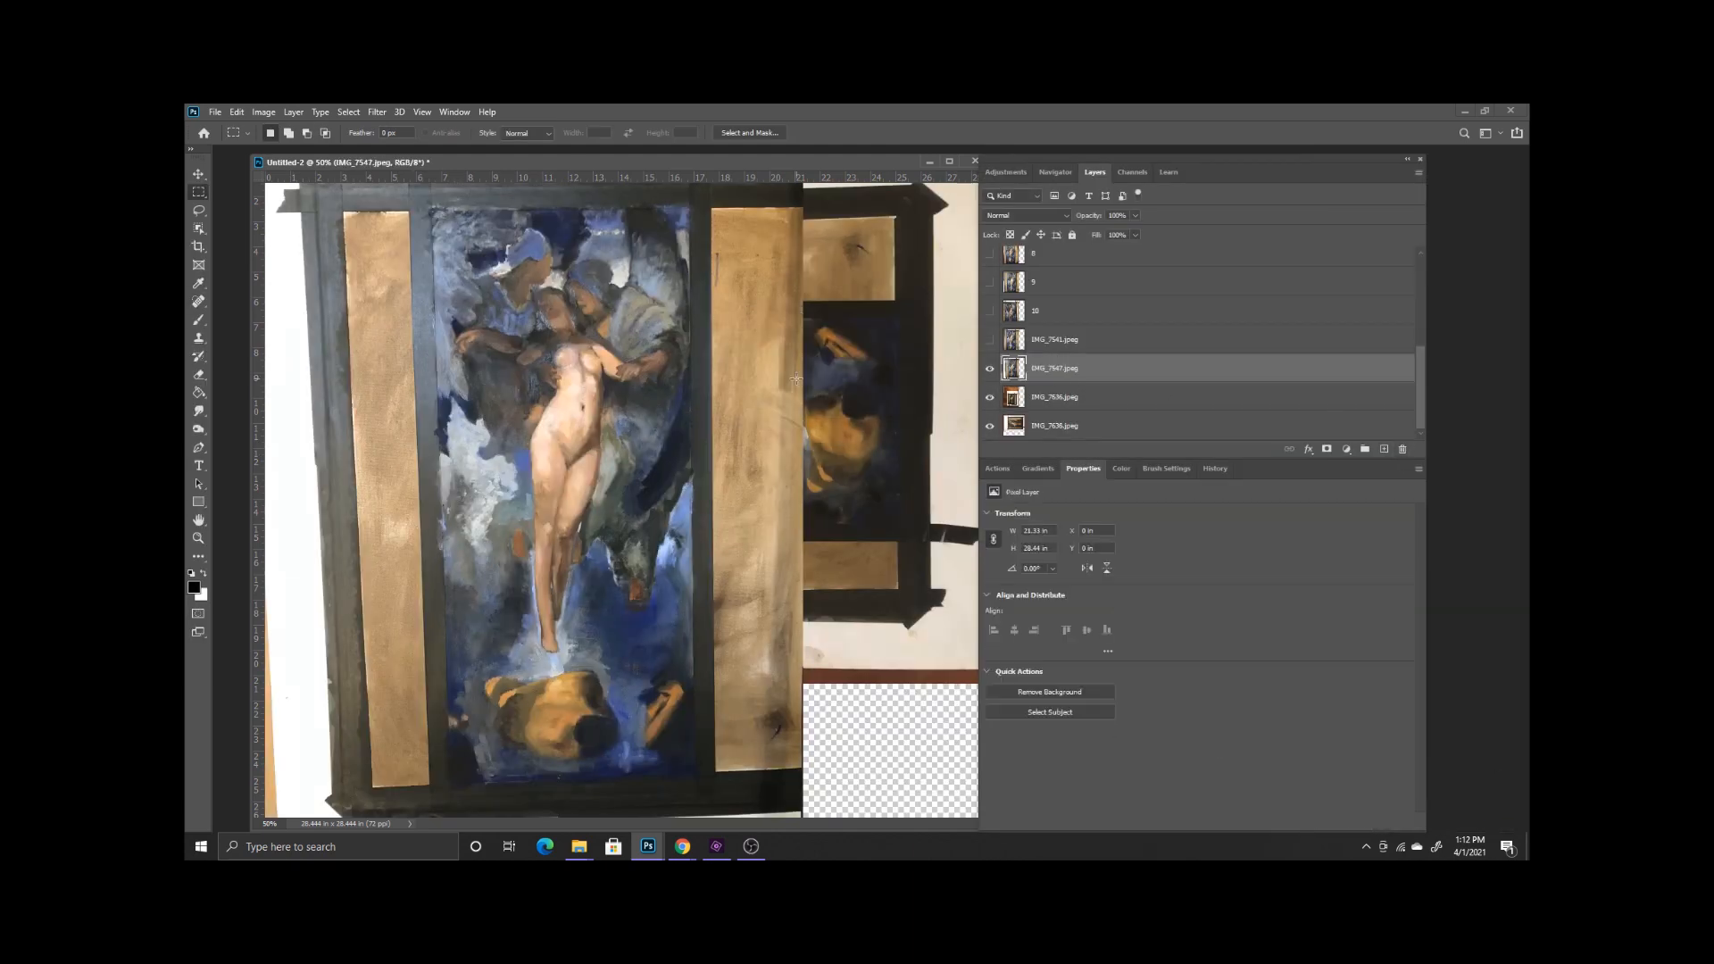
- Try to correct the white point of IMG_7547.jpeg with a Curves adjustment and merge the adjustment into the photo
click(1009, 172)
click(1051, 205)
click(994, 594)
click(1057, 175)
click(1093, 174)
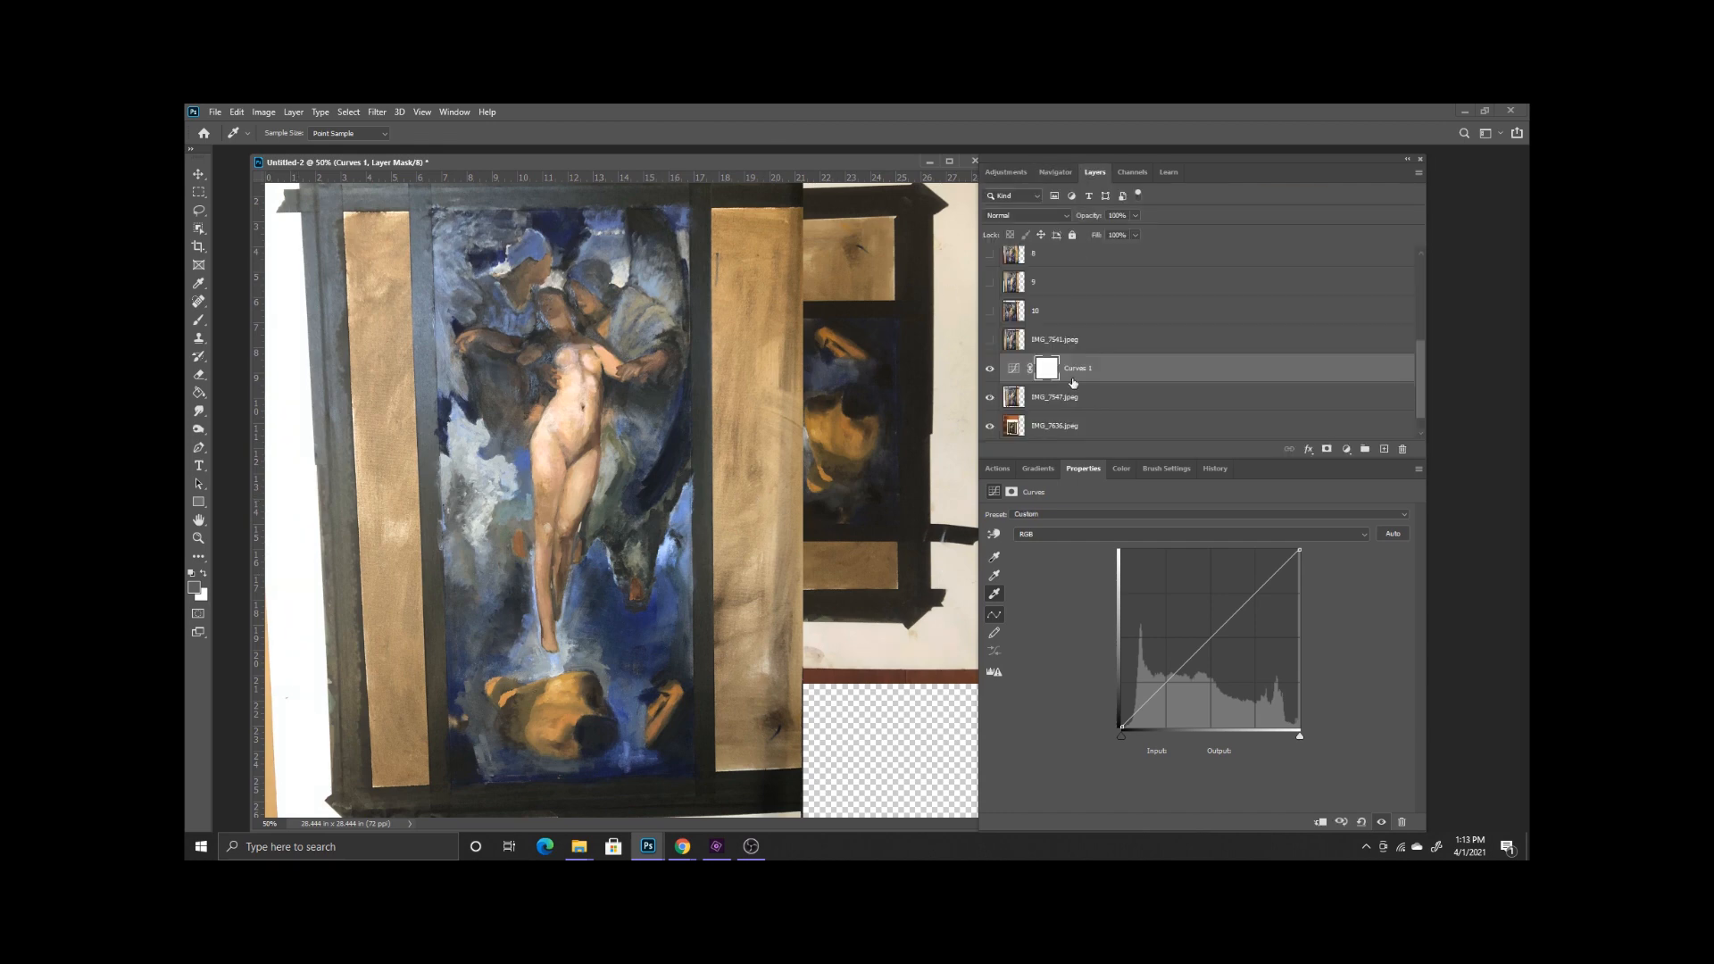
shift+click(1069, 398)
right_click(1070, 398)
click(1052, 406)
click(1051, 343)
click(1051, 370)
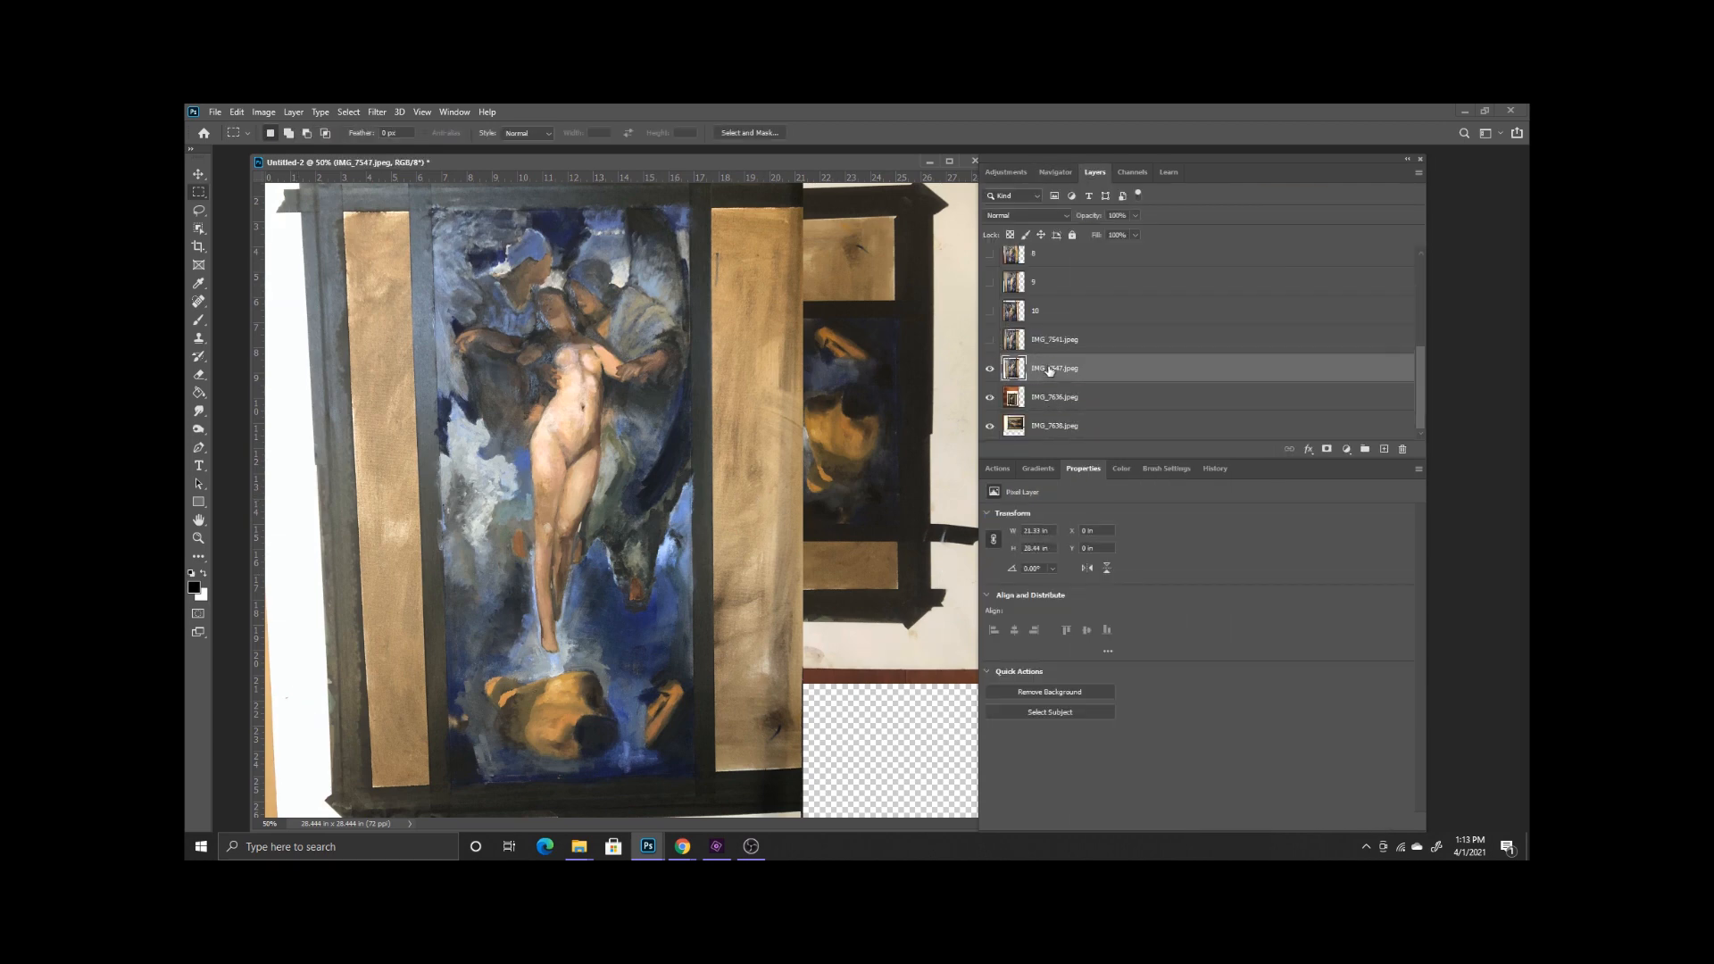
- Rename layer IMG_7541.jpeg as 11 and hide it
click(1051, 341)
click(988, 342)
click(988, 343)
click(988, 343)
double_click(1054, 343)
text(11)
key(Return)
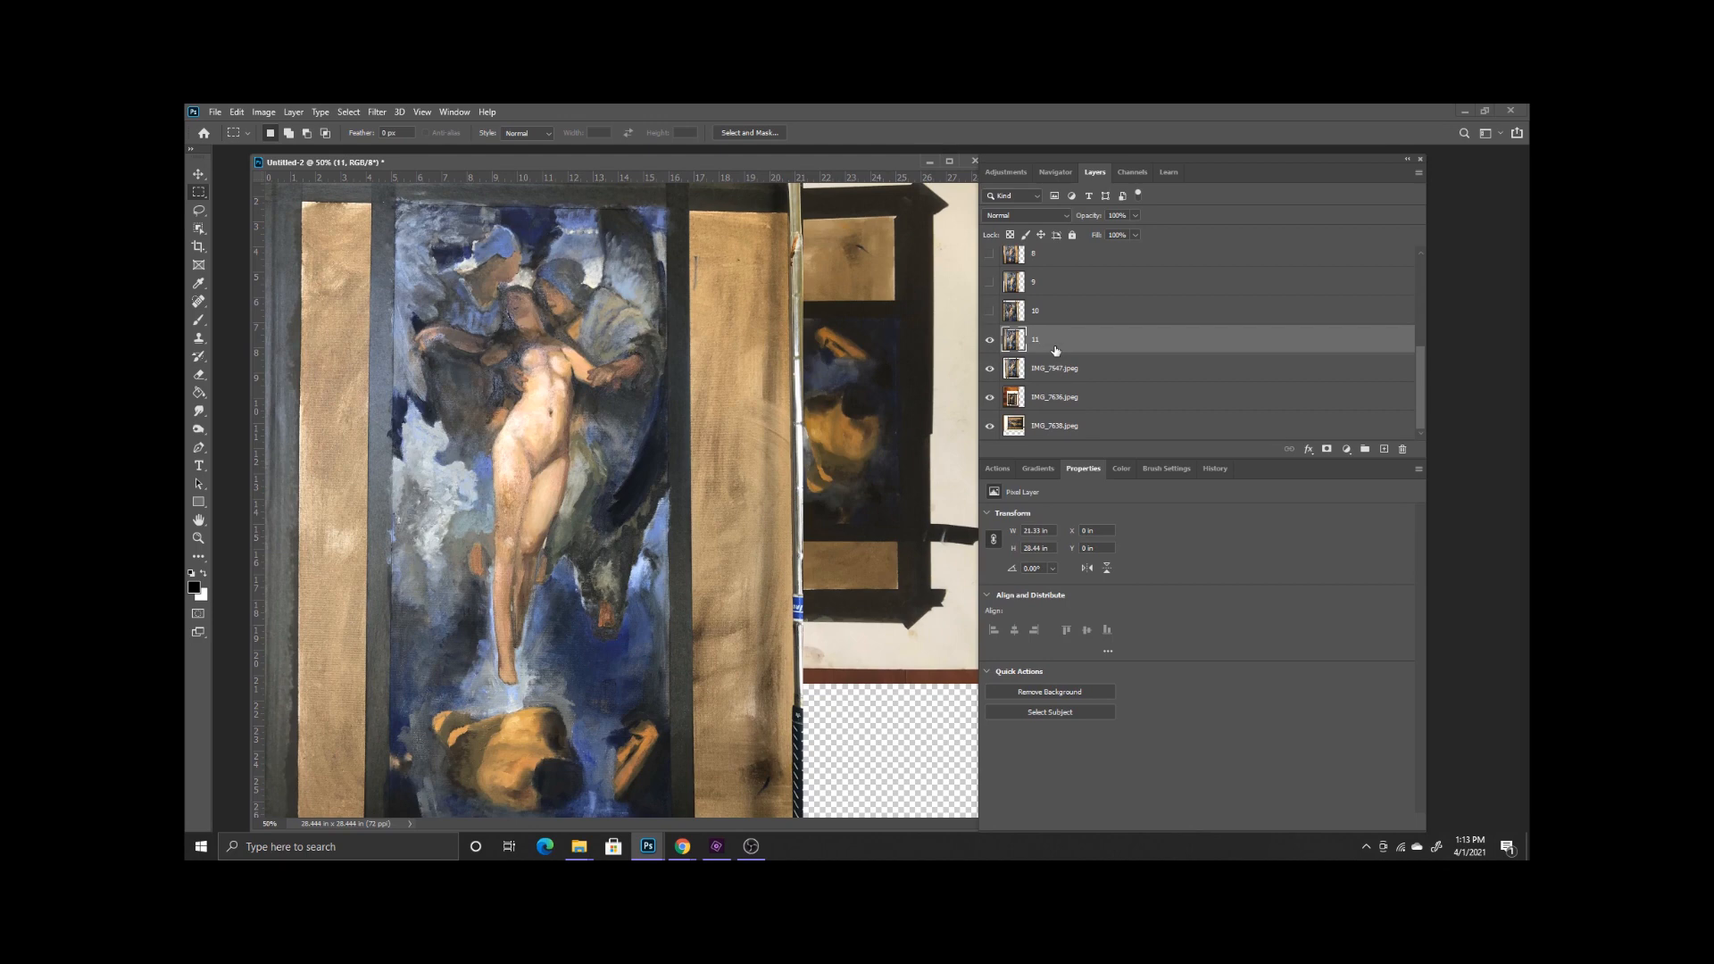
click(1040, 371)
click(989, 342)
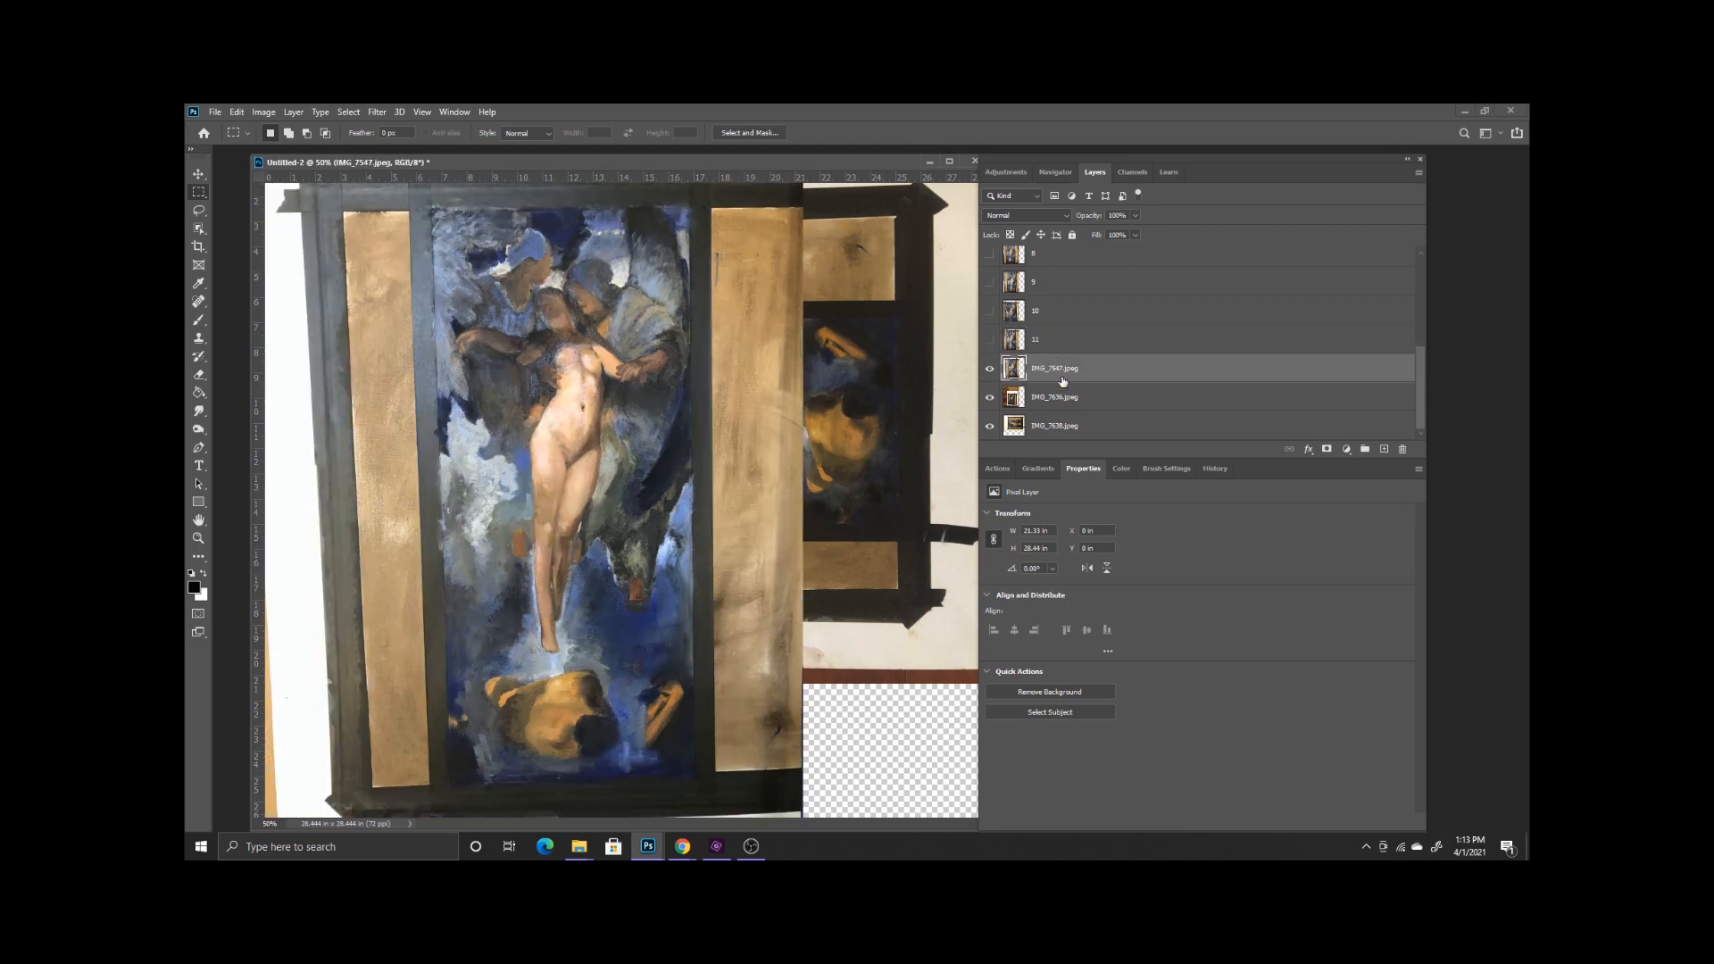
- Set the white point of IMG_7547.jpeg with a Curves adjustment and merge the adjustment with the photo
click(1006, 172)
click(1050, 204)
click(993, 593)
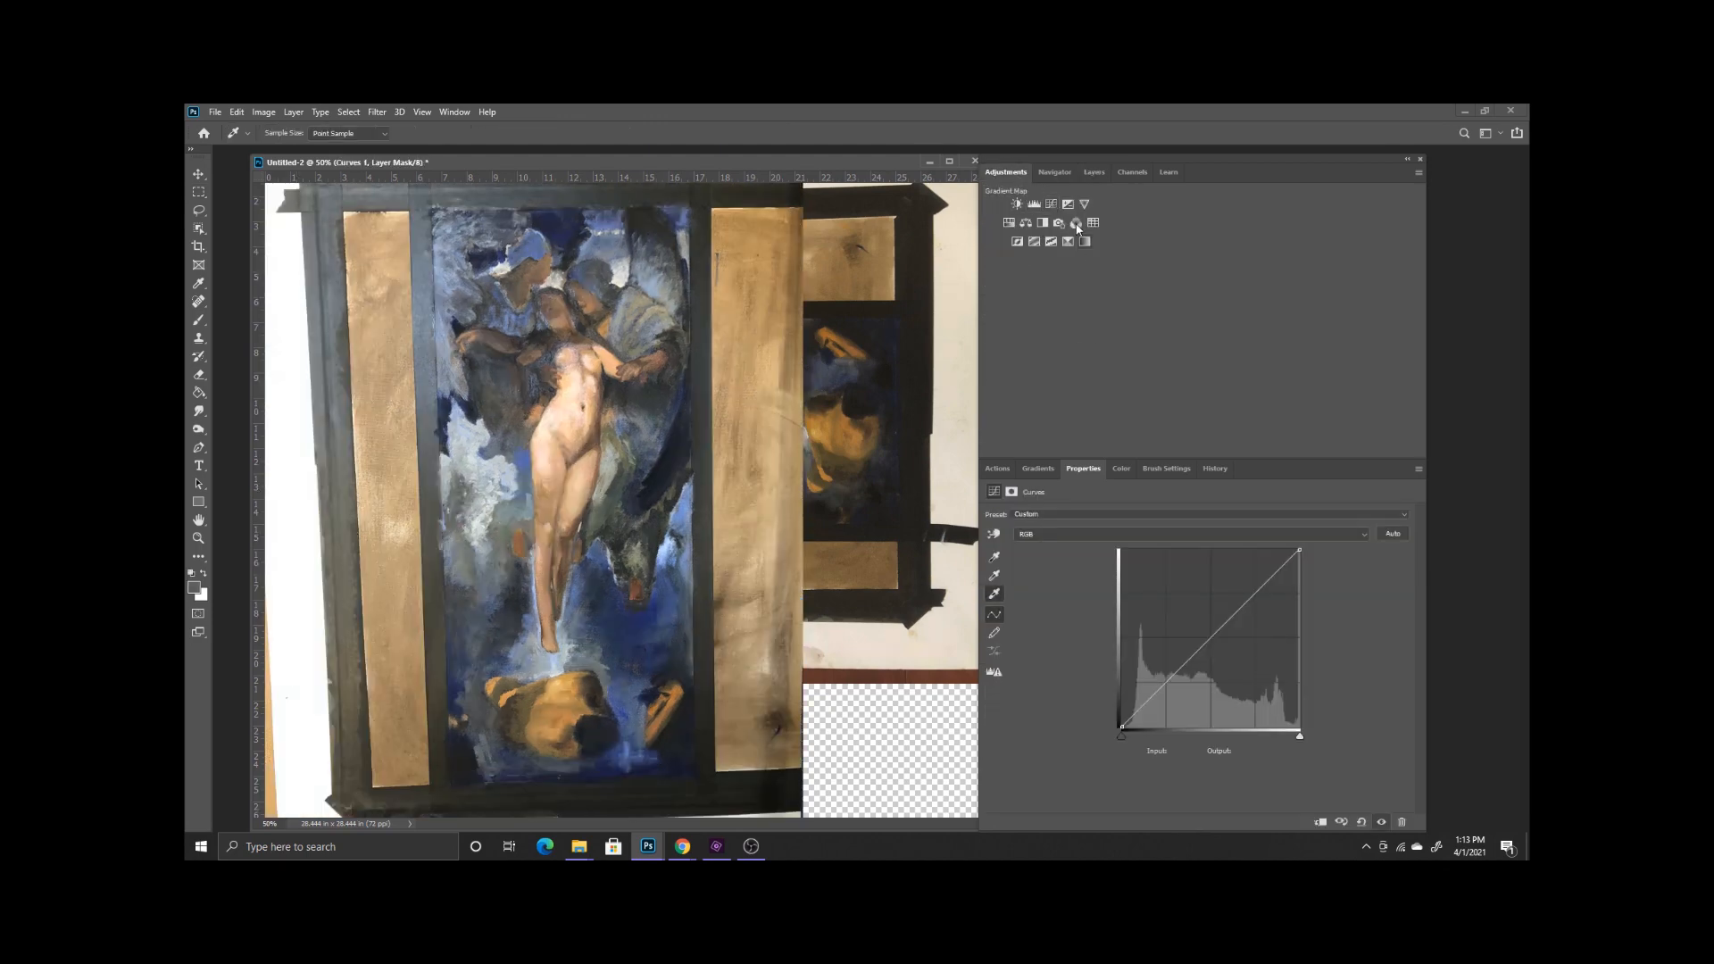
click(1095, 172)
shift+click(1071, 394)
right_click(1064, 372)
click(1111, 653)
- Rename the merged IMG_7547.jpeg layer as 12 and hide it
double_click(1054, 368)
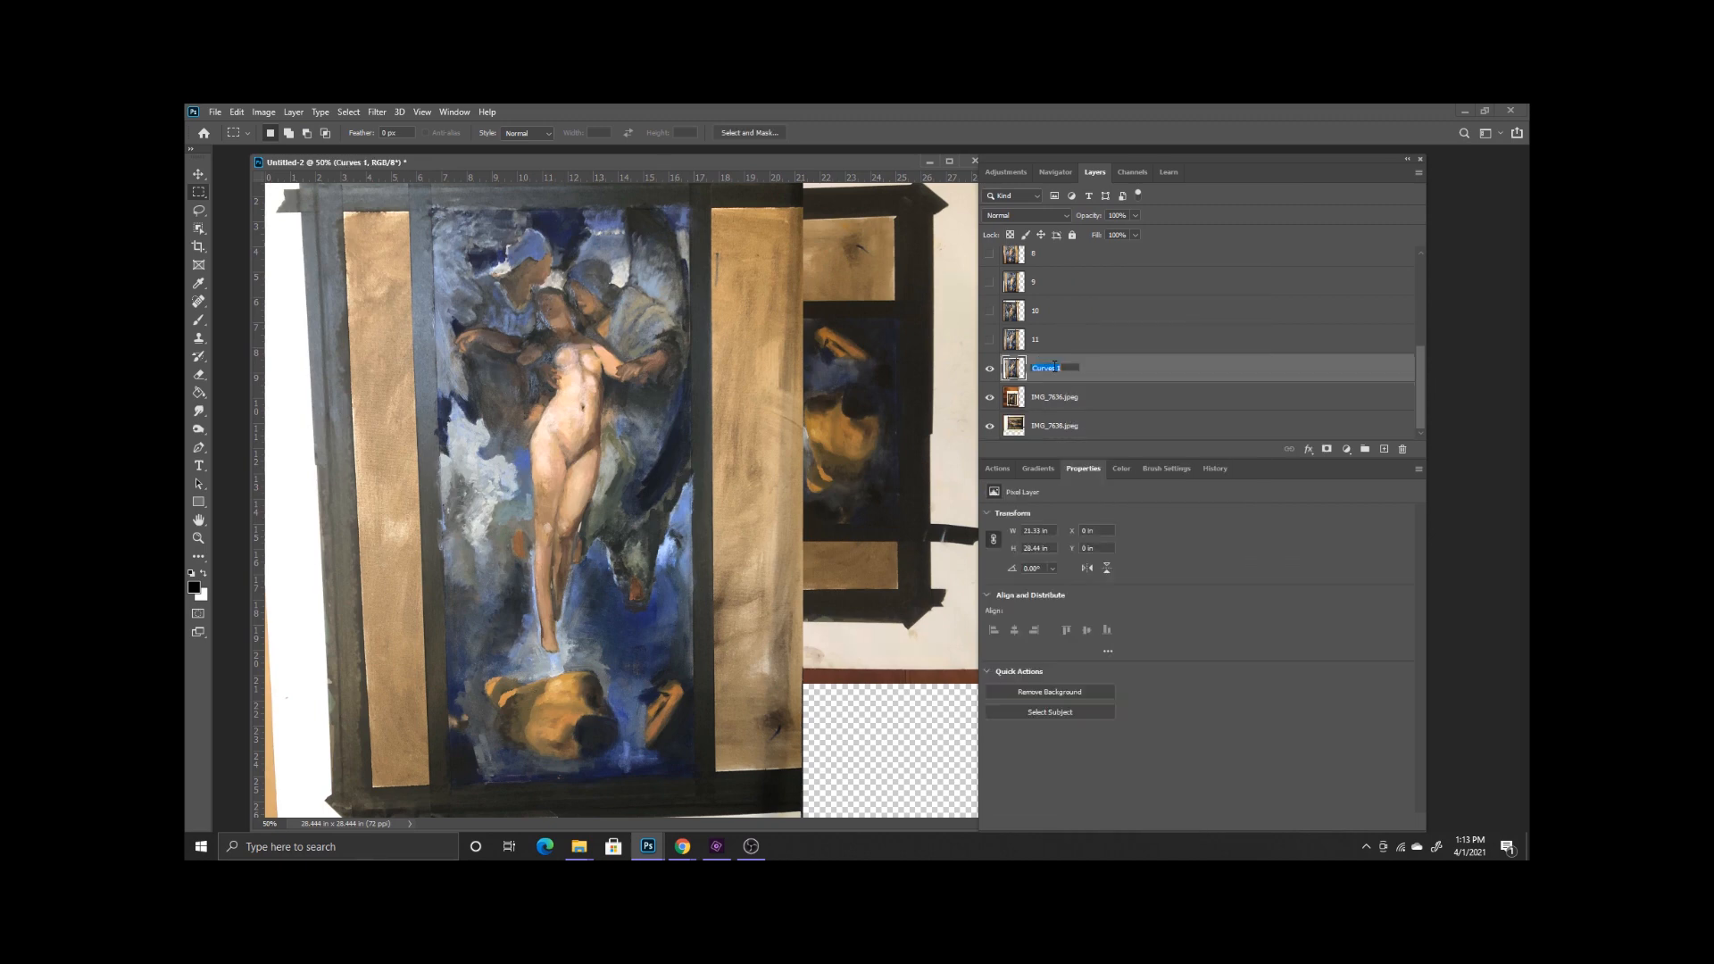
text(12)
key(Return)
click(989, 368)
- Set the white point of IMG_7636.jpeg from its white paper border with Curves, and merge the adjustment with the photo
click(1062, 396)
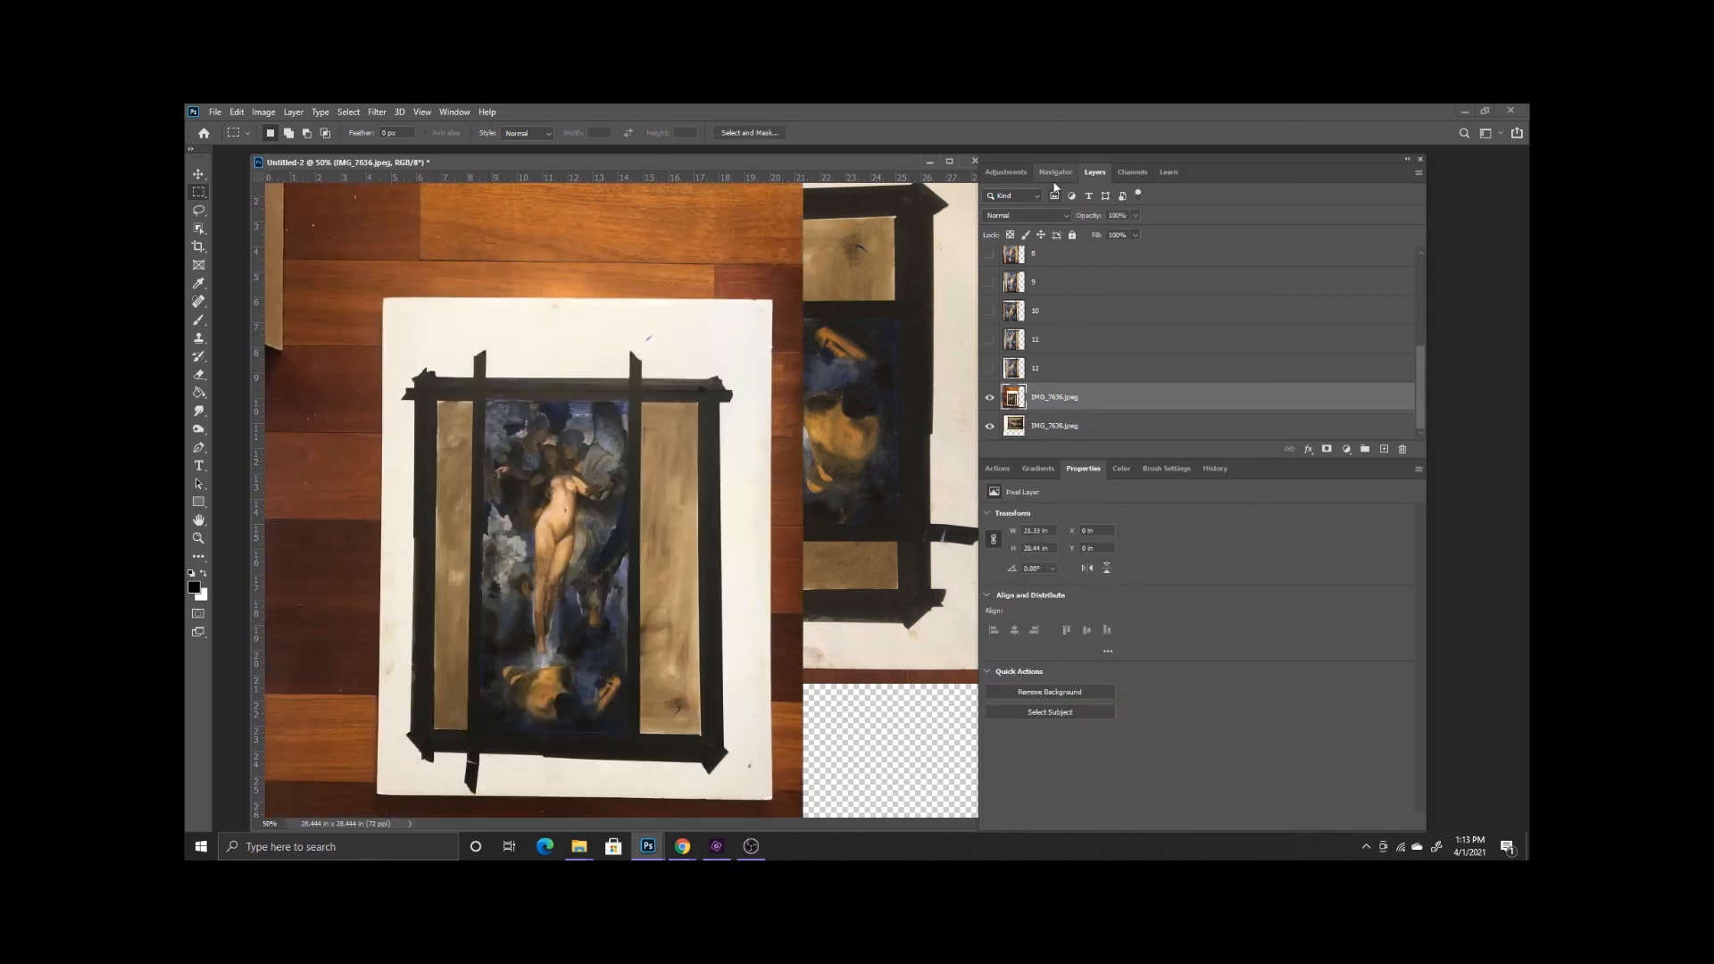
click(1006, 173)
click(1051, 203)
click(994, 593)
click(747, 515)
click(1094, 172)
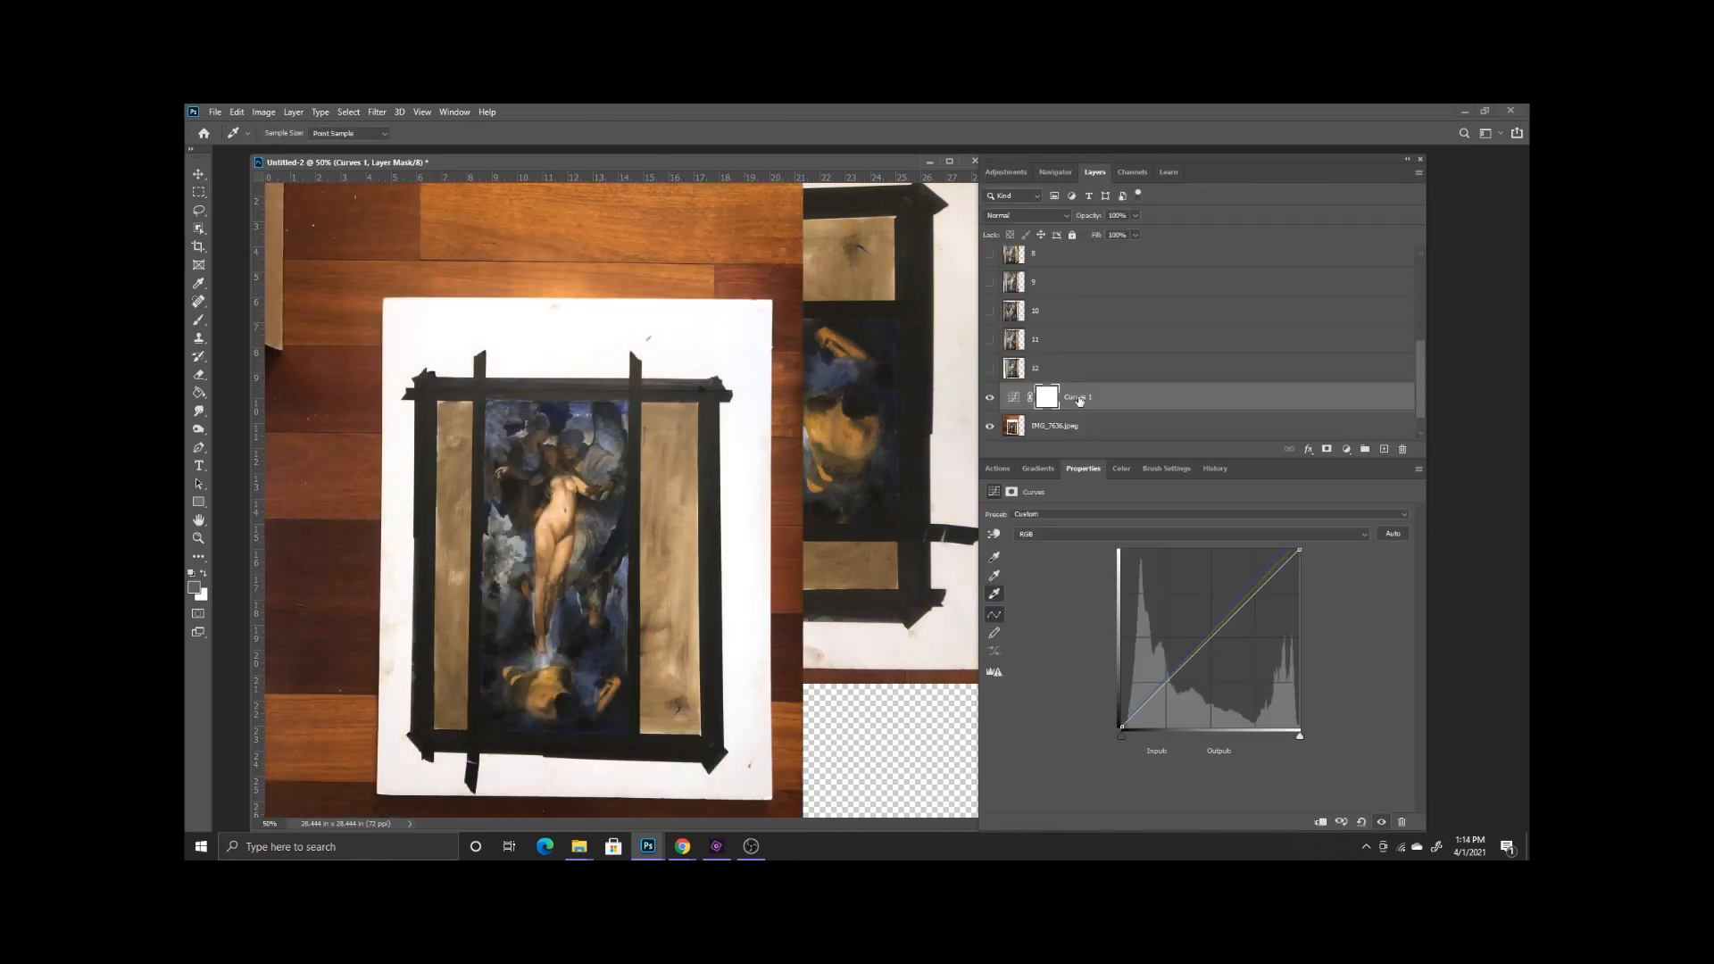
right_click(1062, 396)
click(1112, 656)
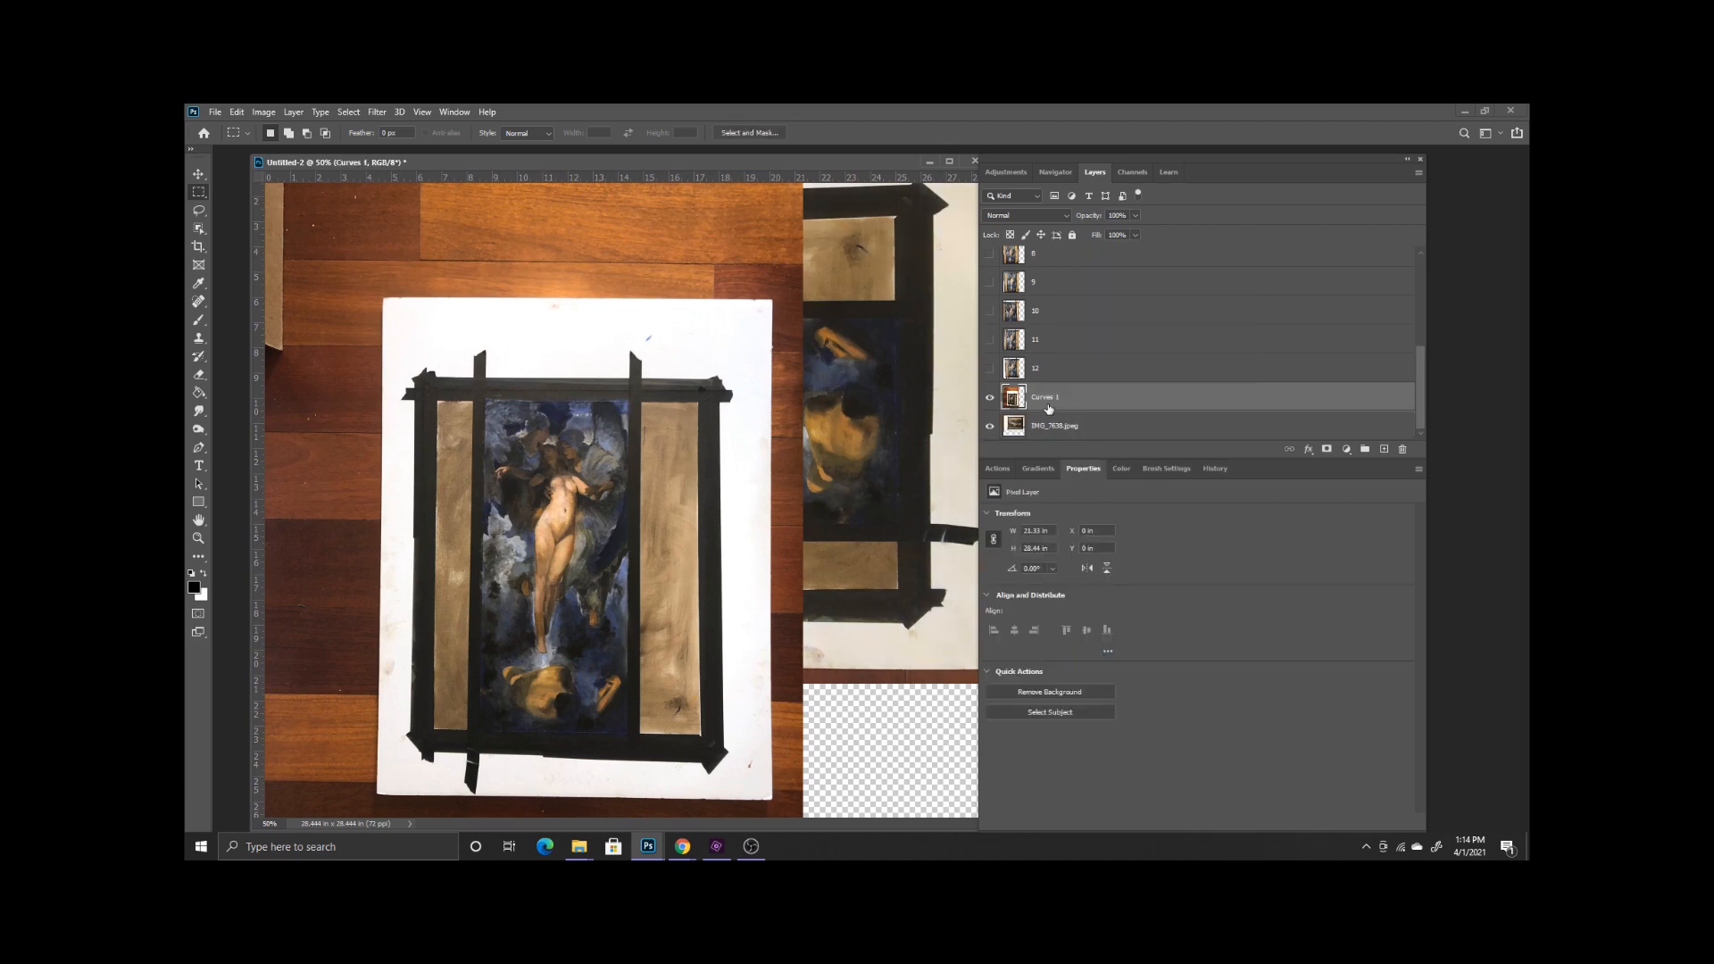
- Add a Curves adjustment above IMG_7638.jpeg and sample its white point from the paper beside the painting
click(1043, 426)
click(1006, 172)
click(1051, 204)
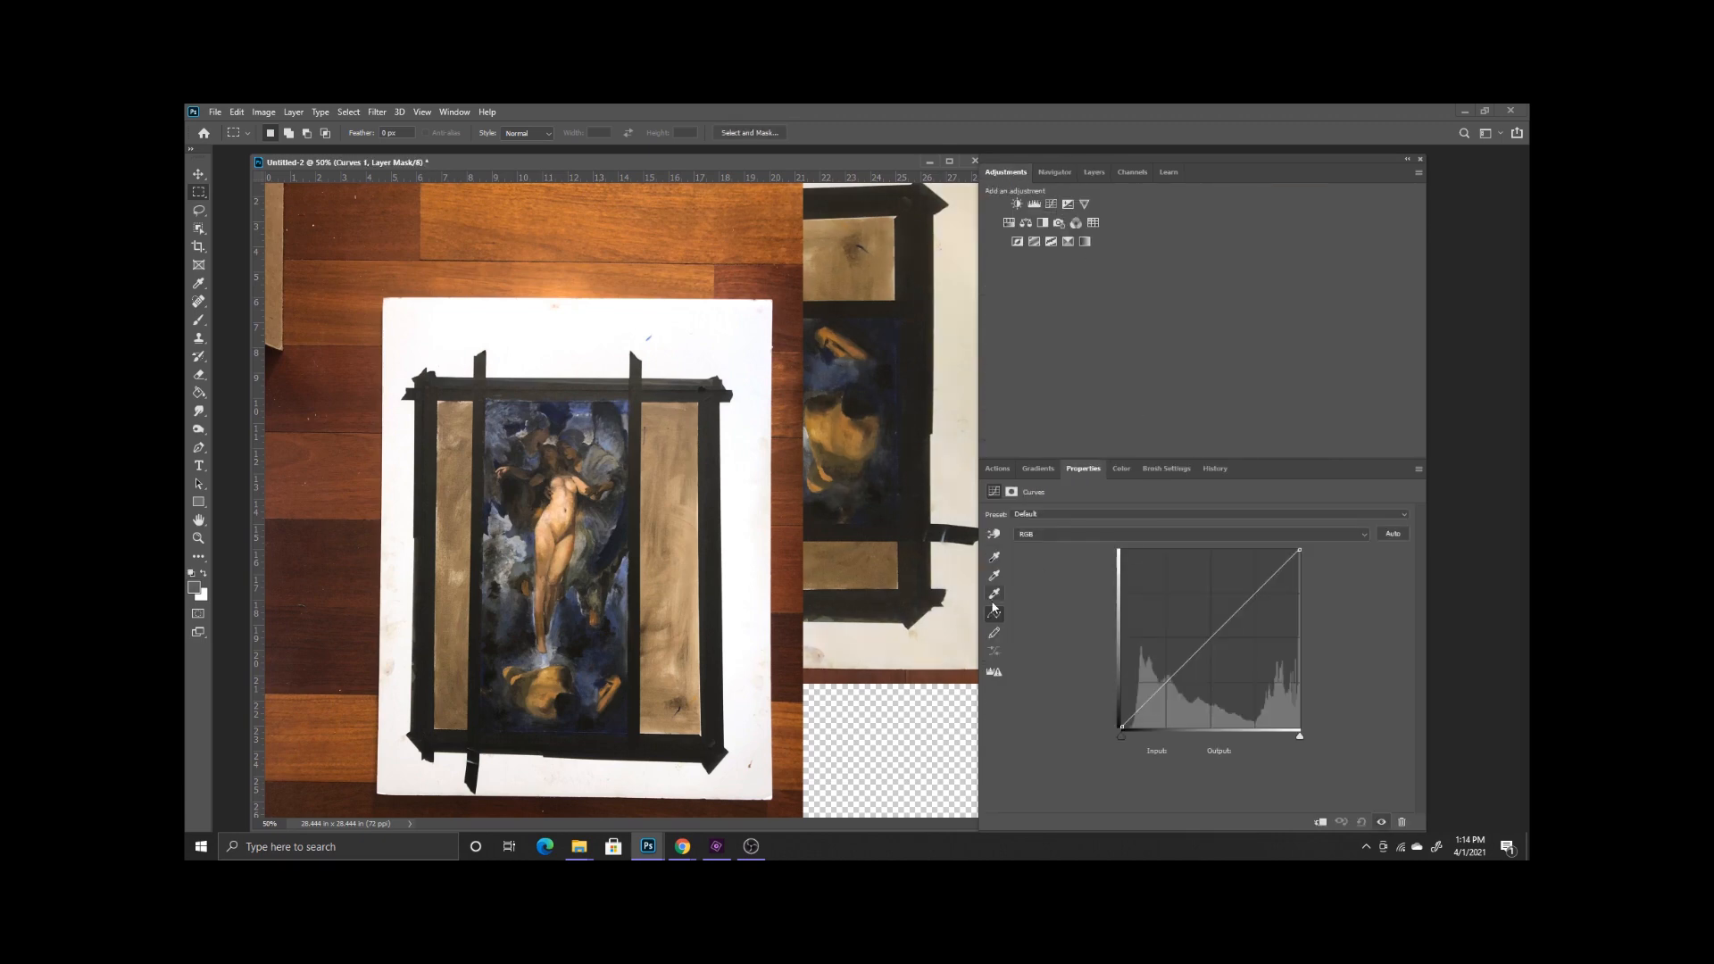
click(993, 594)
click(970, 250)
click(958, 290)
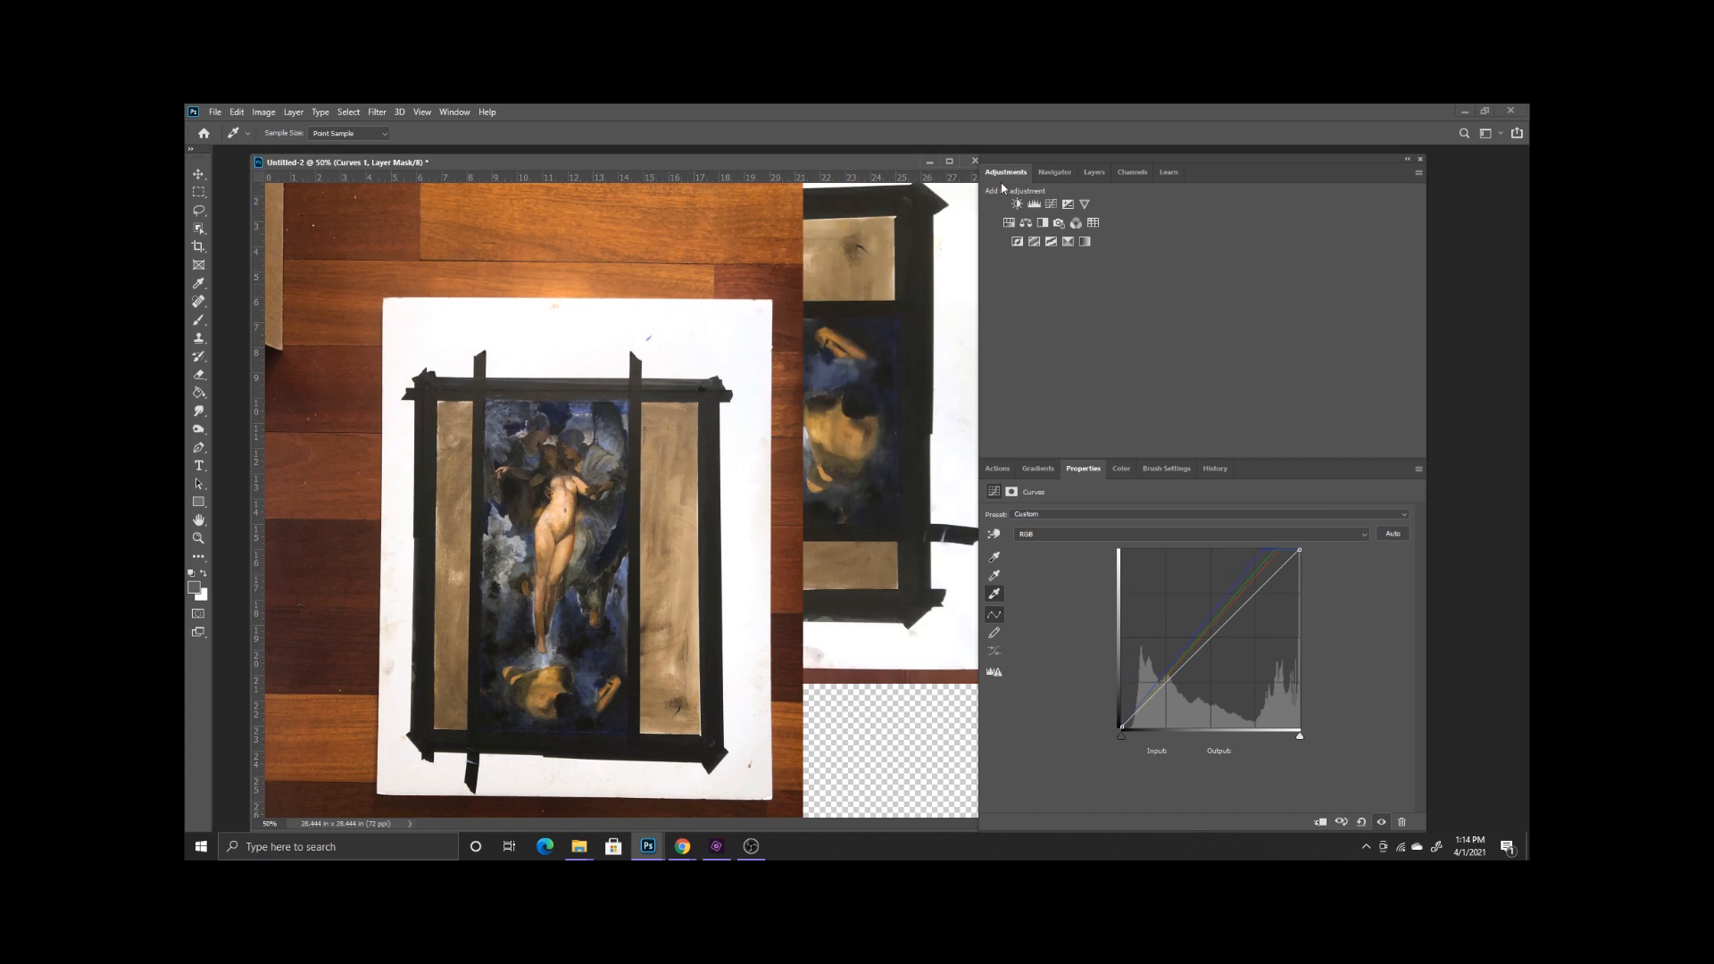
- Name the corrected wood-floor photo layer 13 and hide it, and merge the last Curves adjustment with IMG_7638.jpeg as layer 14
click(1095, 172)
click(990, 397)
right_click(1061, 421)
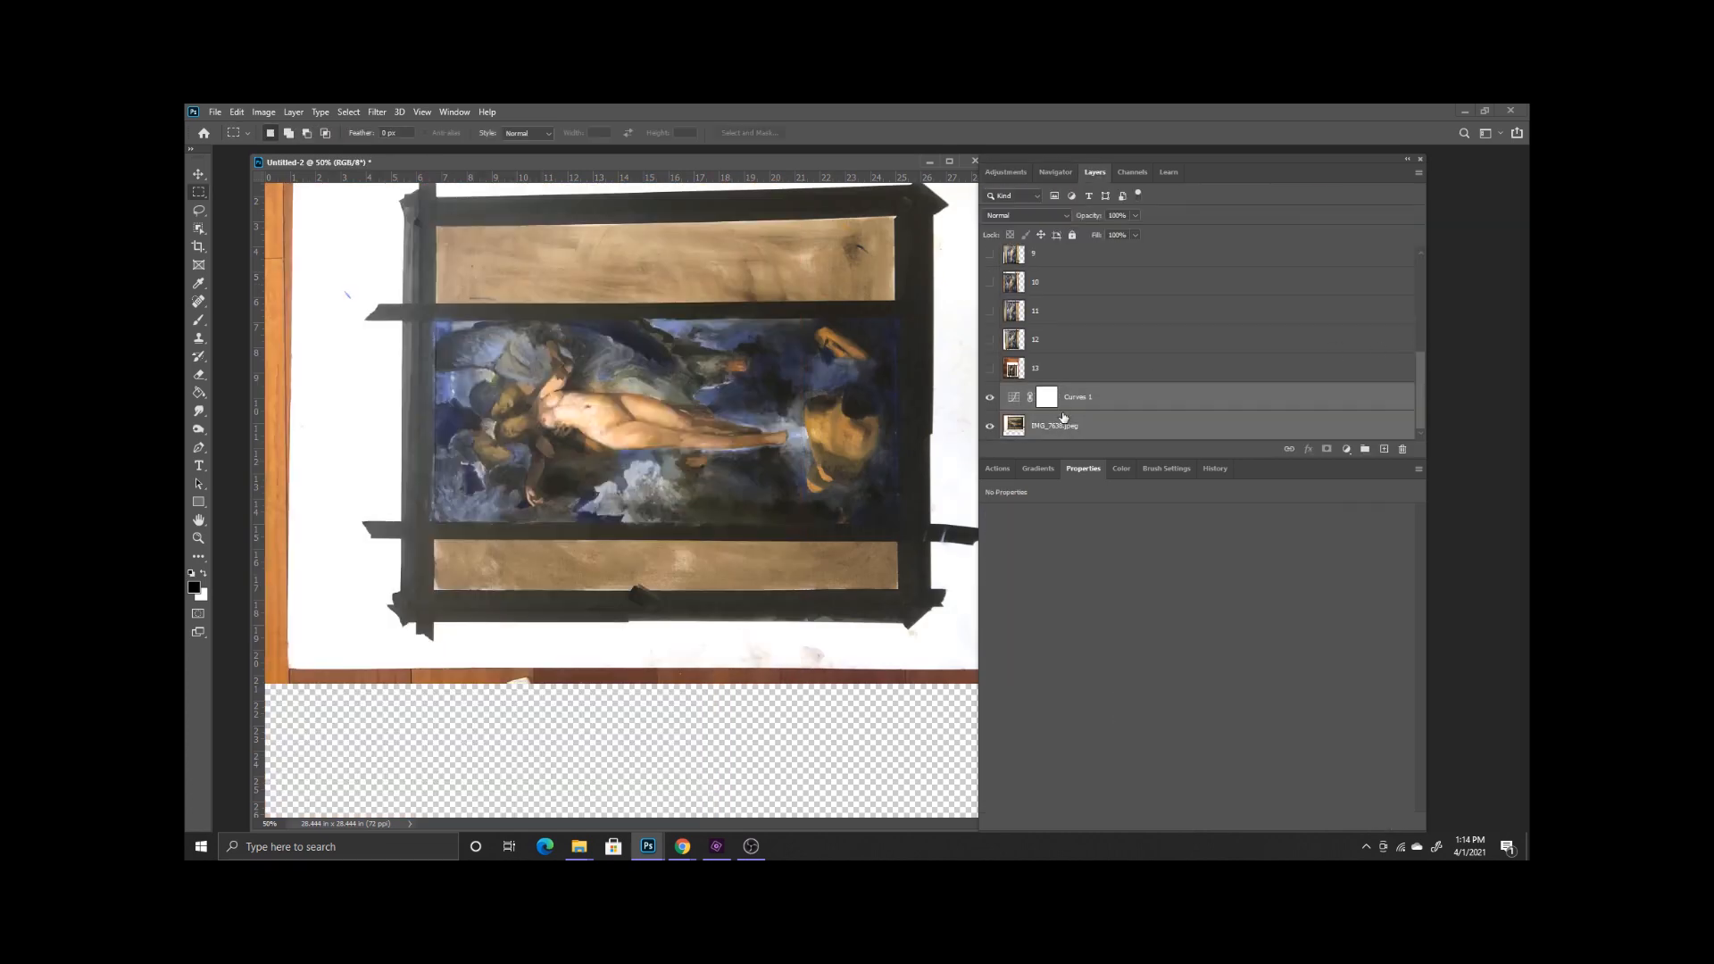
click(1107, 660)
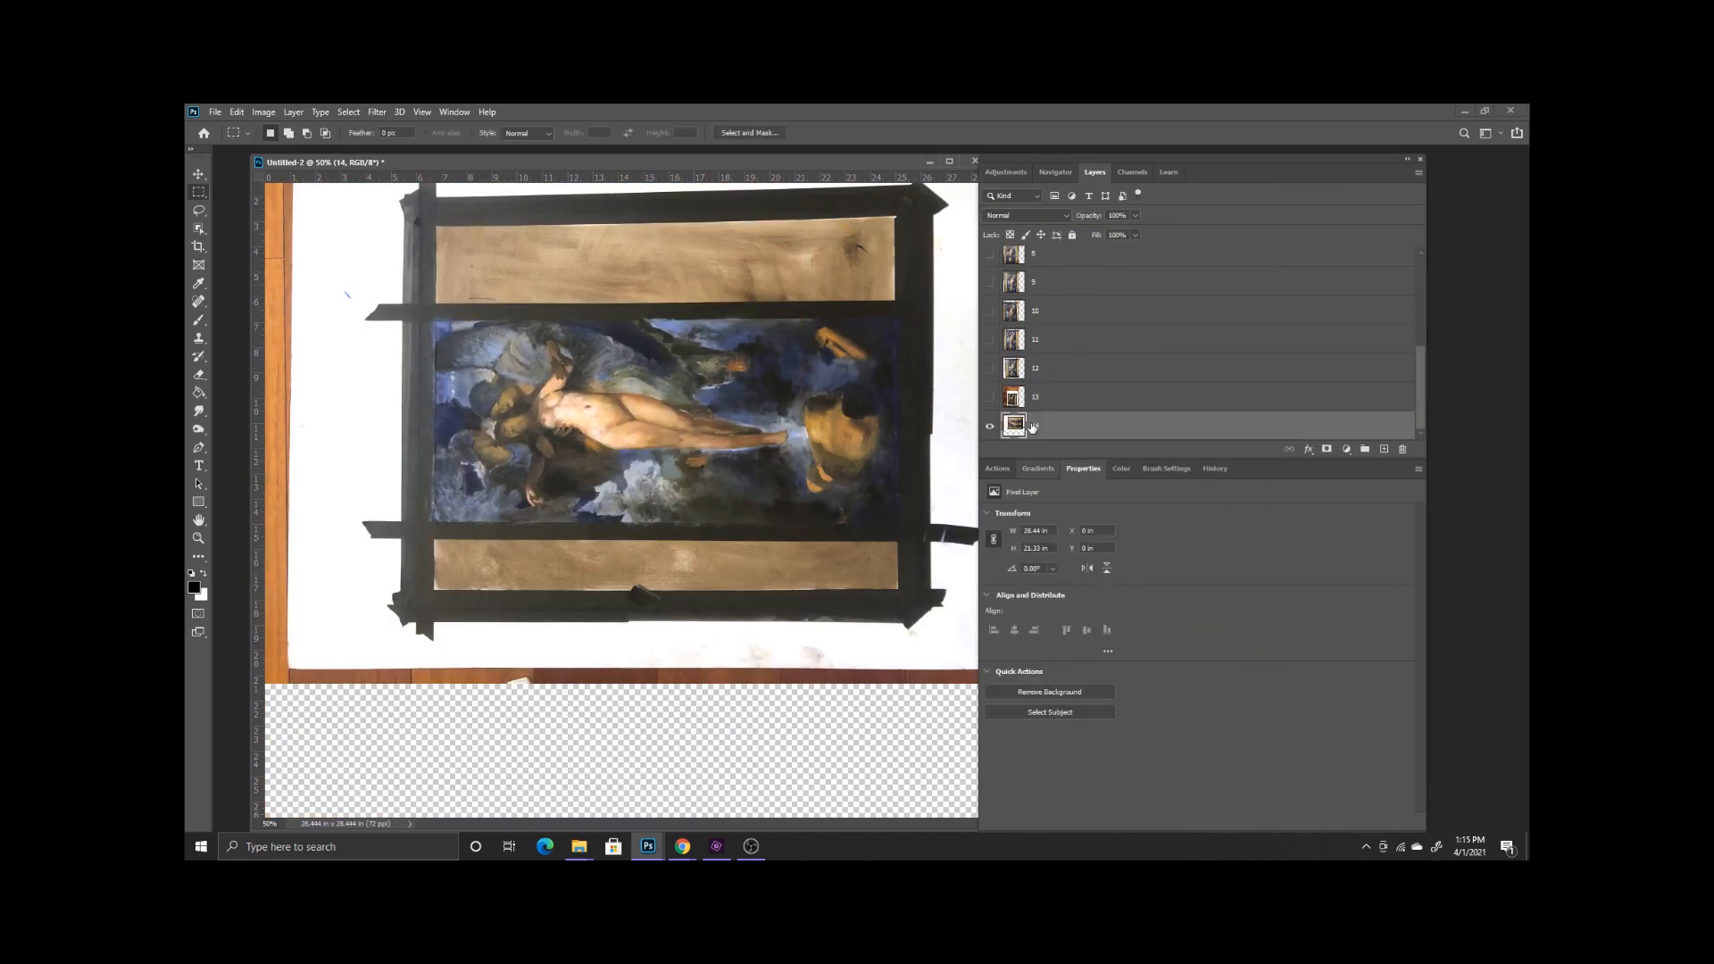
- Rotate the sideways painting photo on layer 14 upright with Free Transform
key(ctrl+t)
drag(979, 187, 1038, 183)
click(1135, 188)
drag(1277, 467, 1258, 466)
drag(825, 325, 810, 675)
key(Return)
- Hide layer 14 and show layer 1
click(1087, 189)
click(1175, 188)
click(1069, 441)
scroll(1151, 357, up, 5)
click(1070, 277)
click(1135, 188)
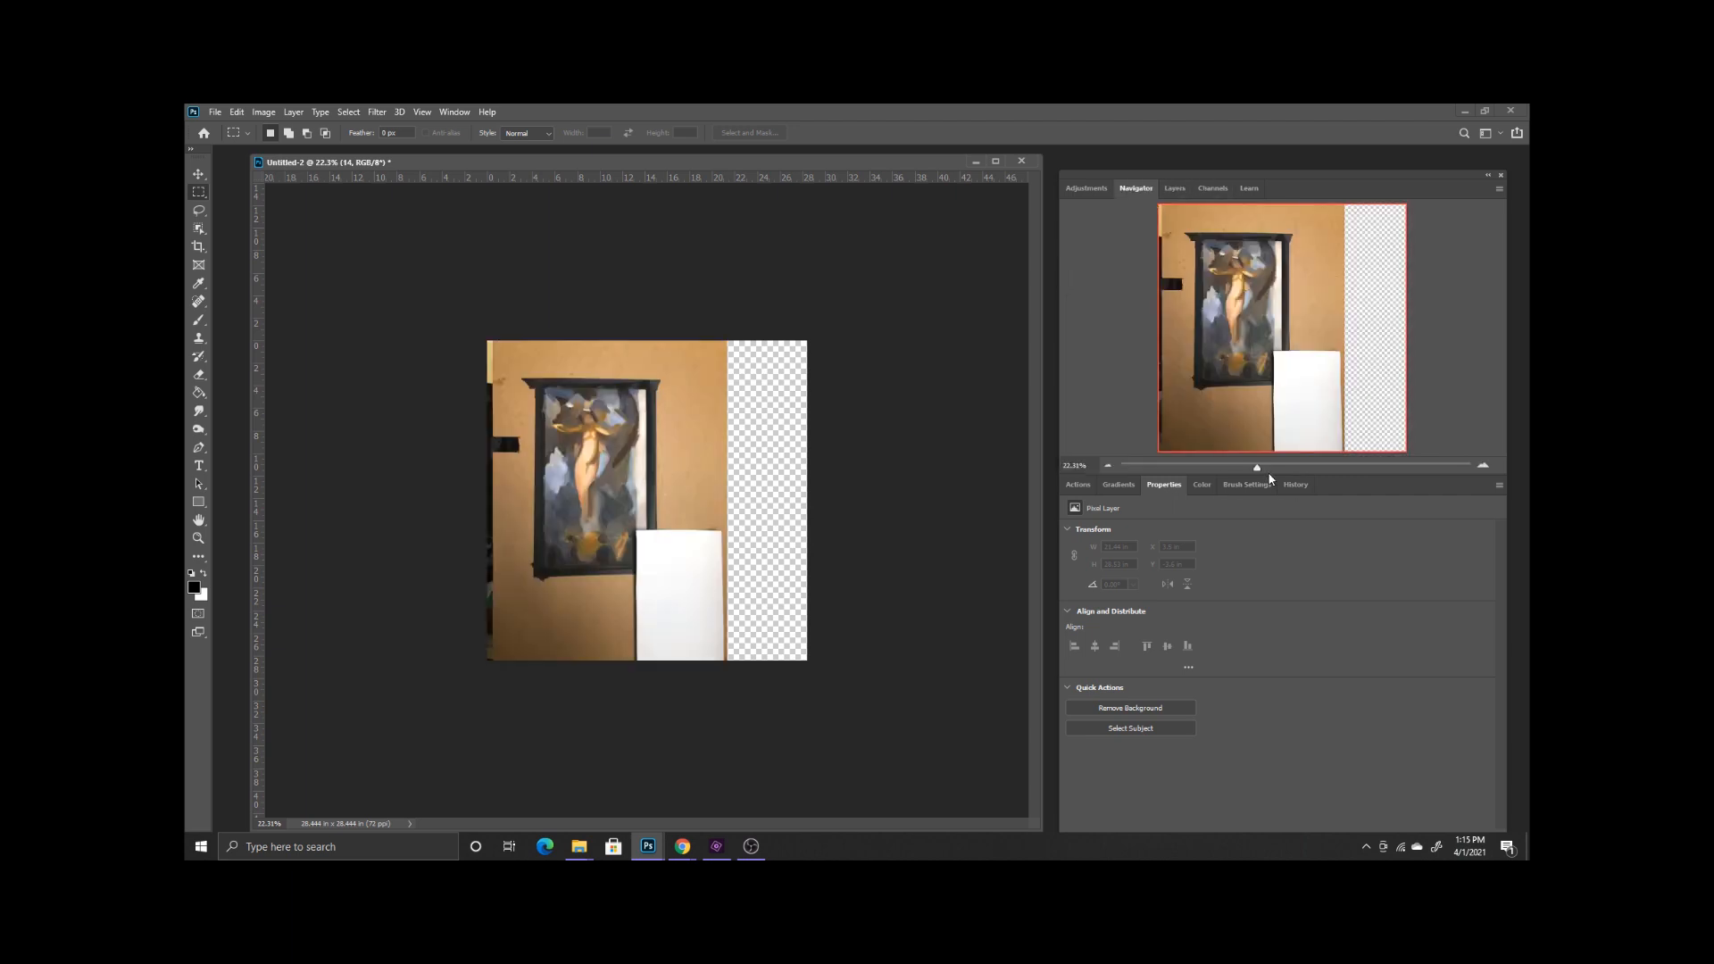
click(1267, 467)
- Draw a rectangular marquee around the painting in layer 1 and invert the selection
mouse_move(502, 338)
mouse_down()
mouse_move(633, 563)
mouse_move(637, 602)
mouse_up()
right_click(617, 486)
click(647, 509)
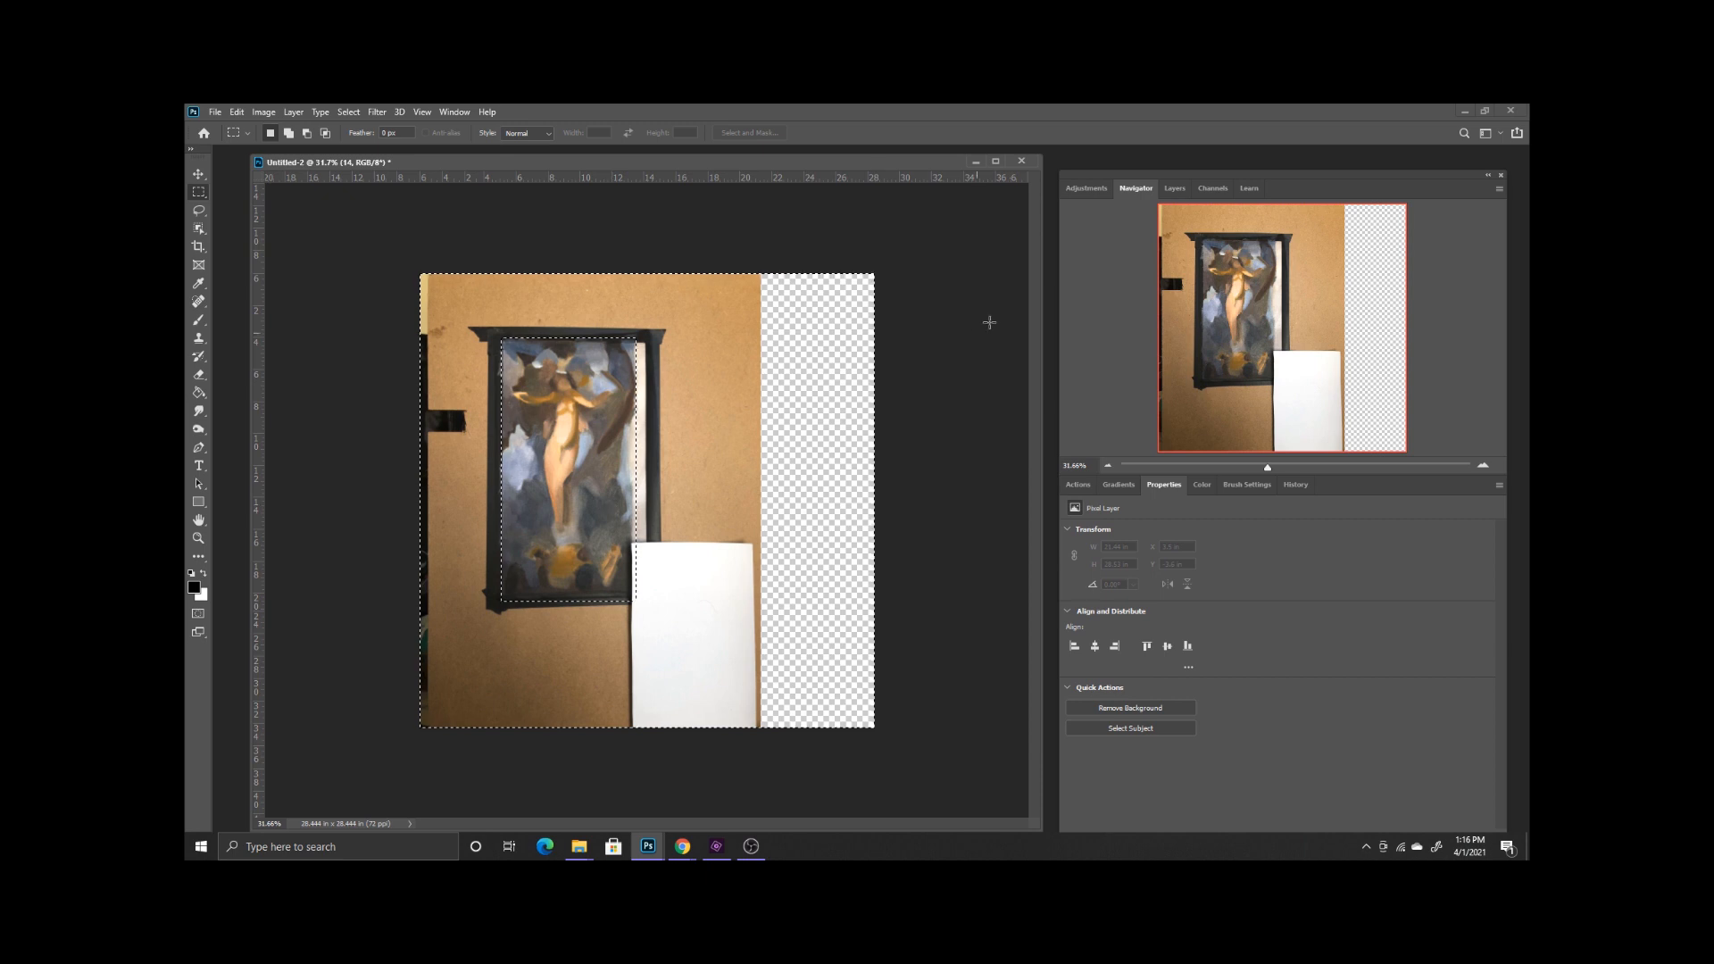
click(1175, 188)
right_click(704, 355)
click(668, 364)
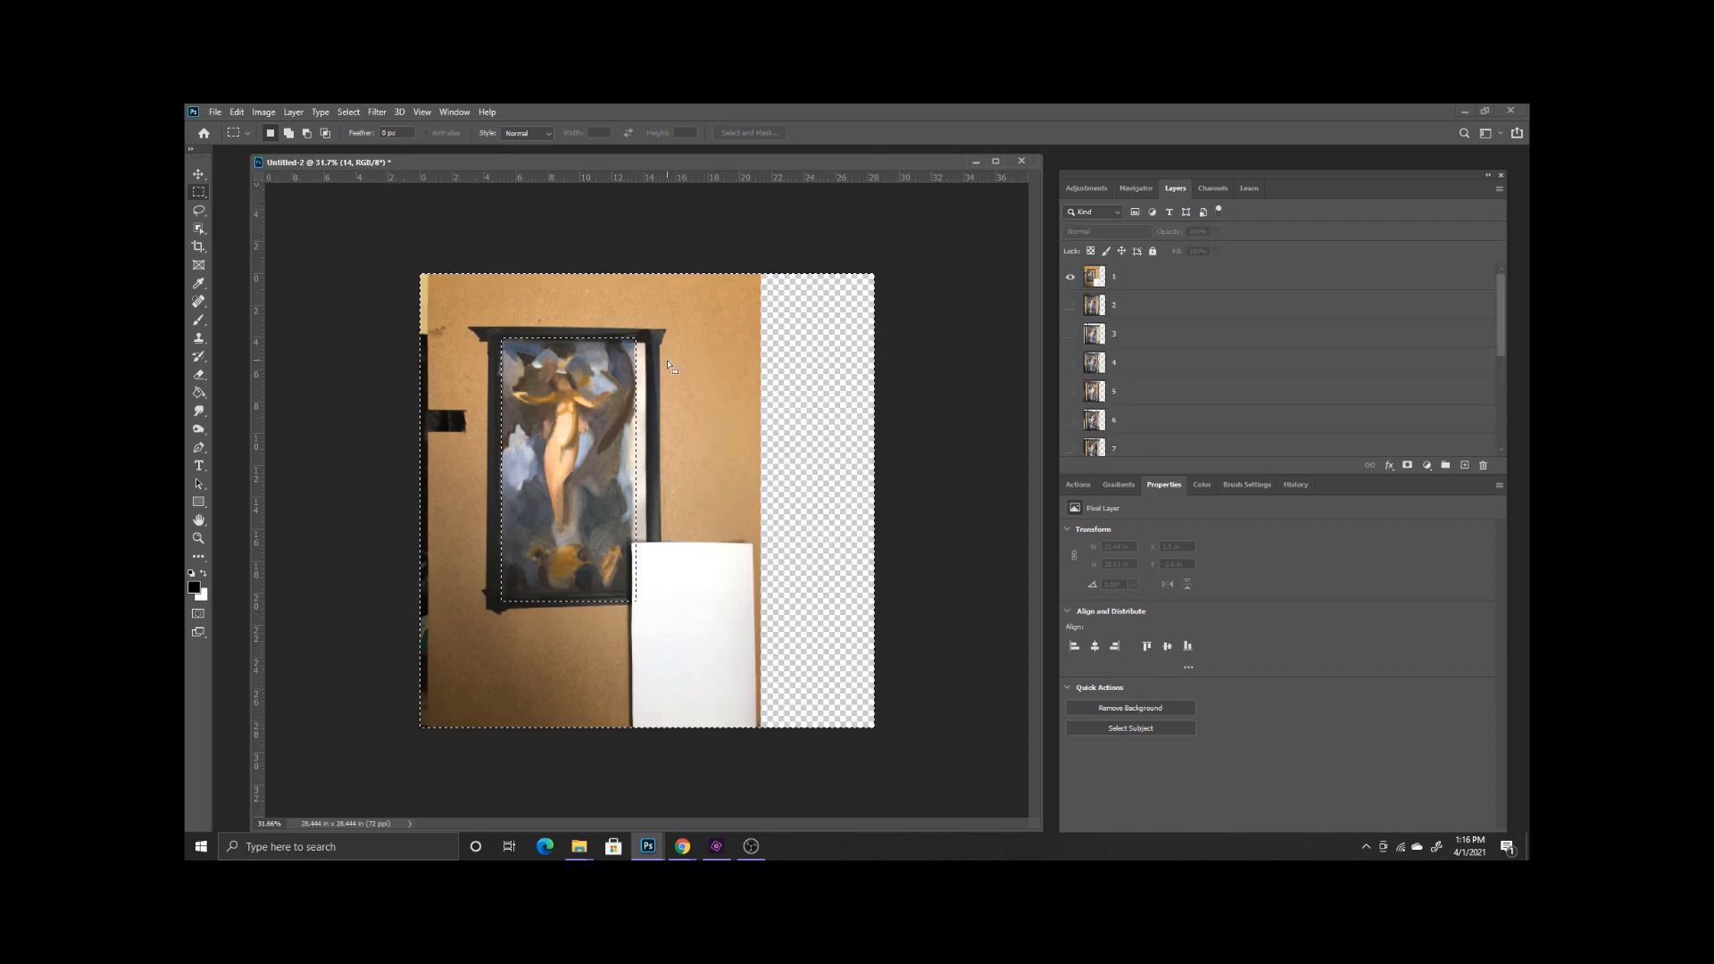
- Delete everything around the painting on layer 1 and deselect
click(1070, 279)
click(1069, 279)
click(1116, 280)
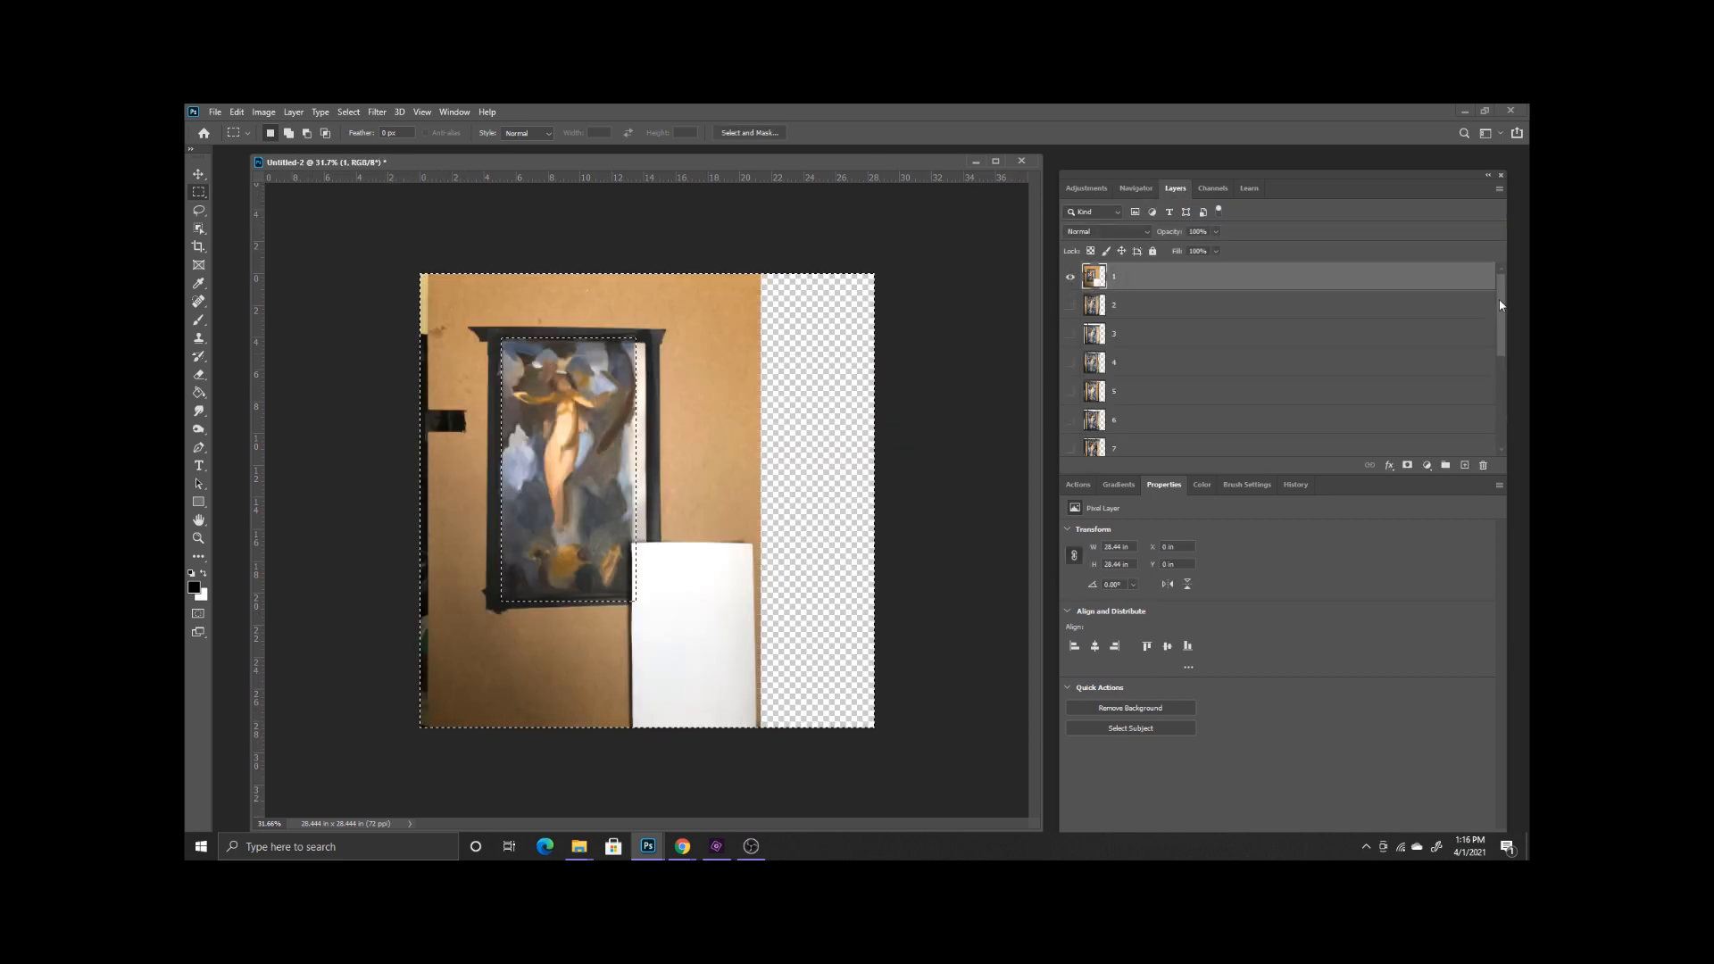
key(Delete)
right_click(583, 396)
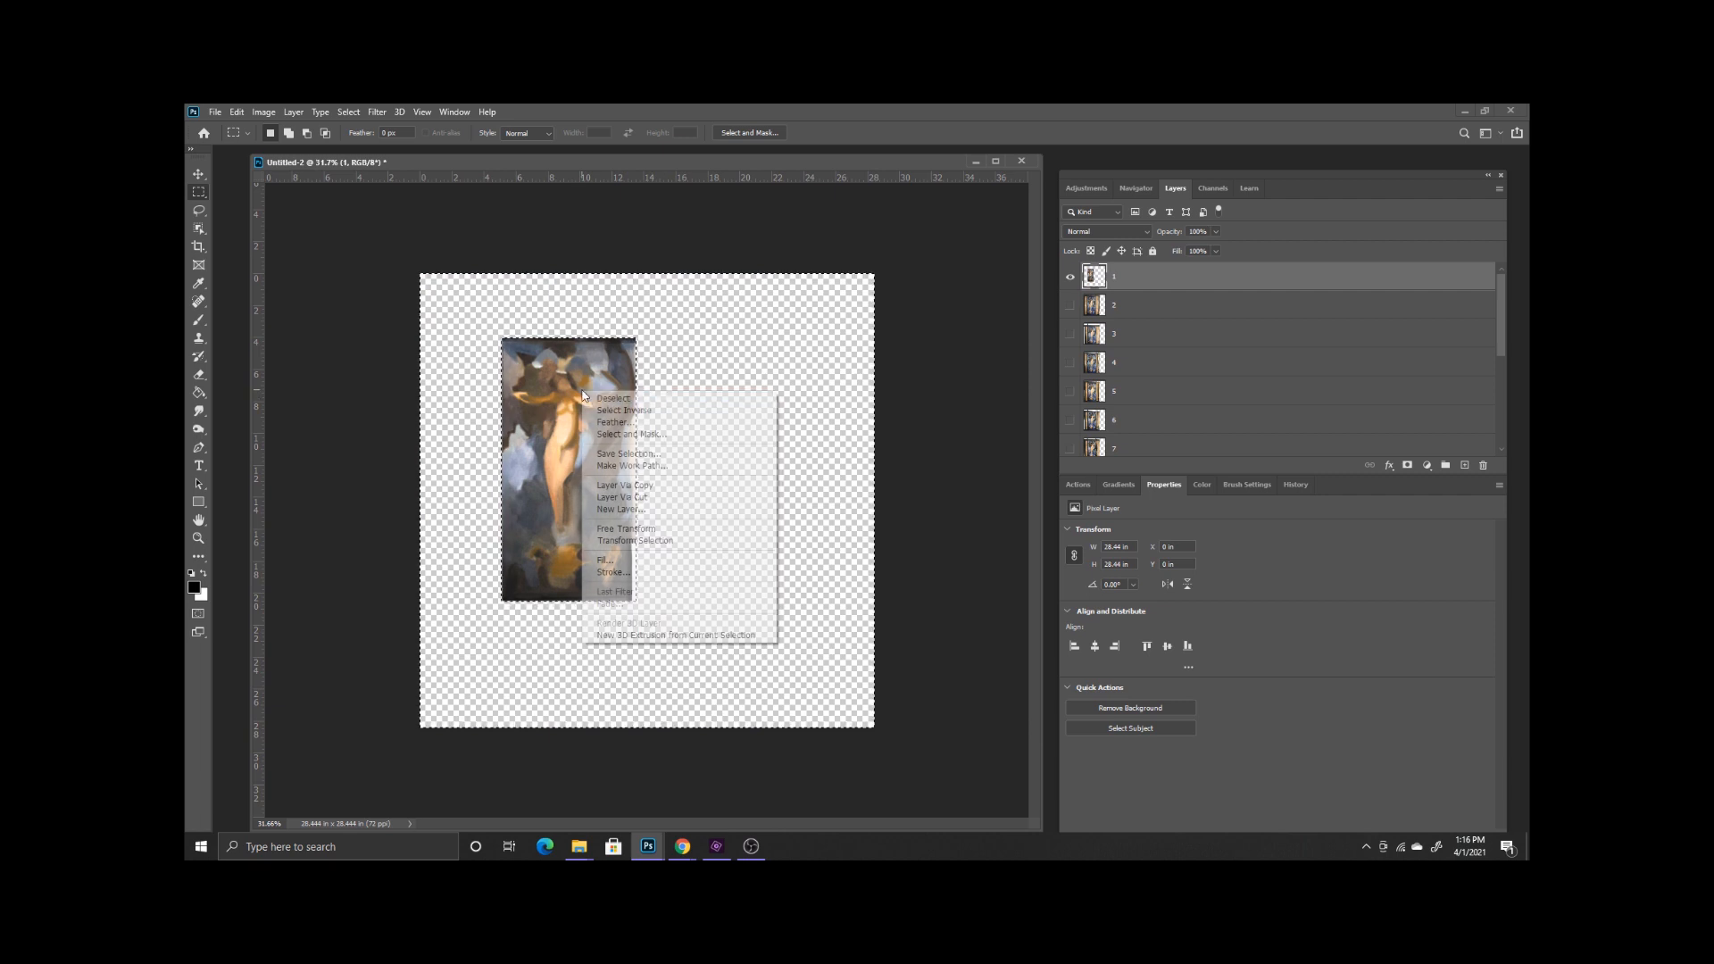
click(610, 398)
- Enlarge the cropped painting on layer 1 with Free Transform, and switch visibility from layer 1 to layer 2
drag(637, 603, 716, 759)
drag(654, 681, 655, 732)
key(Return)
click(1070, 278)
click(1070, 305)
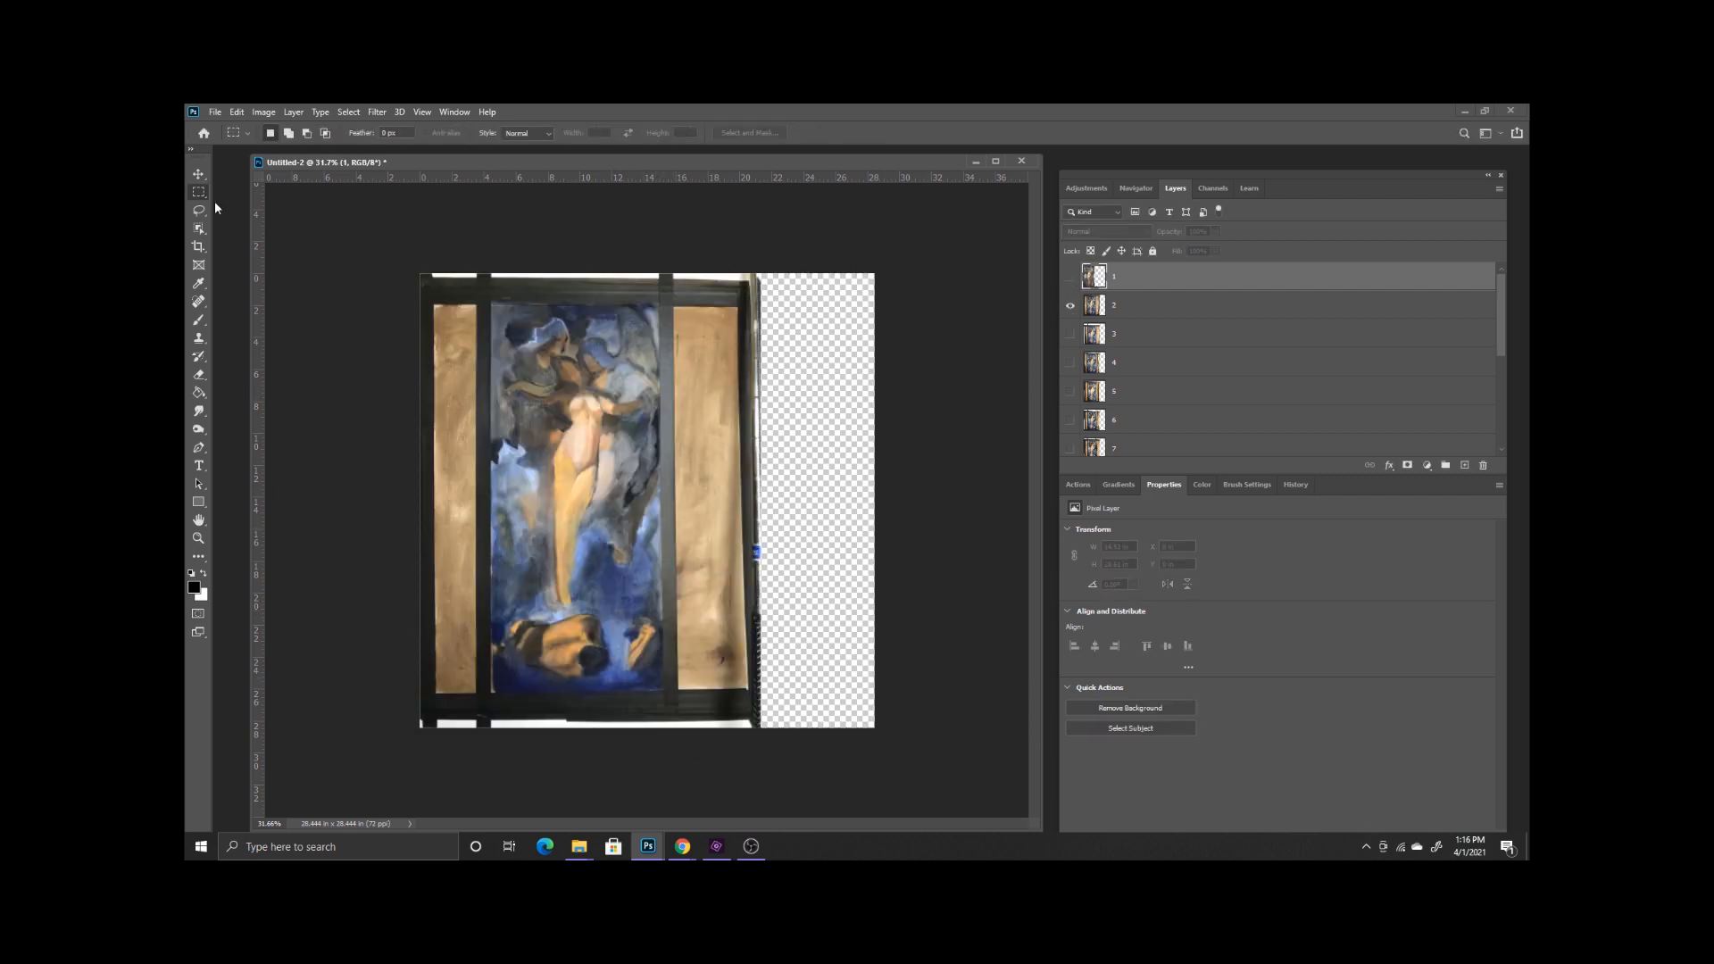
- Invert the painting selection on layer 2 and delete everything around the painting
right_click(631, 334)
click(647, 351)
click(1134, 306)
key(Delete)
key(Delete)
click(849, 378)
- Enlarge the cropped painting on layer 2 to cover the canvas height at its left edge, and compare it with layer 1
key(ctrl+t)
drag(662, 693, 757, 748)
drag(632, 644, 558, 603)
drag(629, 740, 624, 727)
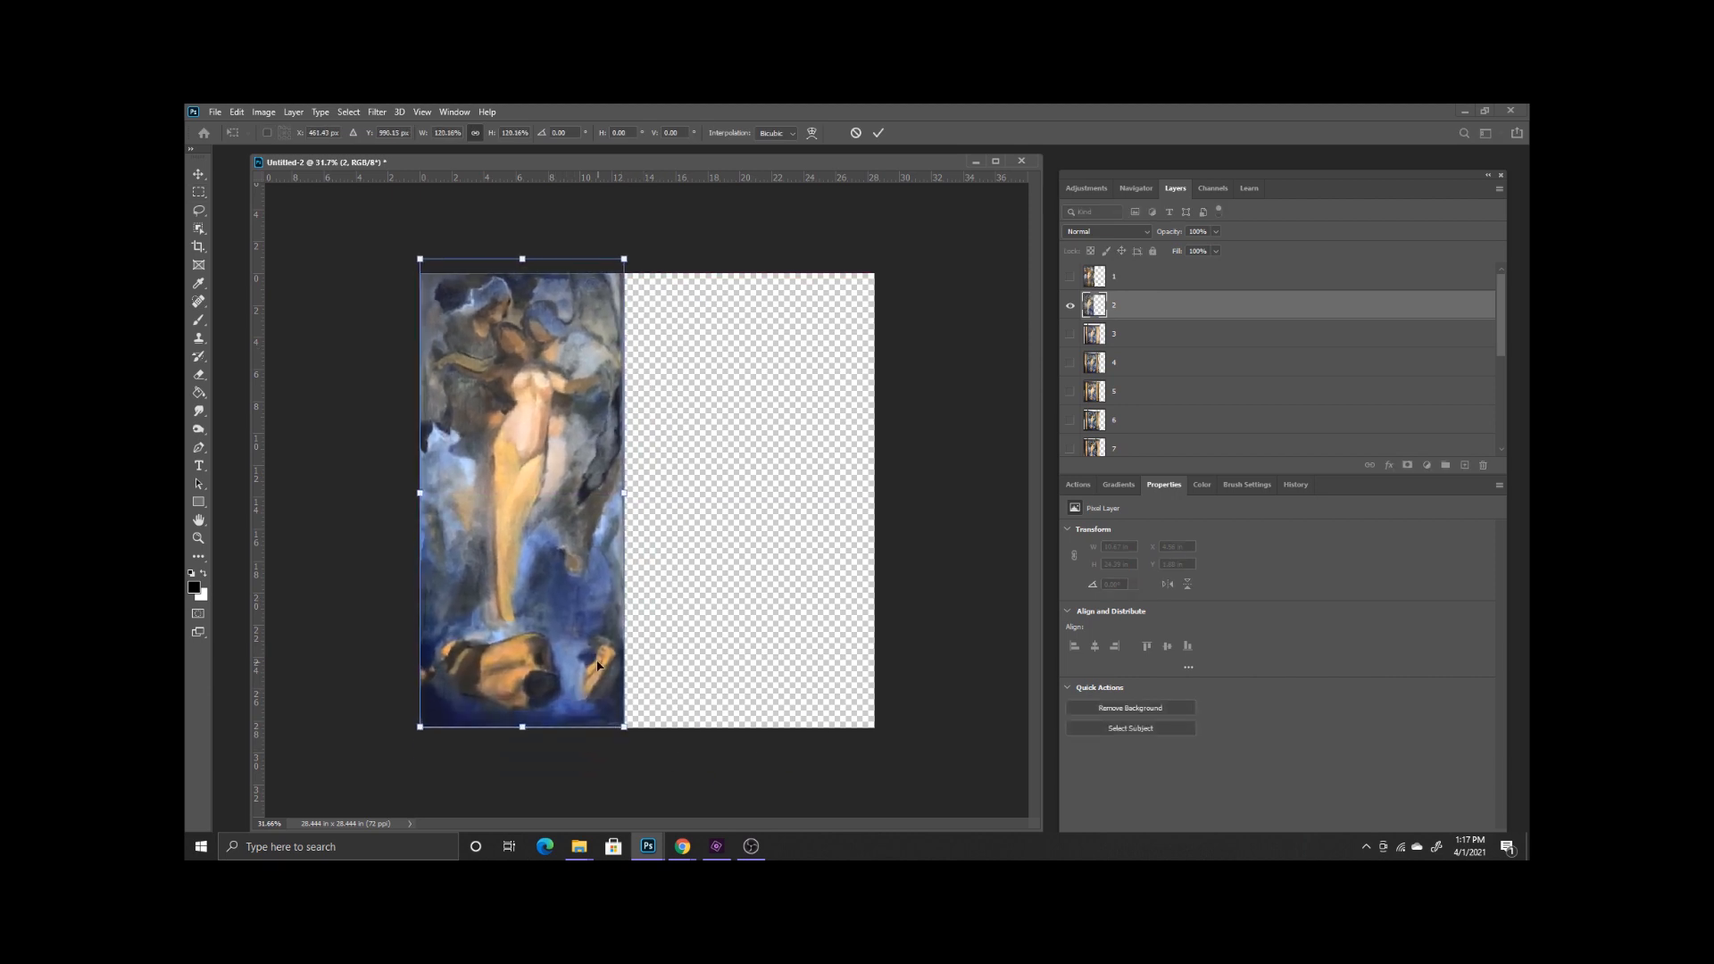
key(Return)
click(1070, 276)
click(1071, 277)
click(1070, 277)
click(1071, 276)
- Switch visibility from layer 2 to layer 3, invert the painting selection and delete its surroundings on layer 3
click(1070, 305)
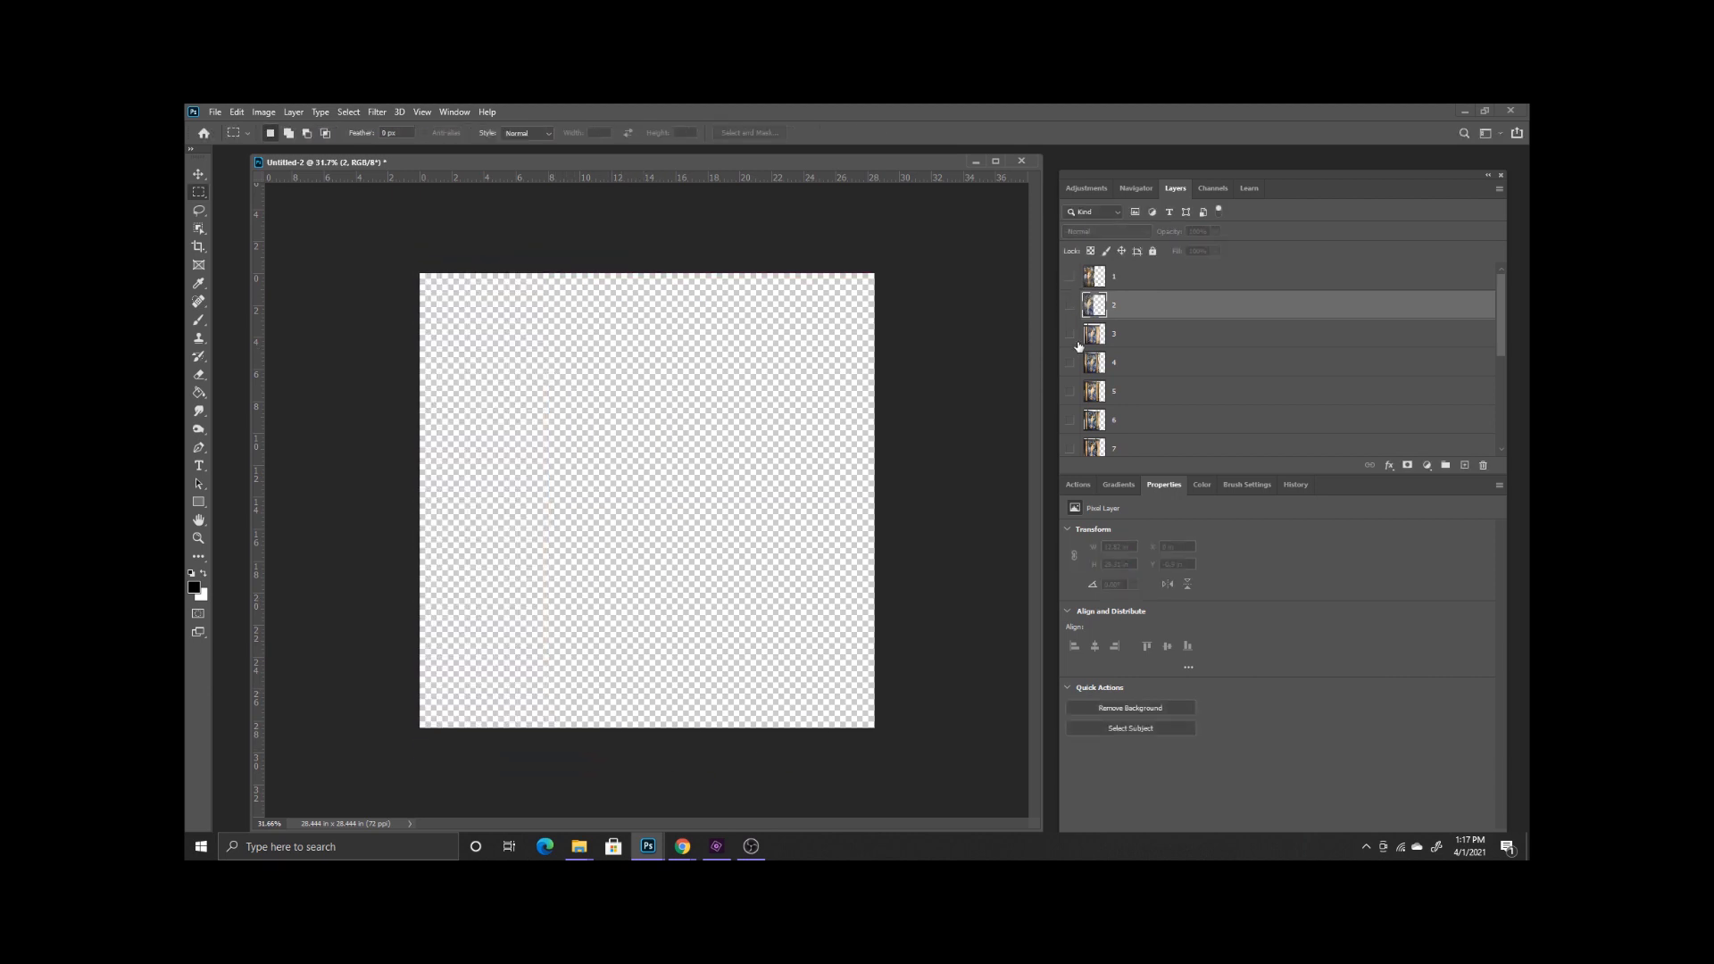
click(1114, 335)
click(1070, 335)
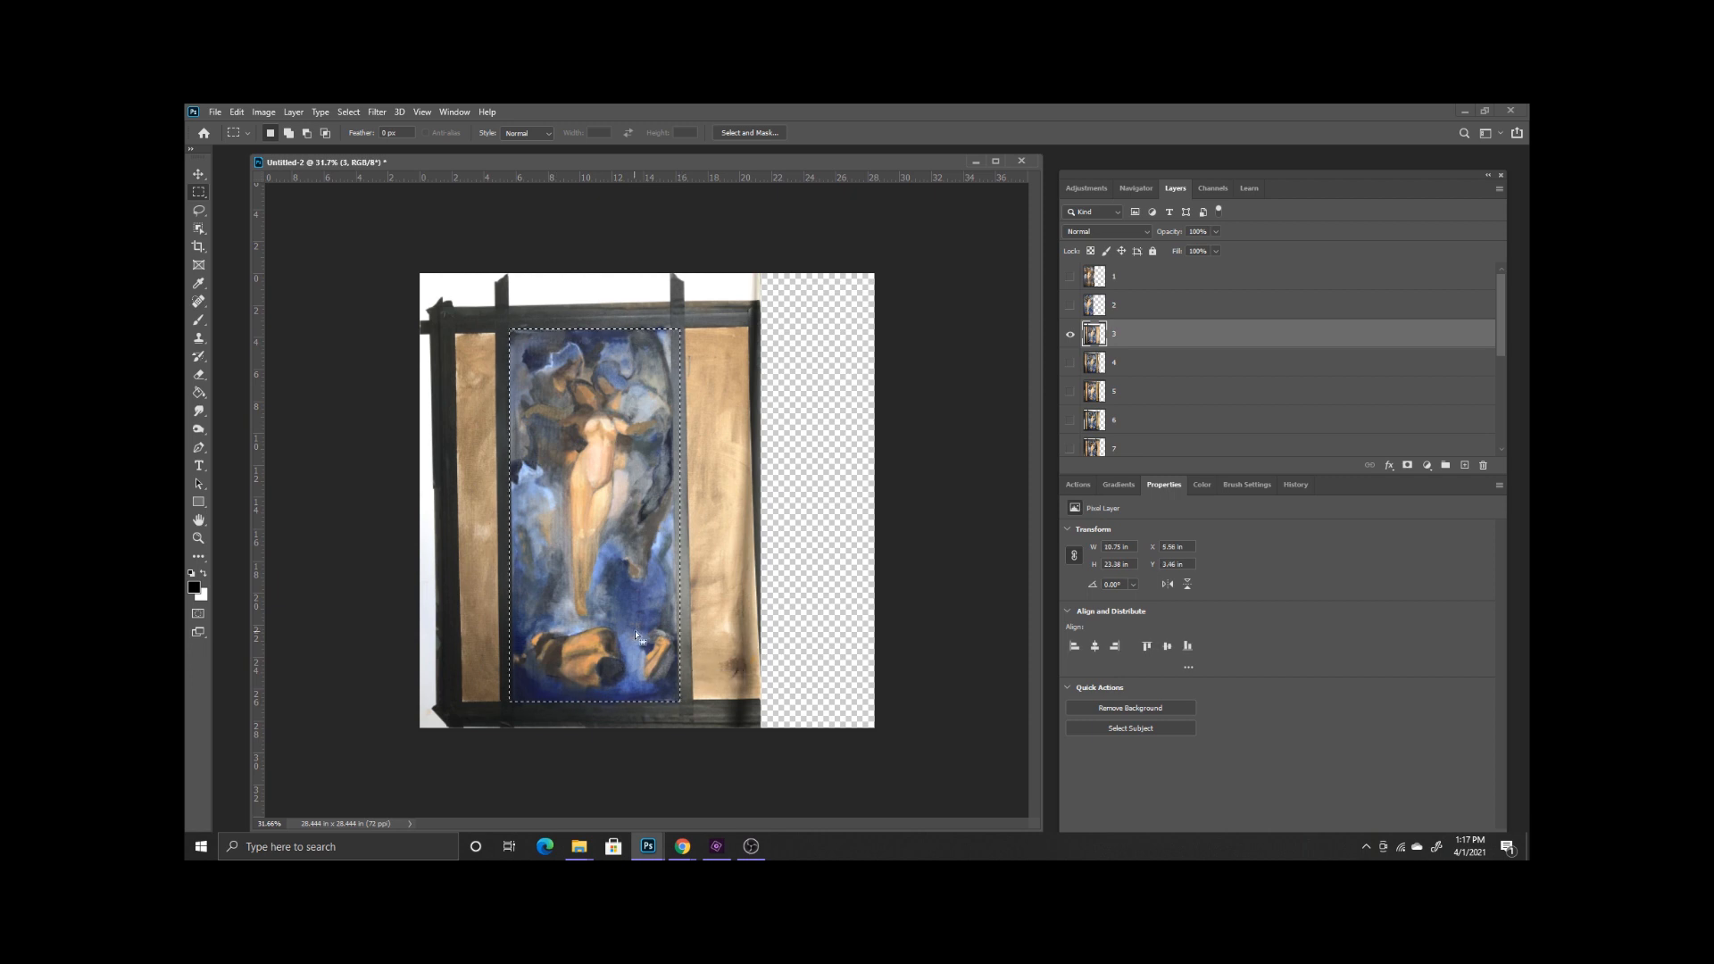
right_click(632, 541)
click(664, 561)
key(Delete)
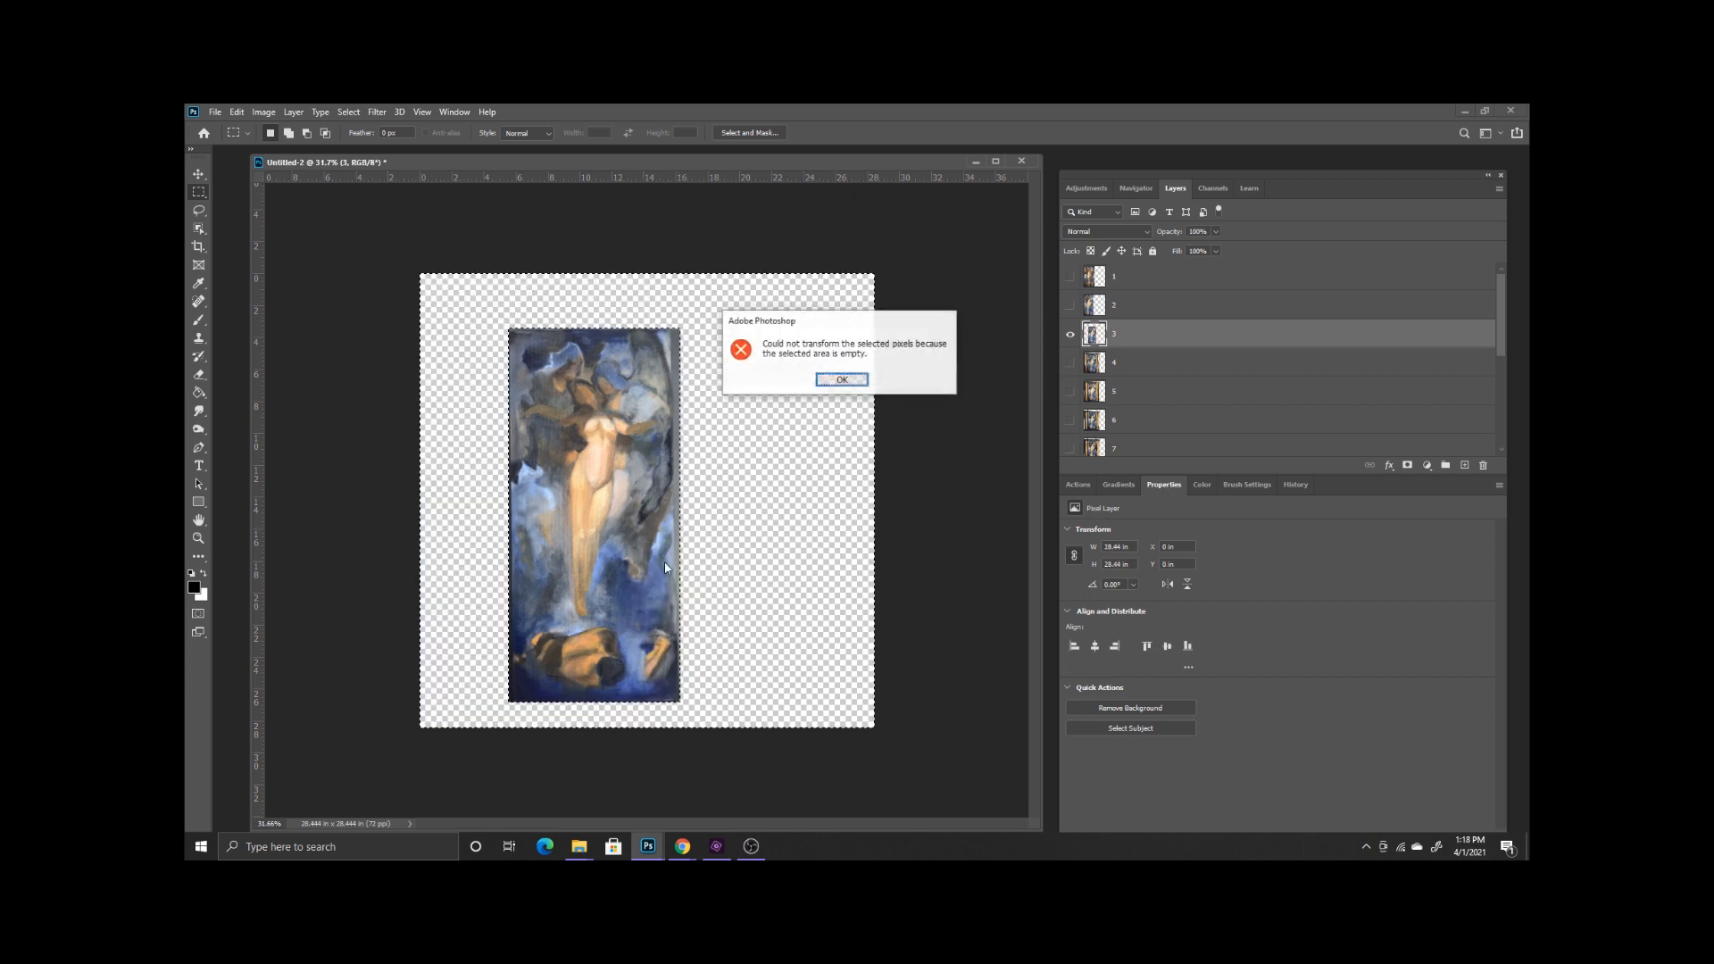
- Deselect and enlarge the cropped painting on layer 3 with Free Transform to cover the canvas height at its left edge
right_click(640, 382)
click(669, 389)
key(ctrl+t)
drag(625, 446, 536, 392)
drag(591, 647, 636, 720)
key(Return)
- Compare the scaled paintings on layers 1, 2 and 3 by toggling their visibility, and leave all three hidden
click(1071, 334)
click(1071, 334)
click(1071, 305)
click(1071, 278)
click(1072, 336)
click(1071, 277)
click(1071, 306)
- Show layer 4, select its painting with a rectangular marquee, invert the selection and delete the surroundings
click(1140, 363)
click(1071, 364)
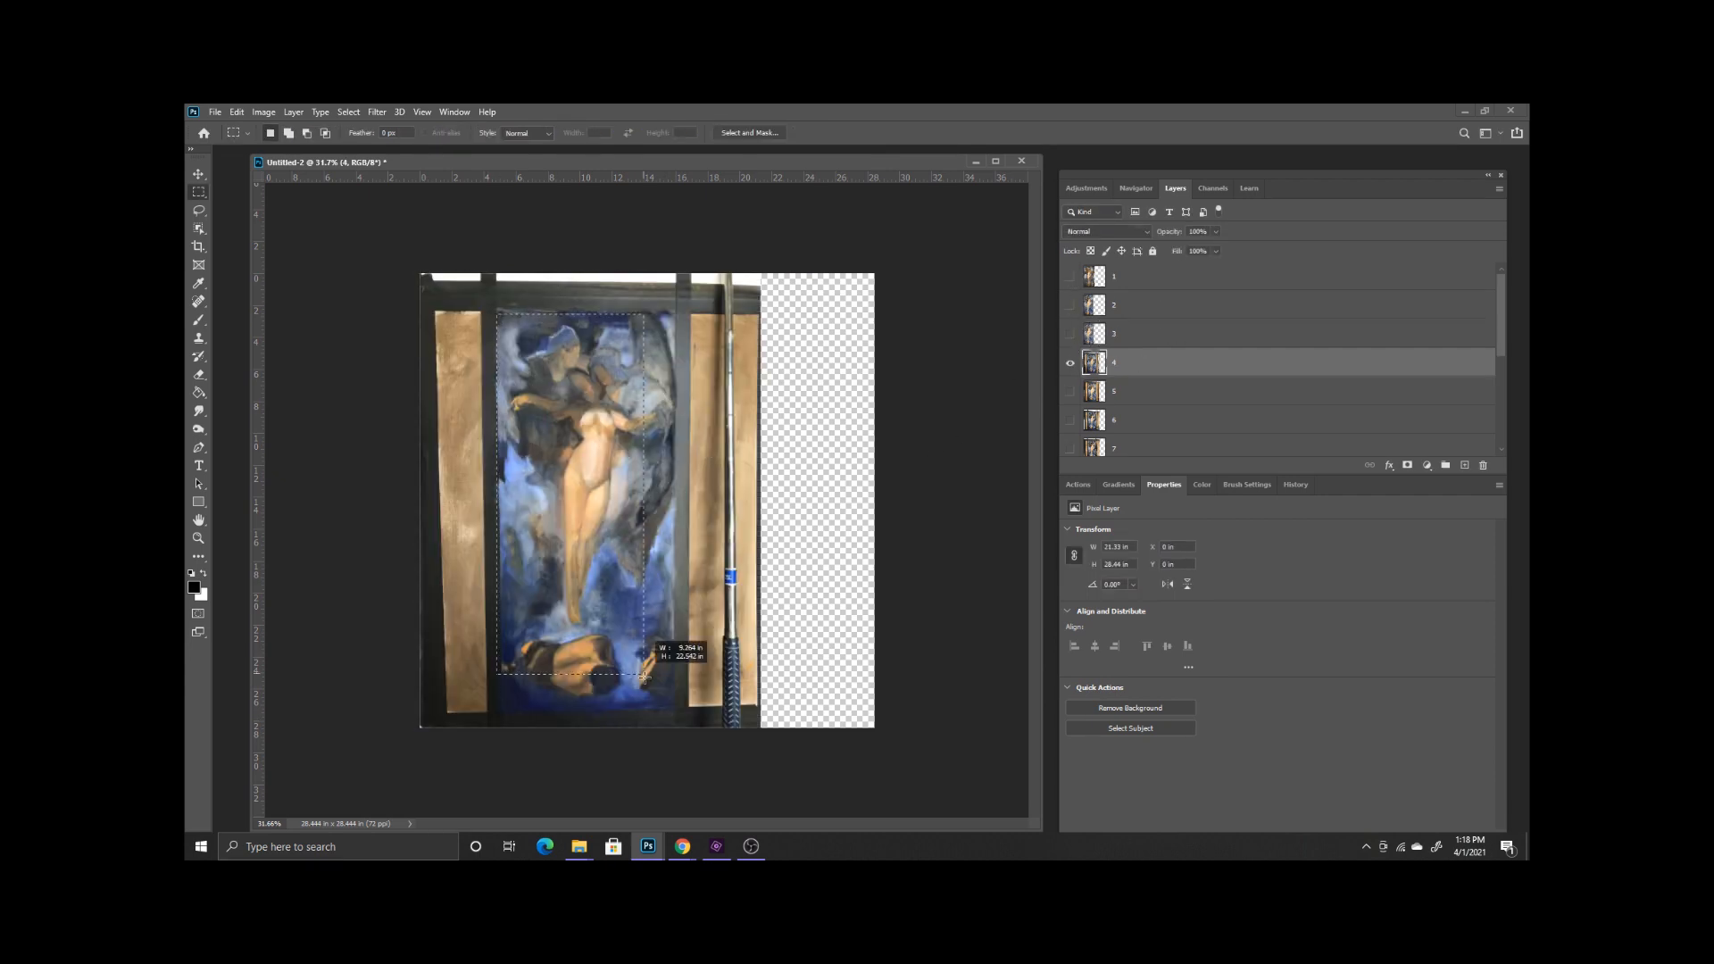
right_click(611, 545)
click(649, 567)
key(Delete)
- Deselect and enlarge the cropped painting on layer 4 to fill the canvas height at its left edge
right_click(587, 433)
click(628, 440)
key(ctrl+t)
drag(603, 433, 523, 392)
drag(596, 669, 632, 722)
key(Return)
- Switch visibility from layer 4 to layer 5, marquee its painting at about 10.6 by 24.4 in, invert the selection and delete the surroundings
click(1072, 364)
click(1072, 392)
click(1140, 392)
drag(512, 308, 682, 694)
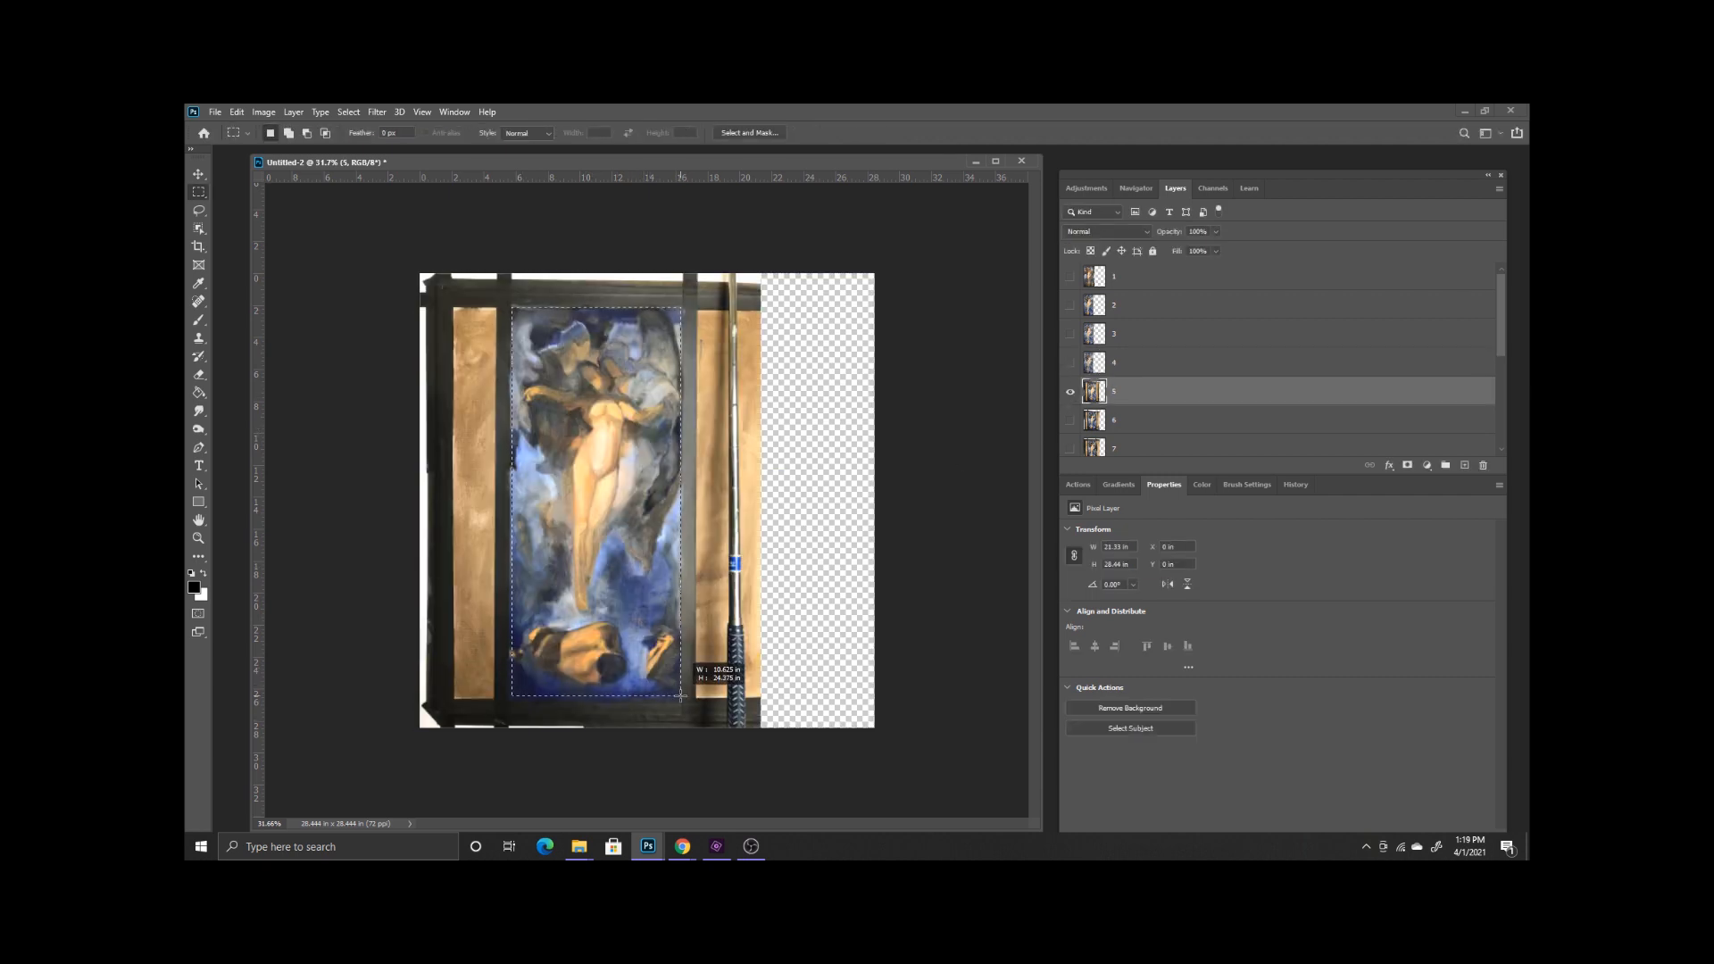
right_click(636, 527)
click(654, 546)
key(Delete)
- Deselect and scale up the cropped painting on layer 5 to cover the canvas height at its left edge
right_click(655, 543)
click(664, 550)
key(ctrl+t)
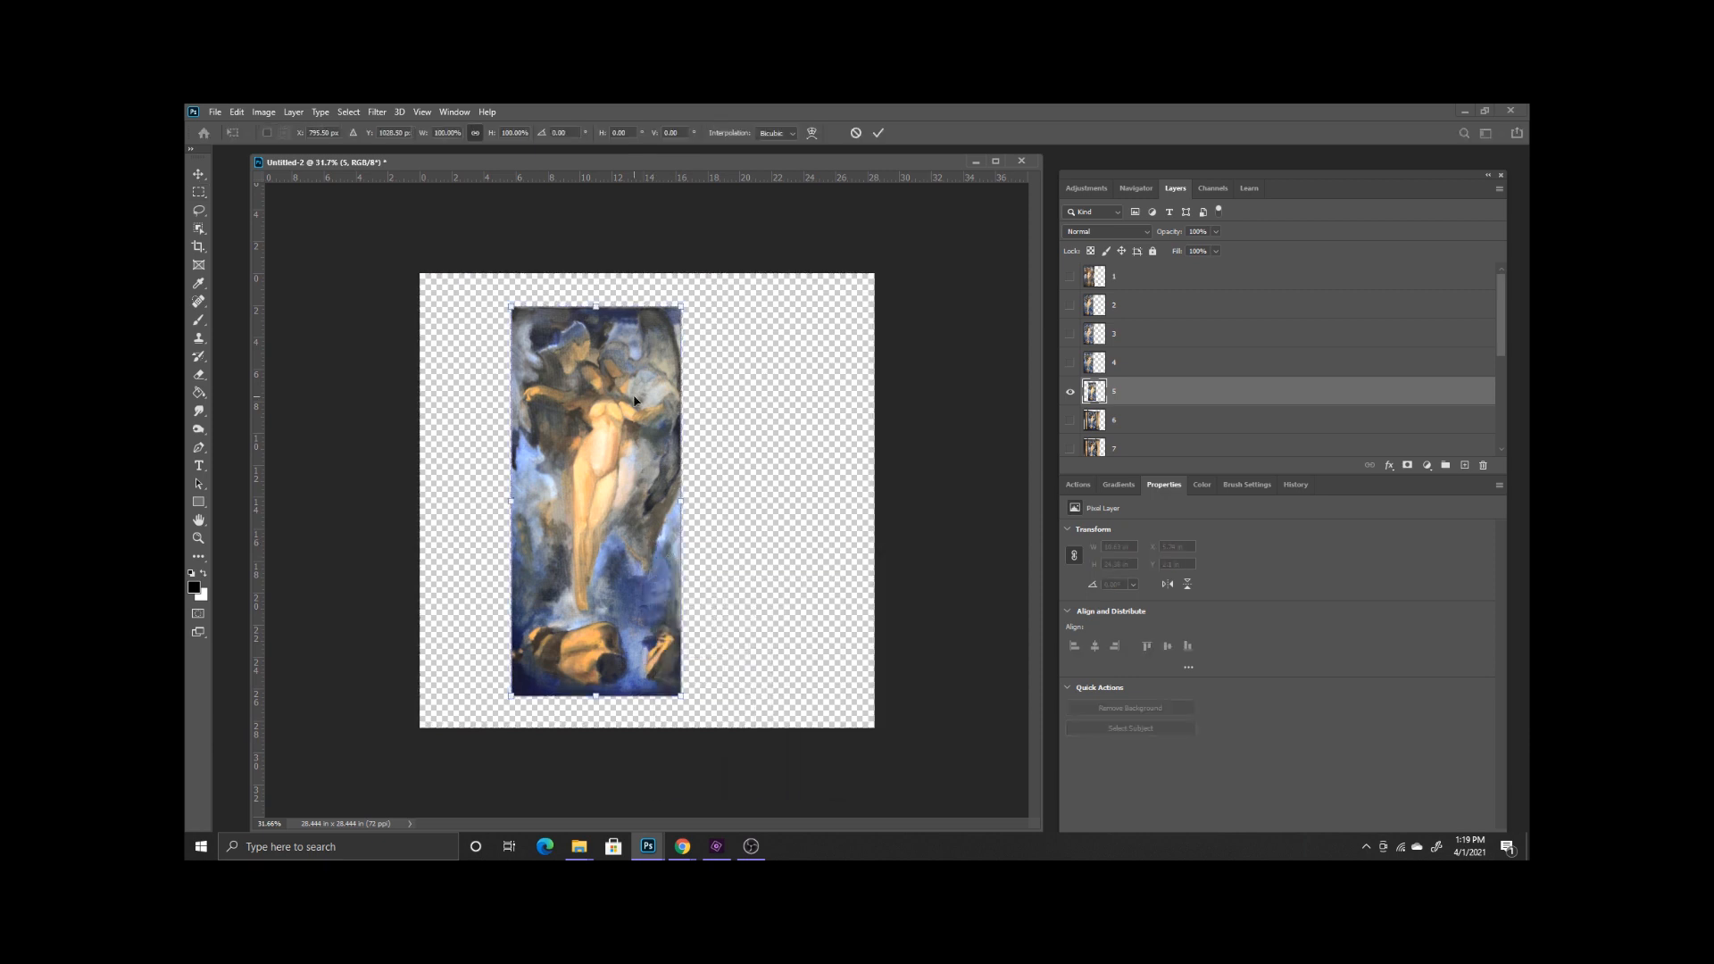
drag(650, 551, 559, 518)
drag(595, 651, 623, 725)
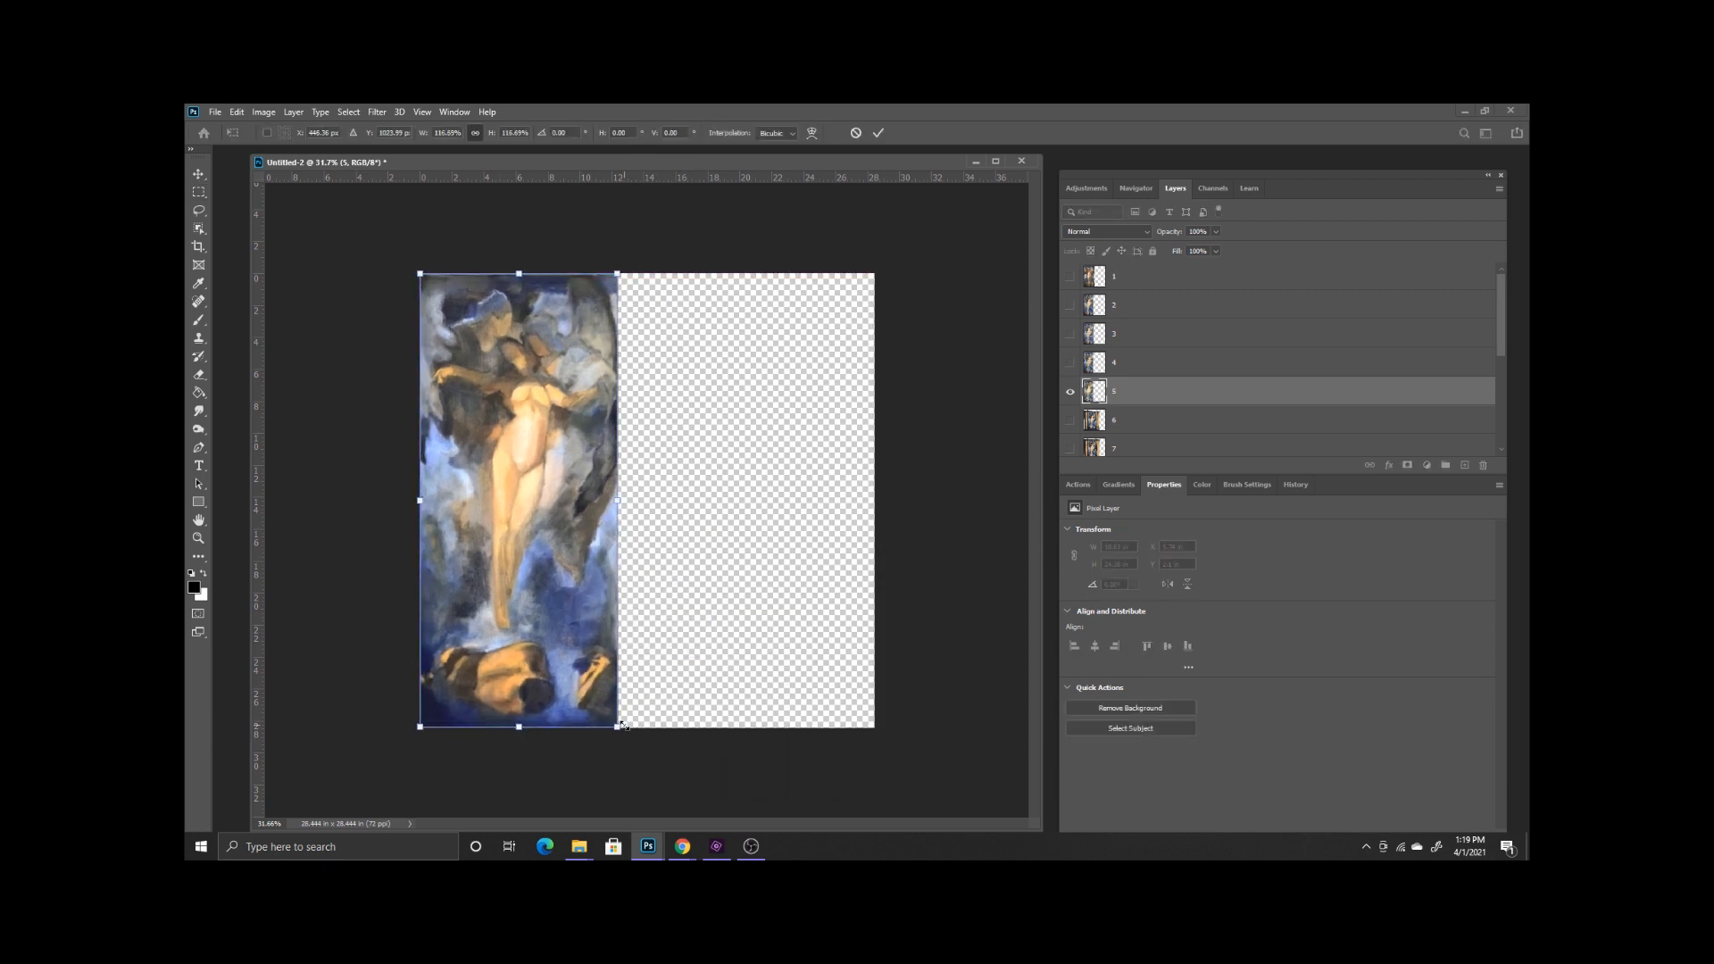
key(Return)
- Switch visibility from layer 5 to layer 6, invert the selection of its painting and delete everything around it
click(1070, 392)
click(1070, 421)
click(1132, 426)
right_click(641, 478)
click(653, 496)
key(Delete)
- Deselect and enlarge the cropped painting on layer 6 to cover the canvas height at its left edge
right_click(559, 376)
click(569, 382)
key(ctrl+t)
drag(584, 389, 494, 342)
drag(585, 643, 623, 726)
key(Return)
- Switch visibility from layer 6 to layer 7, marquee its painting, invert the selection and delete the surroundings
click(1071, 420)
click(1070, 448)
click(1132, 449)
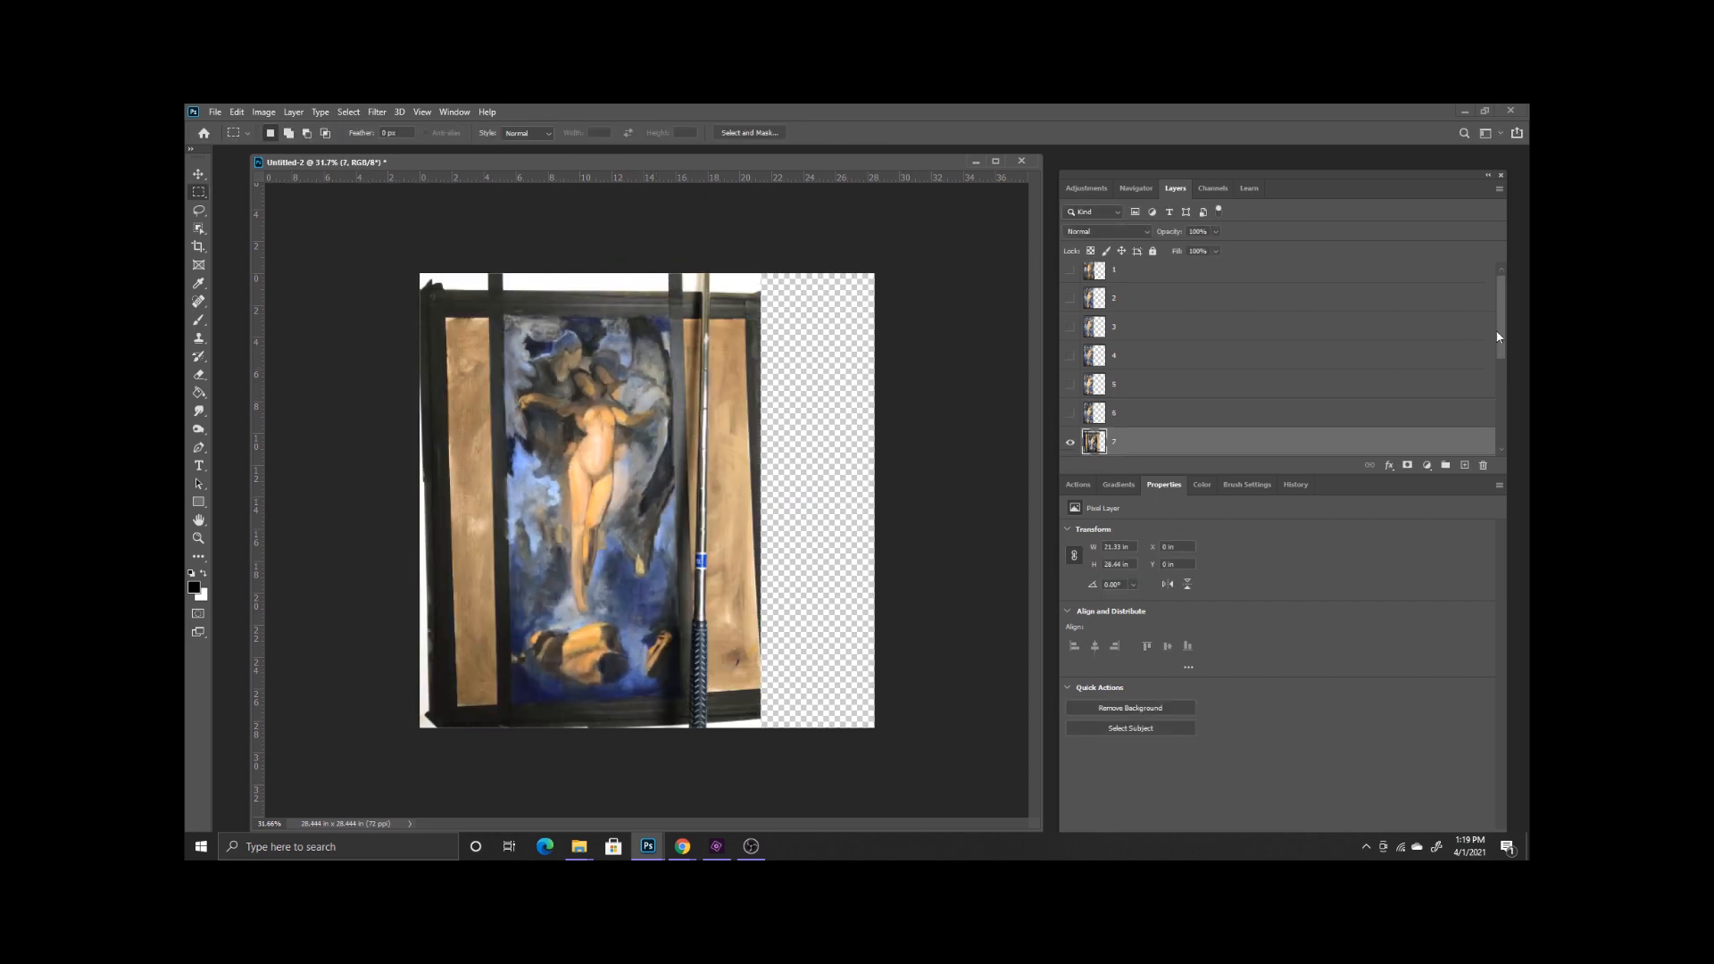
drag(1499, 337, 1500, 404)
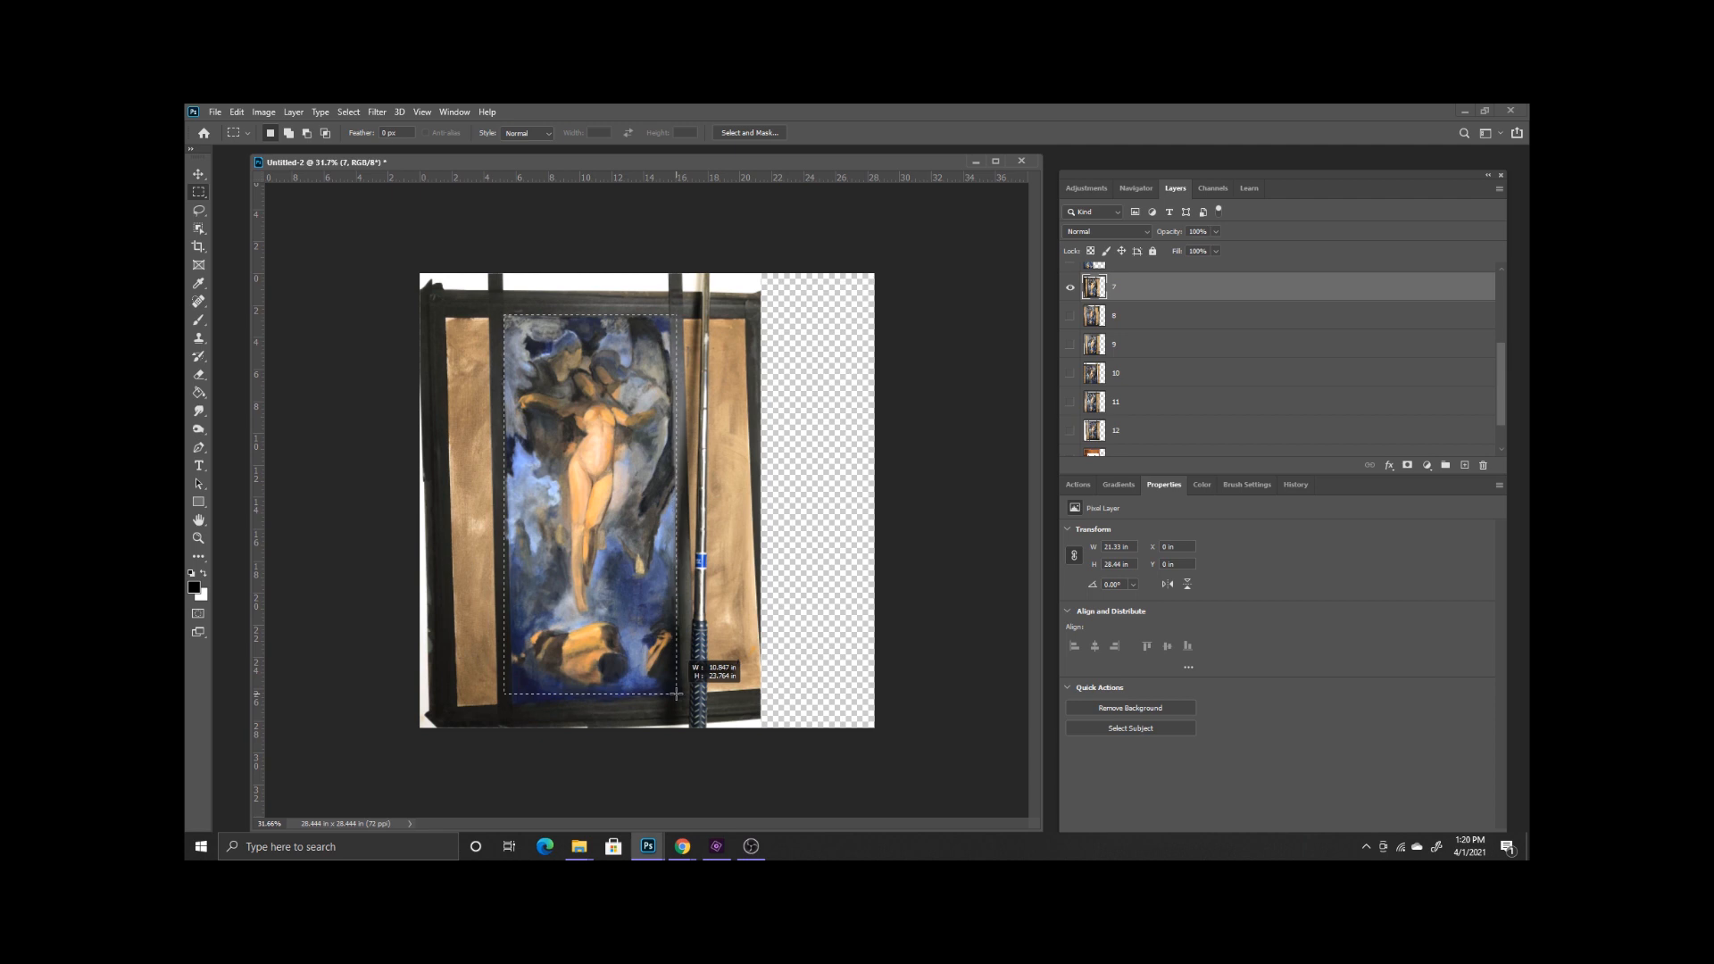
right_click(645, 477)
click(658, 497)
key(Delete)
- Deselect and enlarge the cropped painting on layer 7 with Free Transform to fill the canvas height at its left edge
key(ctrl+t)
click(841, 378)
right_click(590, 411)
click(610, 420)
key(ctrl+t)
drag(607, 432, 523, 391)
drag(594, 653, 626, 726)
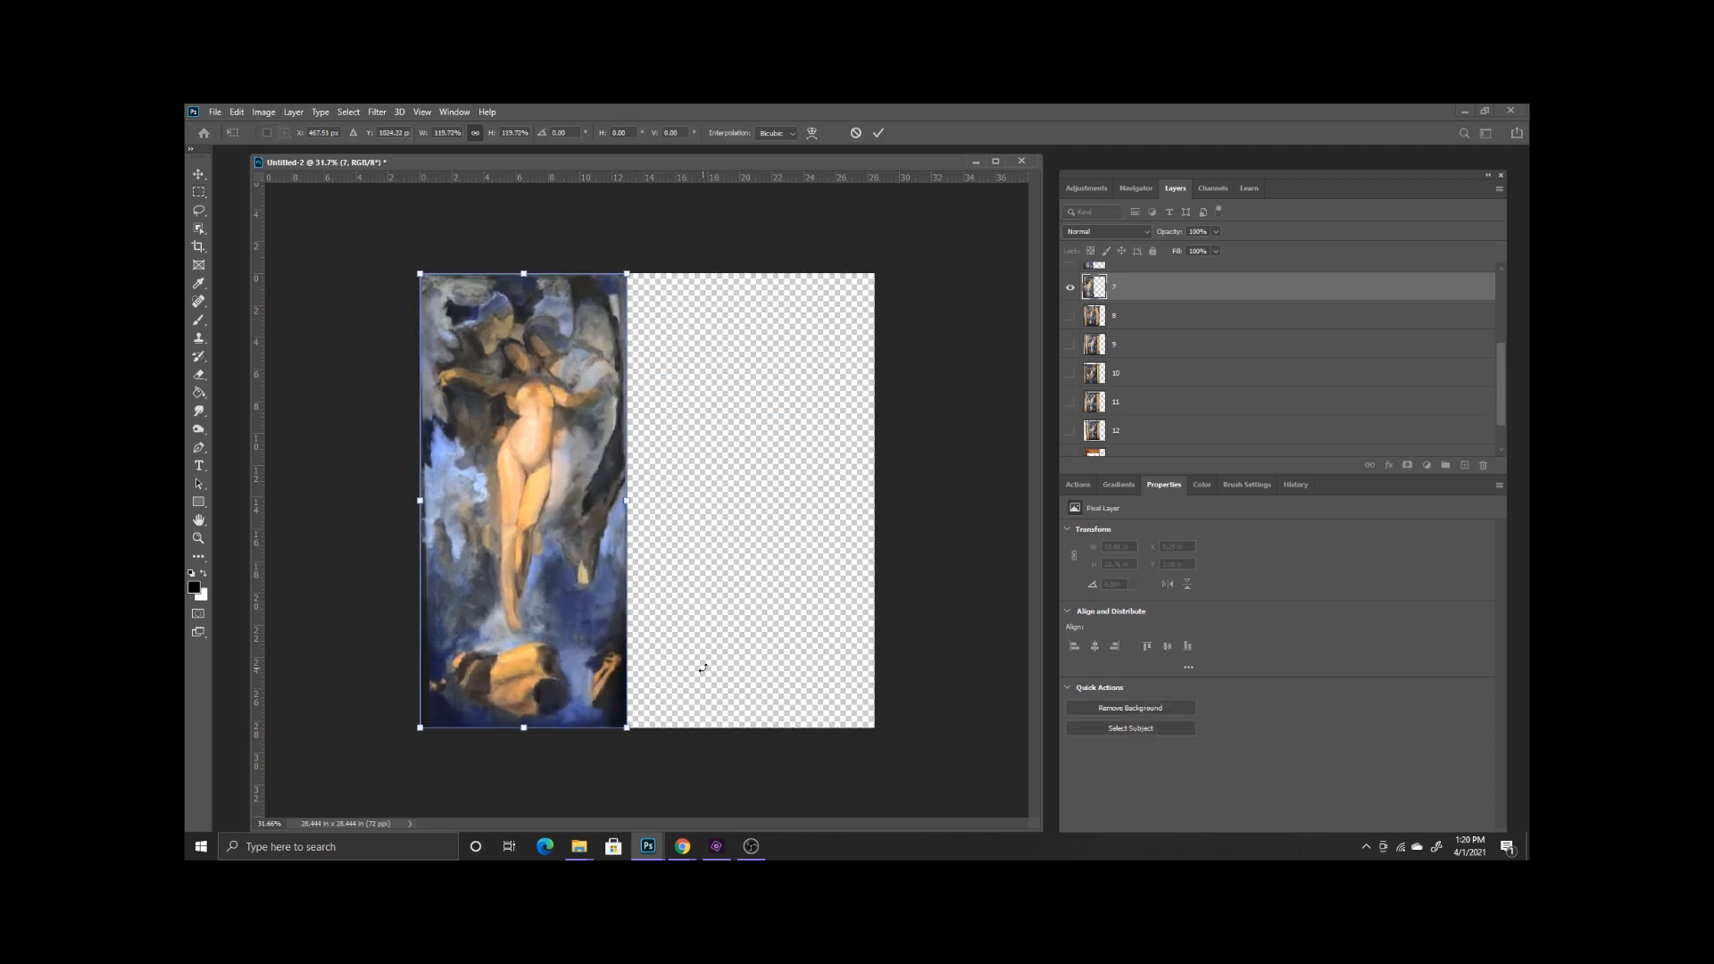
key(Return)
- Switch visibility from layer 7 to layer 8, marquee its painting, invert the selection and delete everything around it
click(1070, 287)
click(1071, 315)
click(1134, 323)
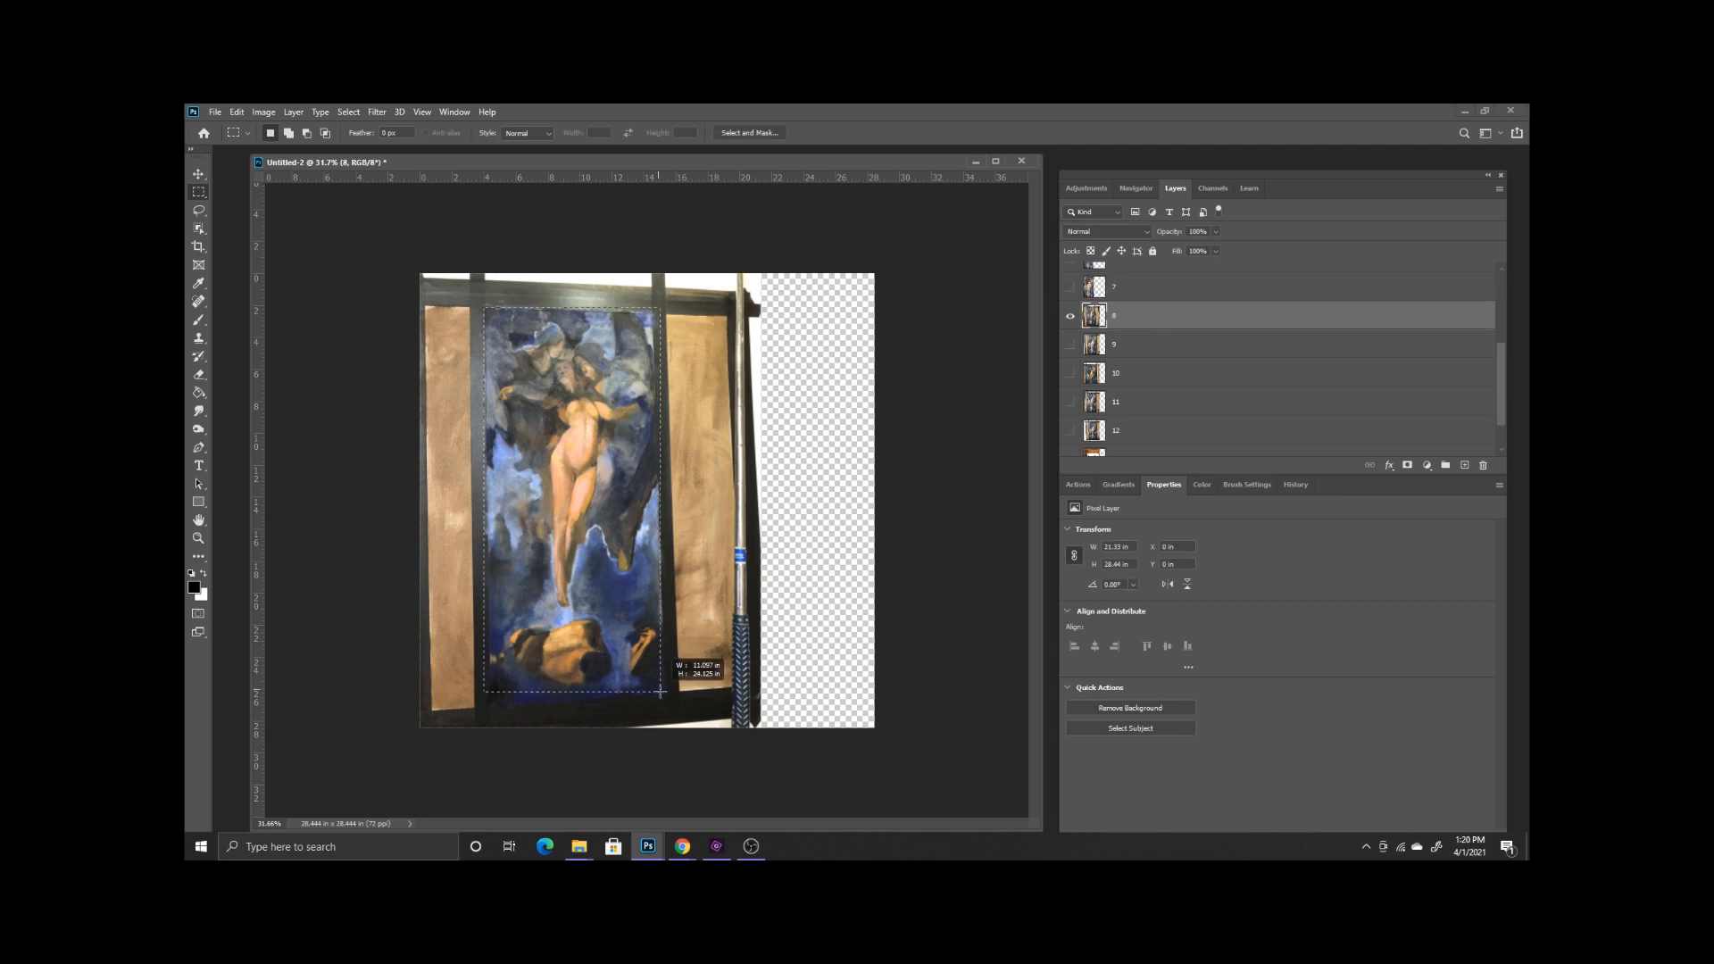
drag(654, 694, 654, 694)
right_click(612, 478)
click(625, 499)
key(Delete)
- Move the cropped painting on layer 8 to the canvas's upper-left corner, deselect, and enlarge it to the full canvas height
click(199, 174)
mouse_move(555, 421)
mouse_down()
mouse_move(492, 388)
mouse_move(497, 401)
mouse_up()
key(ctrl+t)
click(840, 379)
right_click(558, 393)
click(199, 192)
right_click(535, 398)
click(551, 407)
key(ctrl+t)
drag(590, 661, 620, 727)
key(Return)
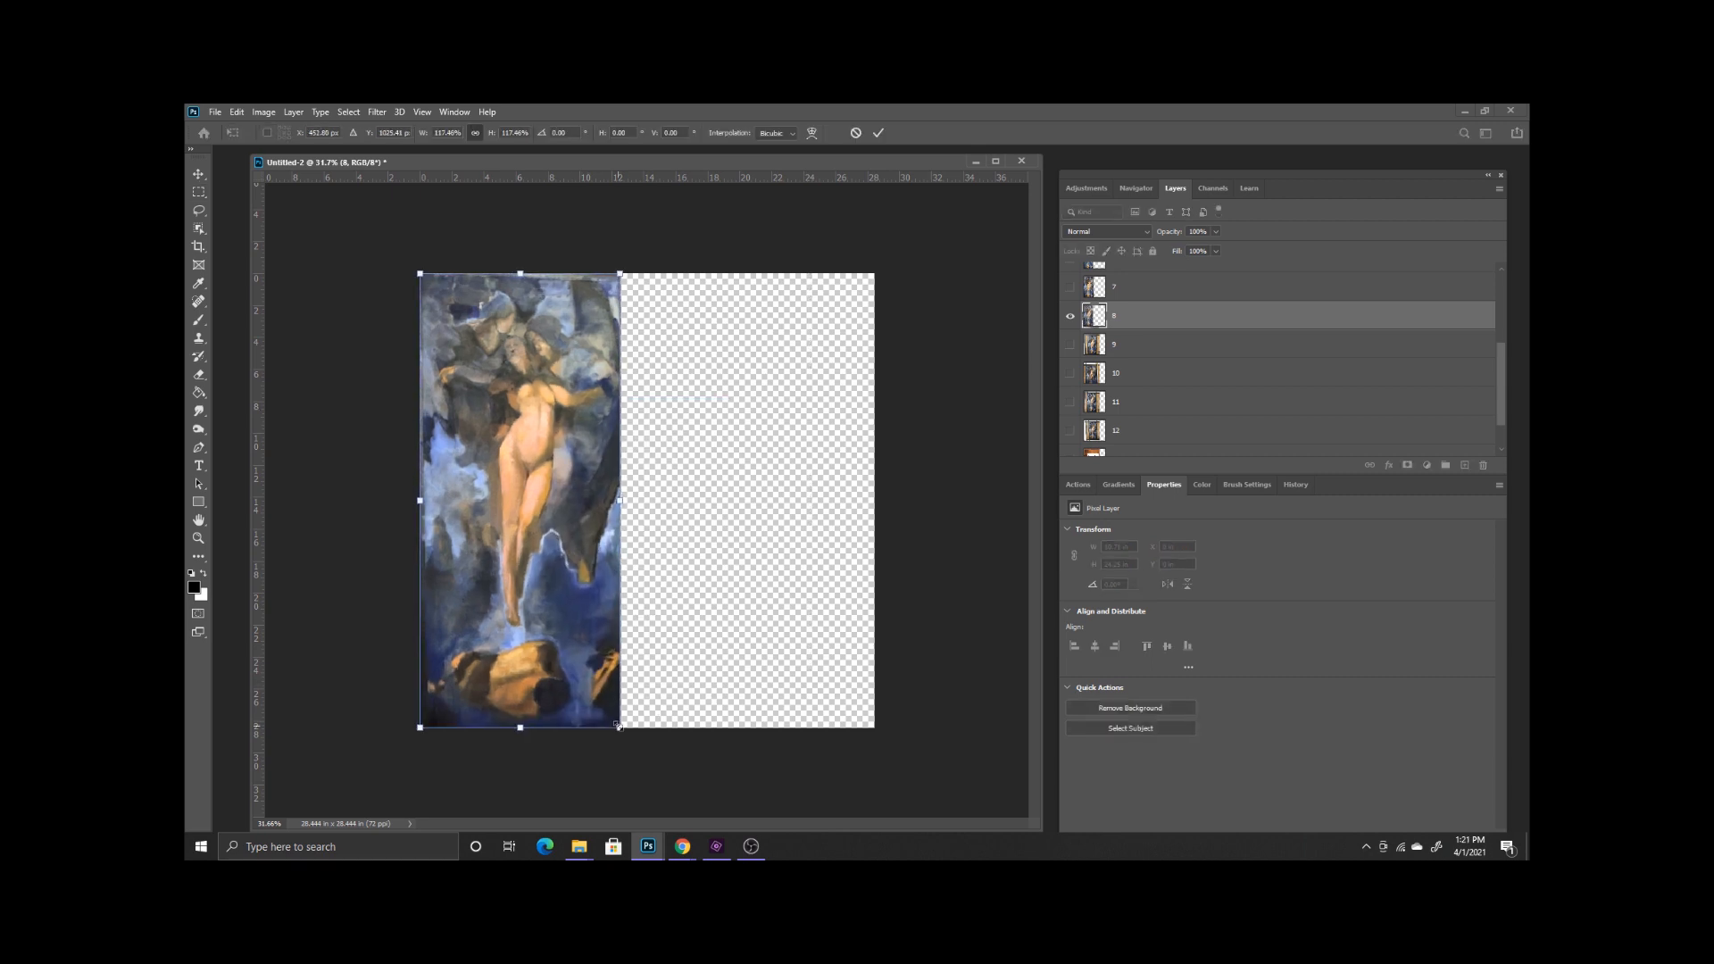
- Switch visibility from layer 8 to layer 9, marquee its painting, invert the selection and delete the surroundings
click(1071, 315)
click(1123, 344)
click(1071, 345)
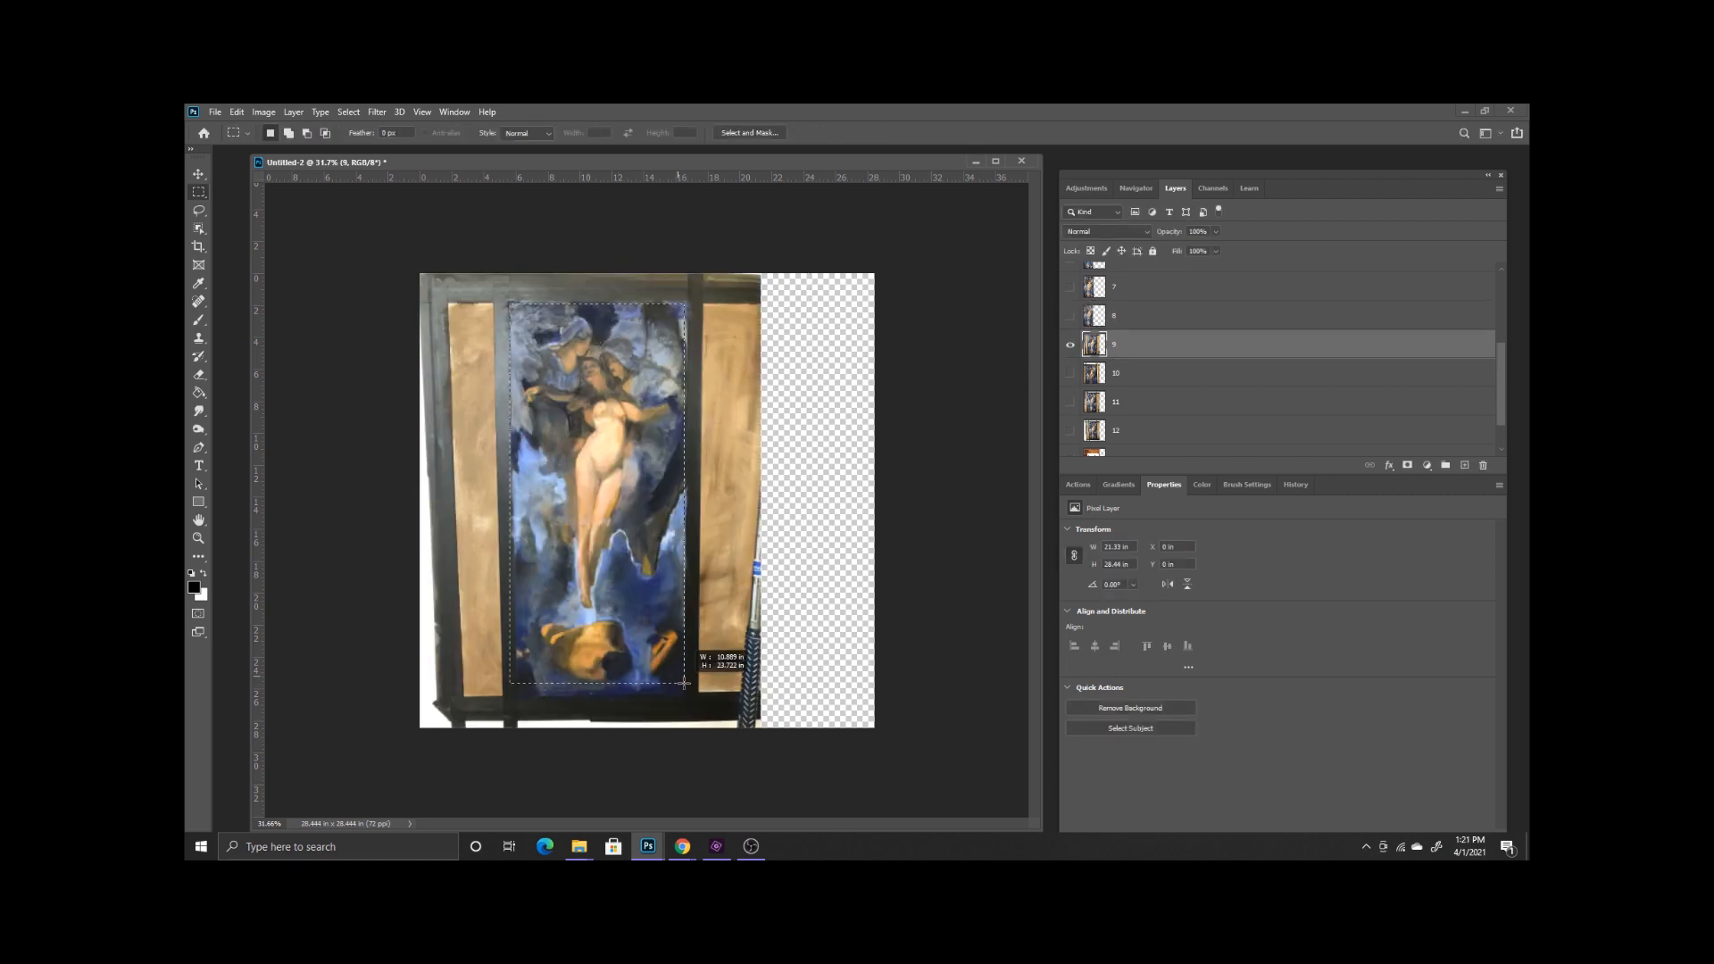
drag(687, 690, 687, 689)
right_click(656, 343)
click(680, 367)
key(Delete)
- Move the cropped painting on layer 9 to the canvas's upper-left corner, deselect, and enlarge it to the full canvas height
click(198, 174)
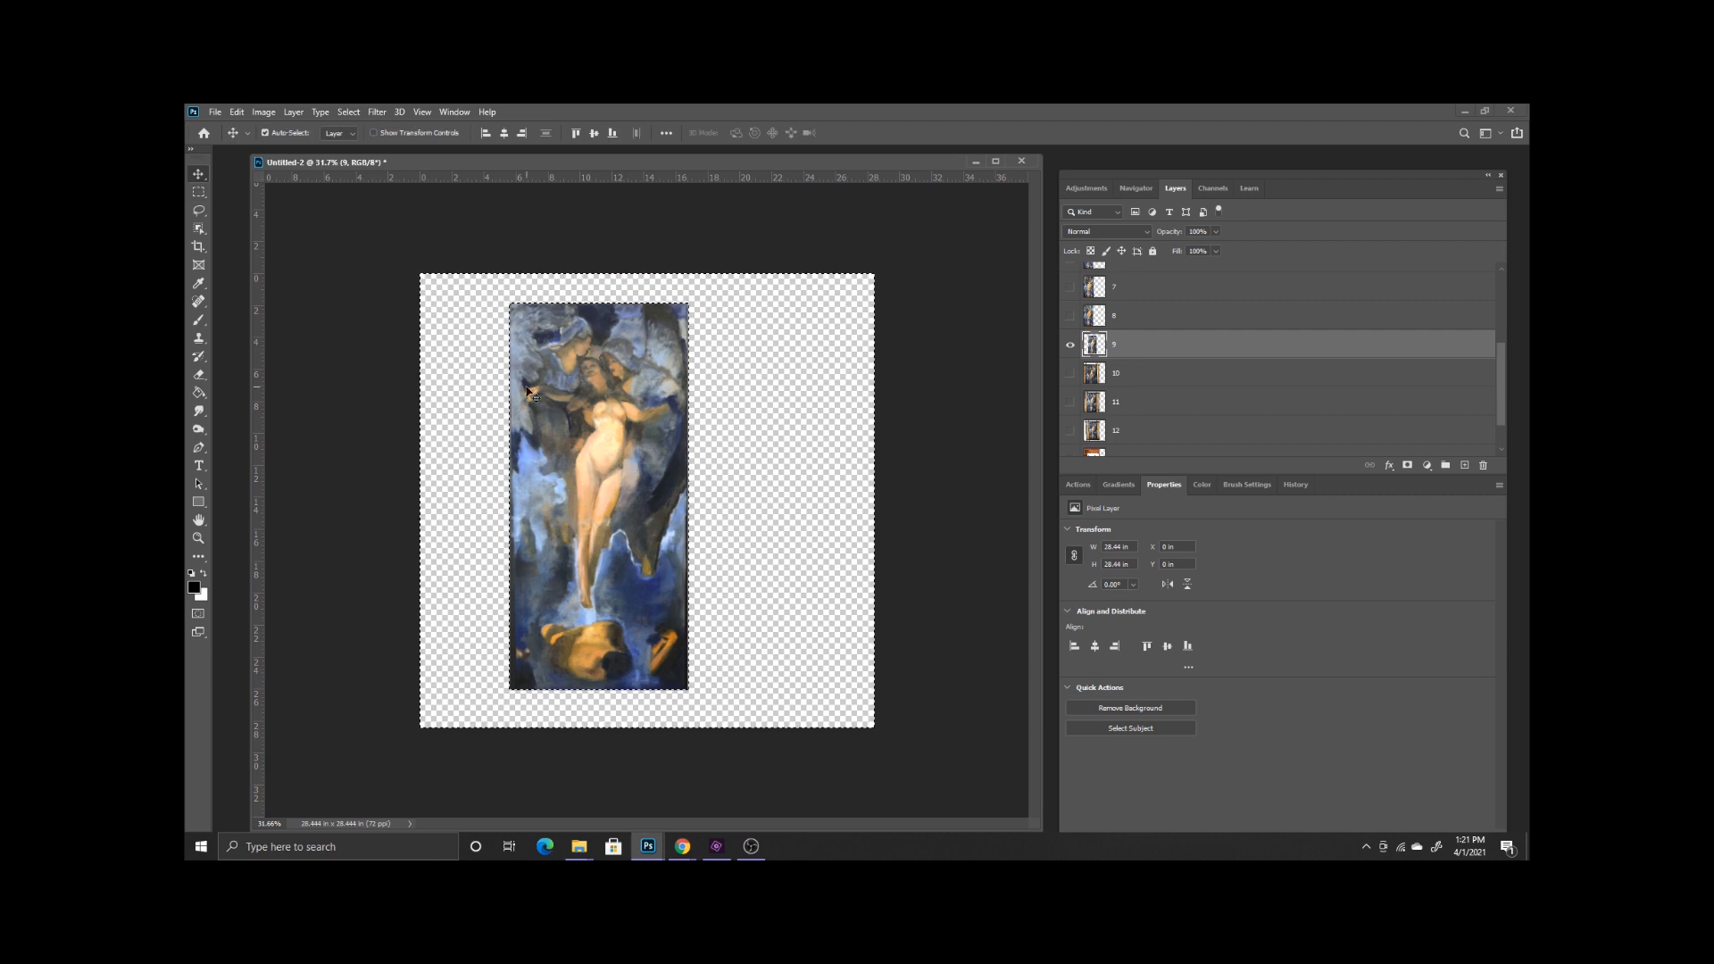
drag(662, 578, 573, 547)
key(ctrl+d)
key(ctrl+t)
drag(598, 660, 631, 726)
key(Return)
key(m)
- Switch visibility from layer 9 to layer 10, marquee its painting down to the canvas bottom, invert the selection and delete the surroundings
click(1070, 345)
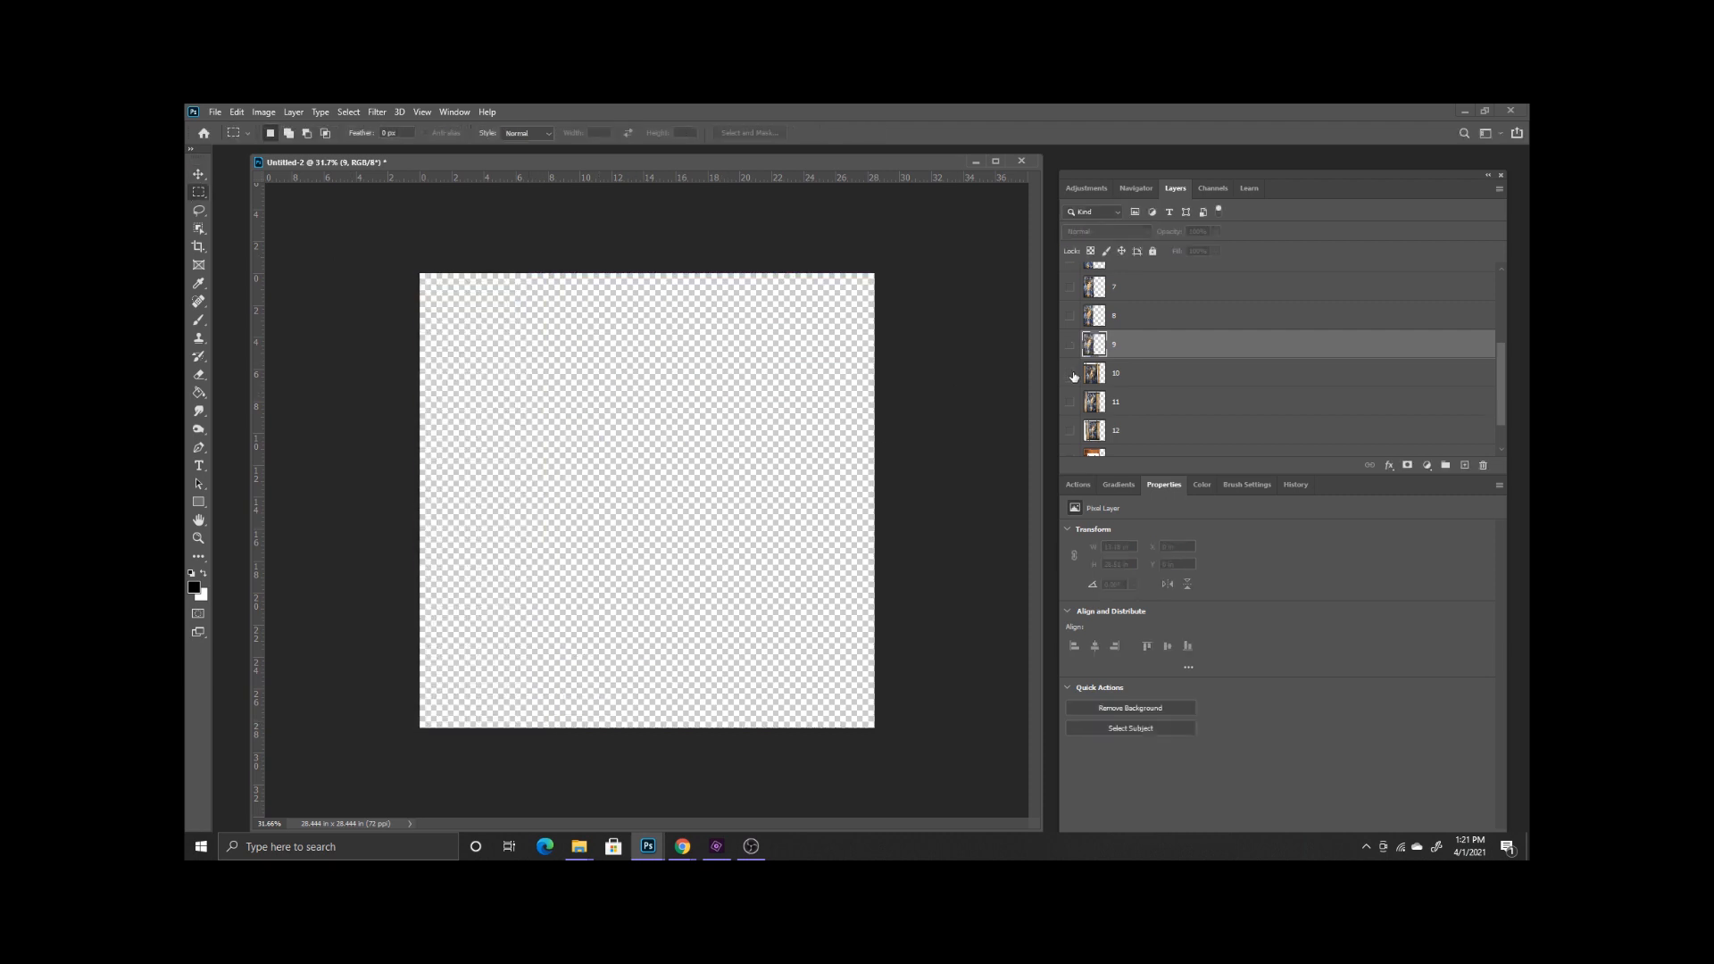
click(1116, 373)
click(1070, 373)
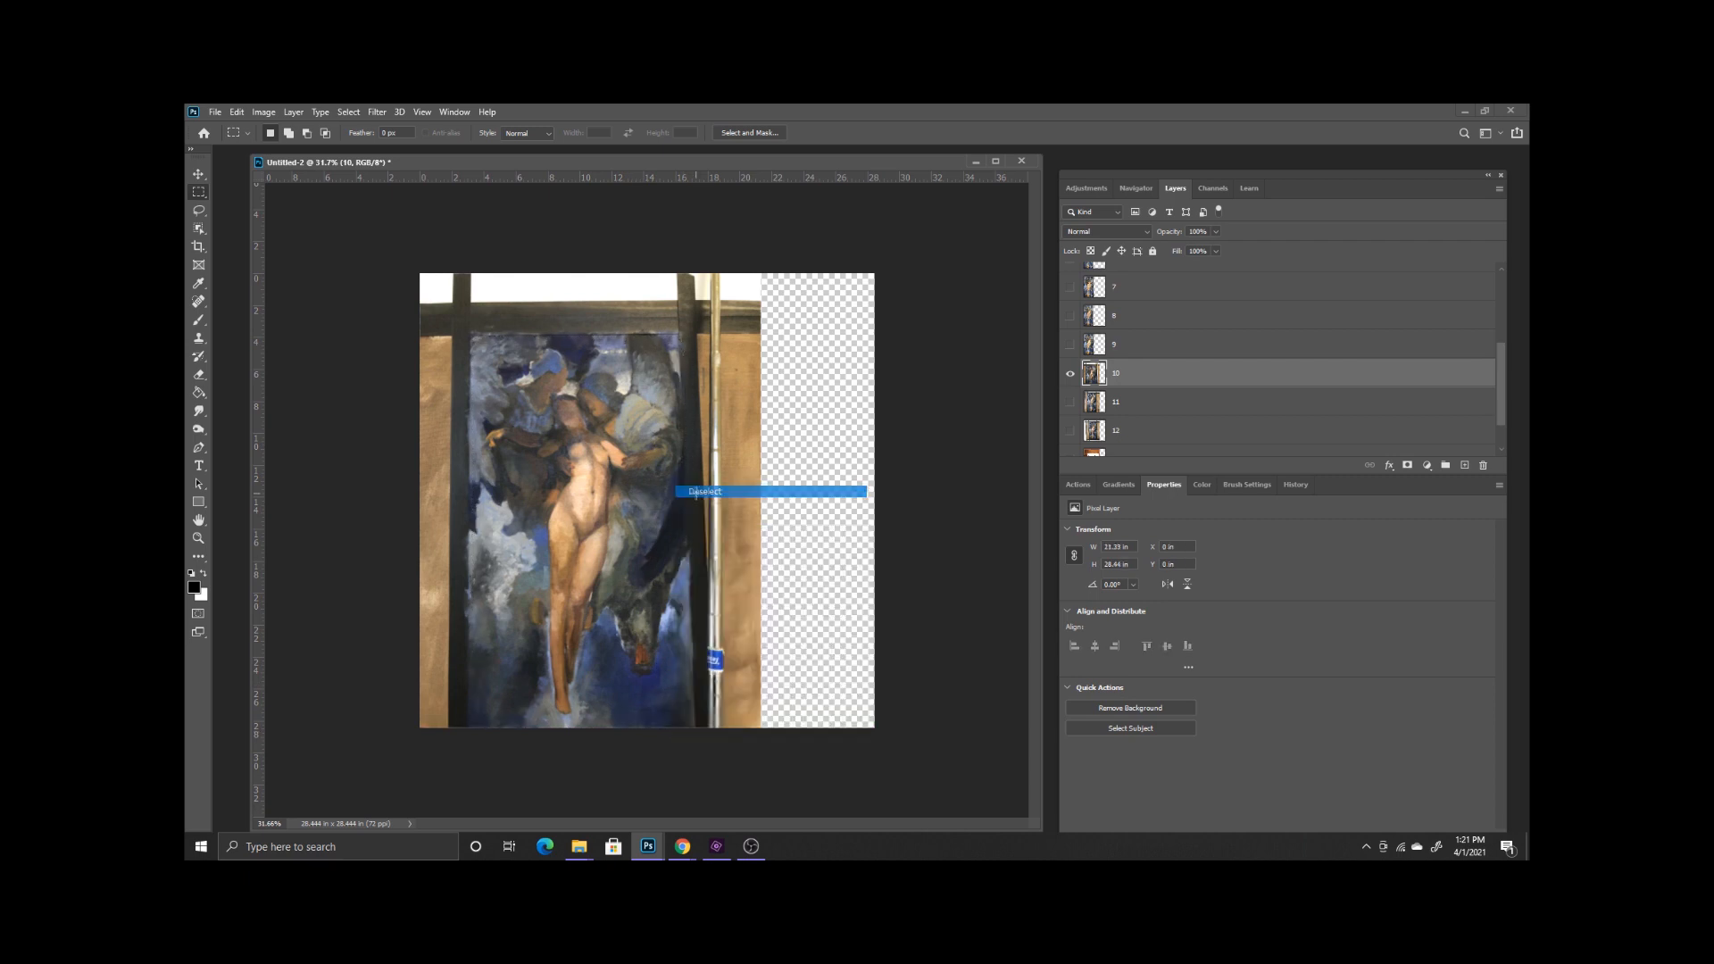
drag(658, 692, 694, 730)
right_click(671, 429)
click(701, 452)
key(Delete)
- Deselect and enlarge the cropped painting on layer 10 to cover the canvas height at its left edge
key(ctrl+t)
click(854, 384)
key(ctrl+d)
key(ctrl+t)
drag(619, 378, 568, 321)
drag(642, 669, 677, 729)
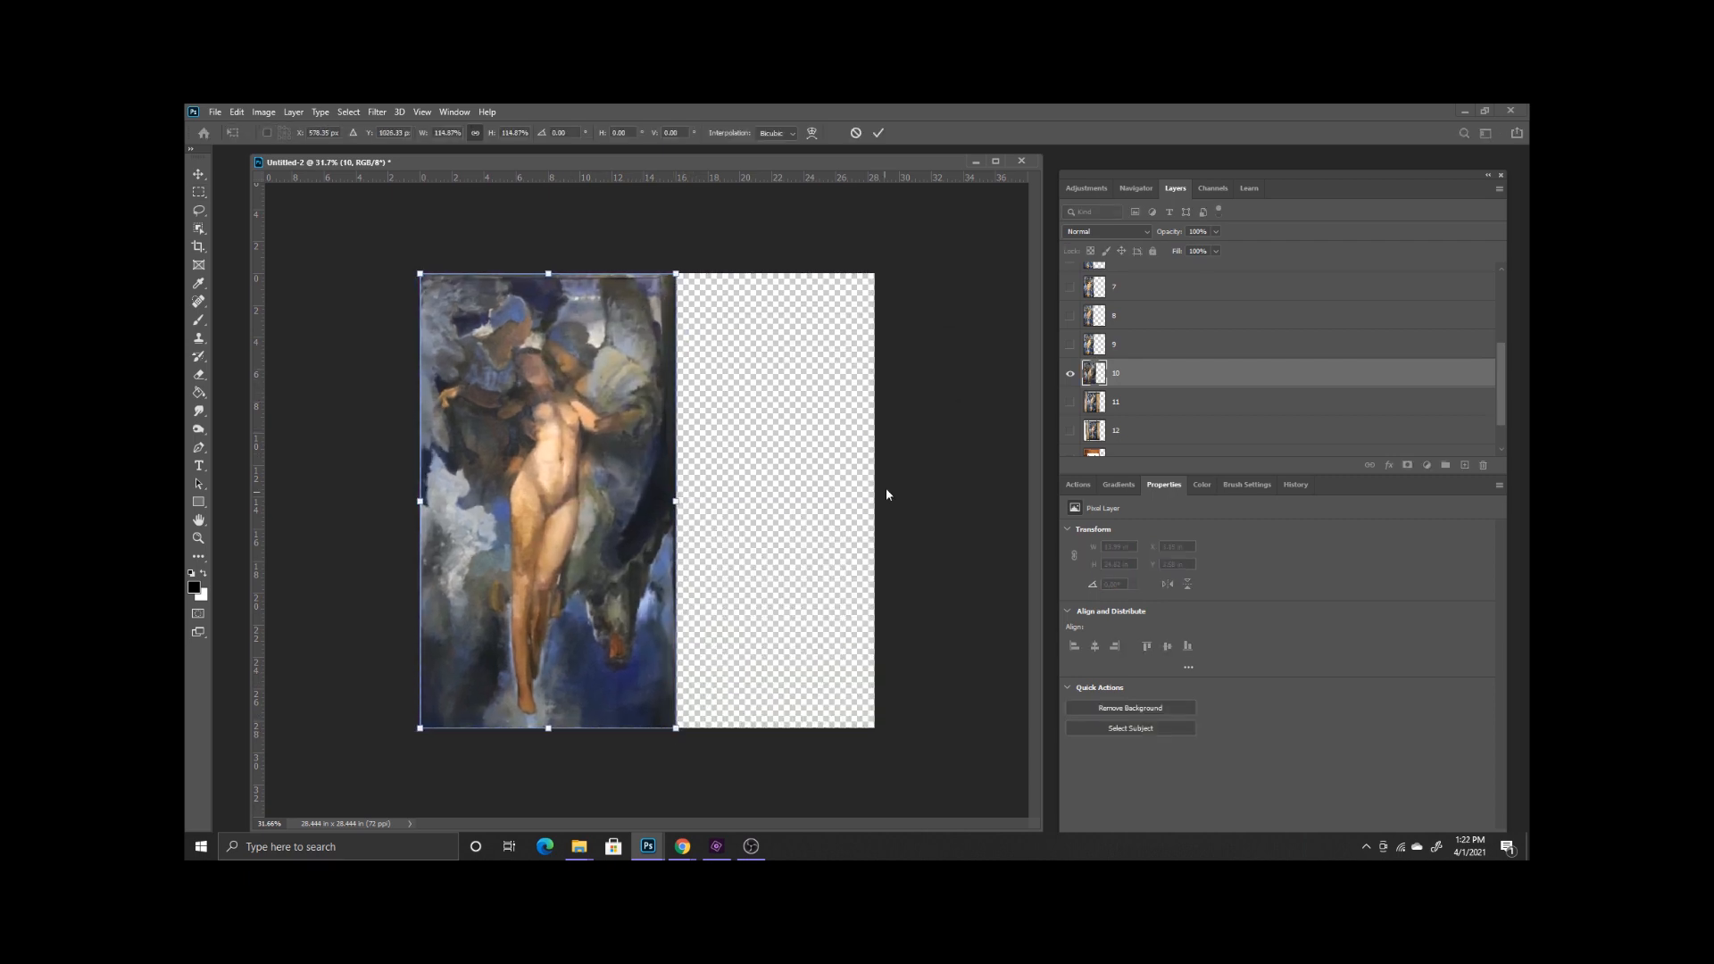
key(Return)
- Switch visibility from layer 10 to layer 11, marquee its painting, invert the selection and delete the surroundings on layer 11
click(1071, 373)
click(1070, 402)
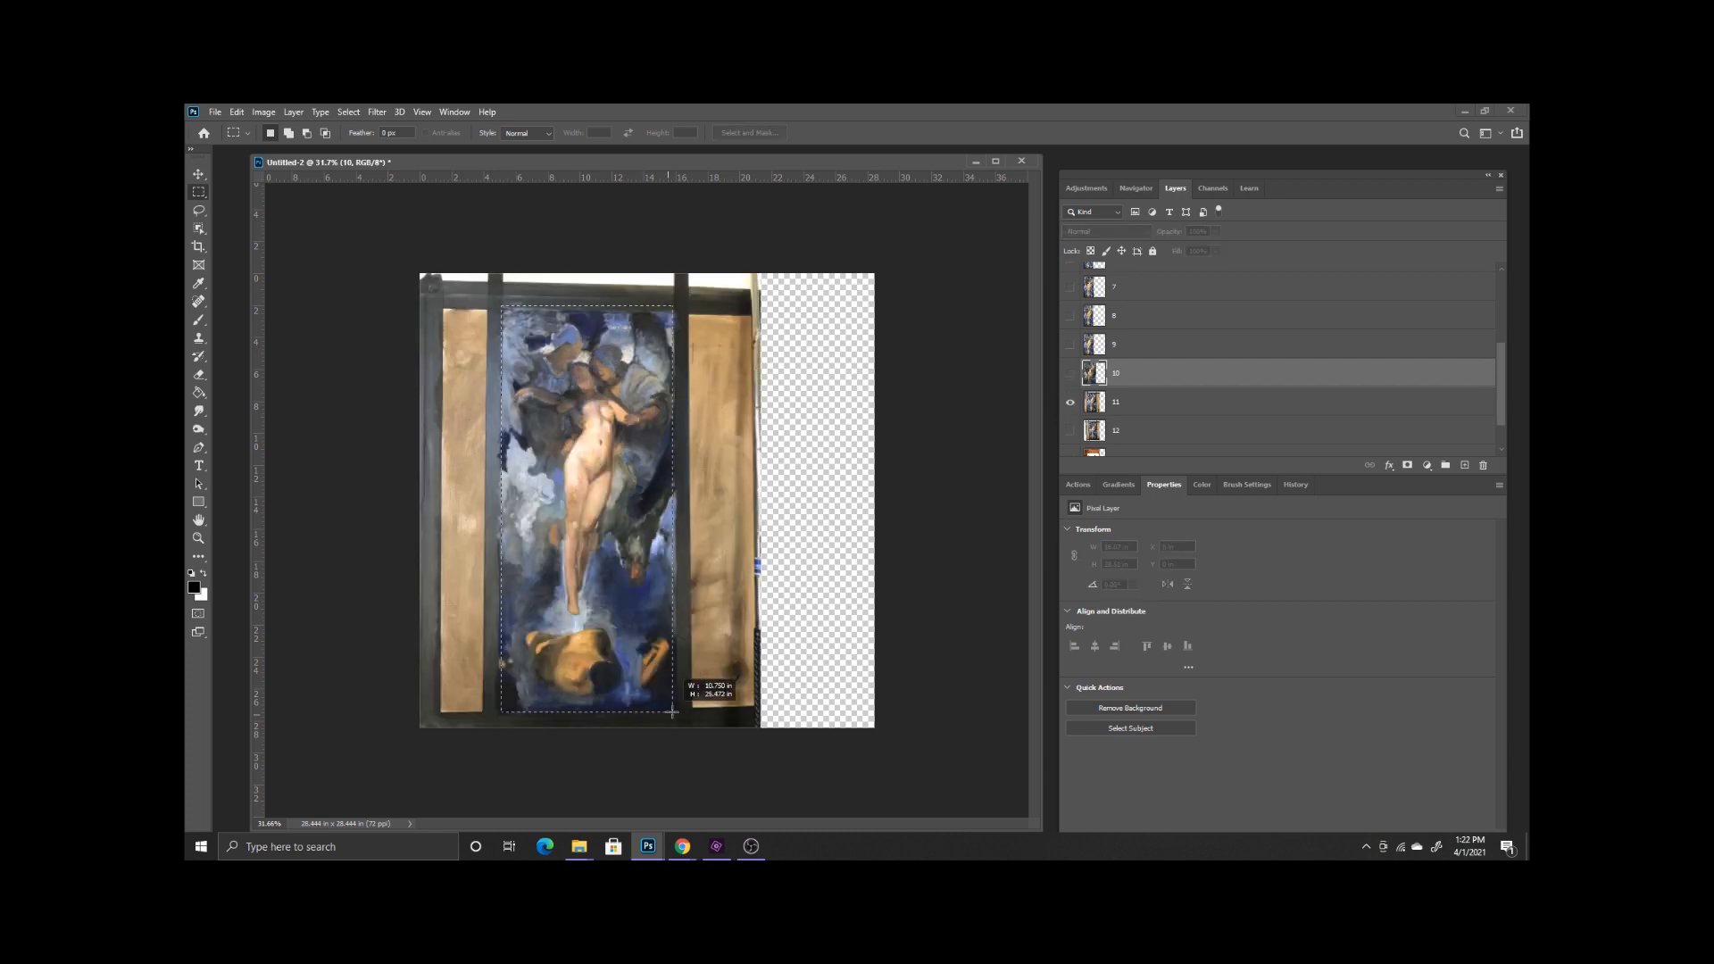
right_click(641, 527)
click(670, 550)
click(1117, 398)
key(Delete)
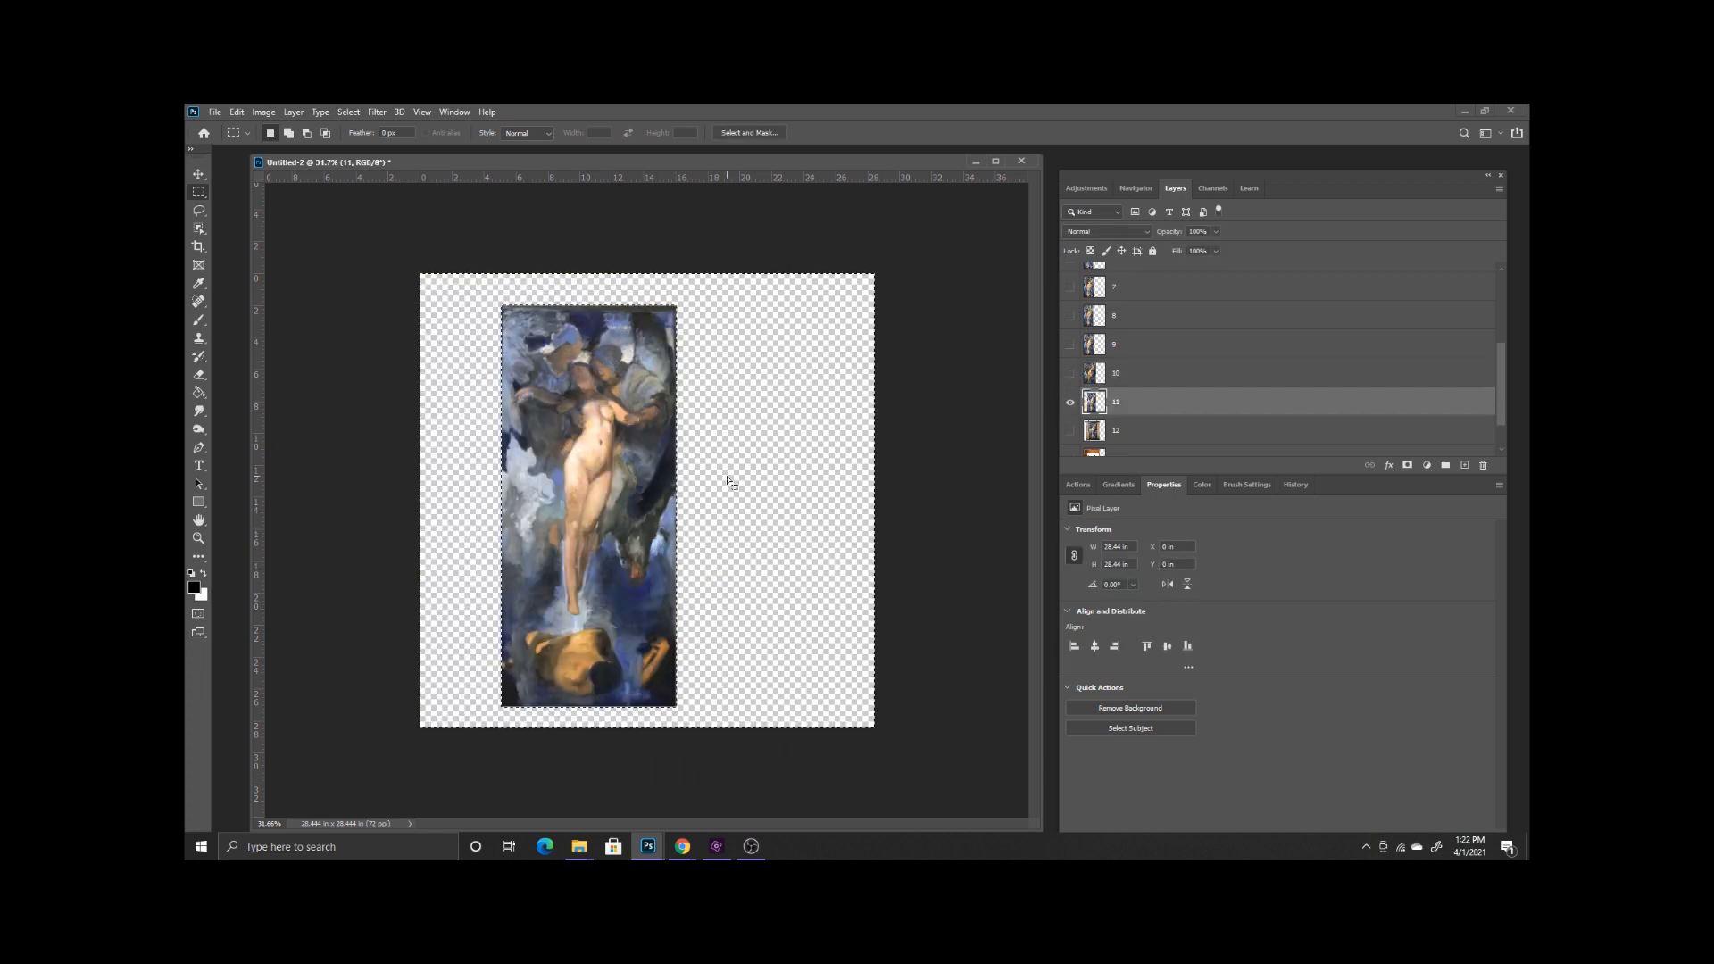
- Move the cropped painting on layer 11 to the canvas's upper-left corner and enlarge it to the full canvas height
key(ctrl+d)
drag(655, 465, 574, 434)
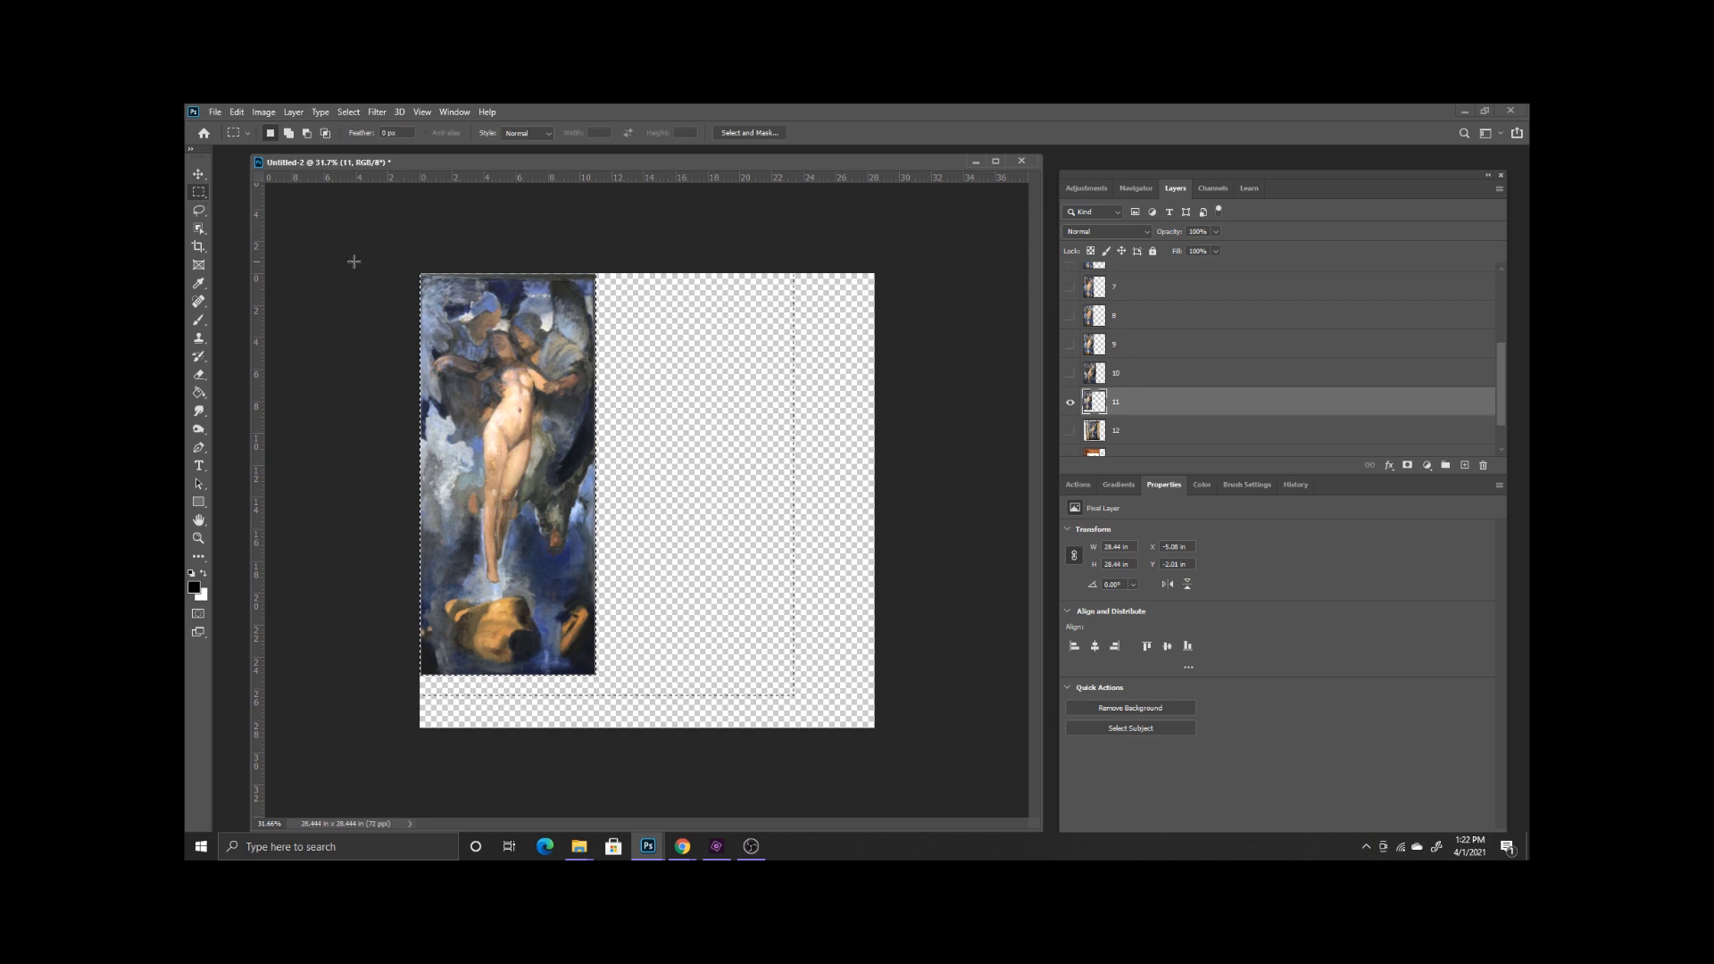
key(ctrl+t)
drag(595, 674, 621, 724)
key(Return)
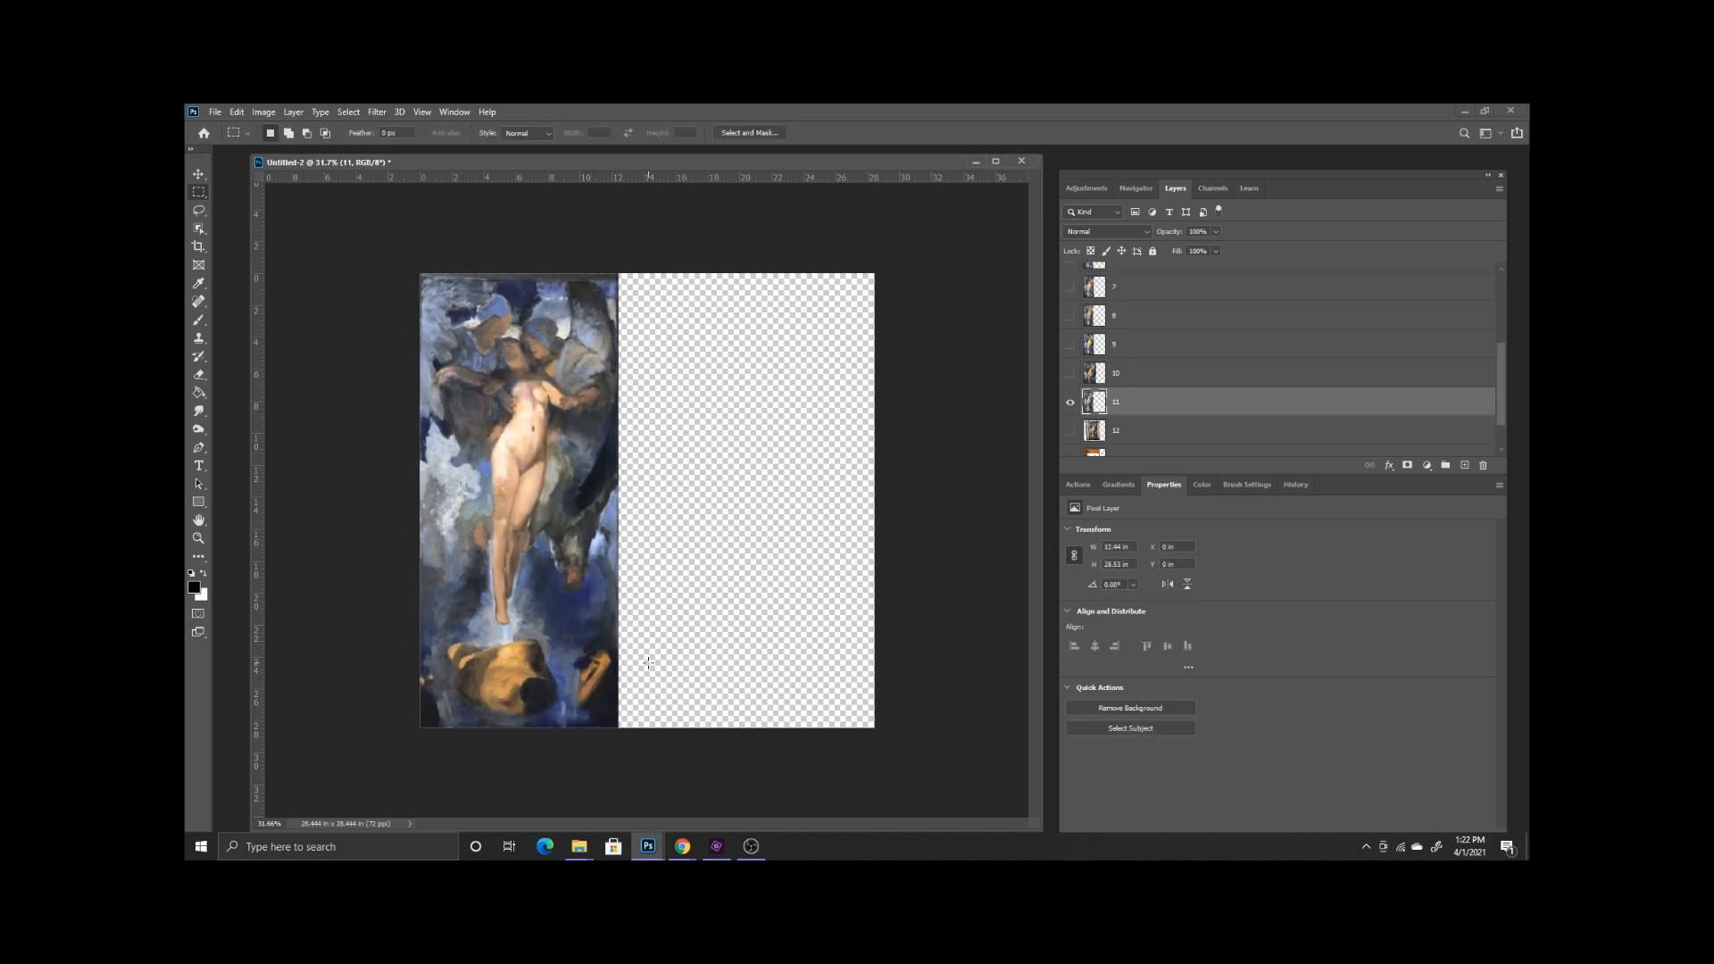
- Switch visibility from layer 11 to layer 12, marquee its painting at about 10.1 by 22.3 in, invert the selection and delete the surroundings
click(1070, 405)
click(1070, 431)
click(1117, 431)
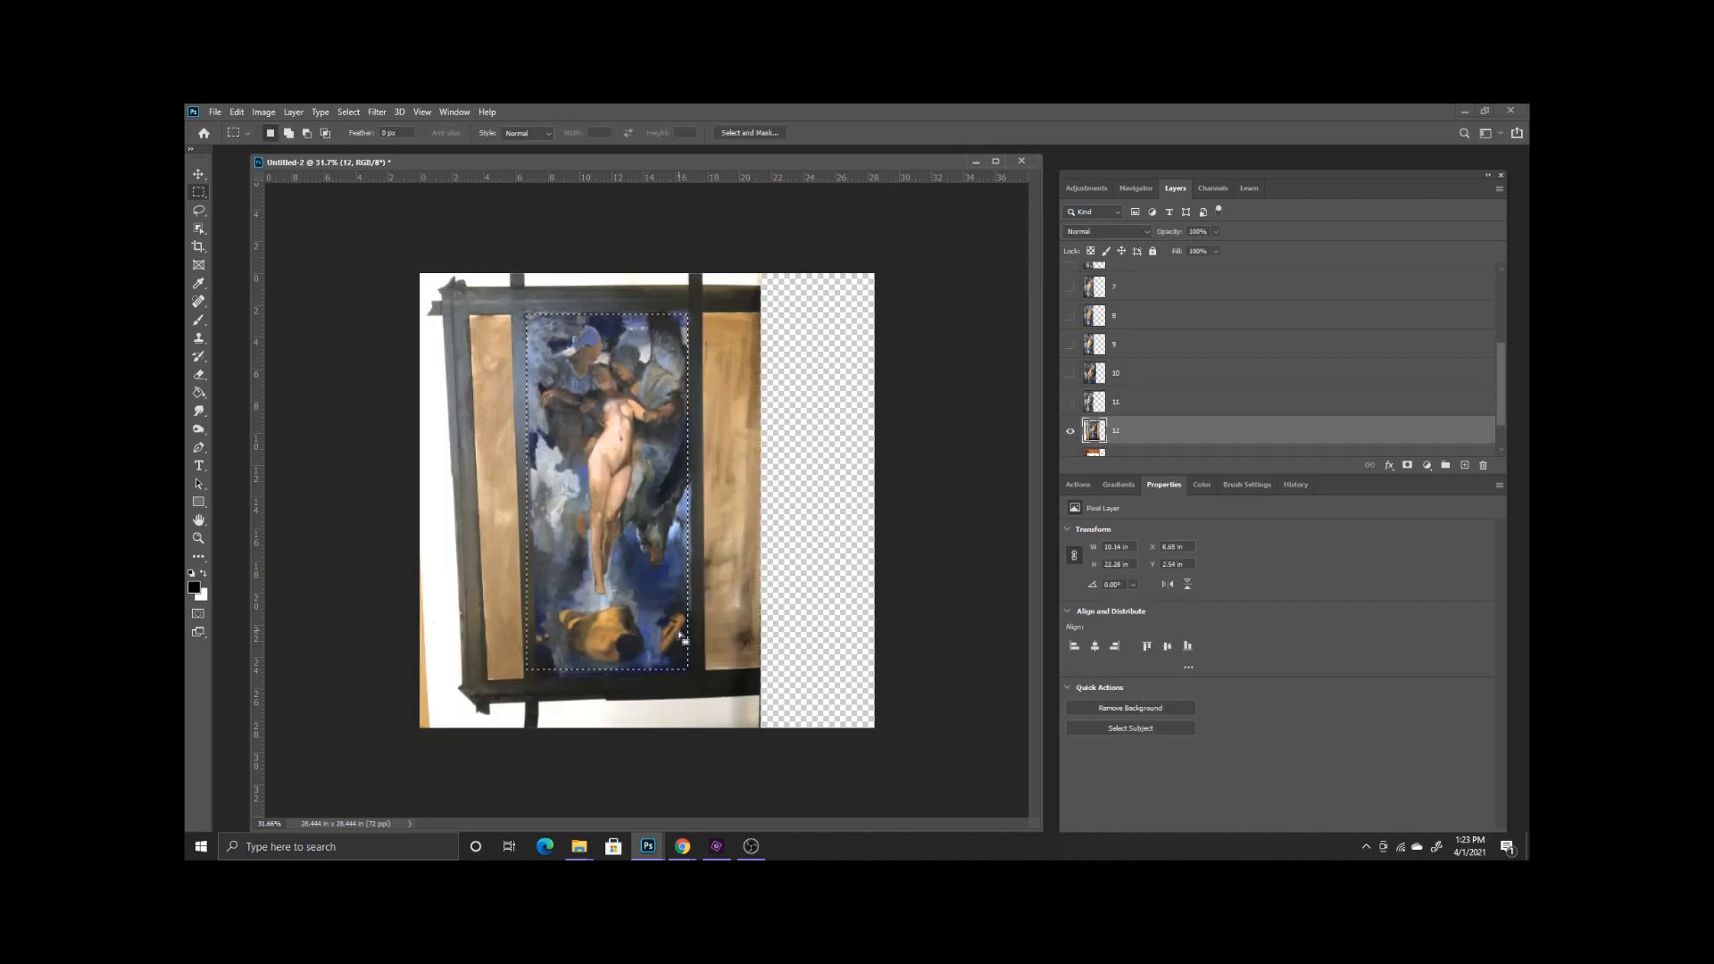
right_click(672, 357)
click(672, 368)
key(Delete)
- Enlarge the cropped painting on layer 12 with Free Transform to cover the canvas height at its left edge
key(ctrl+t)
drag(638, 372, 532, 332)
drag(581, 629, 629, 725)
key(Return)
- Switch visibility from layer 12 to layer 13, marquee its painting, invert the selection and delete everything around it
click(1113, 452)
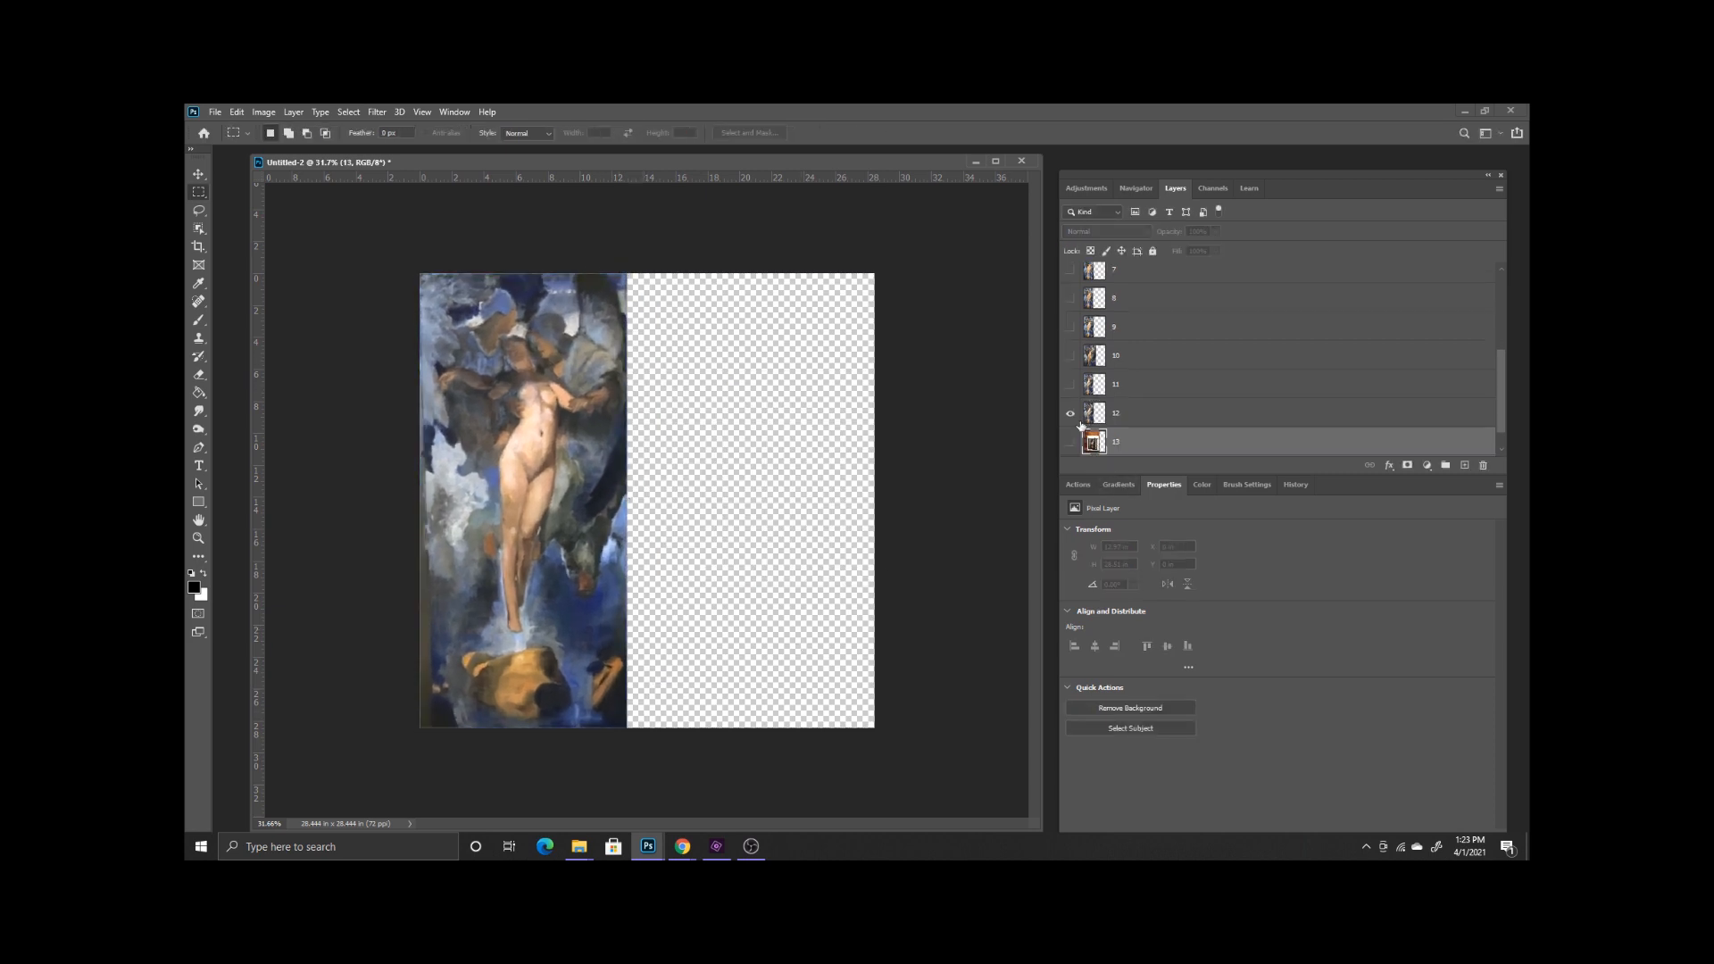
click(1070, 413)
click(1069, 442)
right_click(647, 330)
click(659, 342)
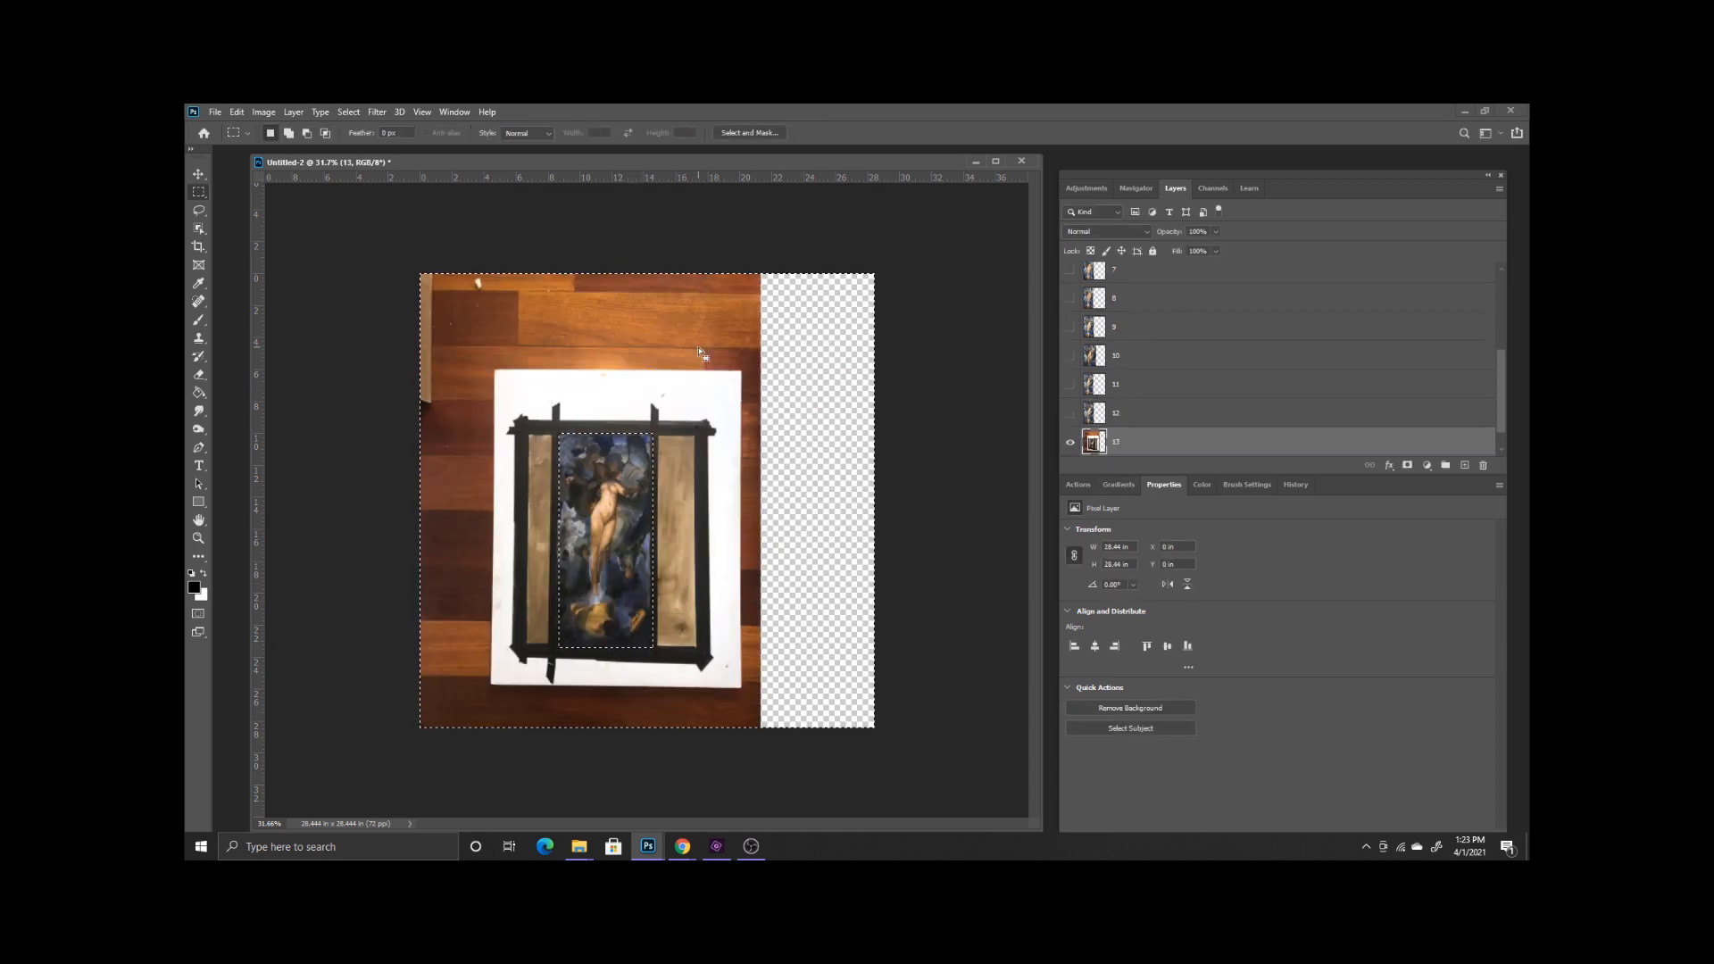
key(Delete)
- Deselect, move the cropped painting on layer 13 to the canvas's upper-left corner and enlarge it to the full canvas height
right_click(556, 476)
click(571, 485)
key(ctrl+t)
drag(560, 434, 444, 299)
drag(534, 353, 461, 344)
drag(583, 641, 620, 726)
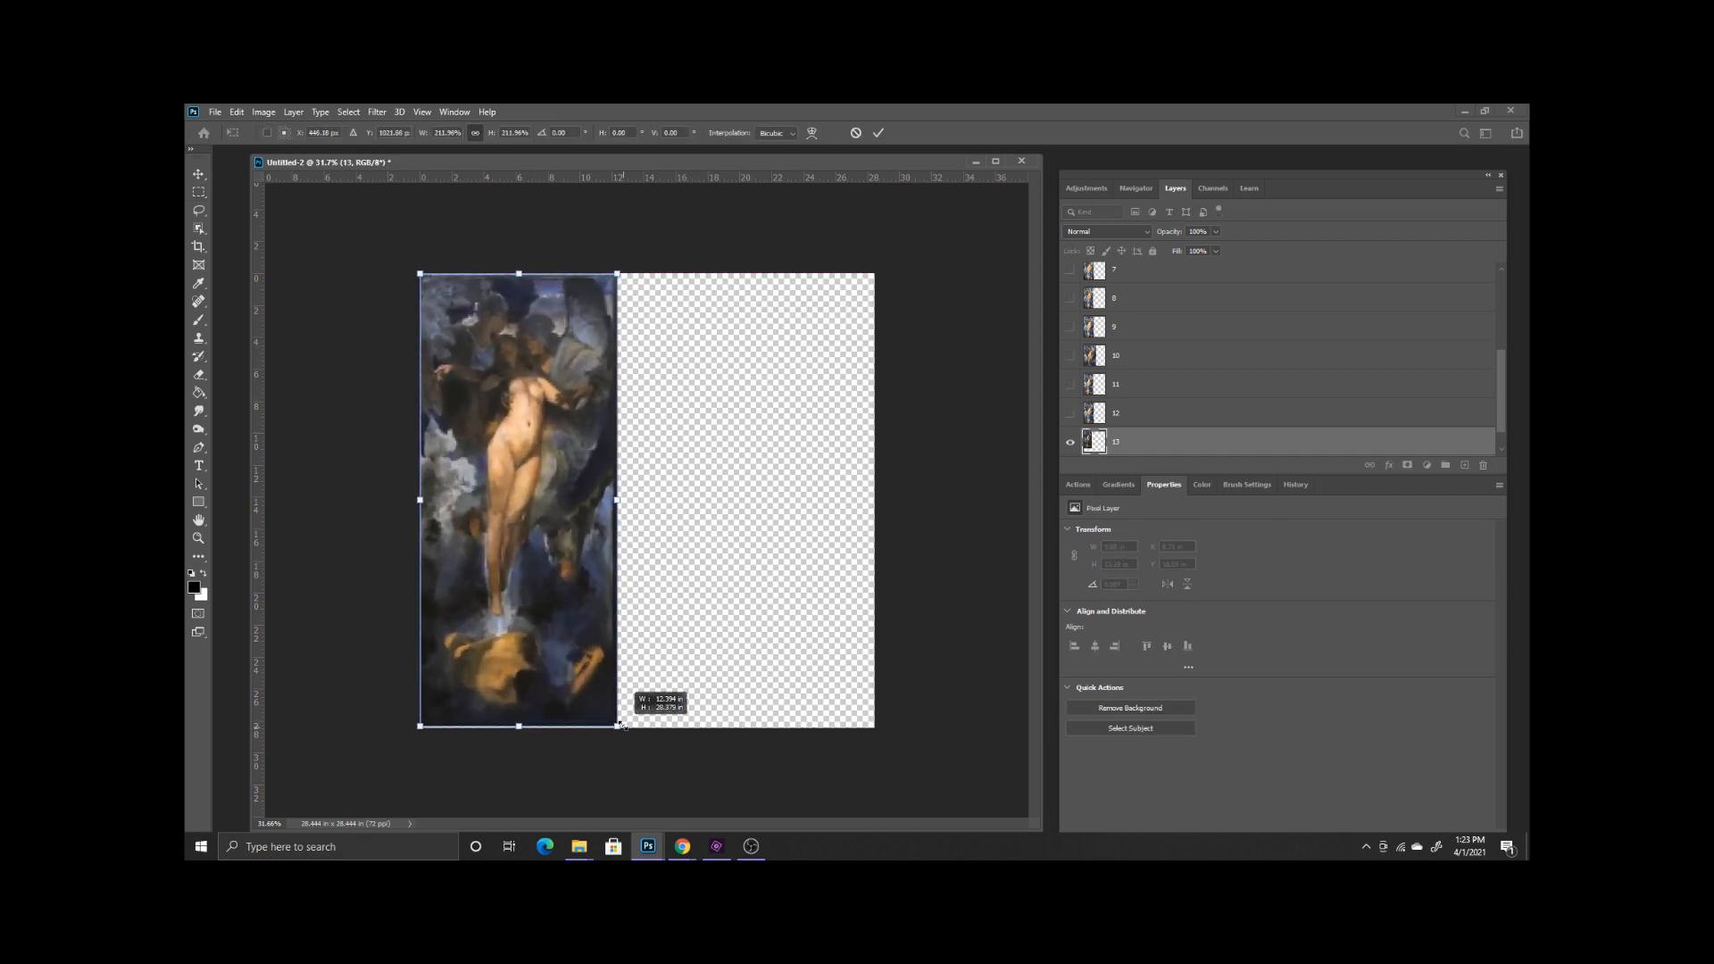
key(Return)
- Switch visibility from layer 13 to layer 14, marquee its painting, invert the selection and delete the surroundings on layer 14
scroll(1438, 363, down, 1)
click(1070, 413)
click(1070, 442)
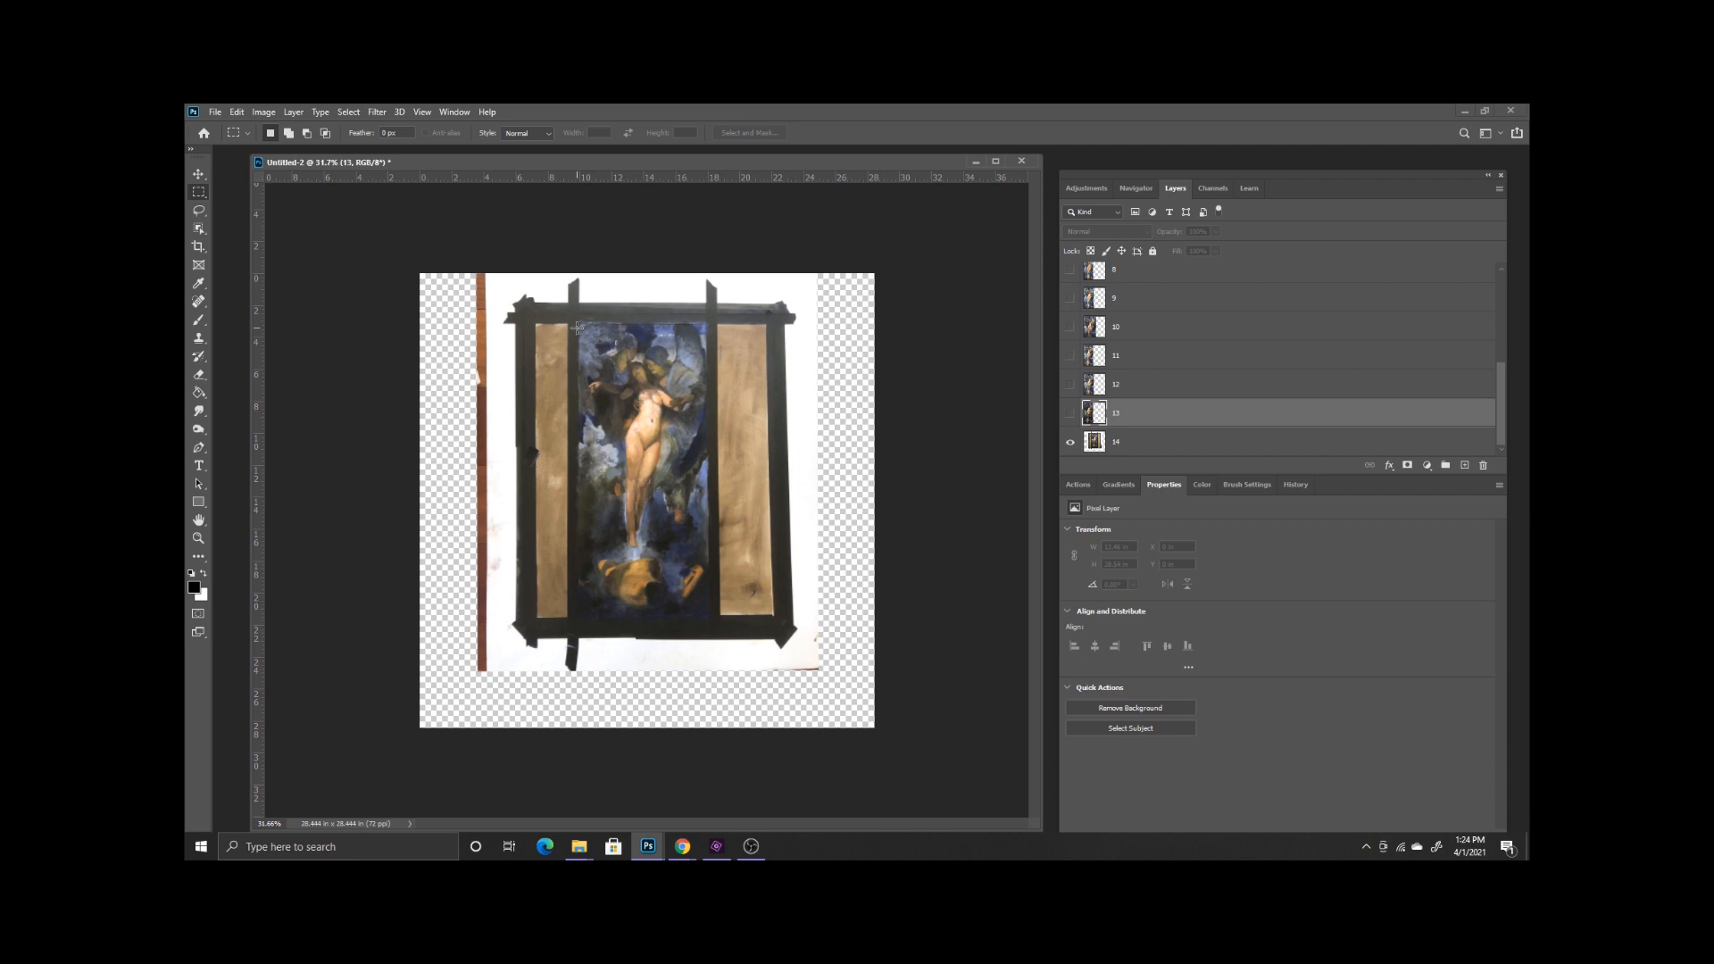
drag(700, 615, 709, 616)
right_click(666, 501)
click(682, 520)
click(1129, 441)
key(Delete)
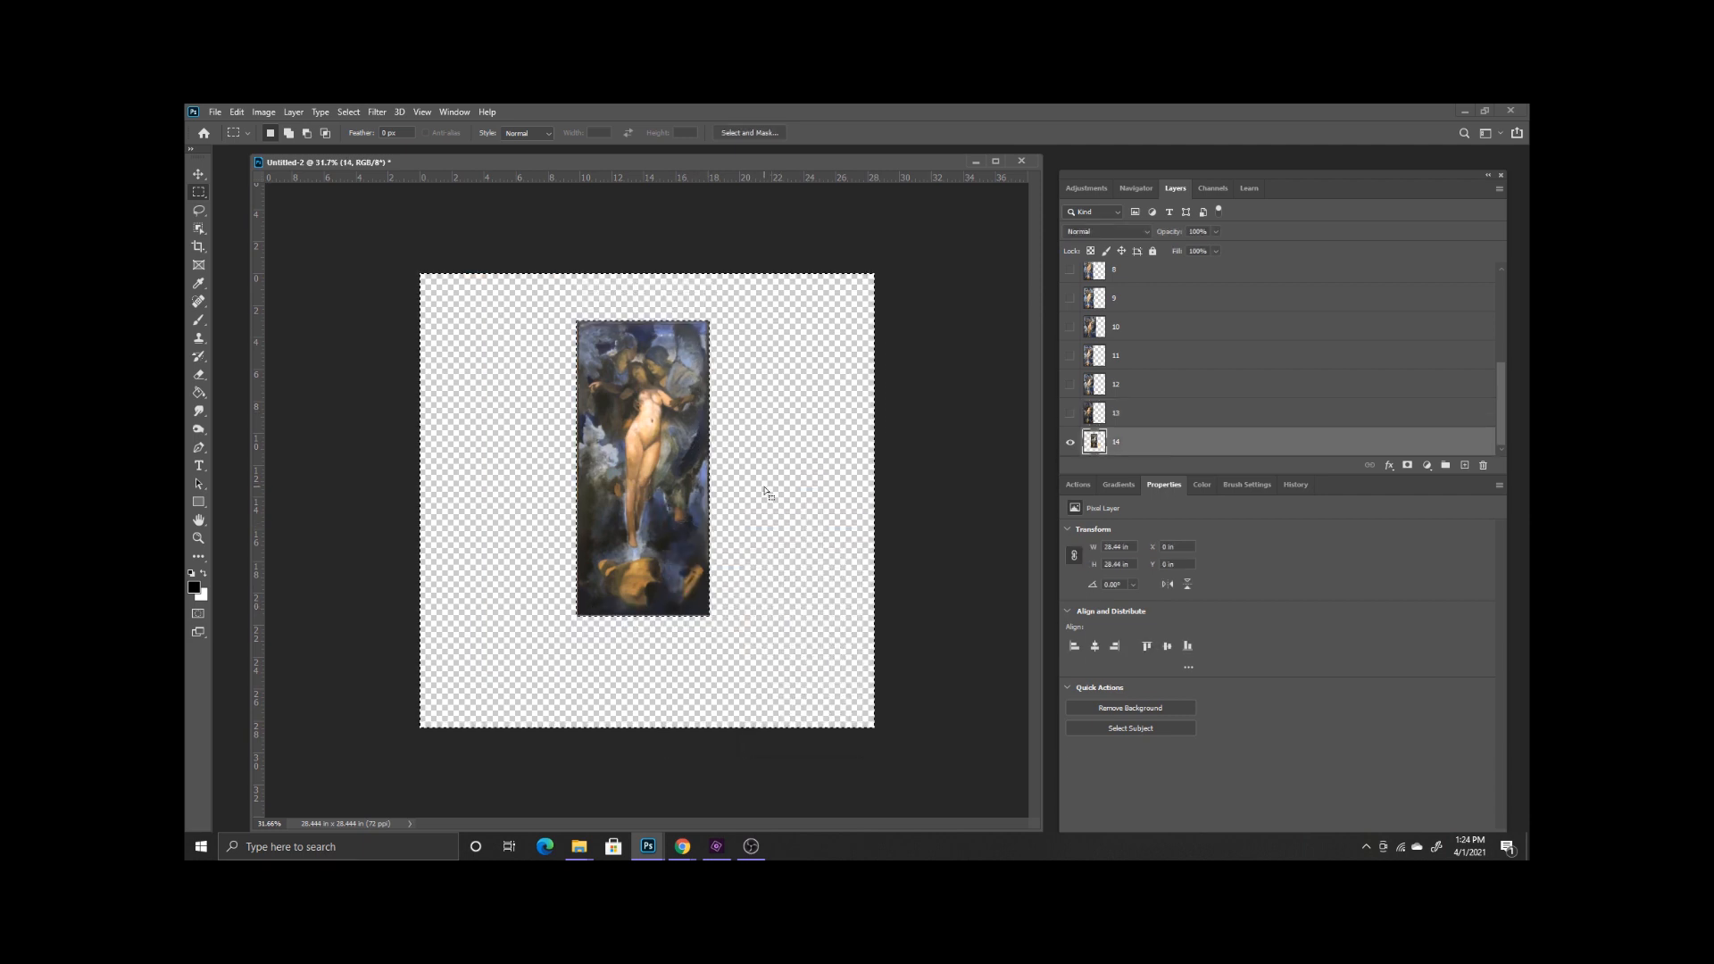
- Move the cropped painting on layer 14 to the canvas's upper-left corner and enlarge it to the full canvas height with Free Transform
key(ctrl+t)
drag(651, 450, 494, 402)
drag(660, 568, 814, 748)
drag(603, 597, 556, 545)
drag(766, 696, 796, 734)
drag(616, 622, 608, 614)
drag(790, 727, 793, 730)
drag(644, 641, 640, 638)
key(Return)
- Make all the hidden layers from 13 up to 1 visible
mouse_move(1069, 414)
mouse_down()
mouse_move(1070, 271)
mouse_move(1070, 418)
mouse_up()
scroll(1429, 352, up, 5)
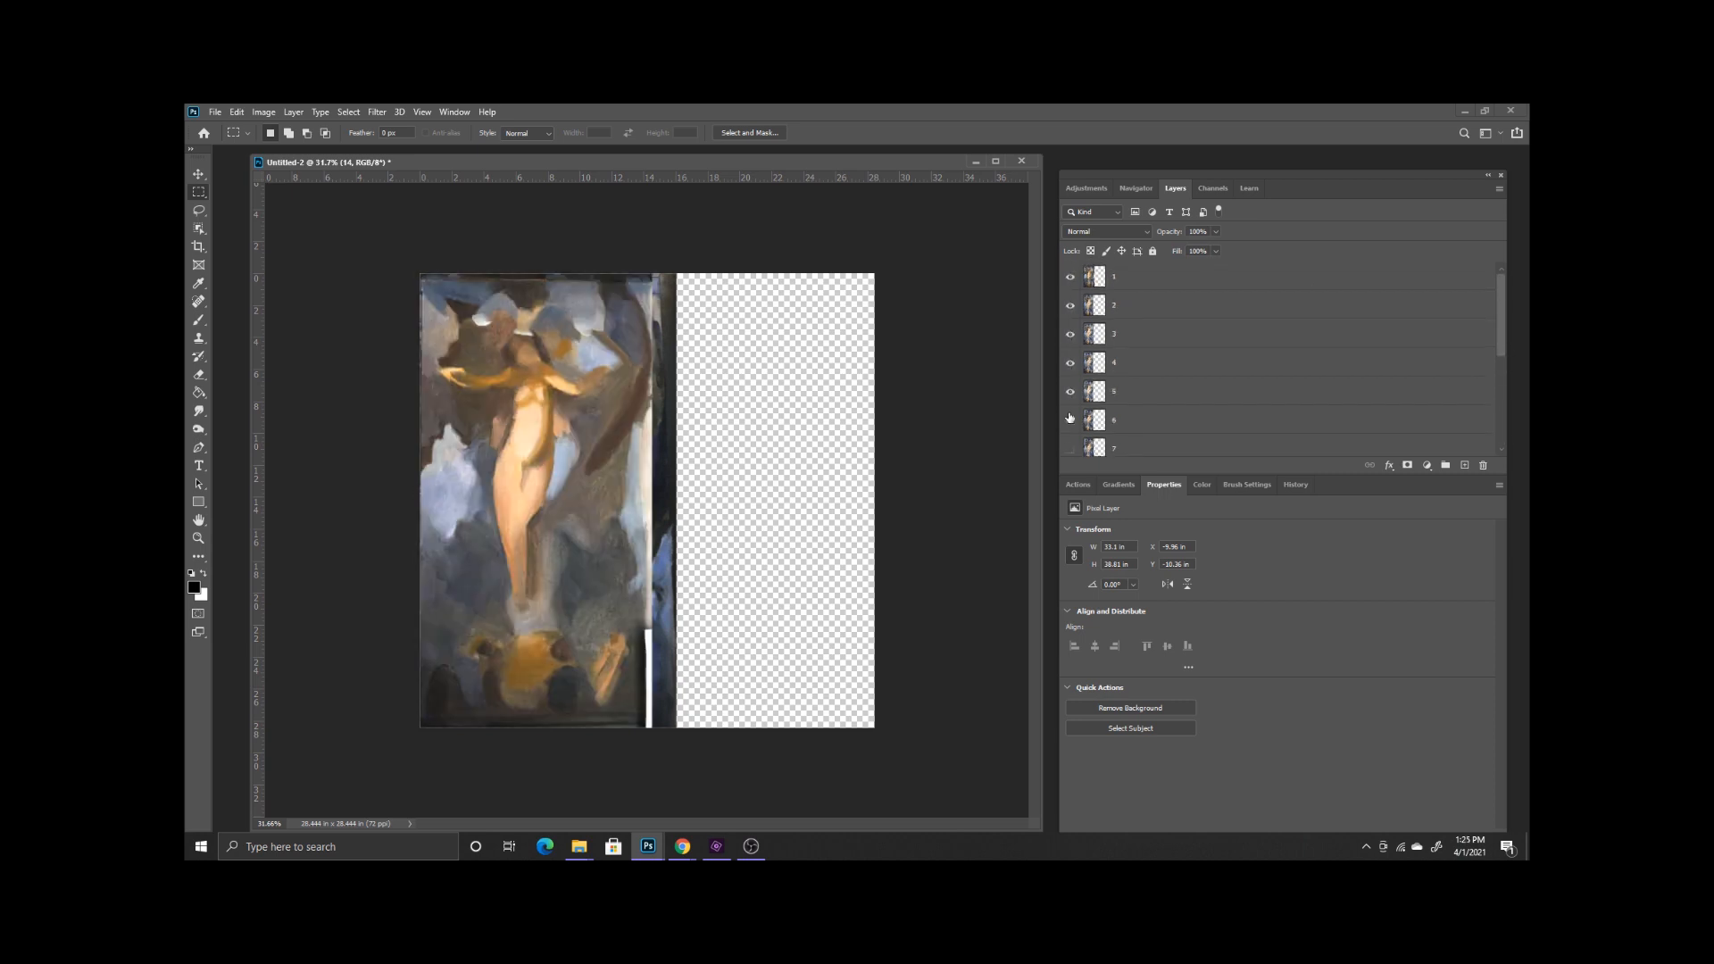
drag(1499, 340, 1500, 323)
- Set the canvas size to 32 by 32 inches
click(263, 112)
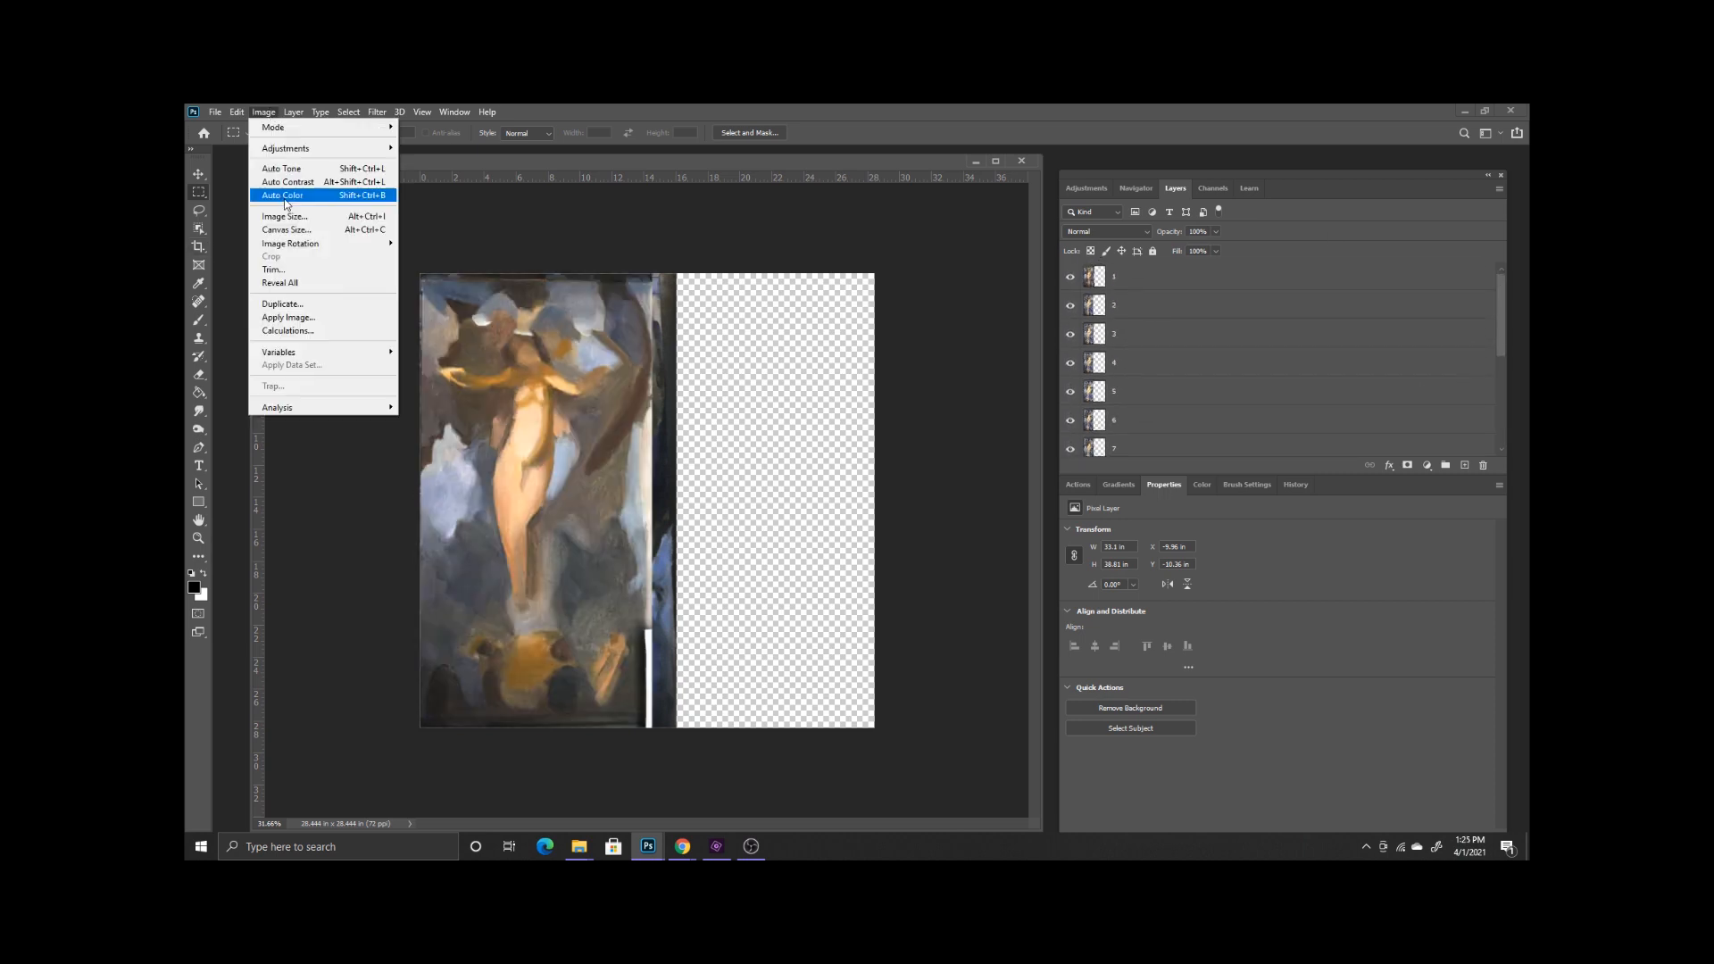
click(287, 223)
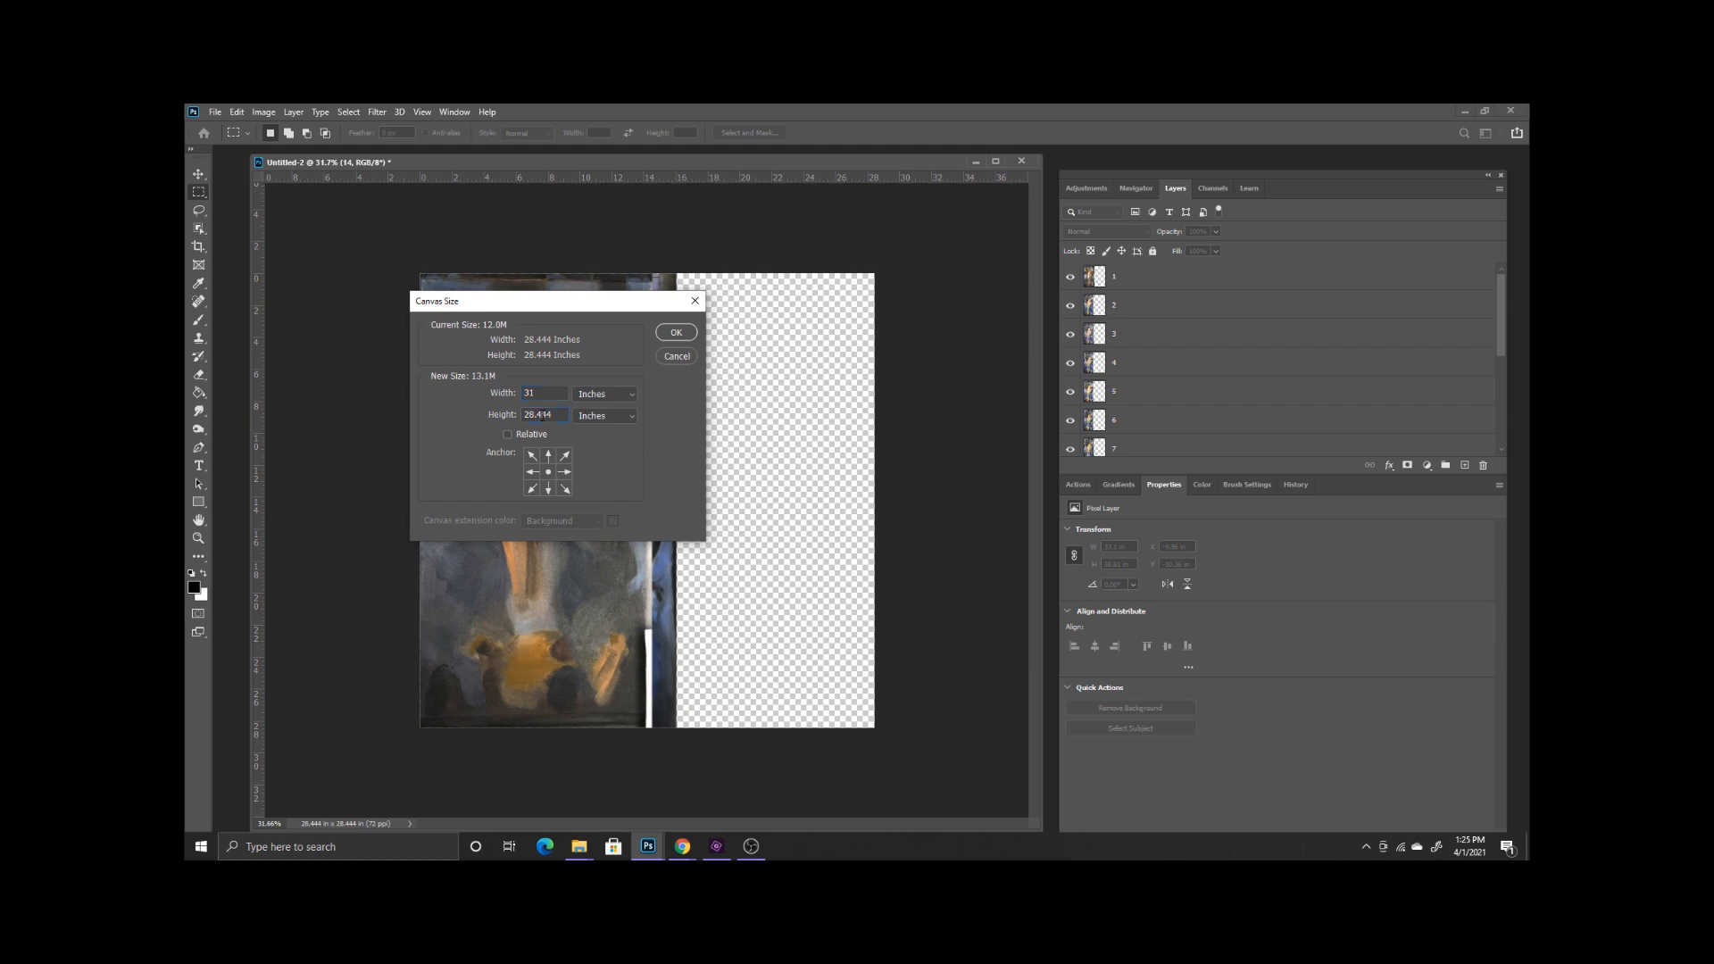
text(32)
key(Return)
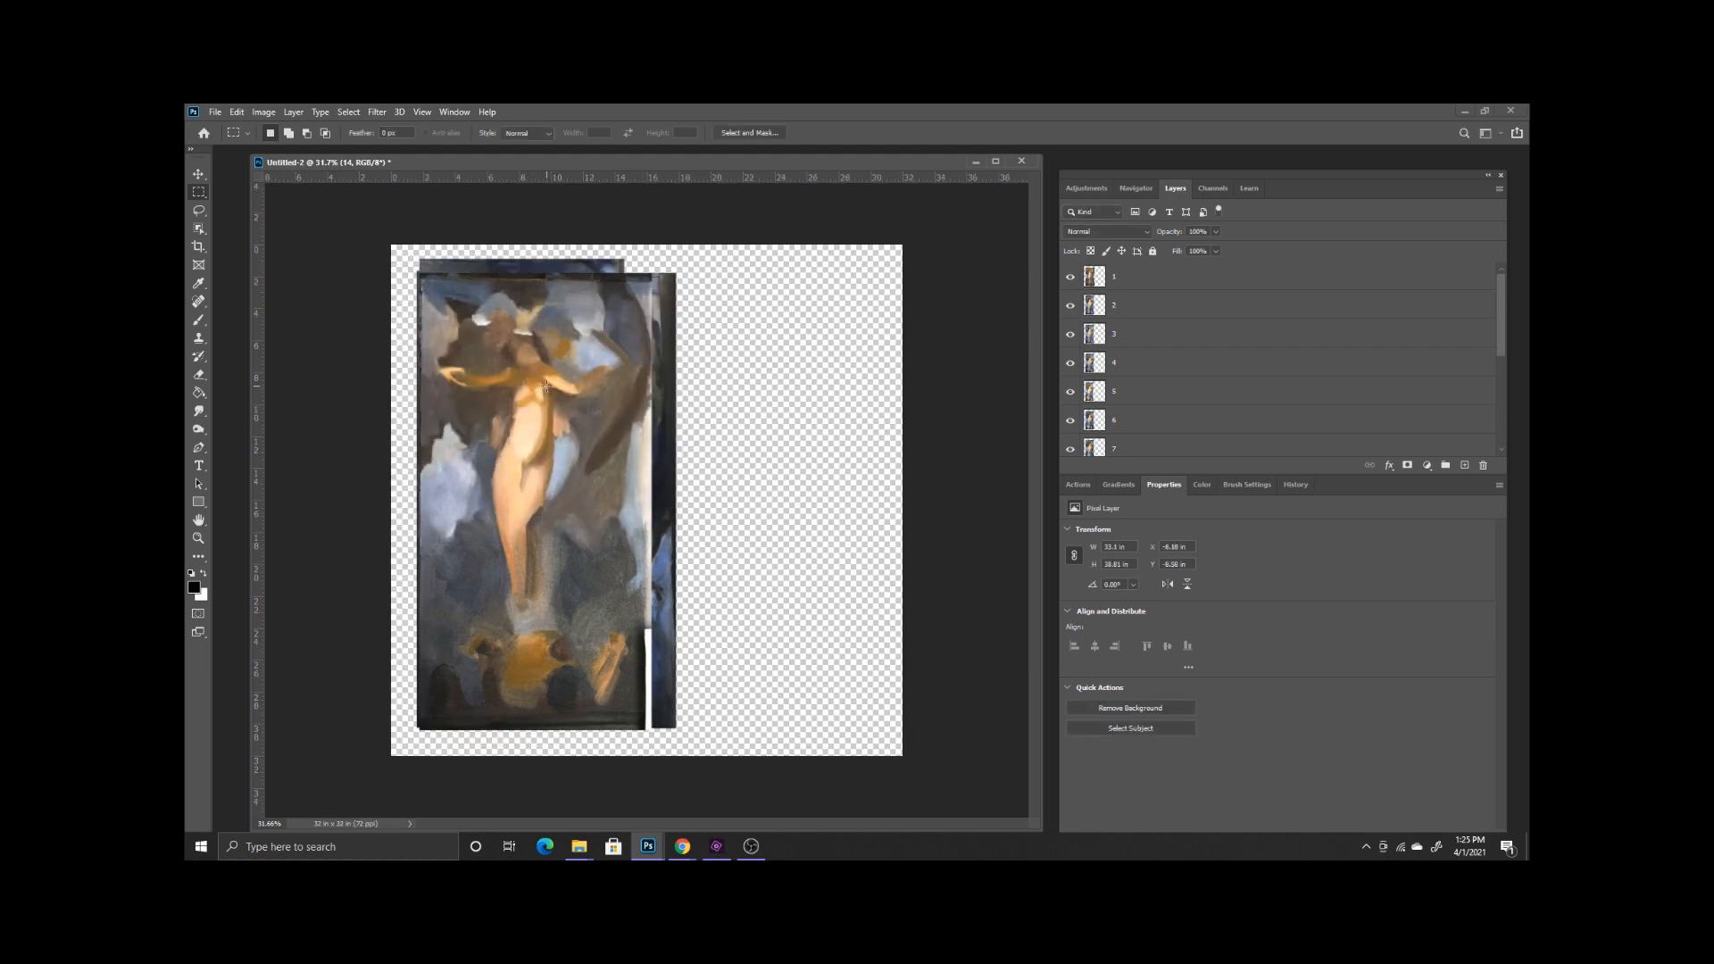
- Crop the canvas around the stacked paintings with a small margin, to about 17.9 by 30.9 inches
click(199, 248)
drag(393, 500, 503, 484)
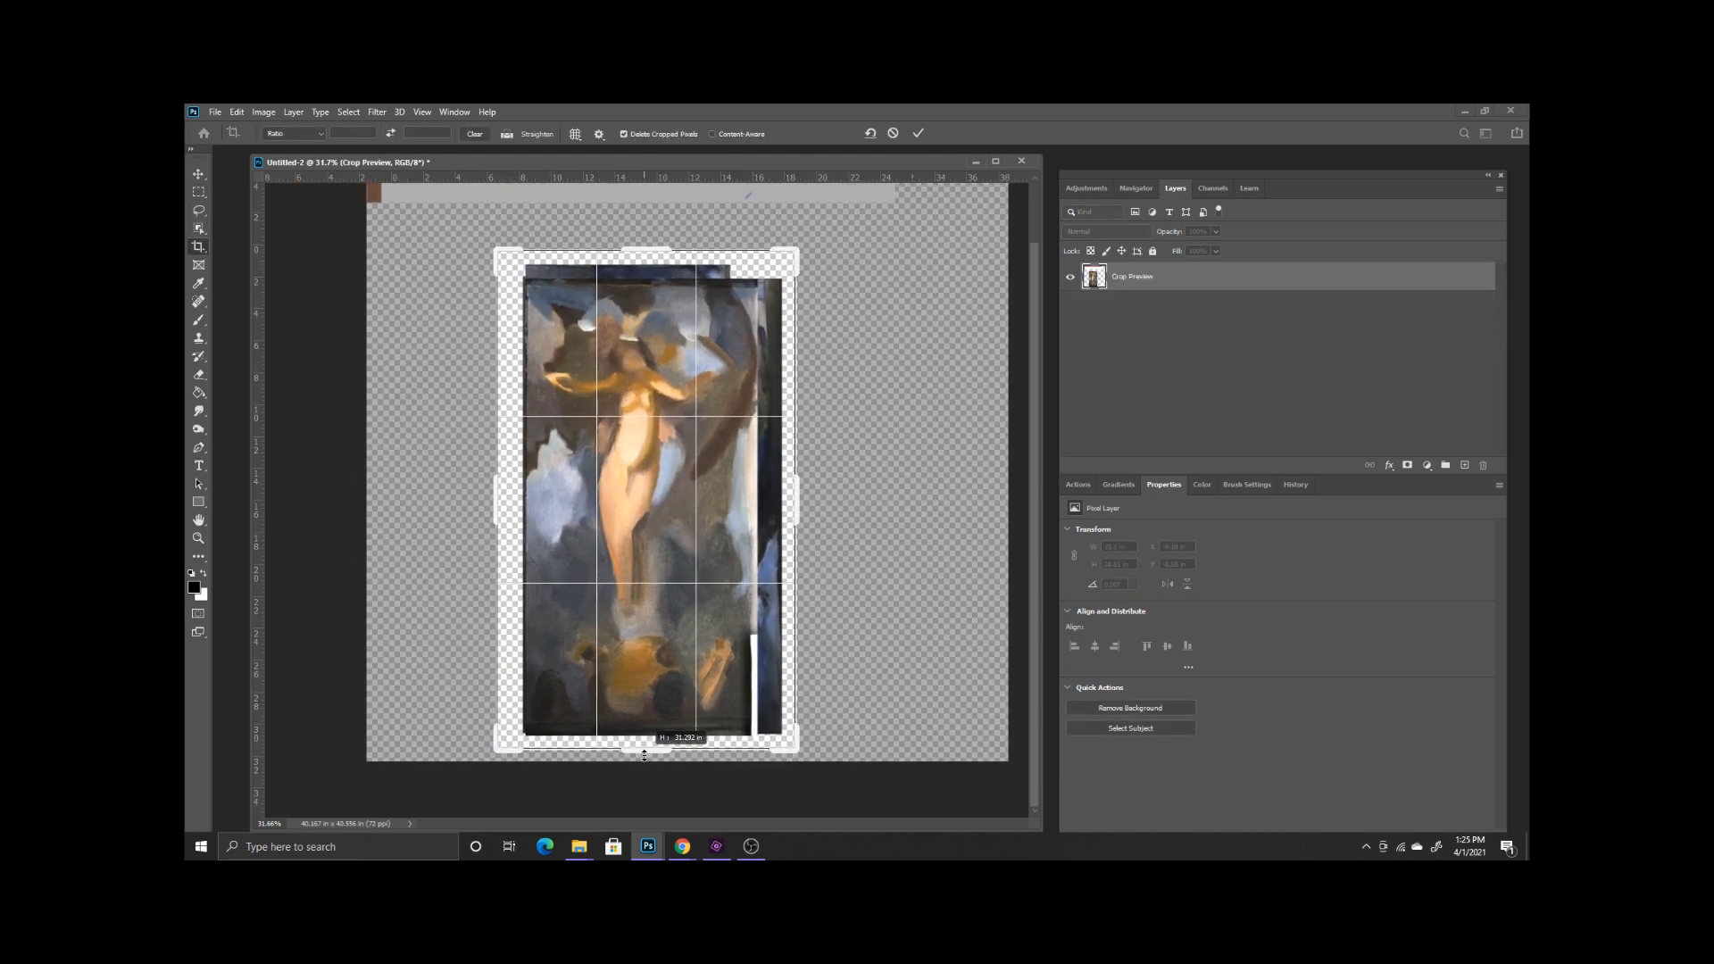
key(Return)
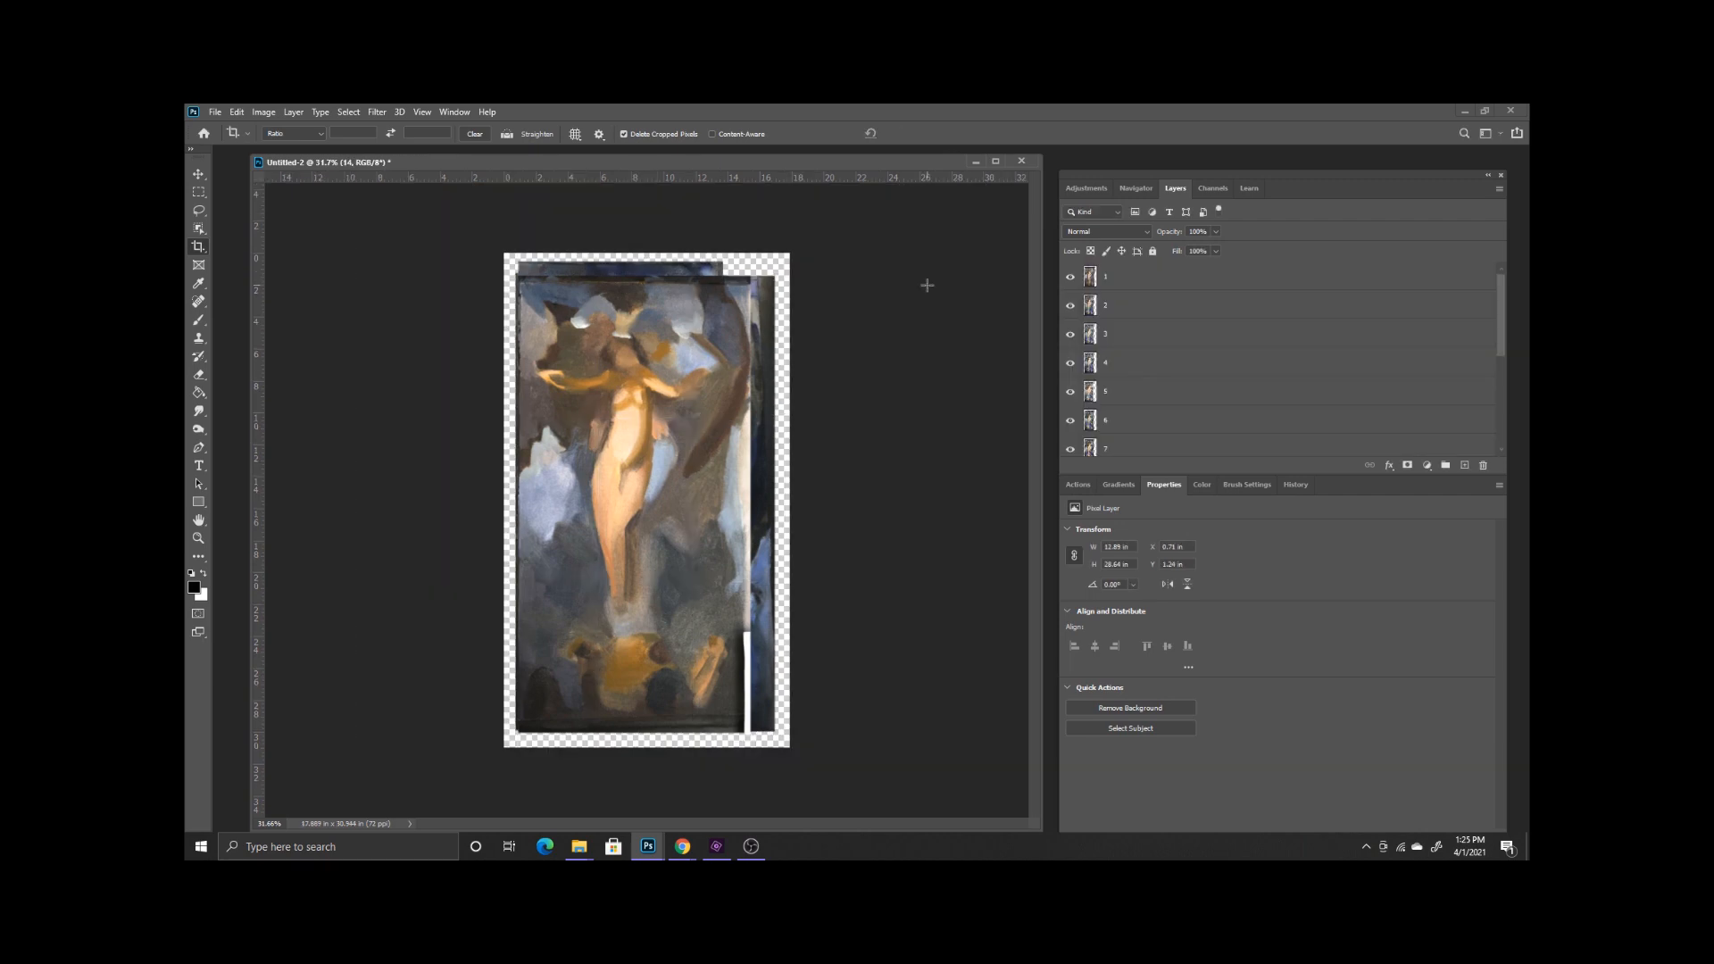
- Hide layers 2 to 14 so that only layer 1 shows, and select layer 1
click(1088, 281)
drag(1071, 305, 1070, 392)
click(1081, 422)
drag(1505, 346, 1504, 437)
drag(1070, 440, 1071, 271)
drag(1502, 384, 1502, 277)
click(1146, 281)
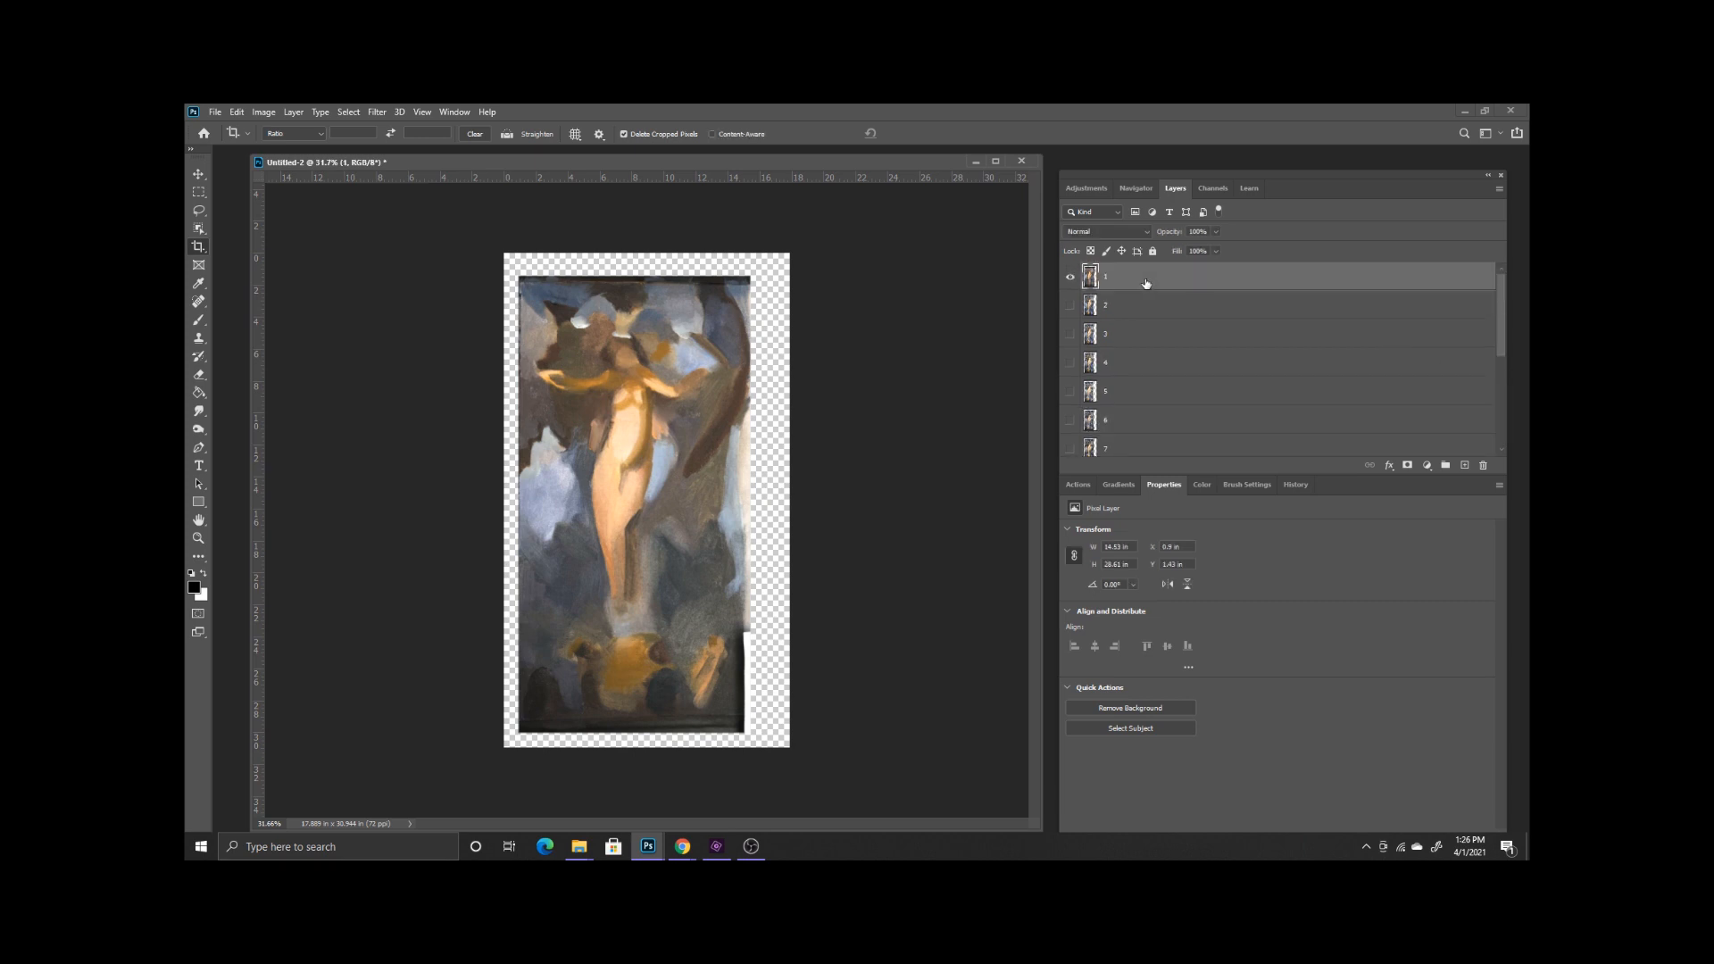
- Fill the transparent surroundings of the painting on layer 1 with black
click(265, 113)
click(566, 239)
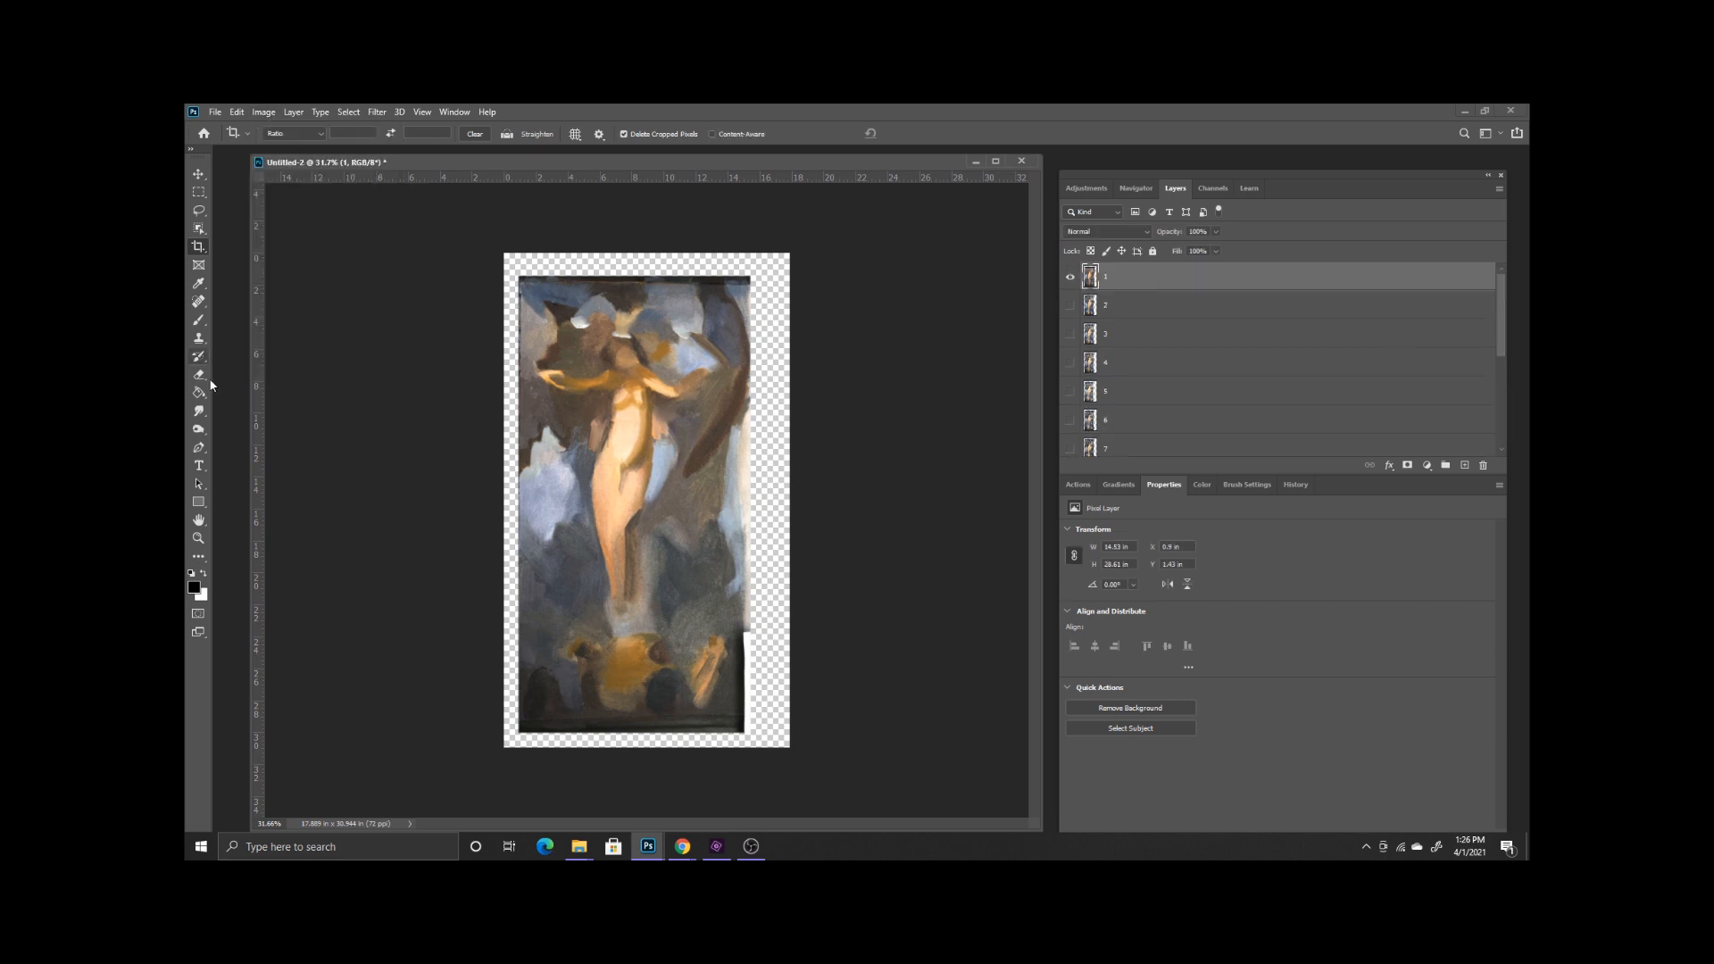
click(509, 261)
- Switch visibility from layer 1 to layer 2 and fill the transparent area around its painting with black
click(1071, 276)
click(1071, 305)
click(1142, 302)
click(742, 387)
key(ctrl+t)
drag(789, 747, 828, 813)
key(Escape)
- Shift the painting on layer 2 sideways to the canvas centre and fill the uncovered strip with black
drag(616, 453, 656, 453)
click(452, 413)
key(g)
click(520, 413)
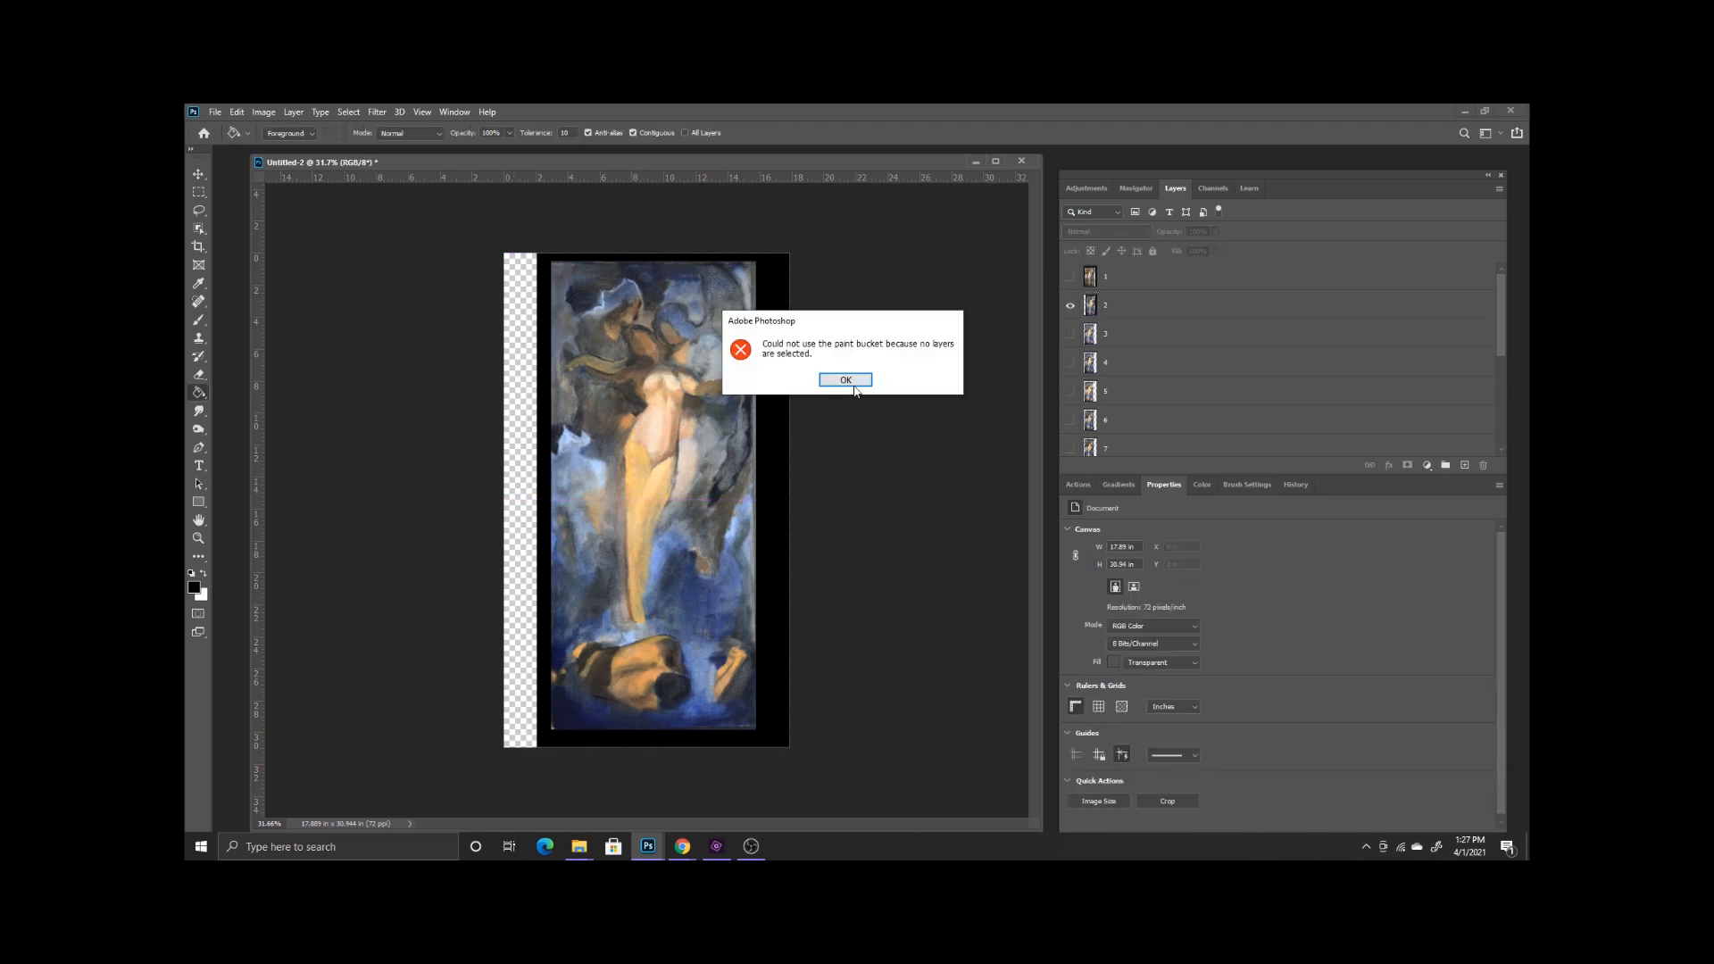
click(847, 380)
click(1171, 309)
click(521, 414)
click(1072, 277)
click(1071, 279)
- Switch visibility from layer 2 to layer 3 and fill the transparent area around its painting with black
click(1090, 337)
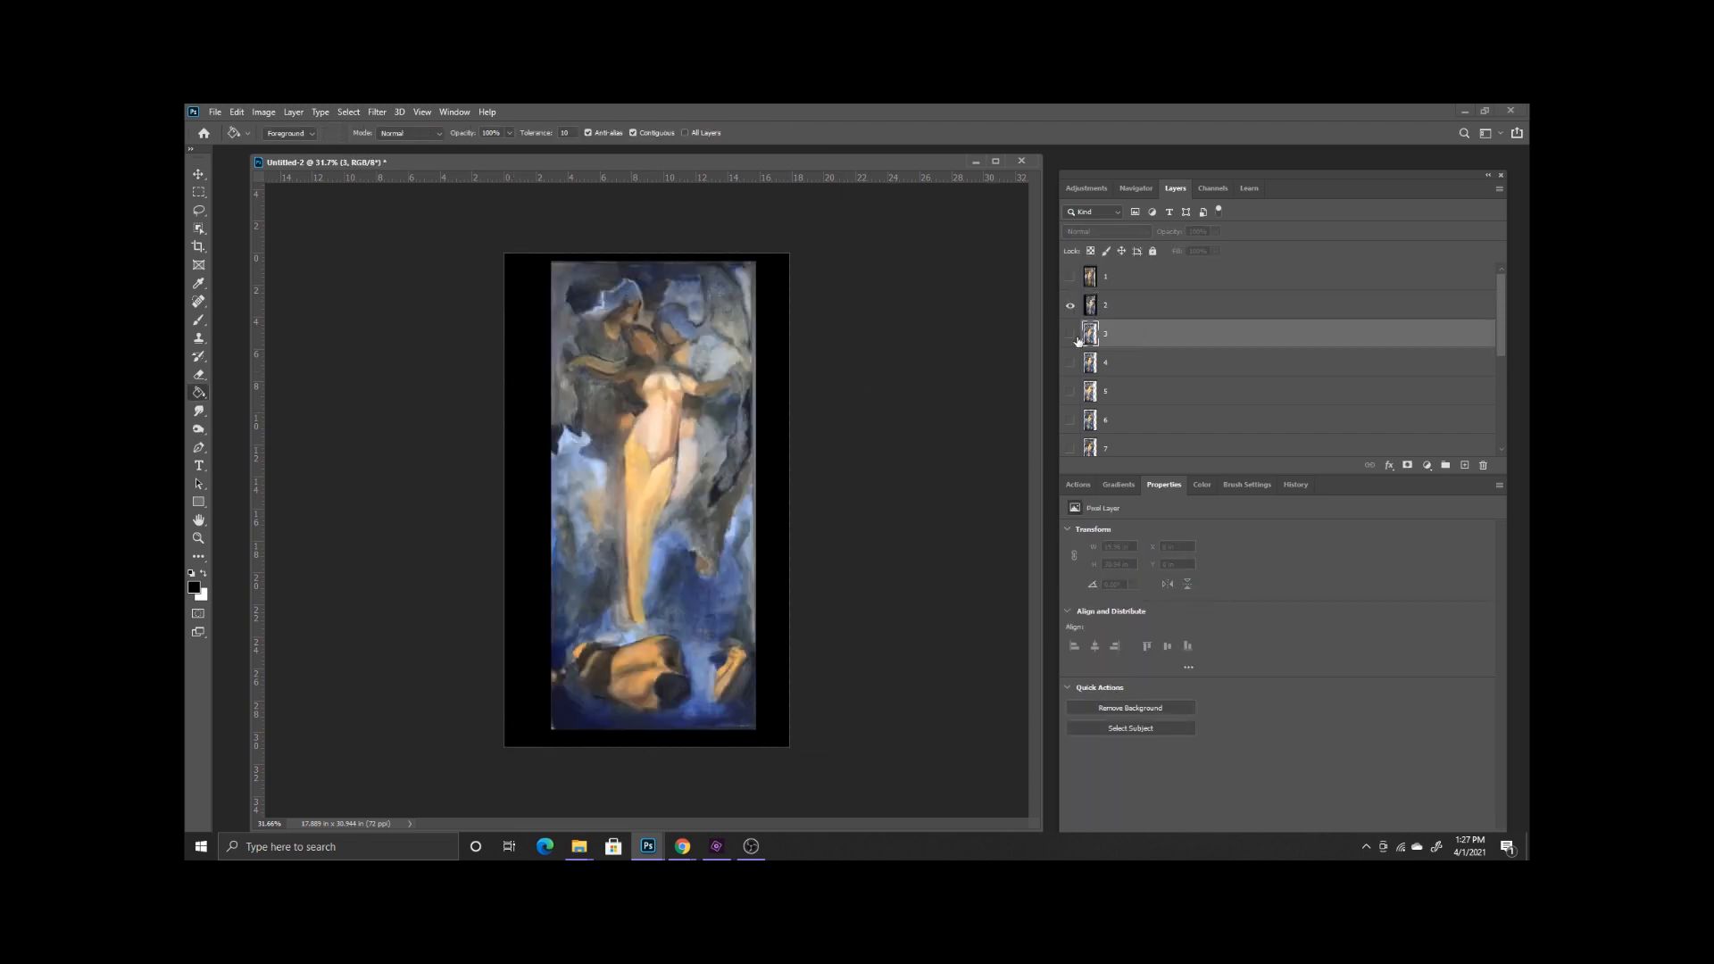
click(1070, 335)
click(1070, 306)
click(784, 403)
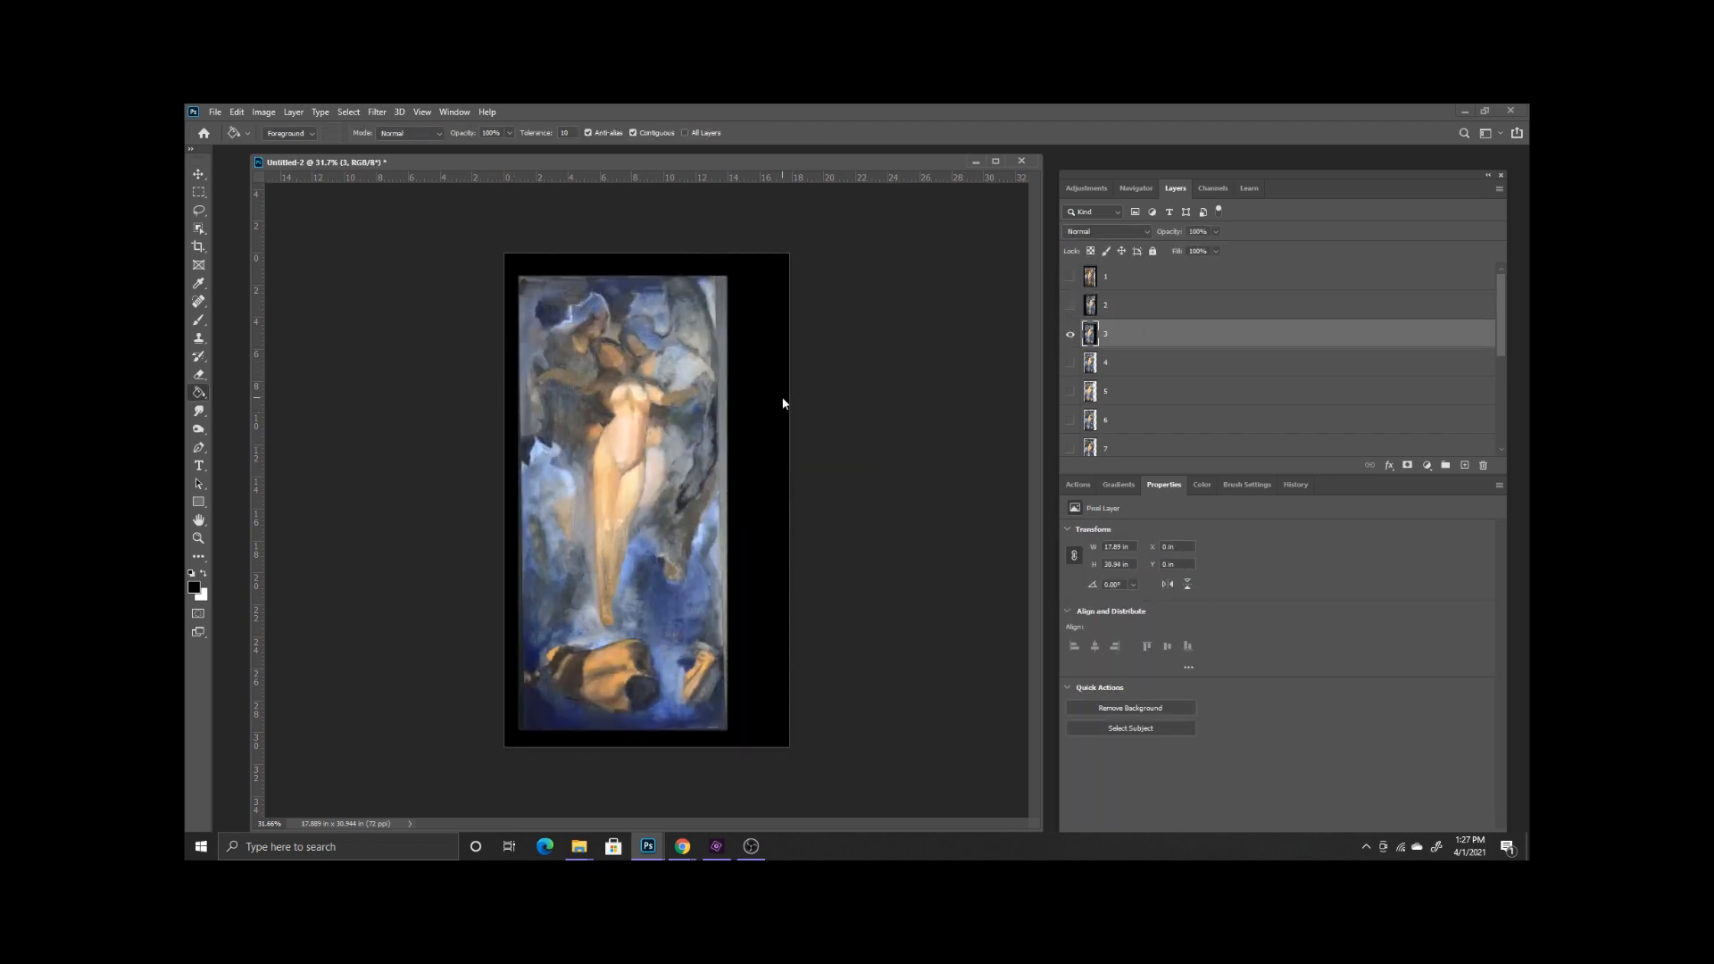
- Shift the painting on layer 3 sideways to the canvas centre and fill the uncovered strip with black
click(200, 176)
drag(503, 407, 531, 407)
click(199, 393)
click(517, 402)
- Show layer 4 instead of layer 3, centre its painting on the canvas and fill the transparent surroundings with black
click(1070, 335)
click(1070, 363)
click(1104, 364)
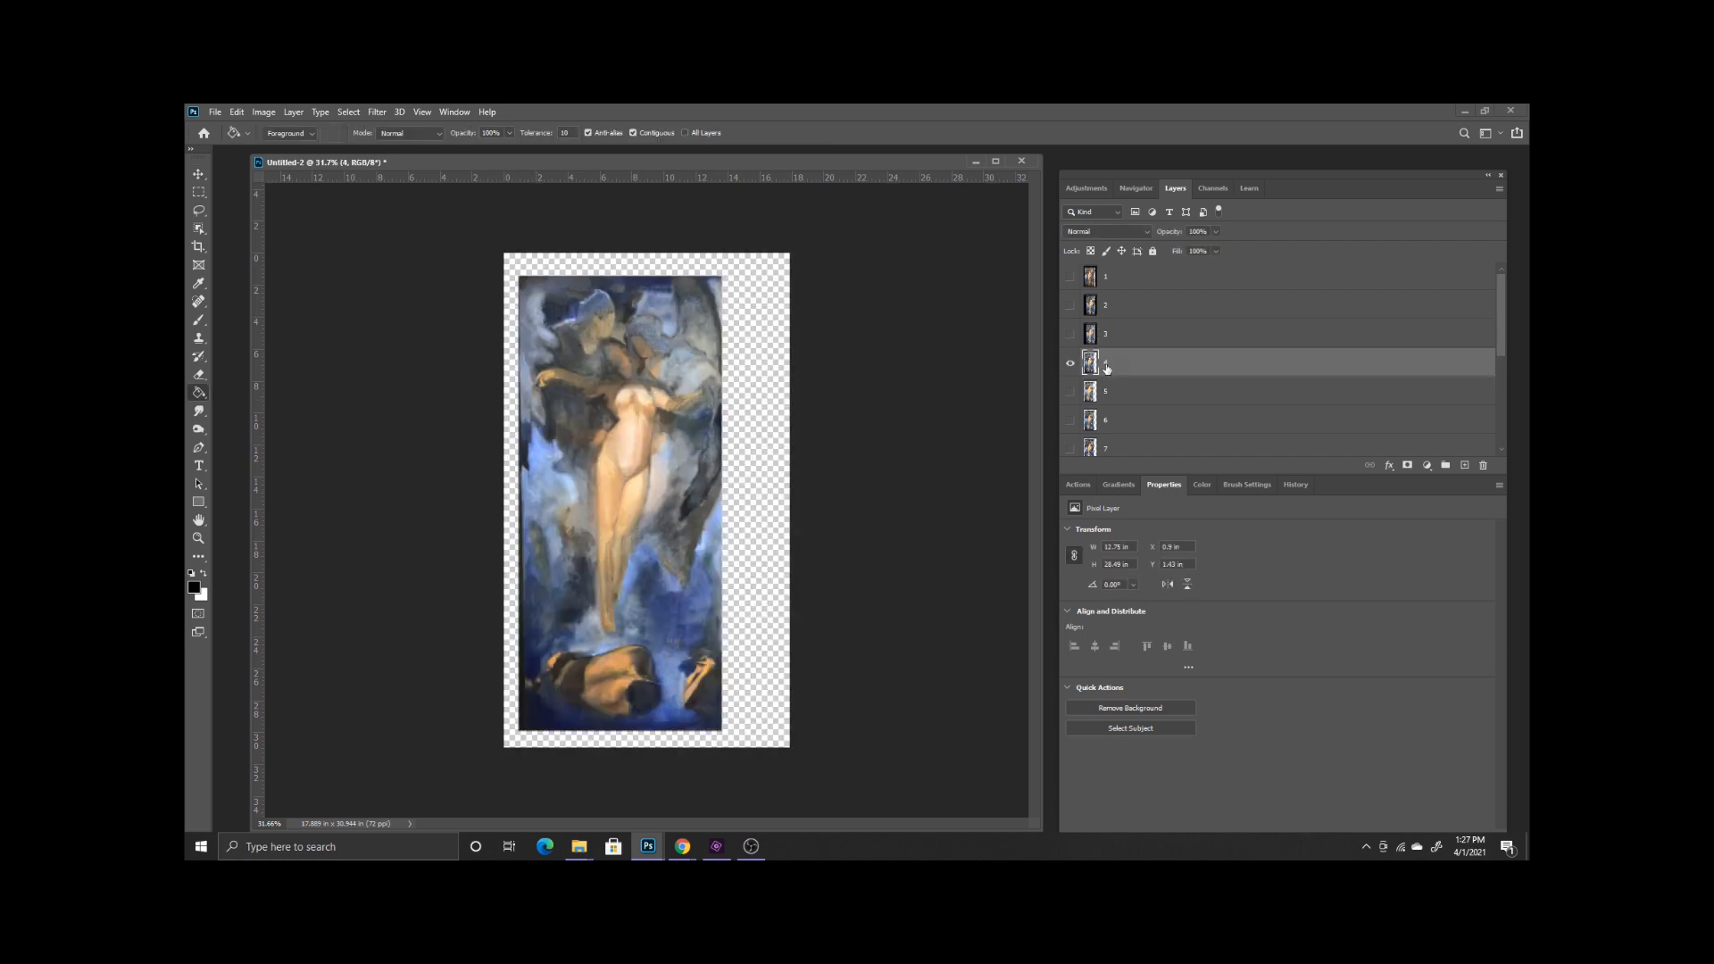
click(199, 175)
drag(558, 398, 585, 398)
click(200, 392)
click(525, 402)
- Show layer 5 instead of layer 4, centre its painting on the canvas and fill the transparent surroundings with black
click(1070, 392)
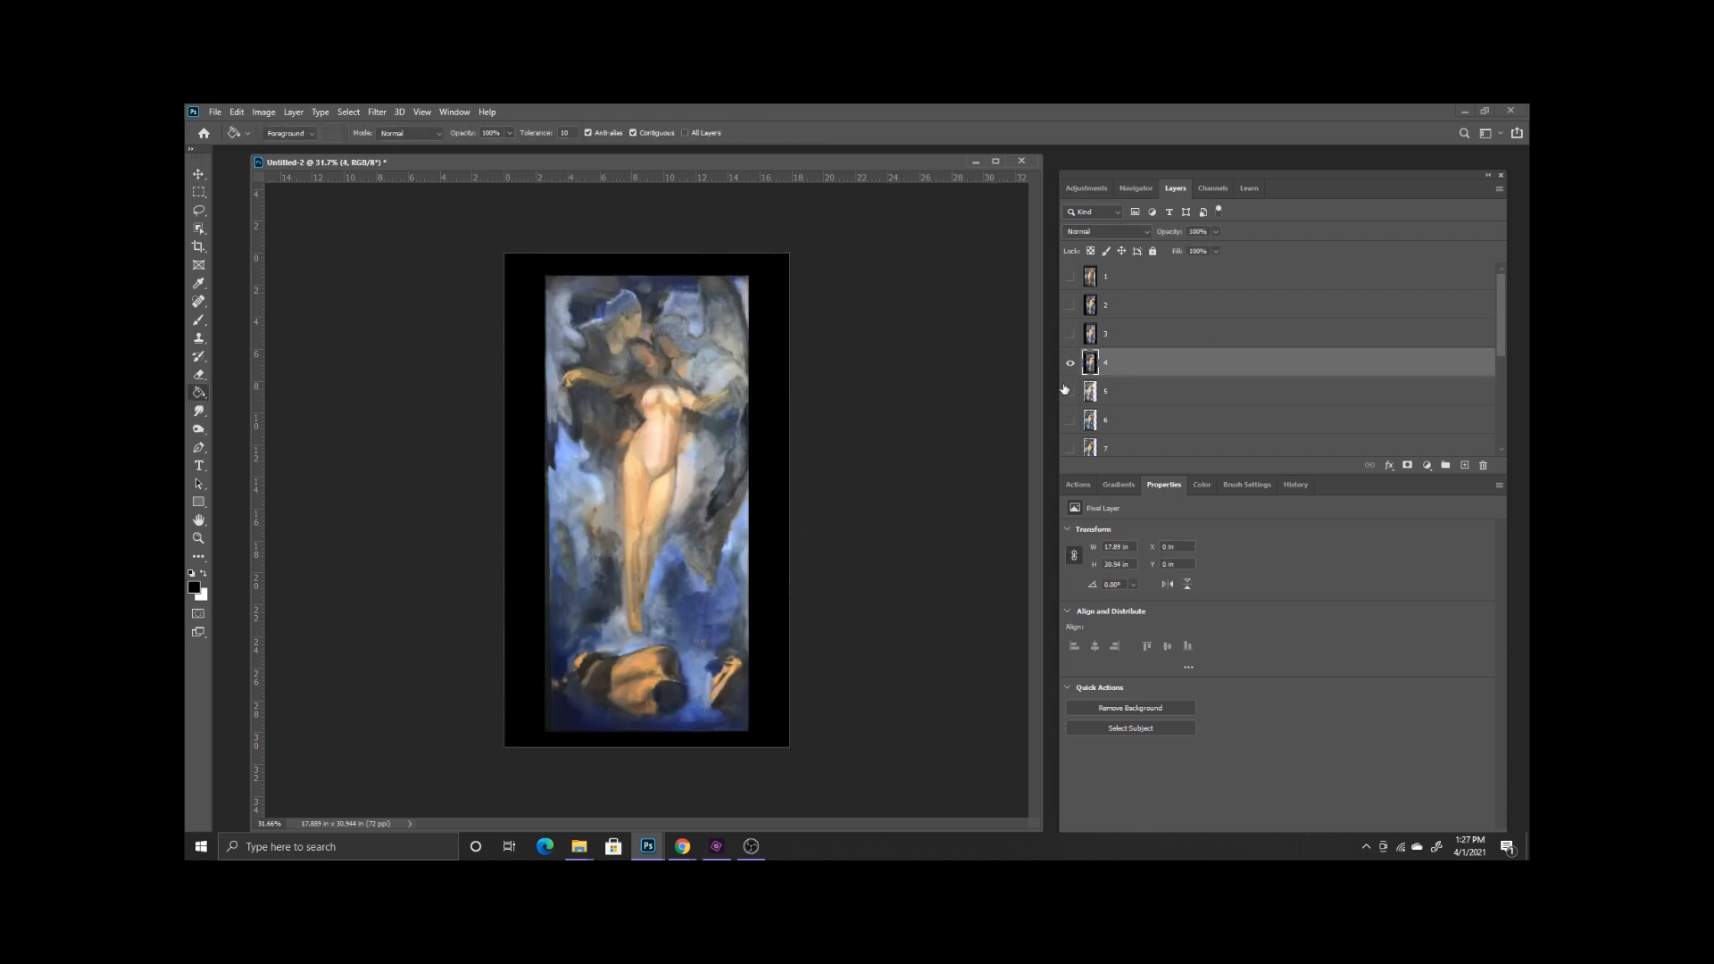
click(1070, 364)
click(1103, 393)
click(199, 175)
drag(555, 416, 585, 416)
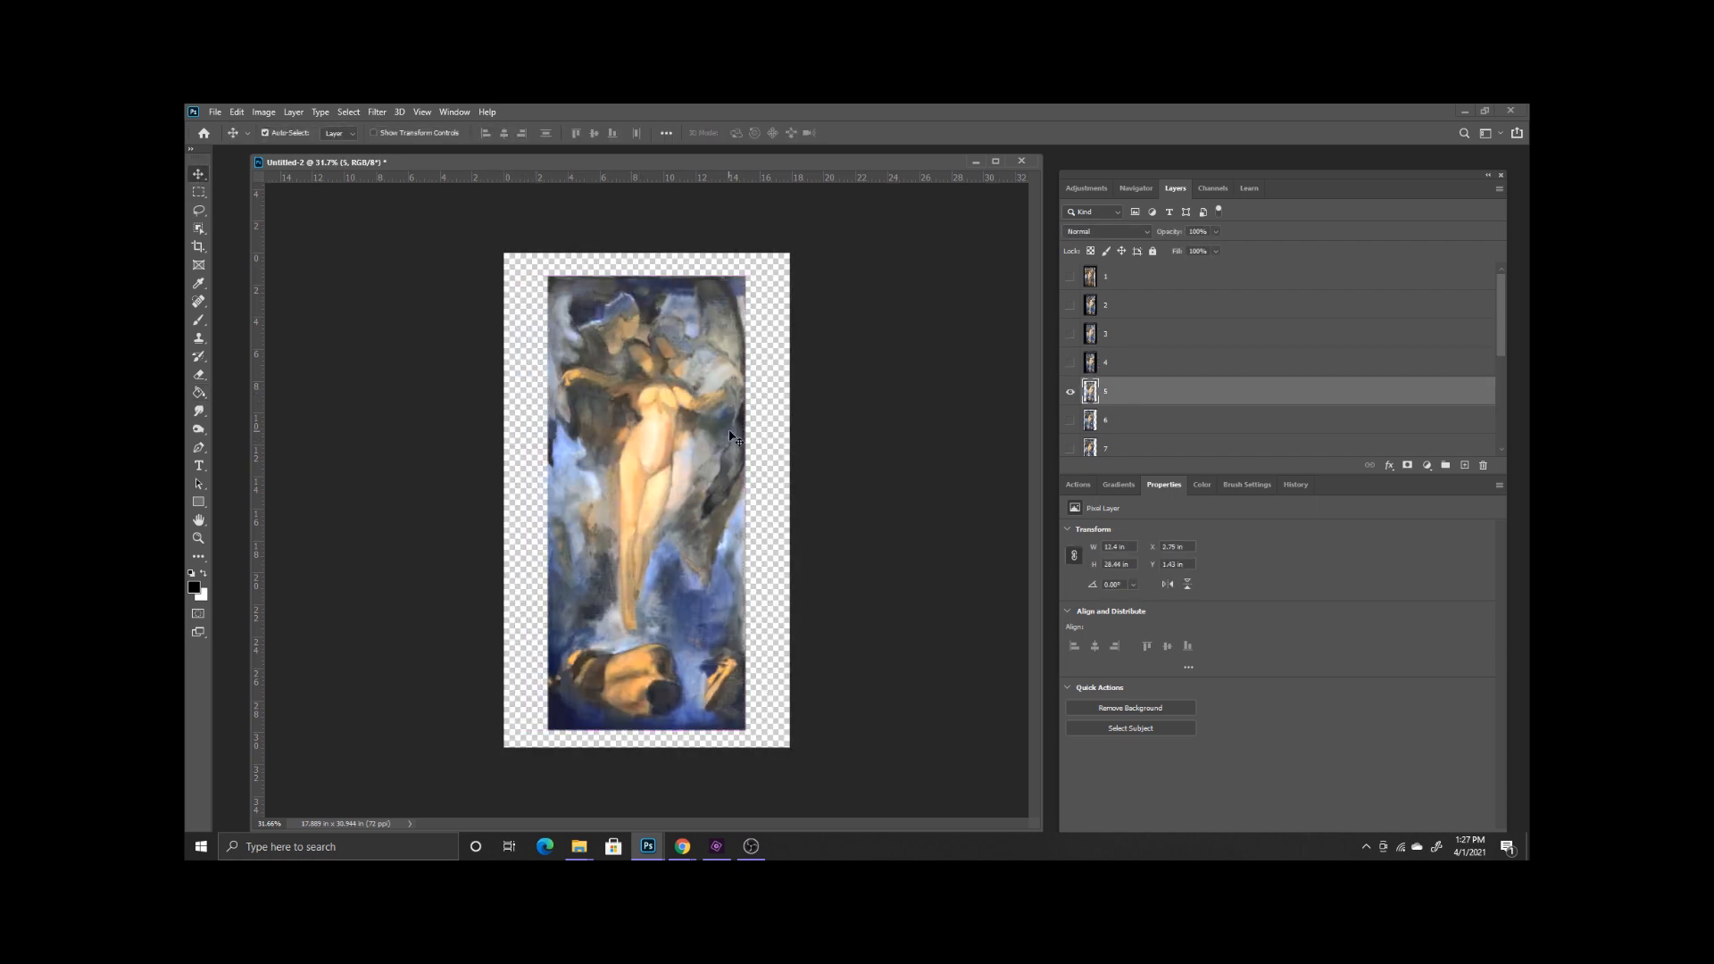
click(497, 430)
- Show layer 6 instead of layer 5, centre its painting on the canvas and fill the transparent surroundings with black
click(1070, 392)
click(1070, 421)
click(1103, 420)
click(199, 175)
mouse_move(618, 449)
mouse_down()
mouse_move(647, 447)
mouse_move(602, 417)
mouse_move(626, 417)
mouse_up()
click(199, 392)
click(524, 414)
- Show layer 7 instead of layer 6, centre its painting on the canvas and fill the transparent surroundings with black
click(1070, 421)
click(1103, 449)
click(1070, 441)
click(199, 175)
click(199, 393)
click(525, 369)
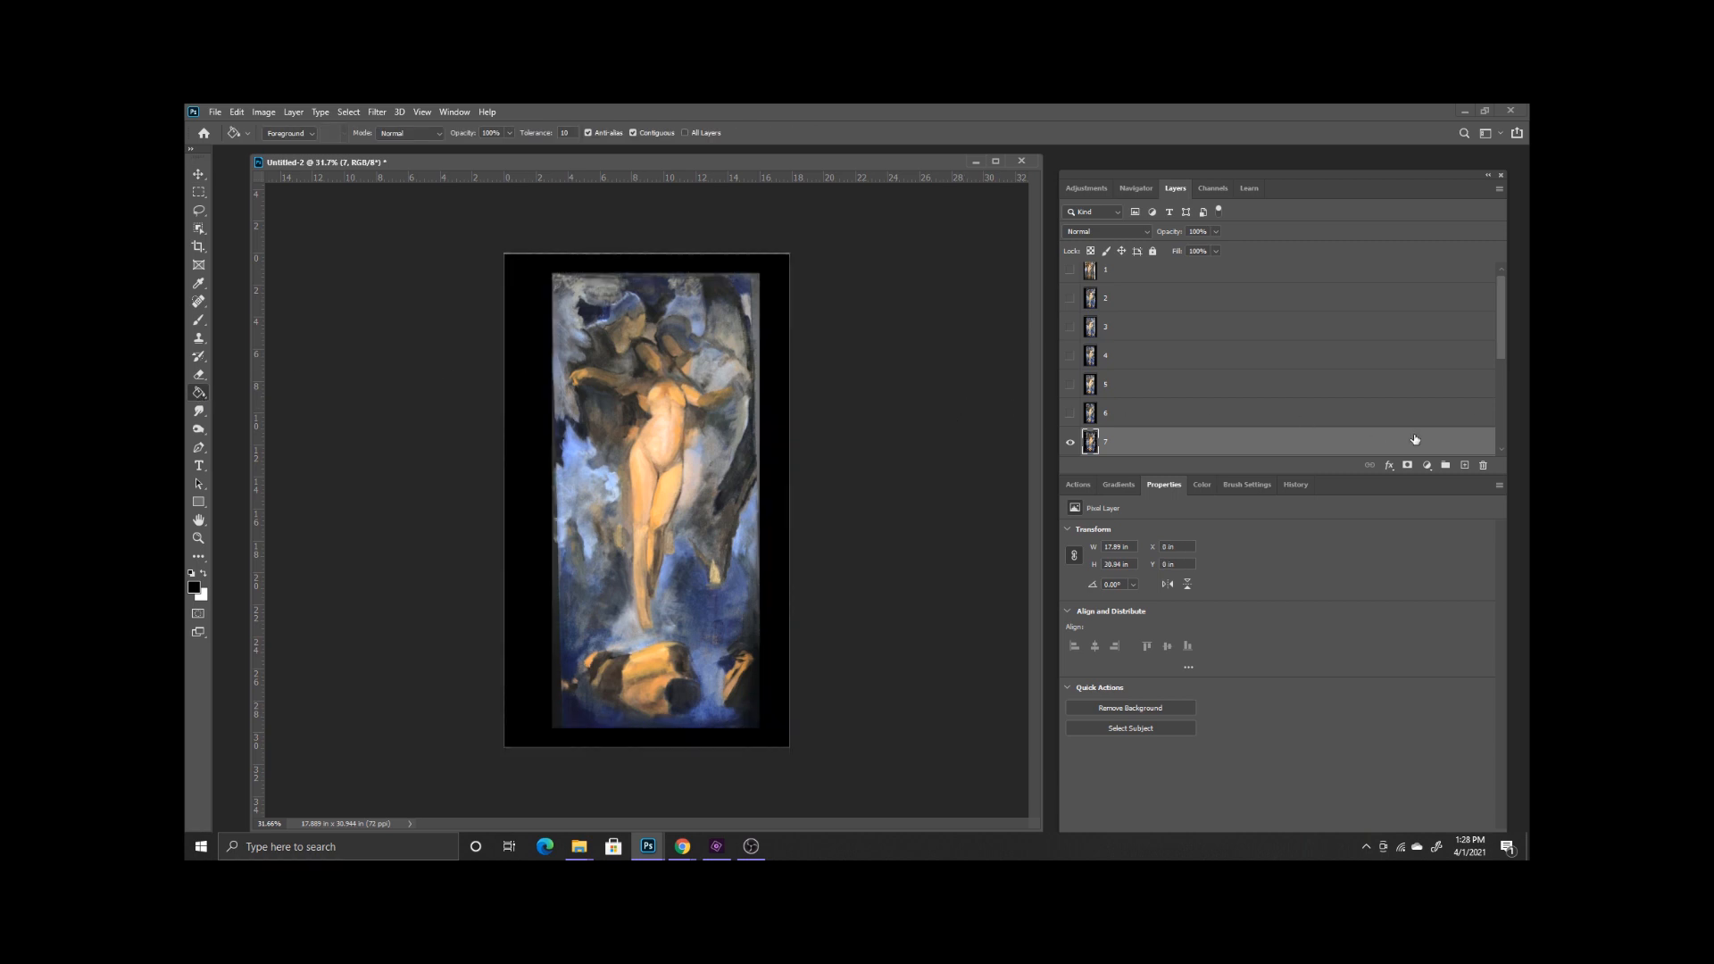
- Try to centre the painting on layer 8 and fill its transparent surroundings with black
click(1502, 449)
click(1070, 299)
click(1114, 333)
click(1071, 328)
click(199, 175)
drag(543, 395, 572, 395)
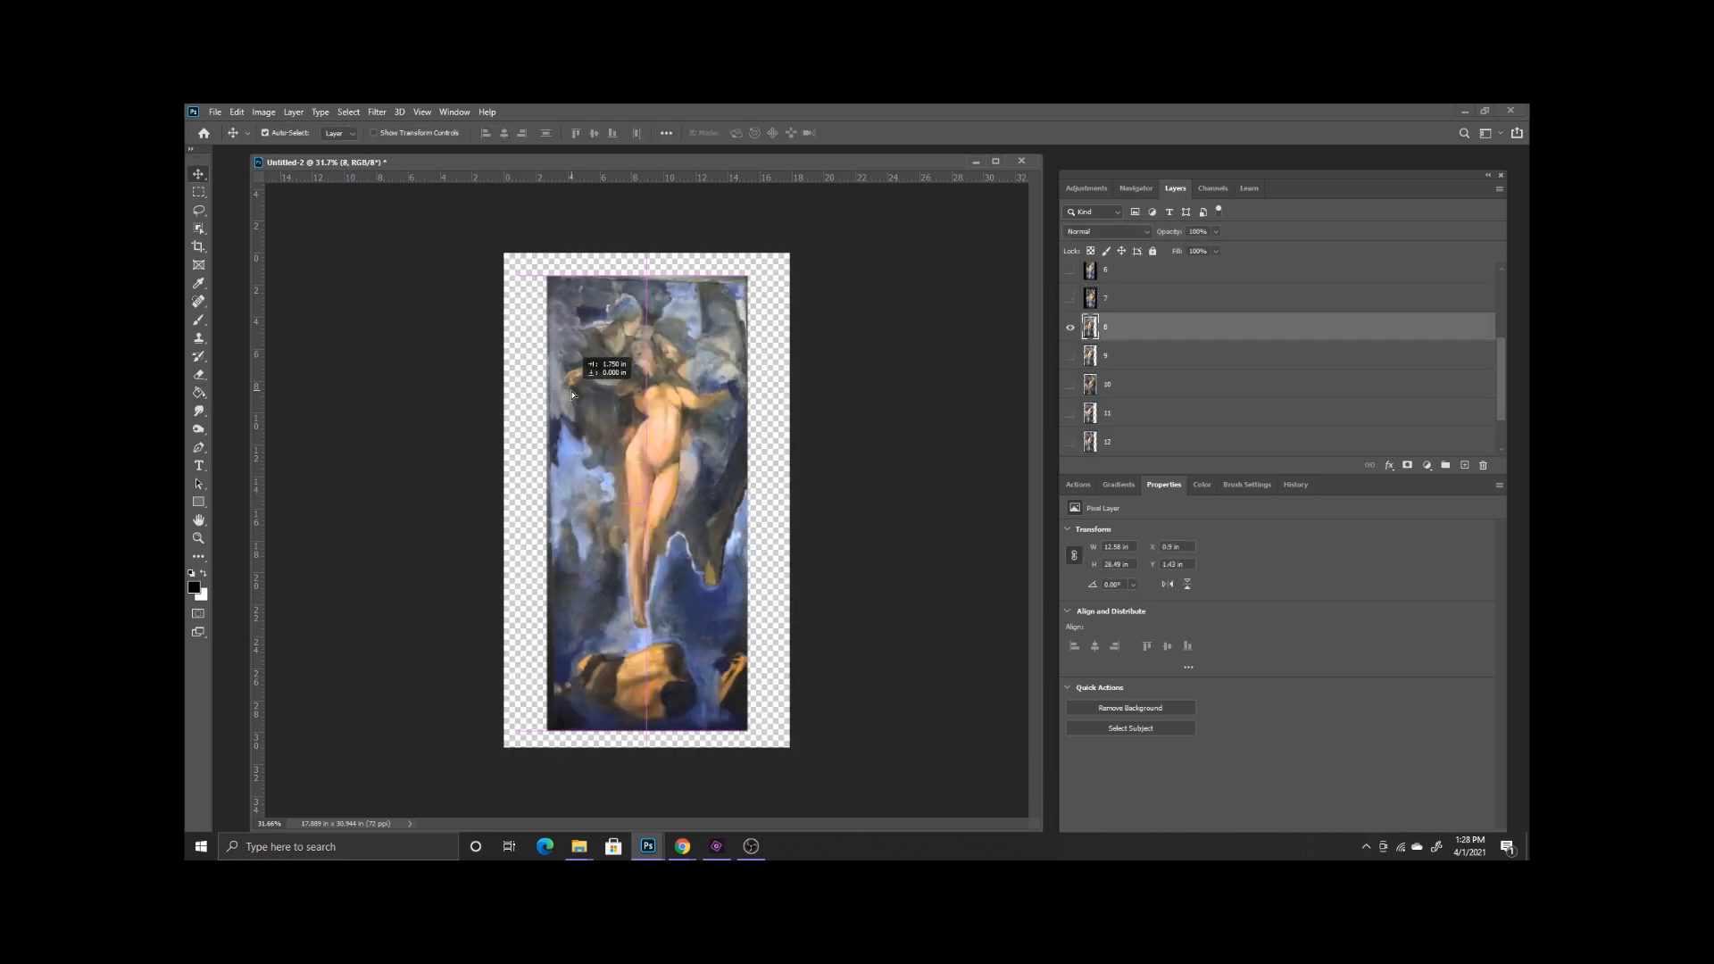
click(199, 393)
click(532, 425)
click(1070, 328)
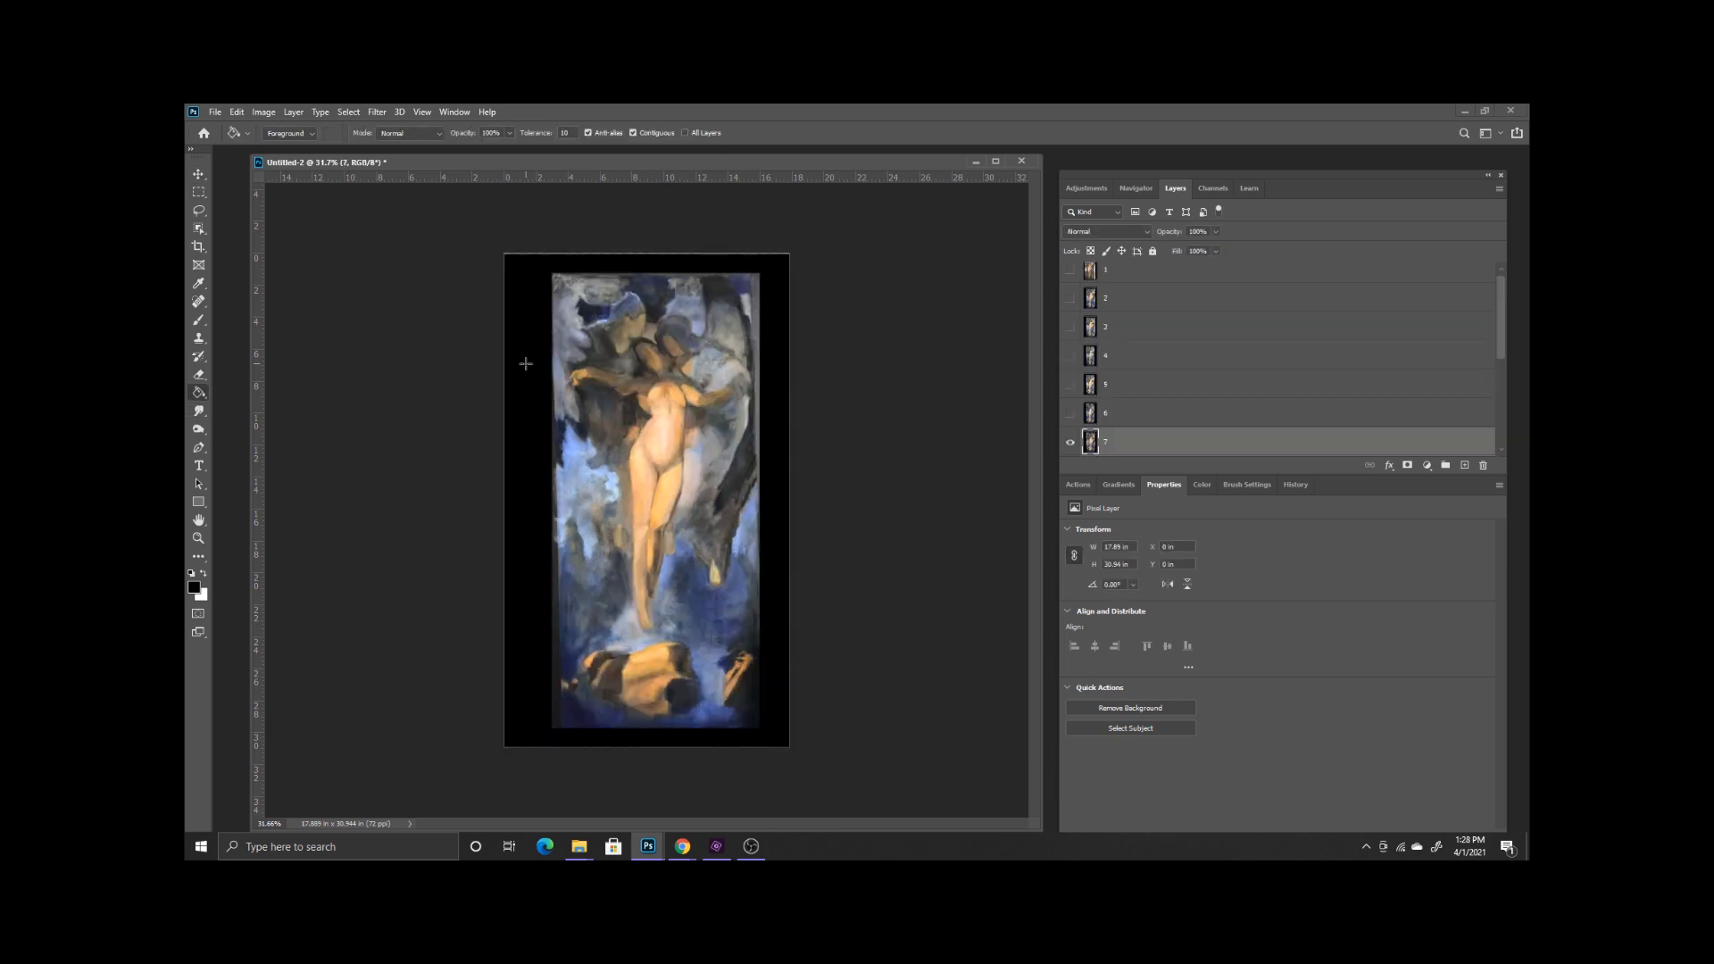
- Show layer 8 instead of layer 7, centre its painting on the canvas and fill the transparent surroundings with black
click(1502, 450)
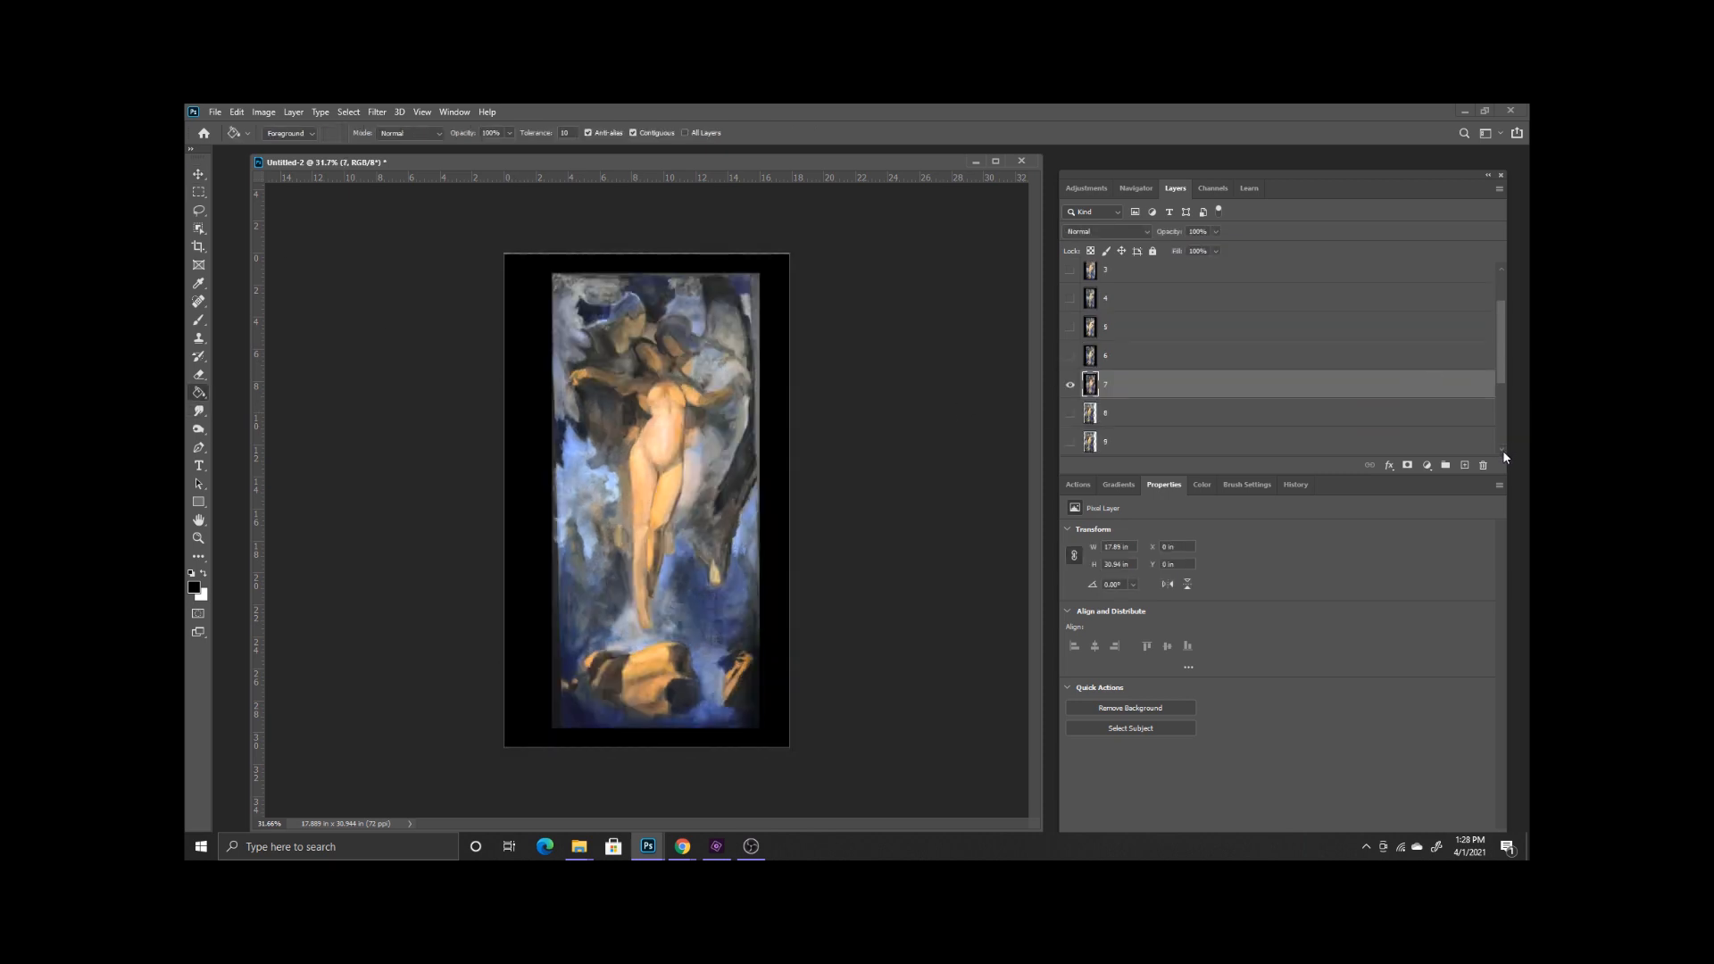
click(1502, 450)
click(1070, 299)
click(1113, 327)
click(1070, 327)
key(v)
drag(546, 361, 575, 361)
click(199, 392)
click(529, 422)
- Show layer 9 instead of layer 8, centre its painting on the canvas and fill the transparent surroundings with black
click(1070, 328)
click(1070, 356)
click(198, 174)
drag(591, 410, 611, 408)
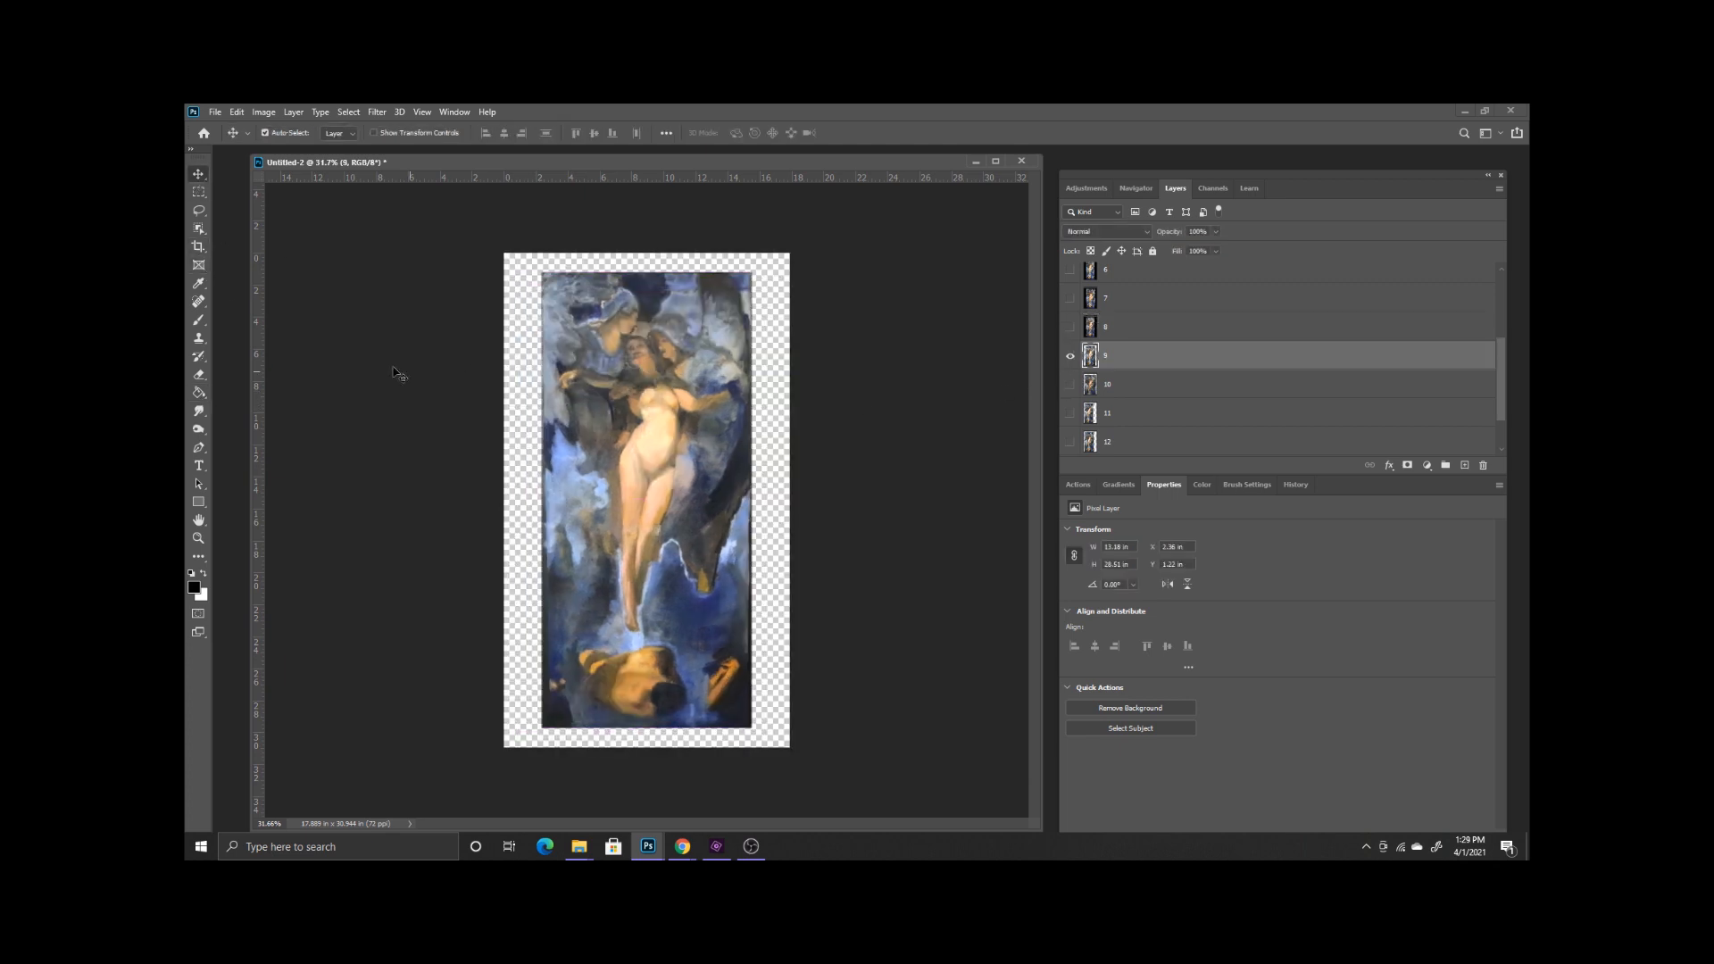
click(199, 395)
click(525, 420)
- Switch visibility from layer 9 to layer 10 and fill the transparent border around its painting with black
click(1070, 357)
click(1070, 384)
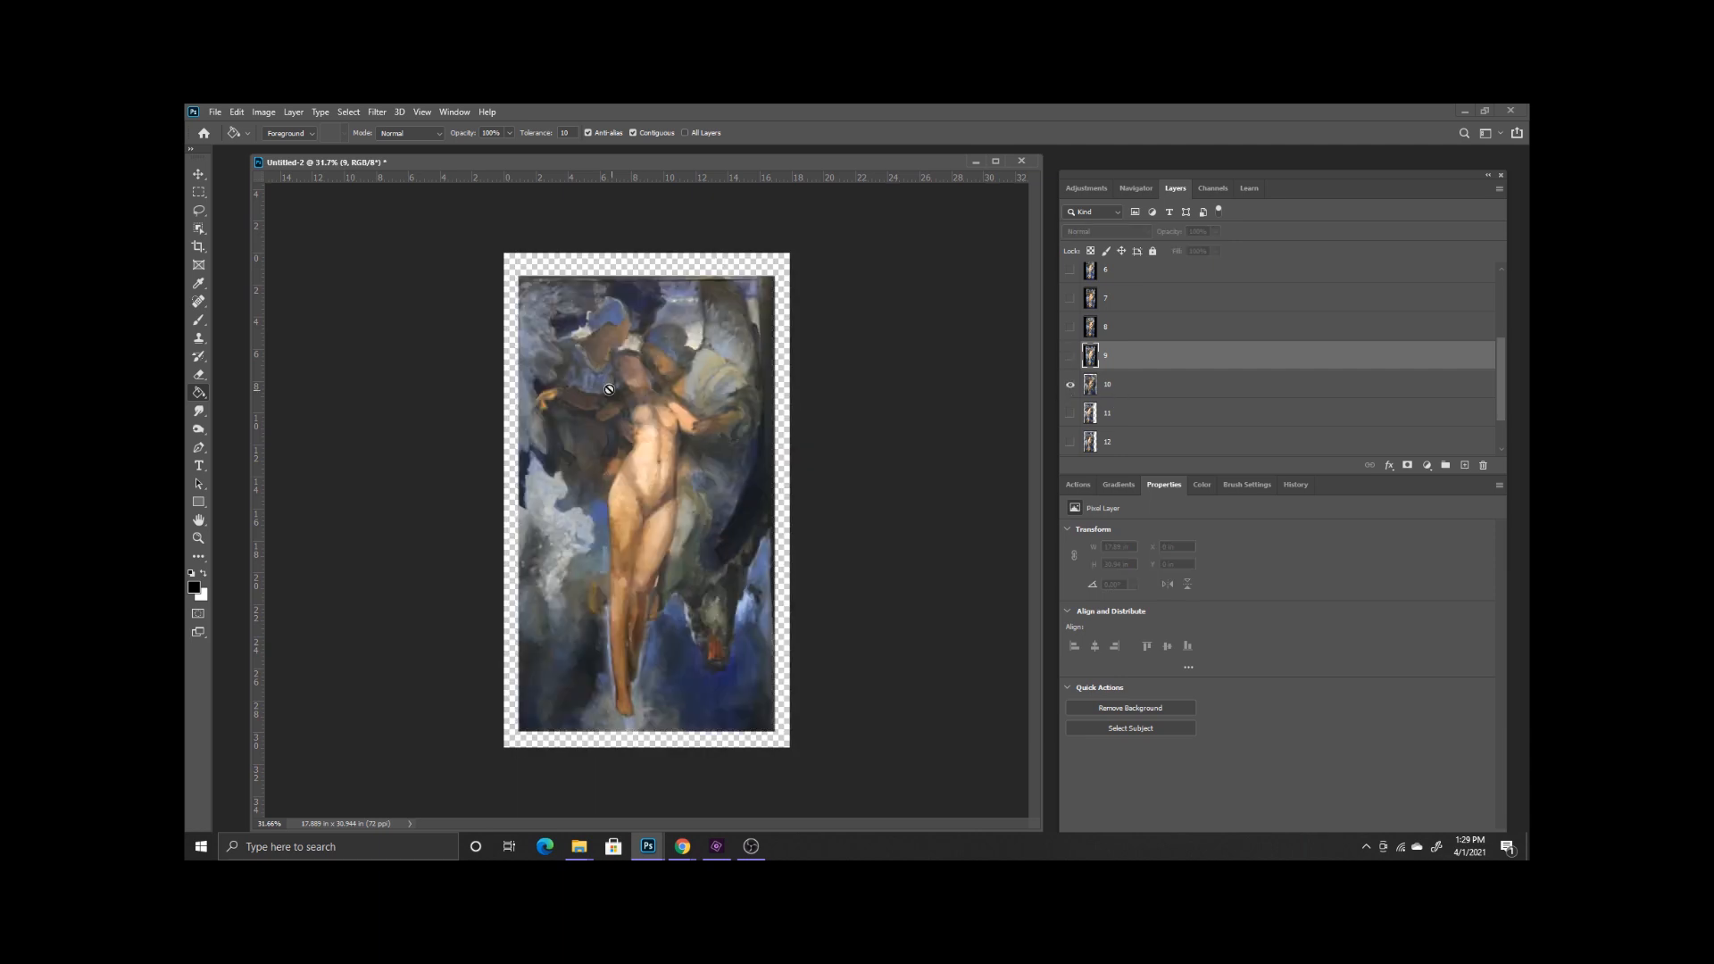
click(1151, 396)
click(518, 400)
- Switch visibility from layer 10 to layer 11 and shift its painting to the canvas centre
click(1150, 413)
click(1070, 385)
click(1071, 413)
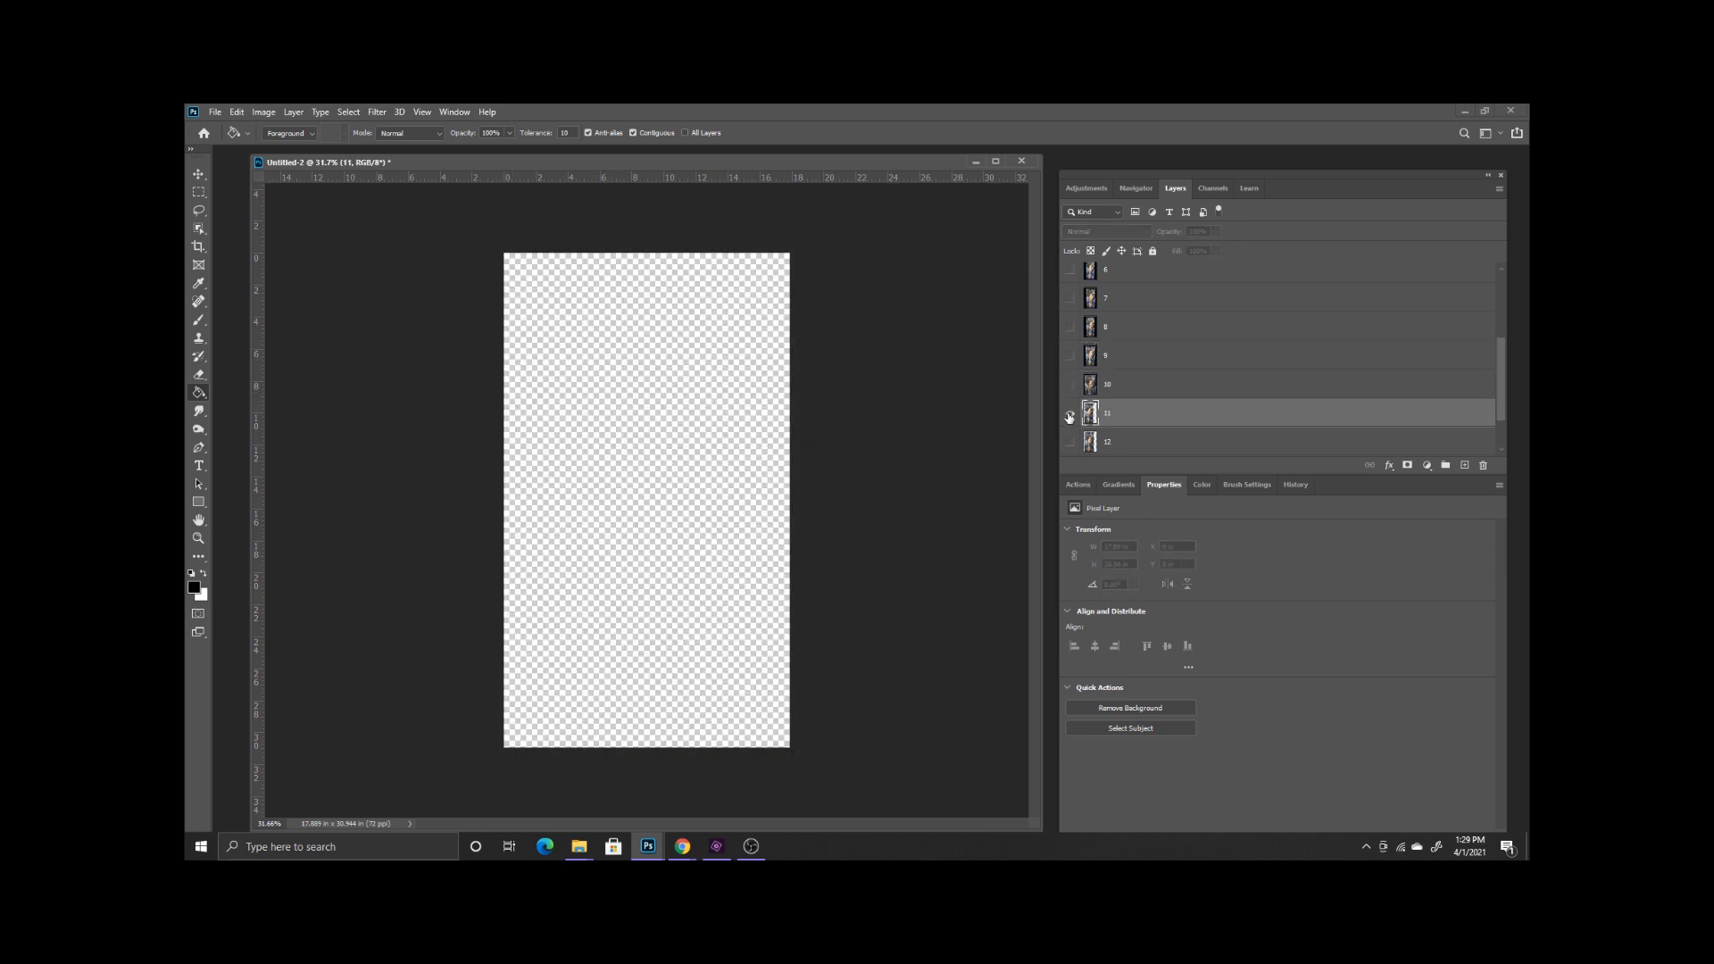
key(v)
drag(554, 394, 584, 390)
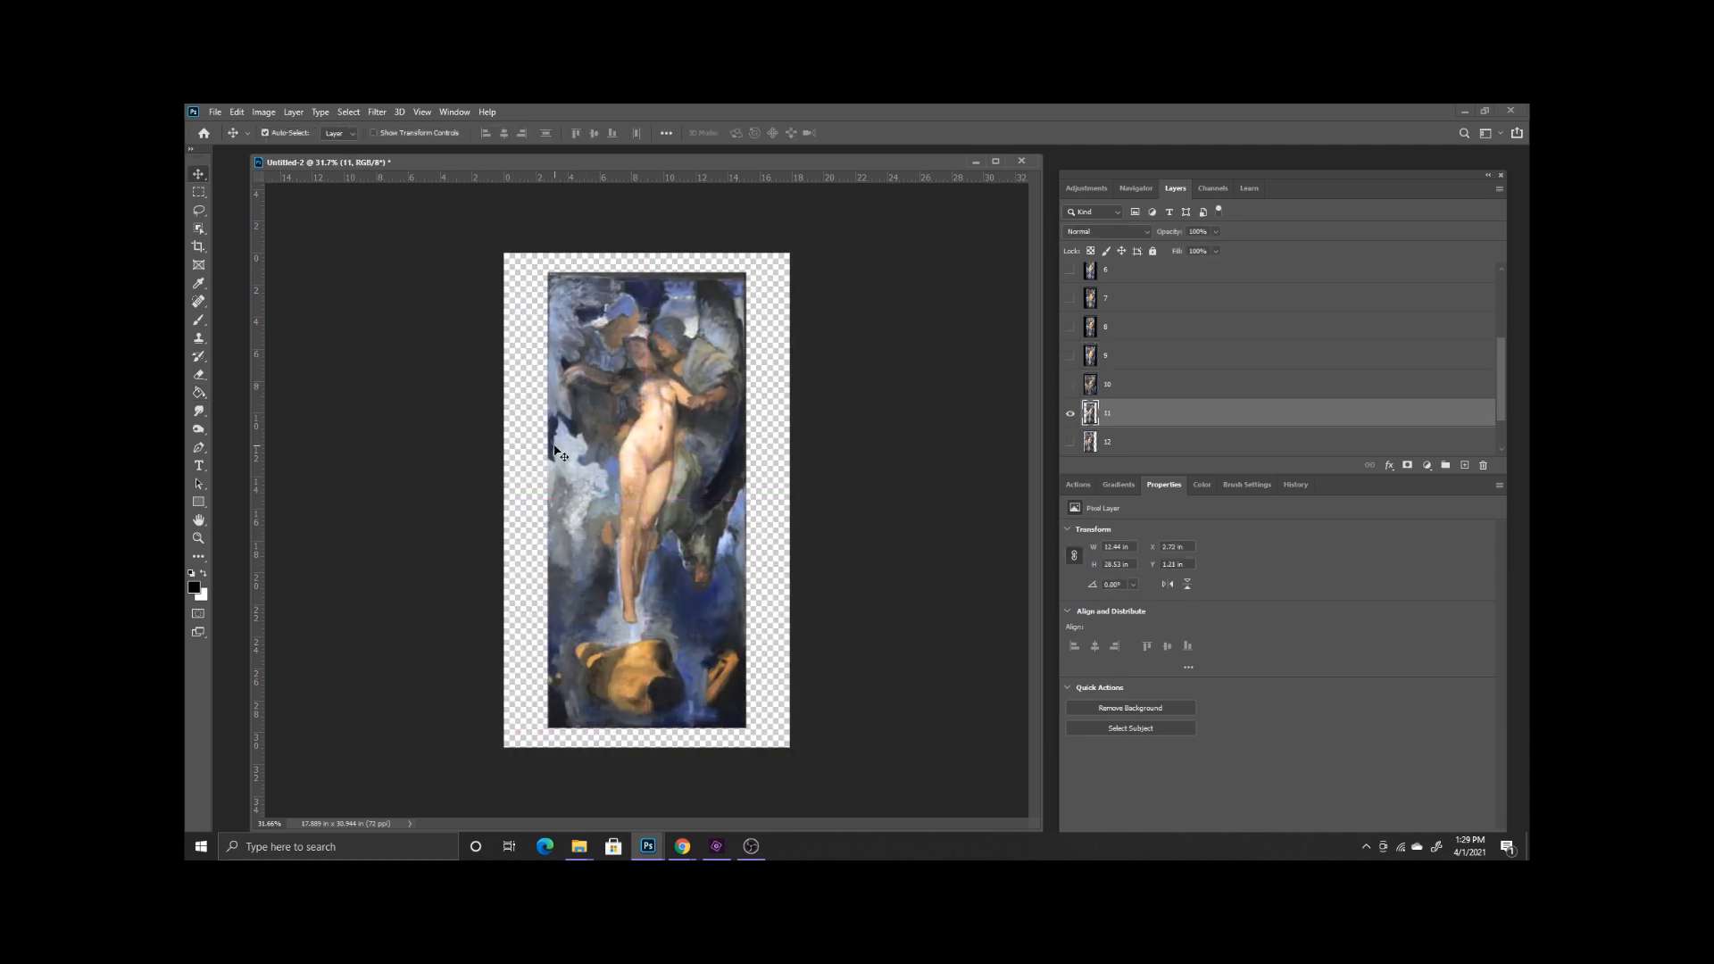
- Enlarge the painting on layer 11 slightly with Free Transform and fill the transparent surroundings with black
key(ctrl+t)
drag(746, 728, 757, 752)
drag(699, 702, 696, 693)
key(Return)
key(g)
click(517, 463)
- Switch visibility from layer 11 to layer 12 and shift its painting to the canvas centre
click(1070, 413)
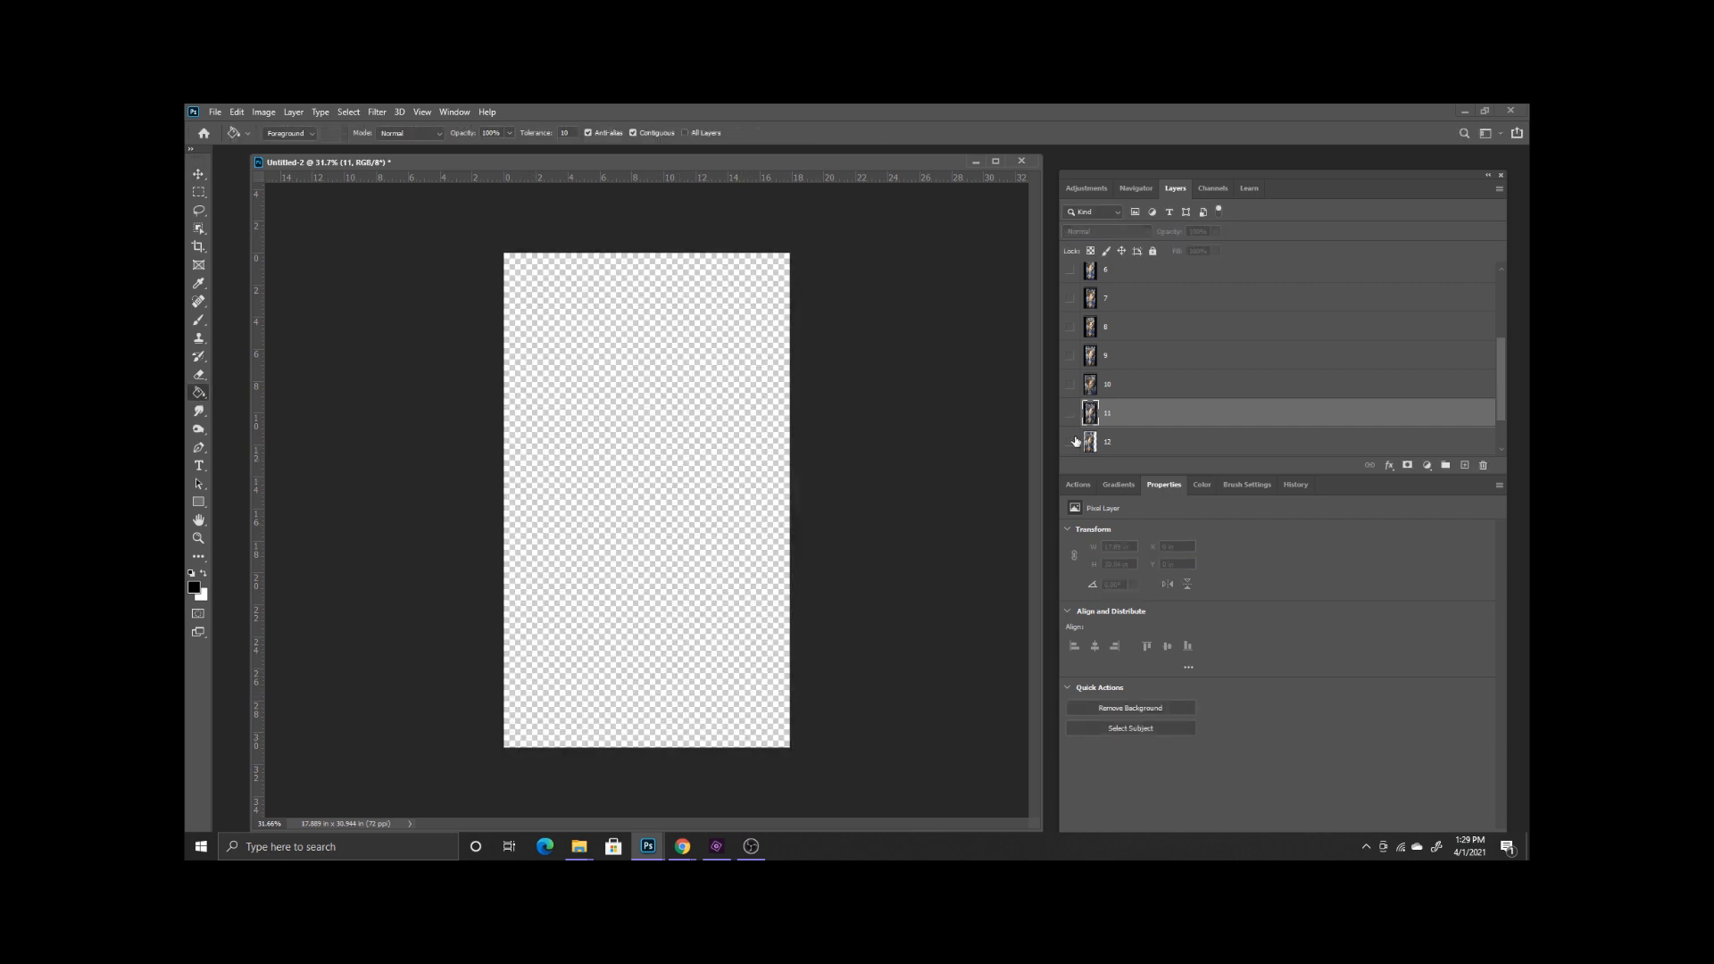
click(1071, 442)
click(1151, 442)
click(201, 179)
mouse_move(694, 451)
mouse_down()
mouse_move(712, 427)
mouse_move(719, 439)
mouse_up()
- Enlarge the painting on layer 12 slightly with Free Transform and fill the transparent surroundings with black
key(ctrl+t)
drag(750, 720, 760, 741)
drag(715, 706, 710, 703)
key(Return)
key(g)
click(780, 645)
- Show layer 13 instead of layer 12, centre and enlarge its painting with Free Transform and fill the surroundings with black
scroll(1502, 443, down, 2)
click(1070, 413)
click(1130, 413)
click(1070, 384)
key(ctrl+t)
drag(618, 449, 640, 420)
mouse_move(735, 704)
mouse_down()
mouse_move(749, 734)
mouse_move(736, 719)
mouse_up()
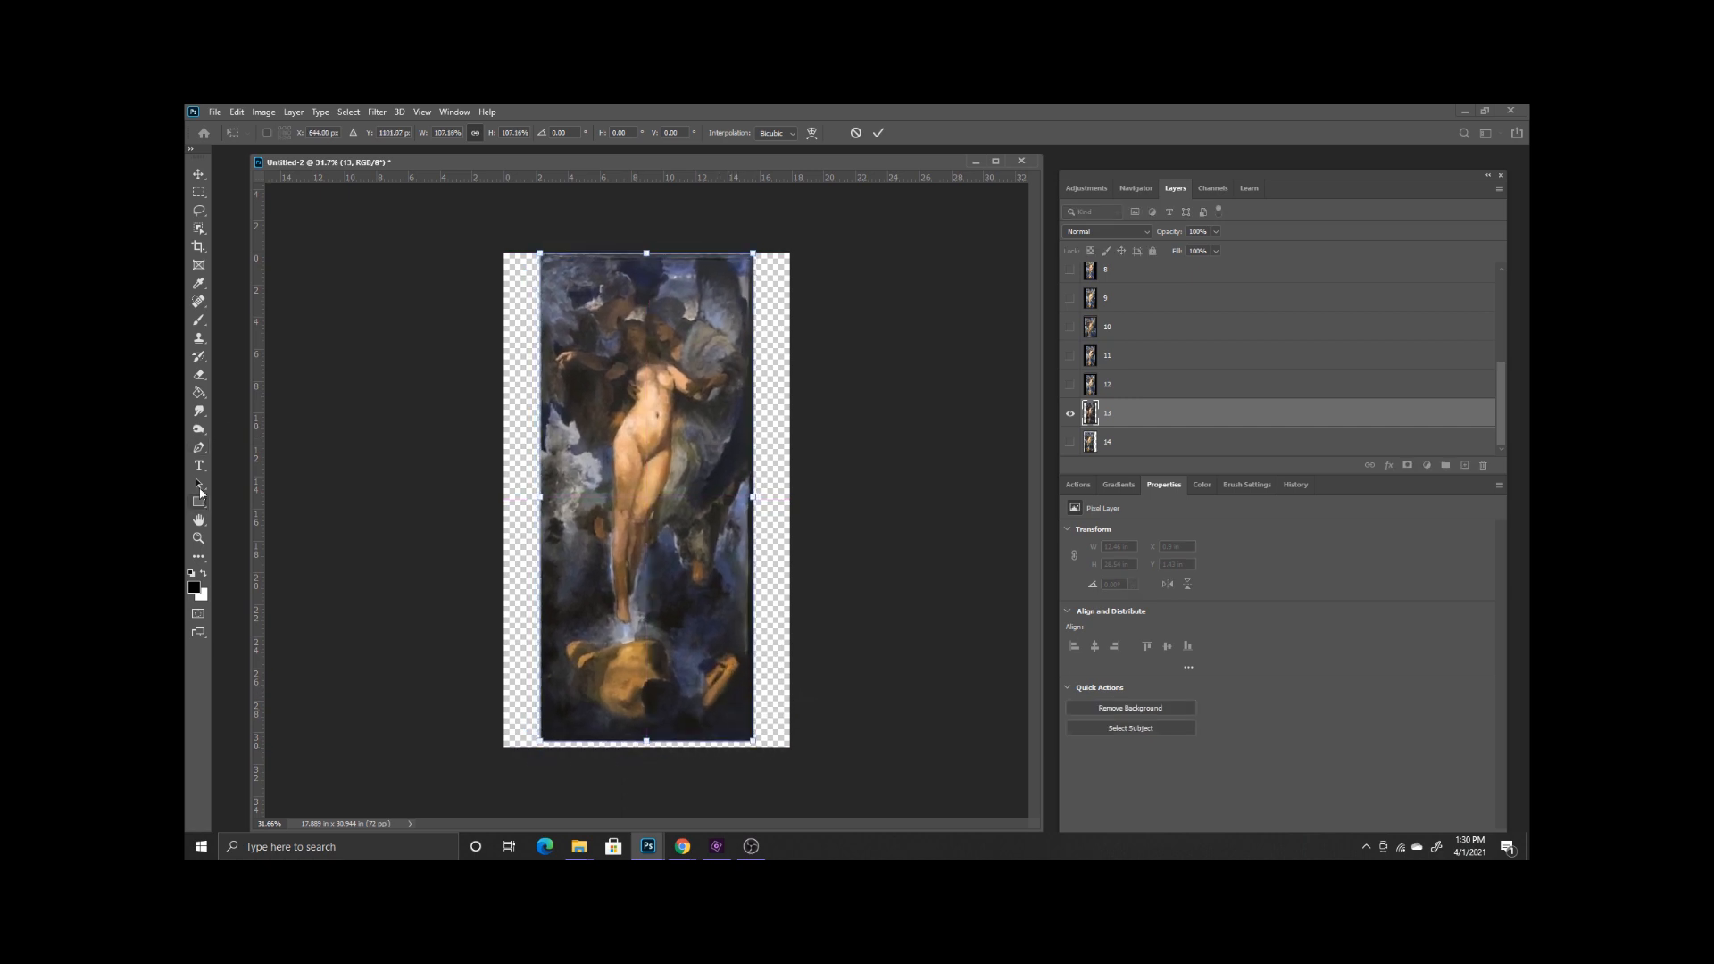
click(199, 393)
click(511, 435)
- Show layer 14 instead of layer 13, centre and enlarge its painting with Free Transform and fill the surroundings with black
click(1114, 449)
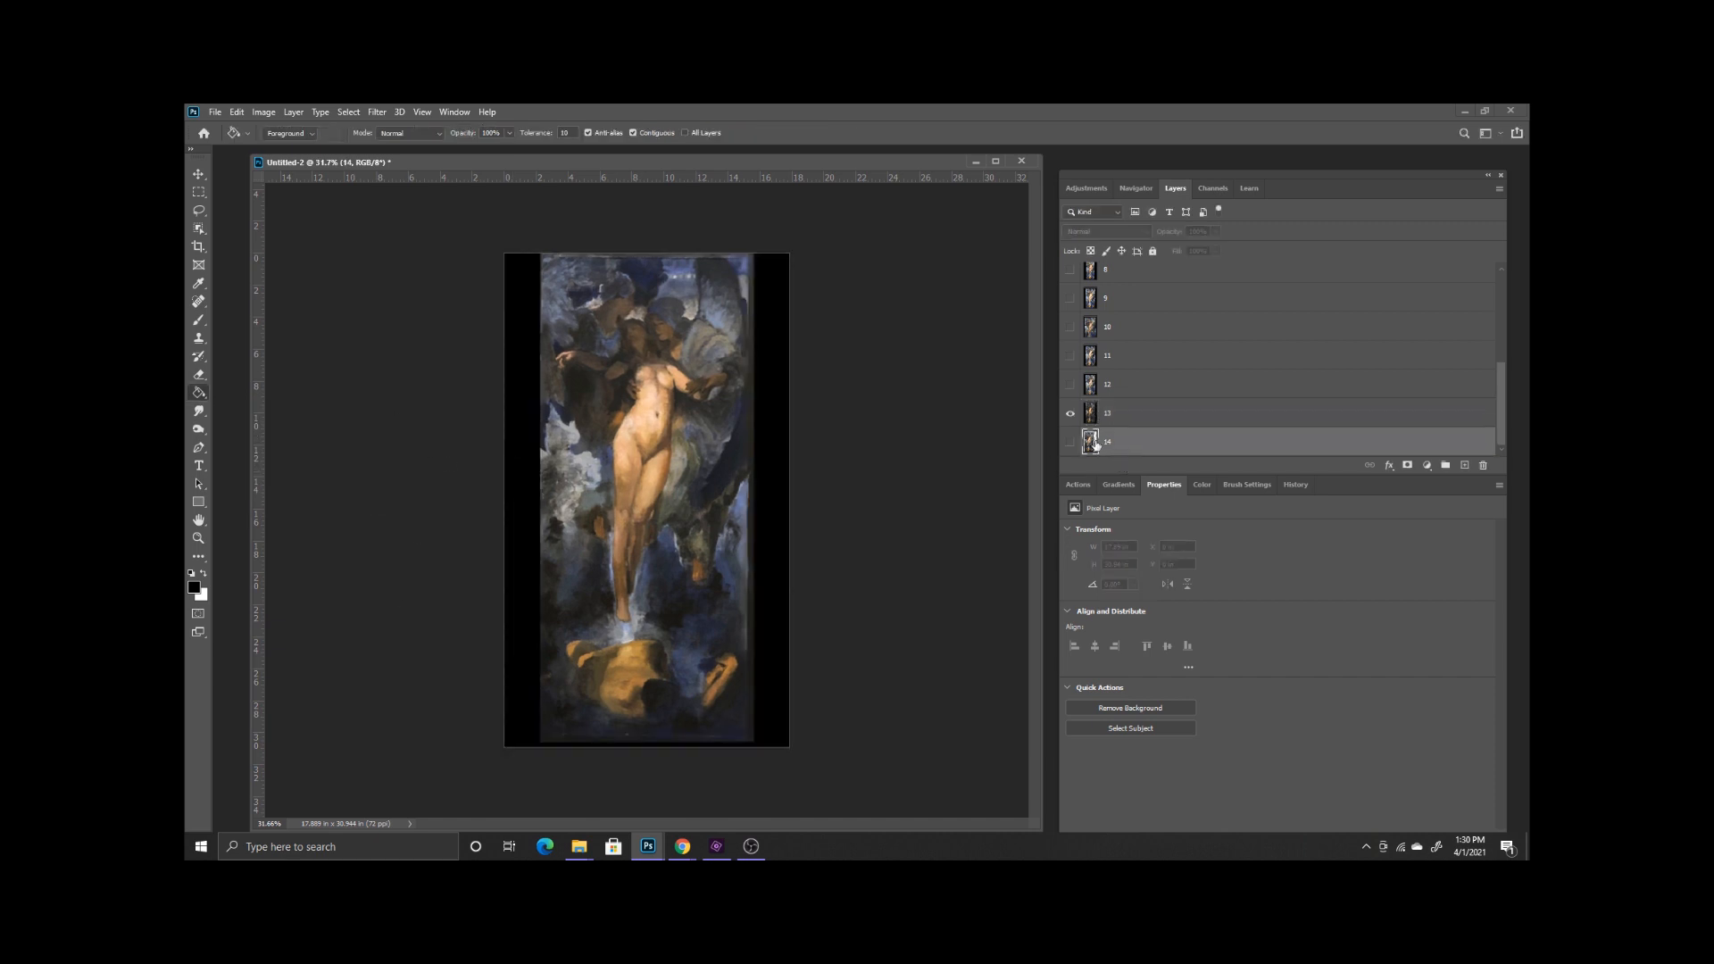
click(1070, 414)
click(1070, 442)
key(ctrl+t)
drag(646, 617, 675, 607)
drag(750, 719, 708, 700)
key(Return)
click(511, 490)
- Save the document as the Photoshop file eve in the kn3 folder, replacing the existing file
click(215, 112)
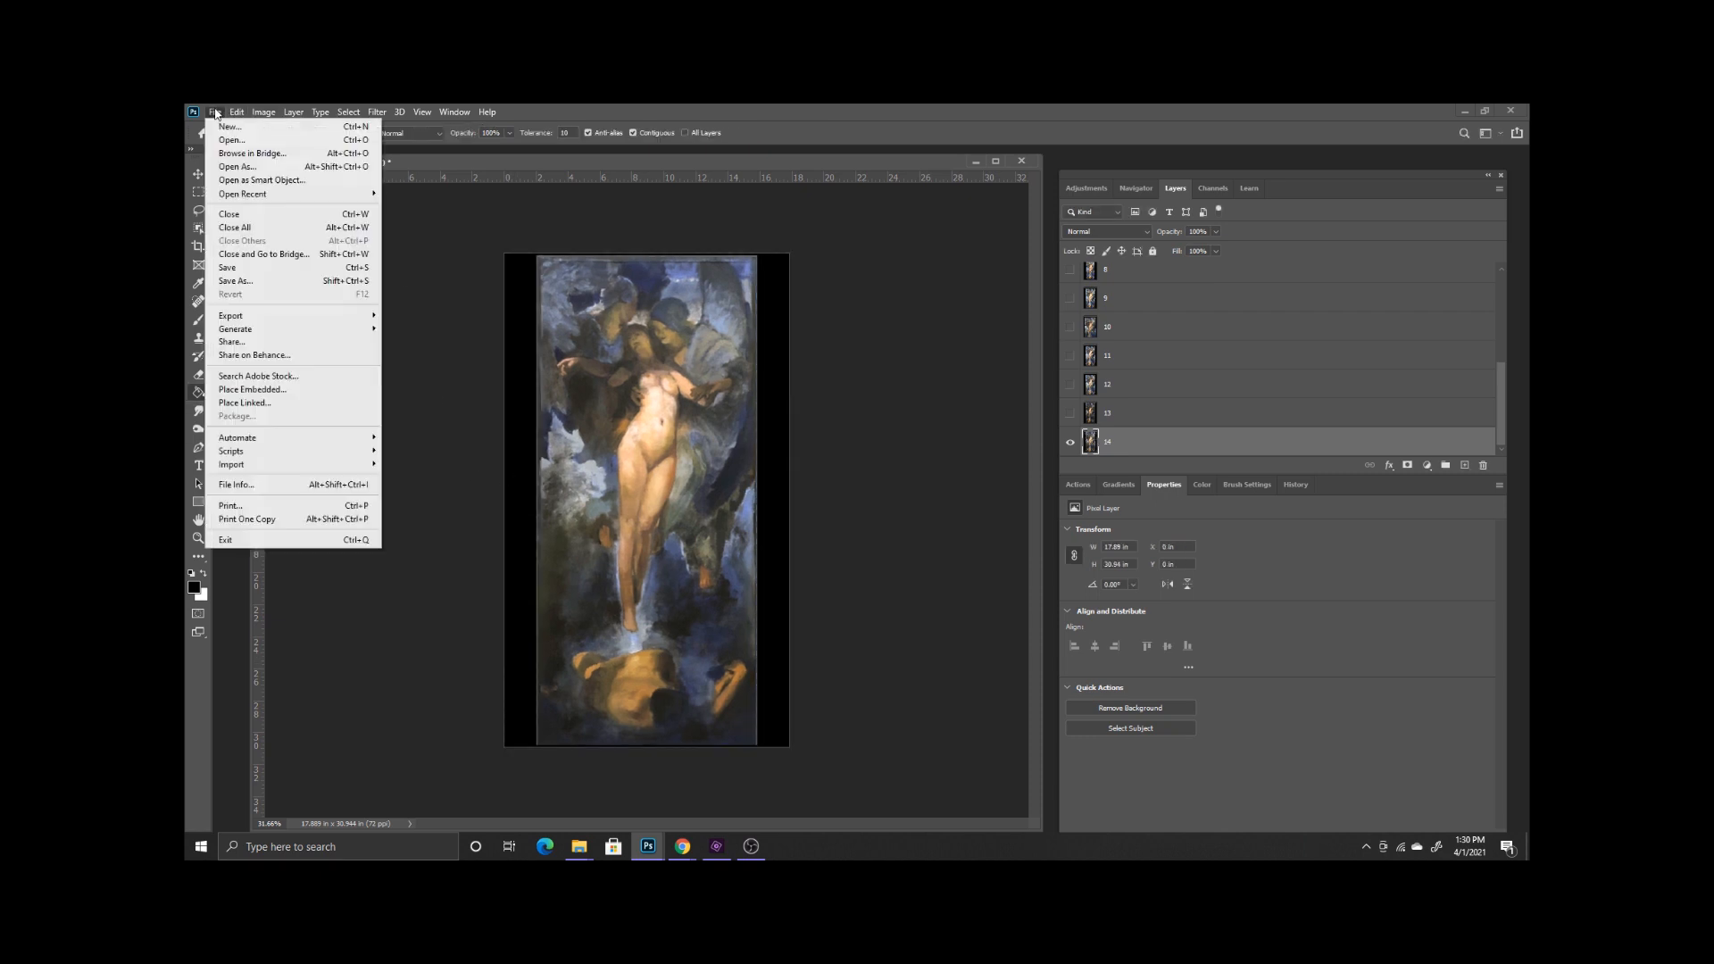
click(246, 295)
click(341, 223)
key(Return)
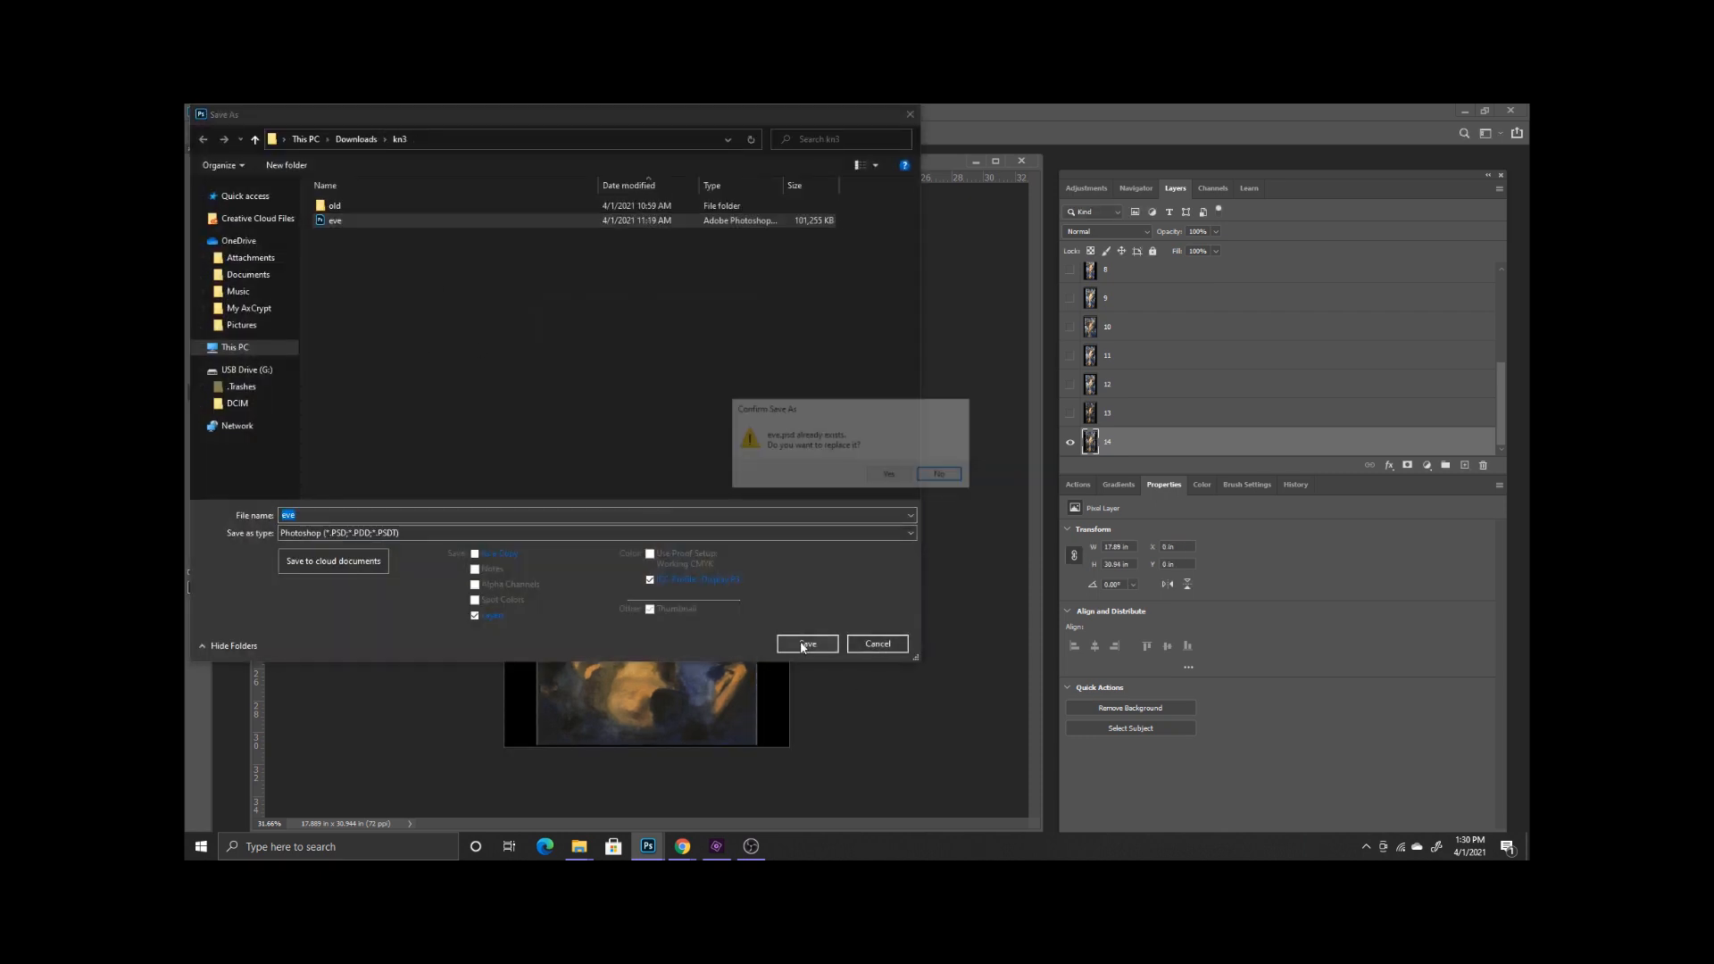
click(888, 475)
- Show the timeline and shrink the document window and the layer and properties panels to fit above it
drag(398, 157, 393, 156)
click(452, 113)
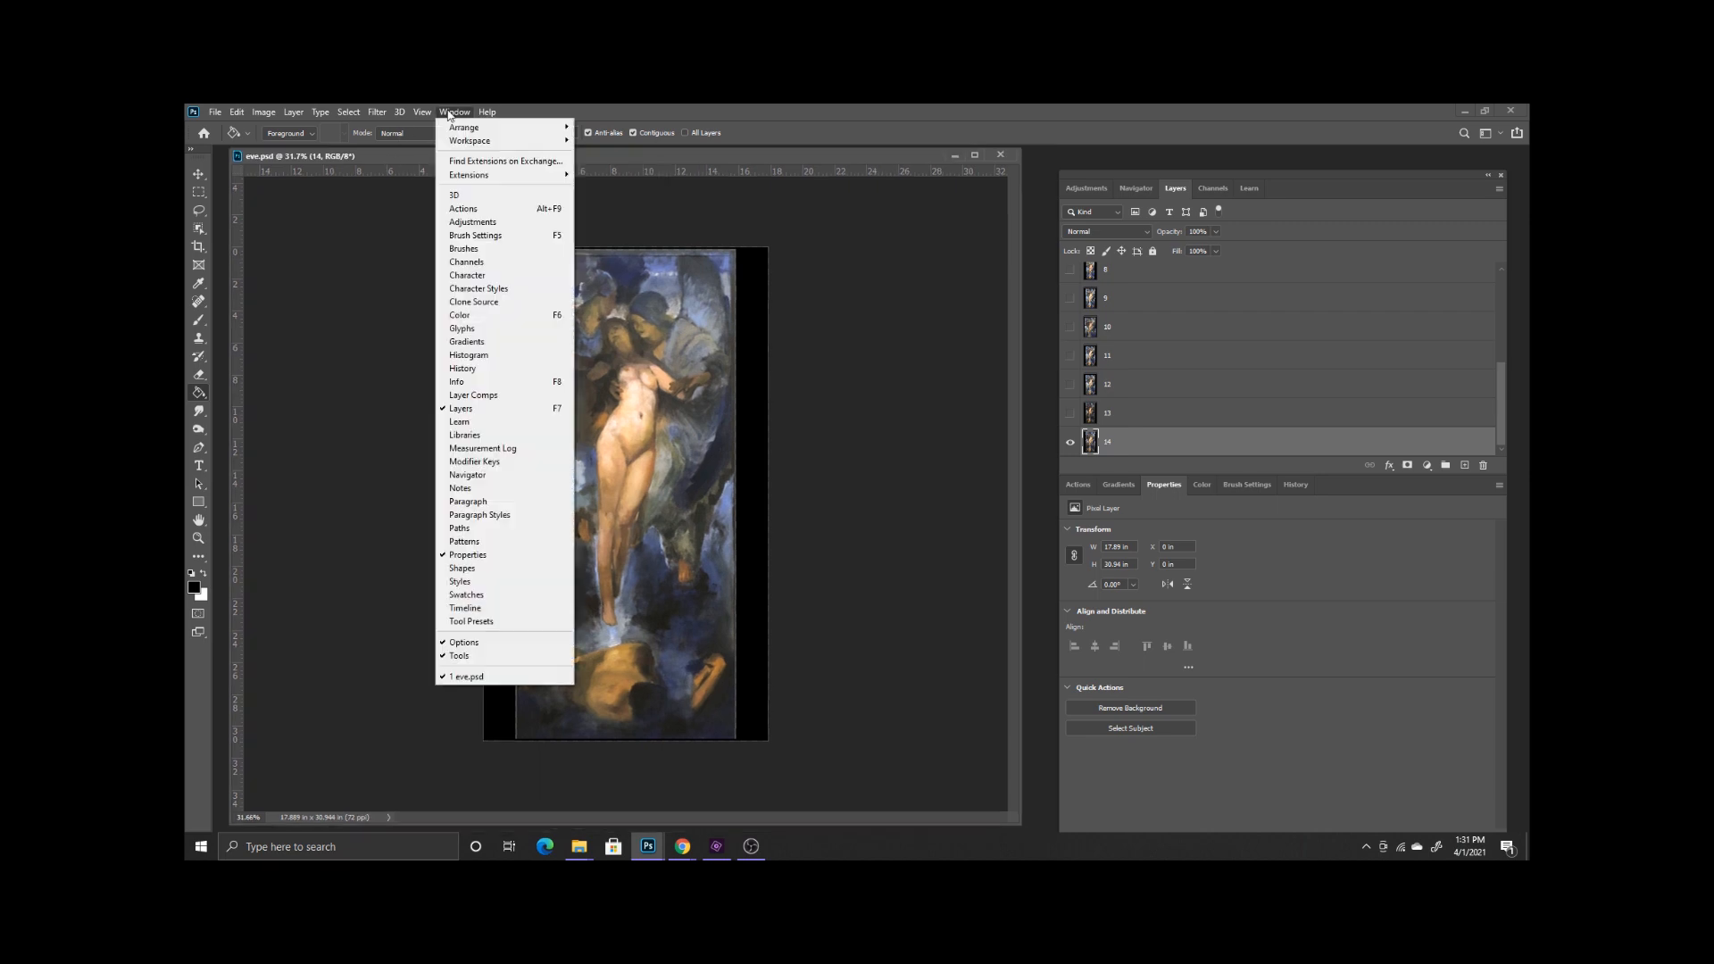
click(517, 608)
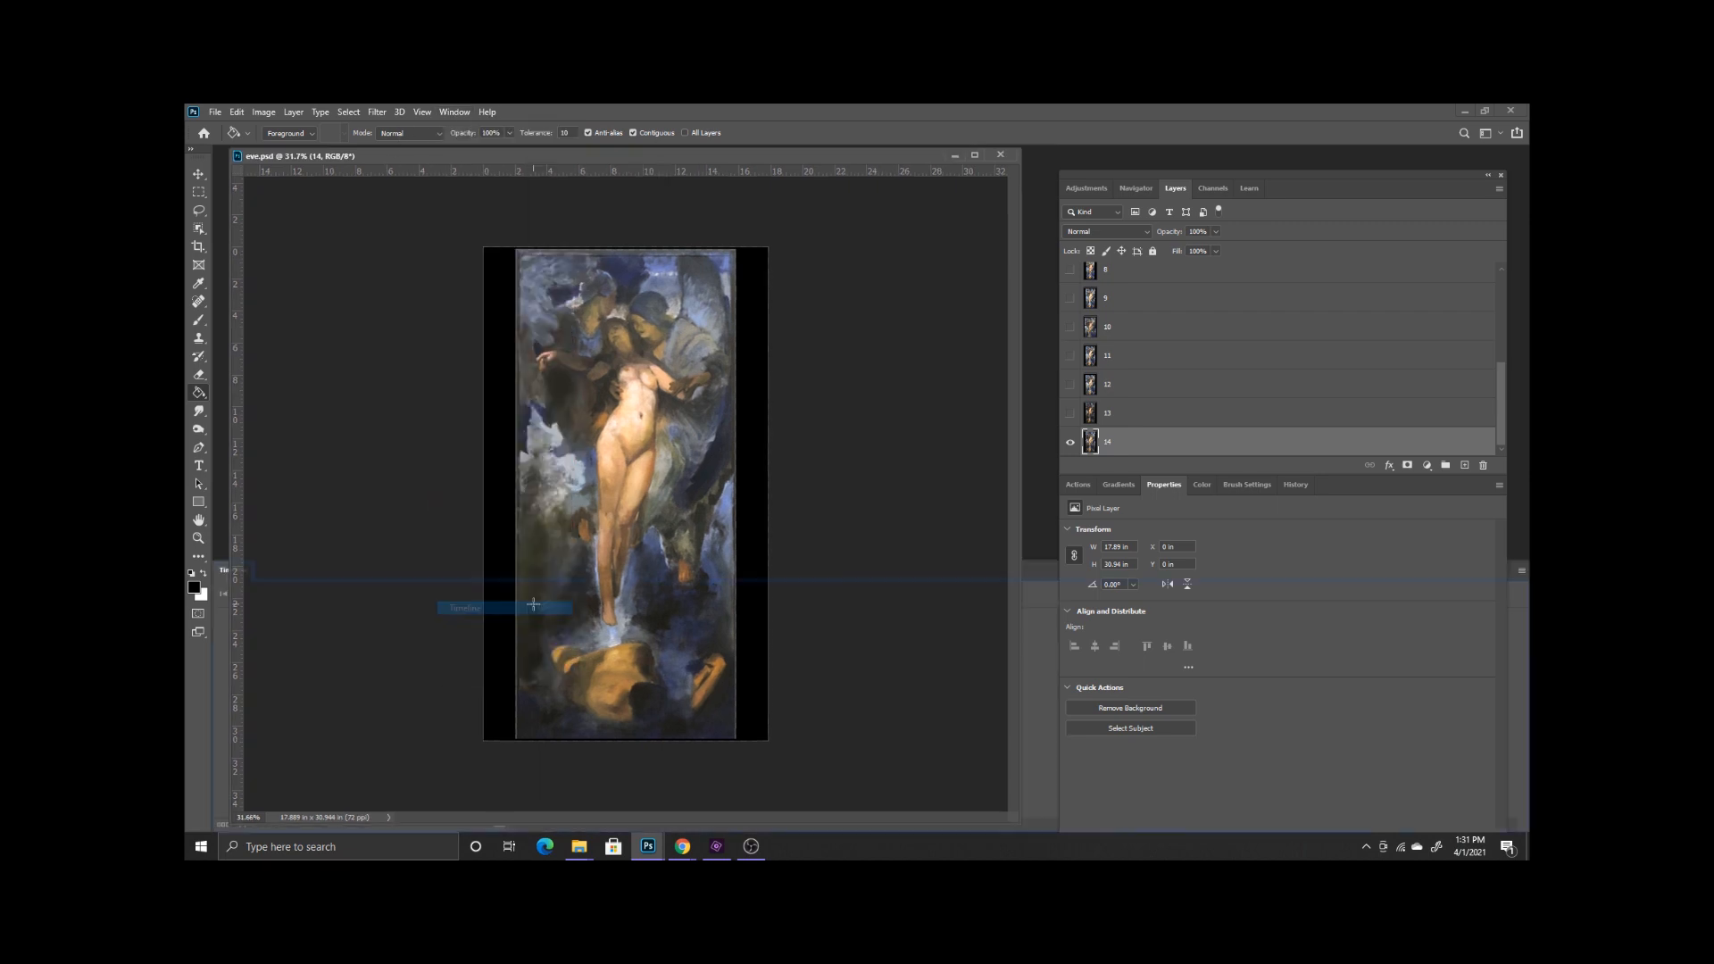
drag(1019, 822, 873, 558)
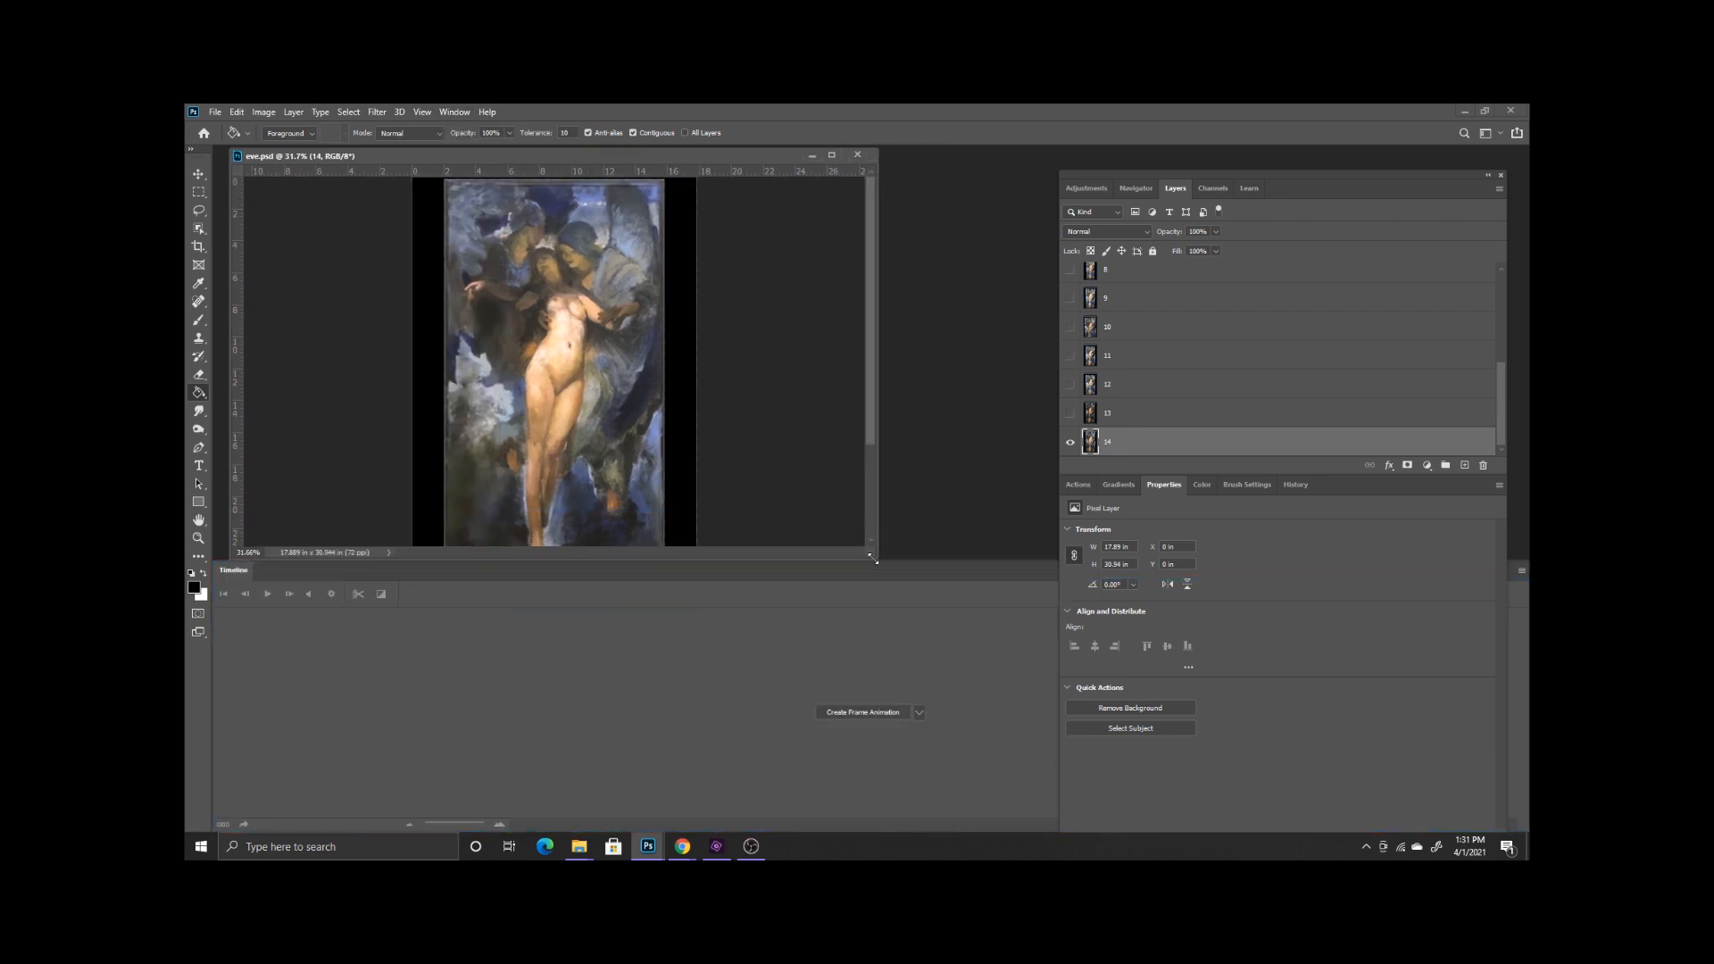
drag(1064, 411, 1186, 407)
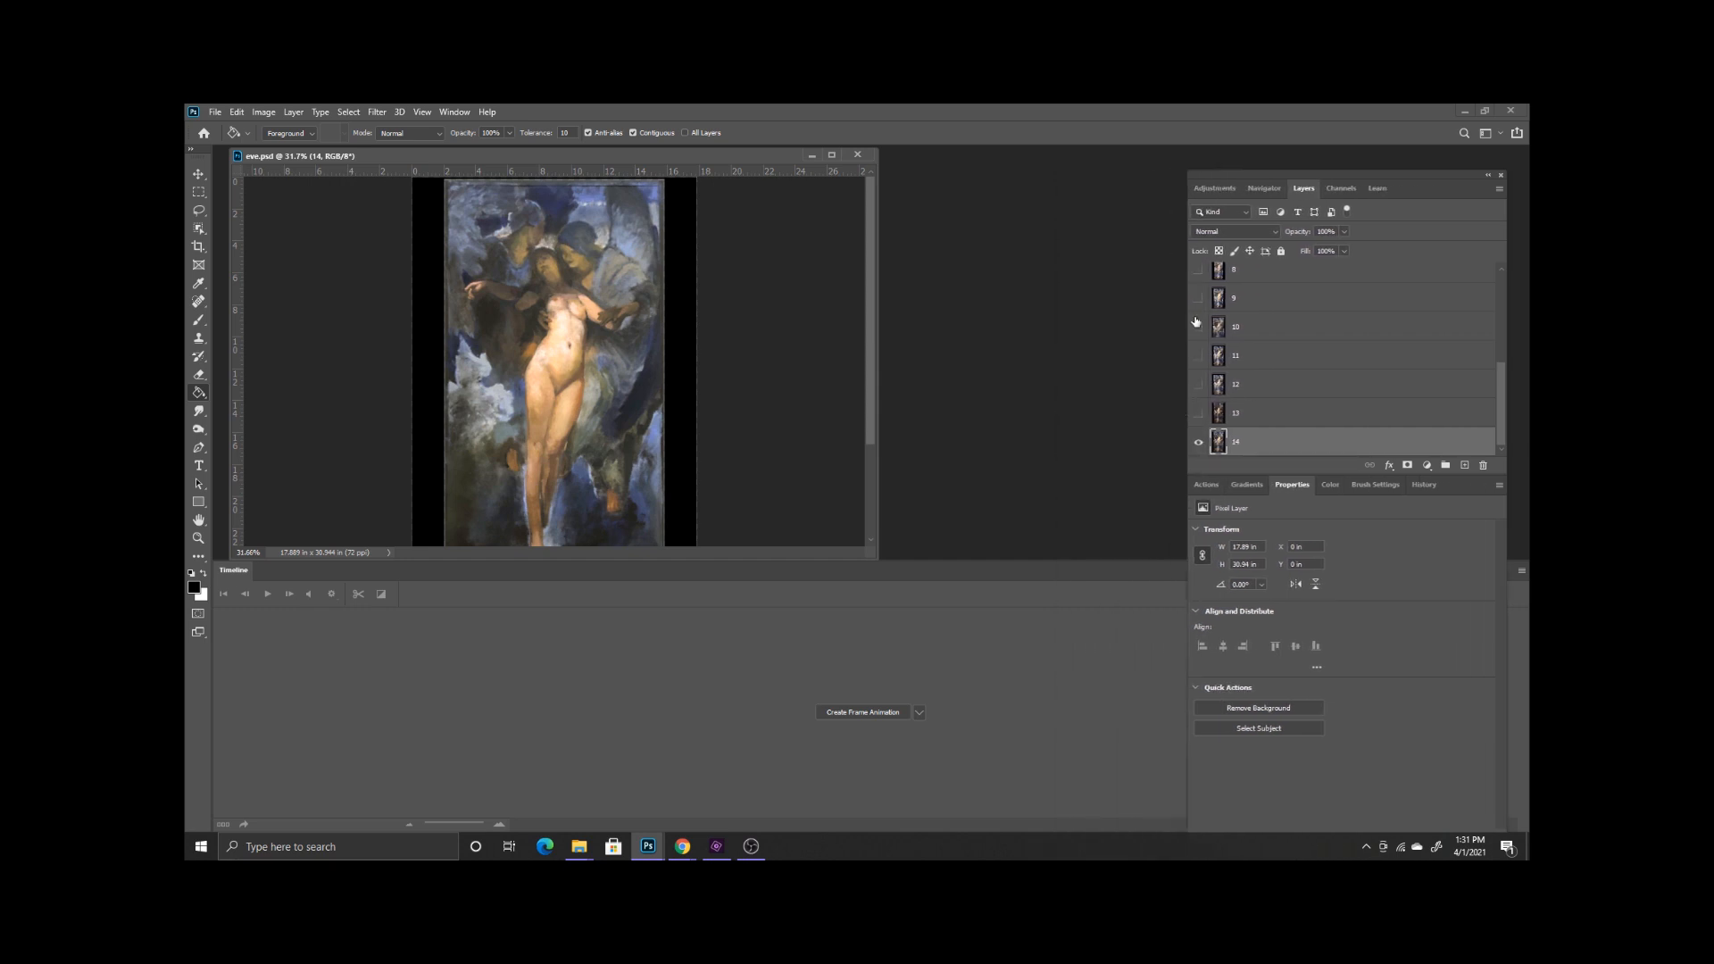
drag(1231, 176, 963, 168)
drag(1238, 815, 1193, 570)
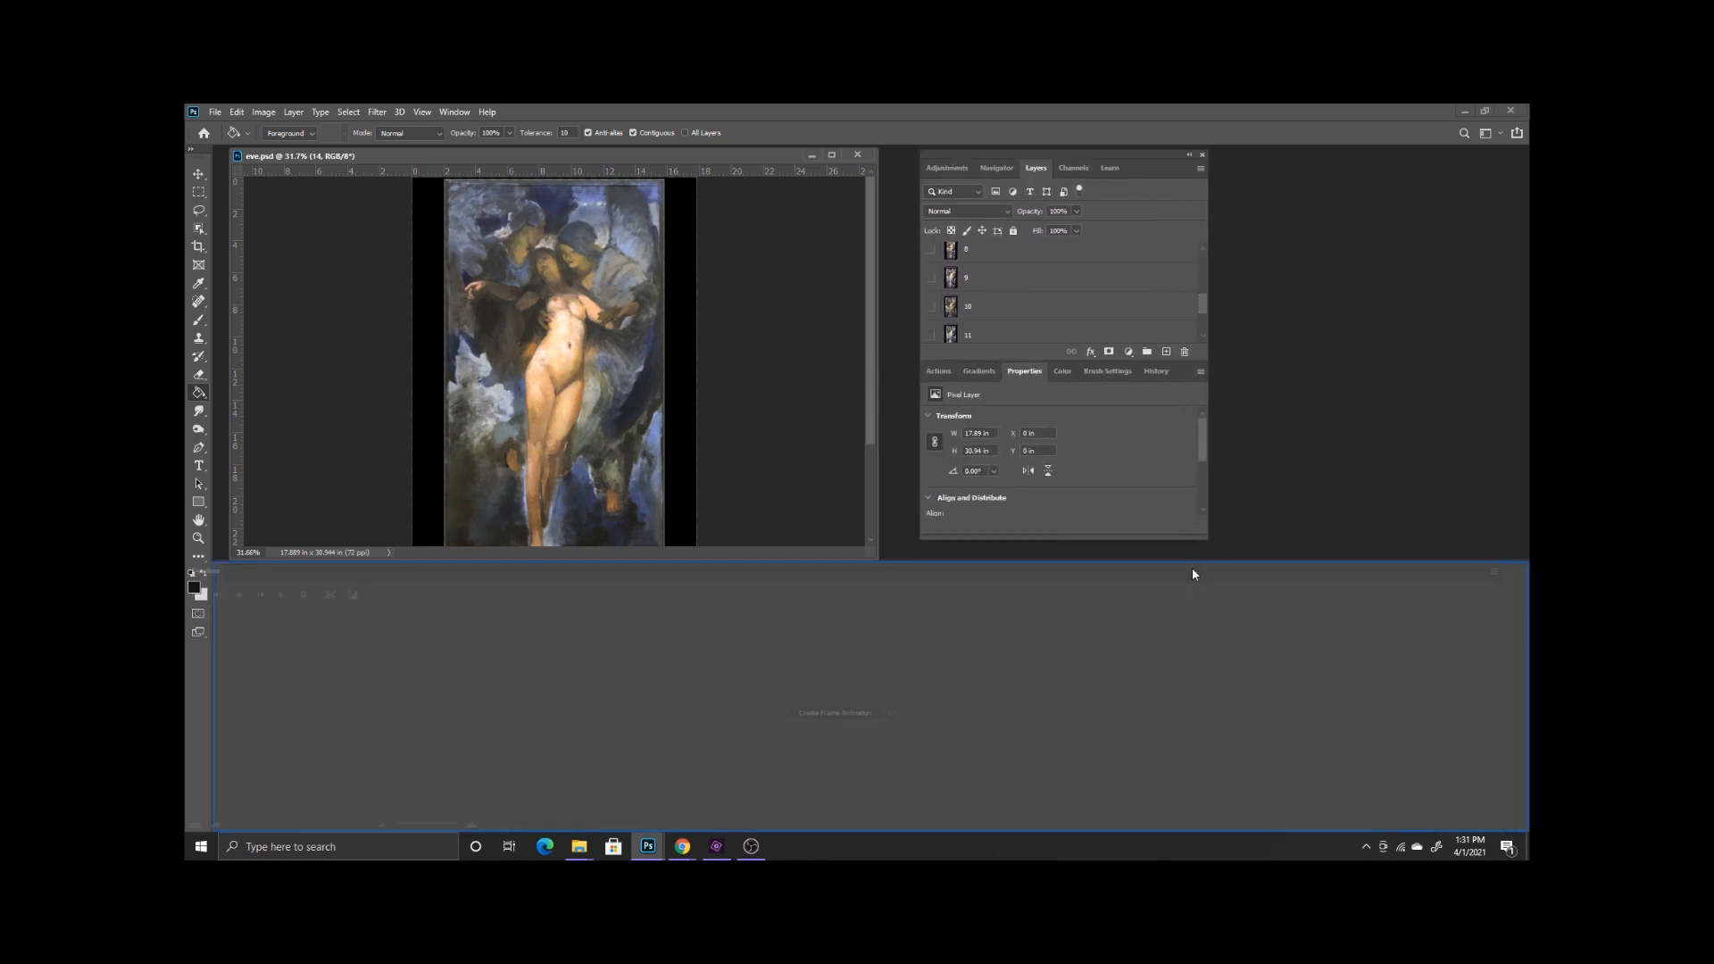
- Create a frame animation, make its frames from the 14 layers and reverse the order of all frames
click(880, 714)
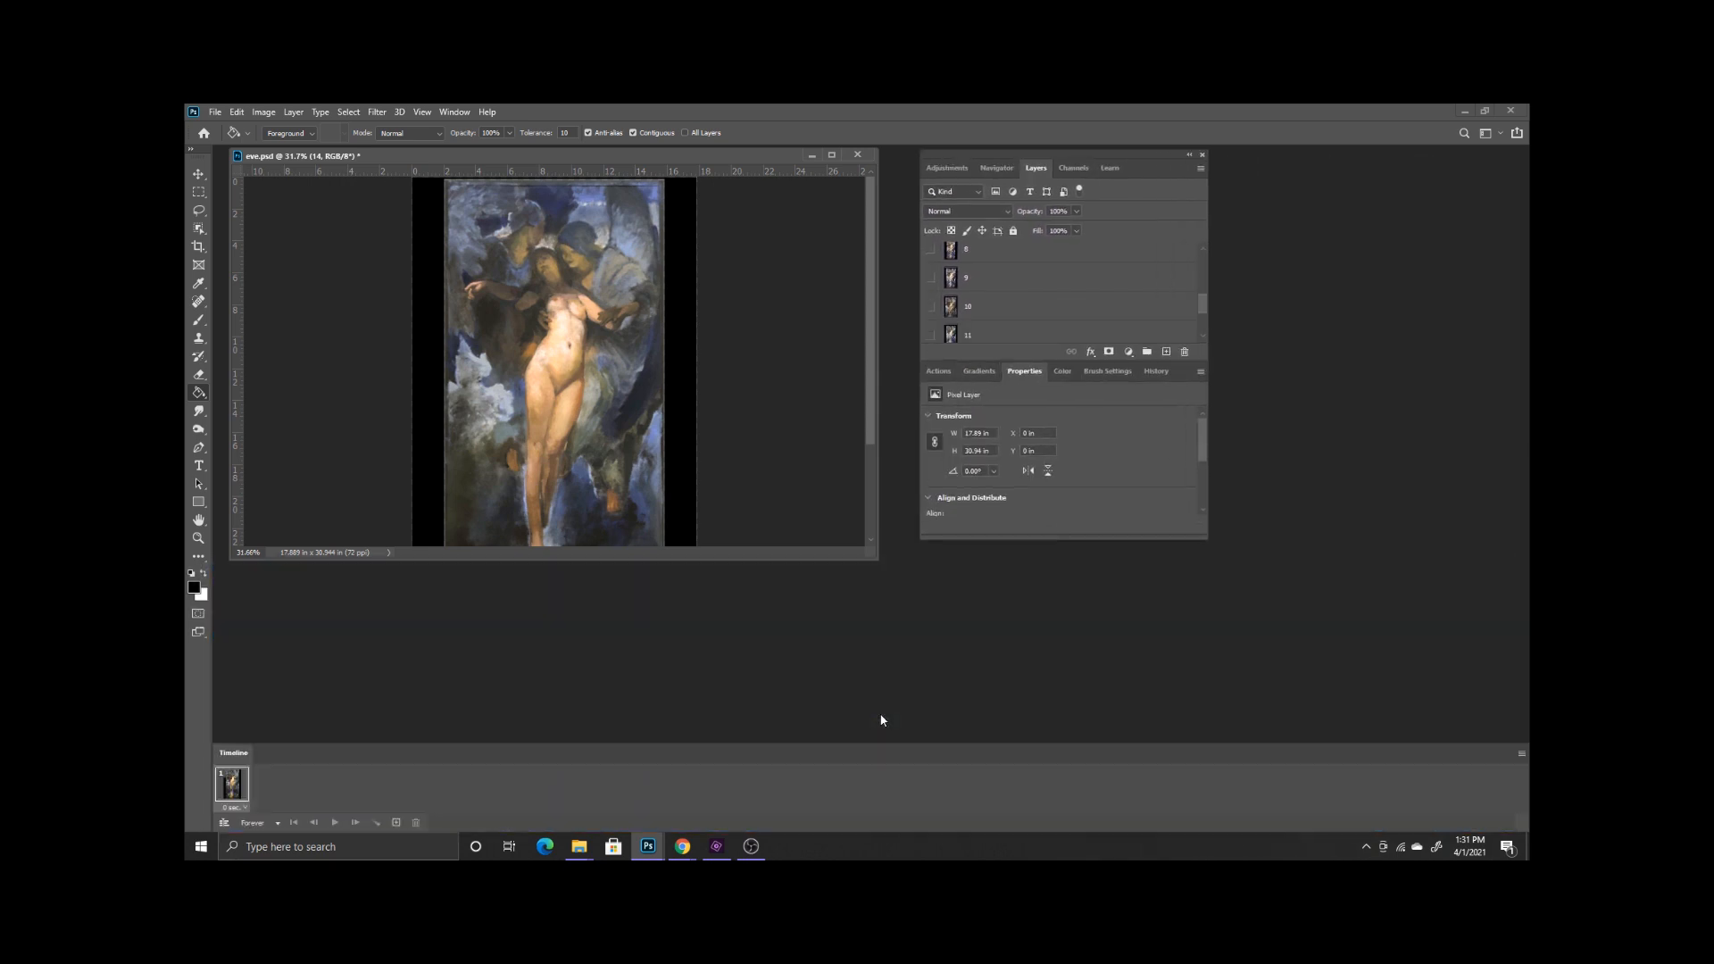
click(1522, 753)
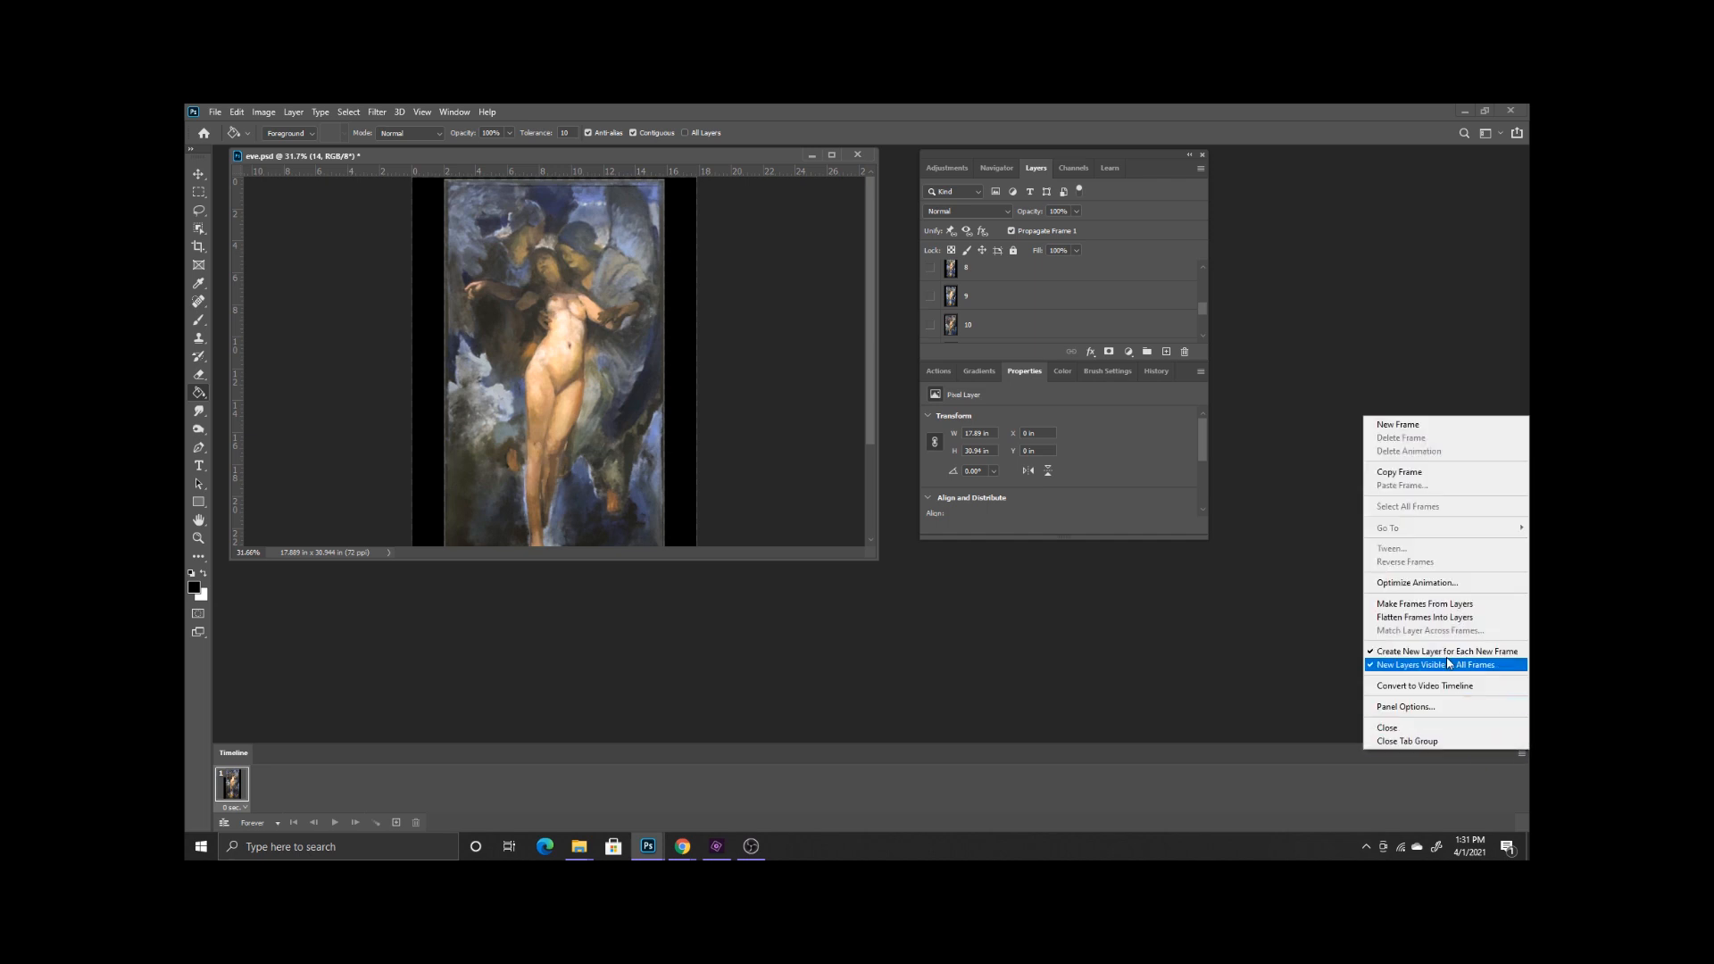
click(1433, 610)
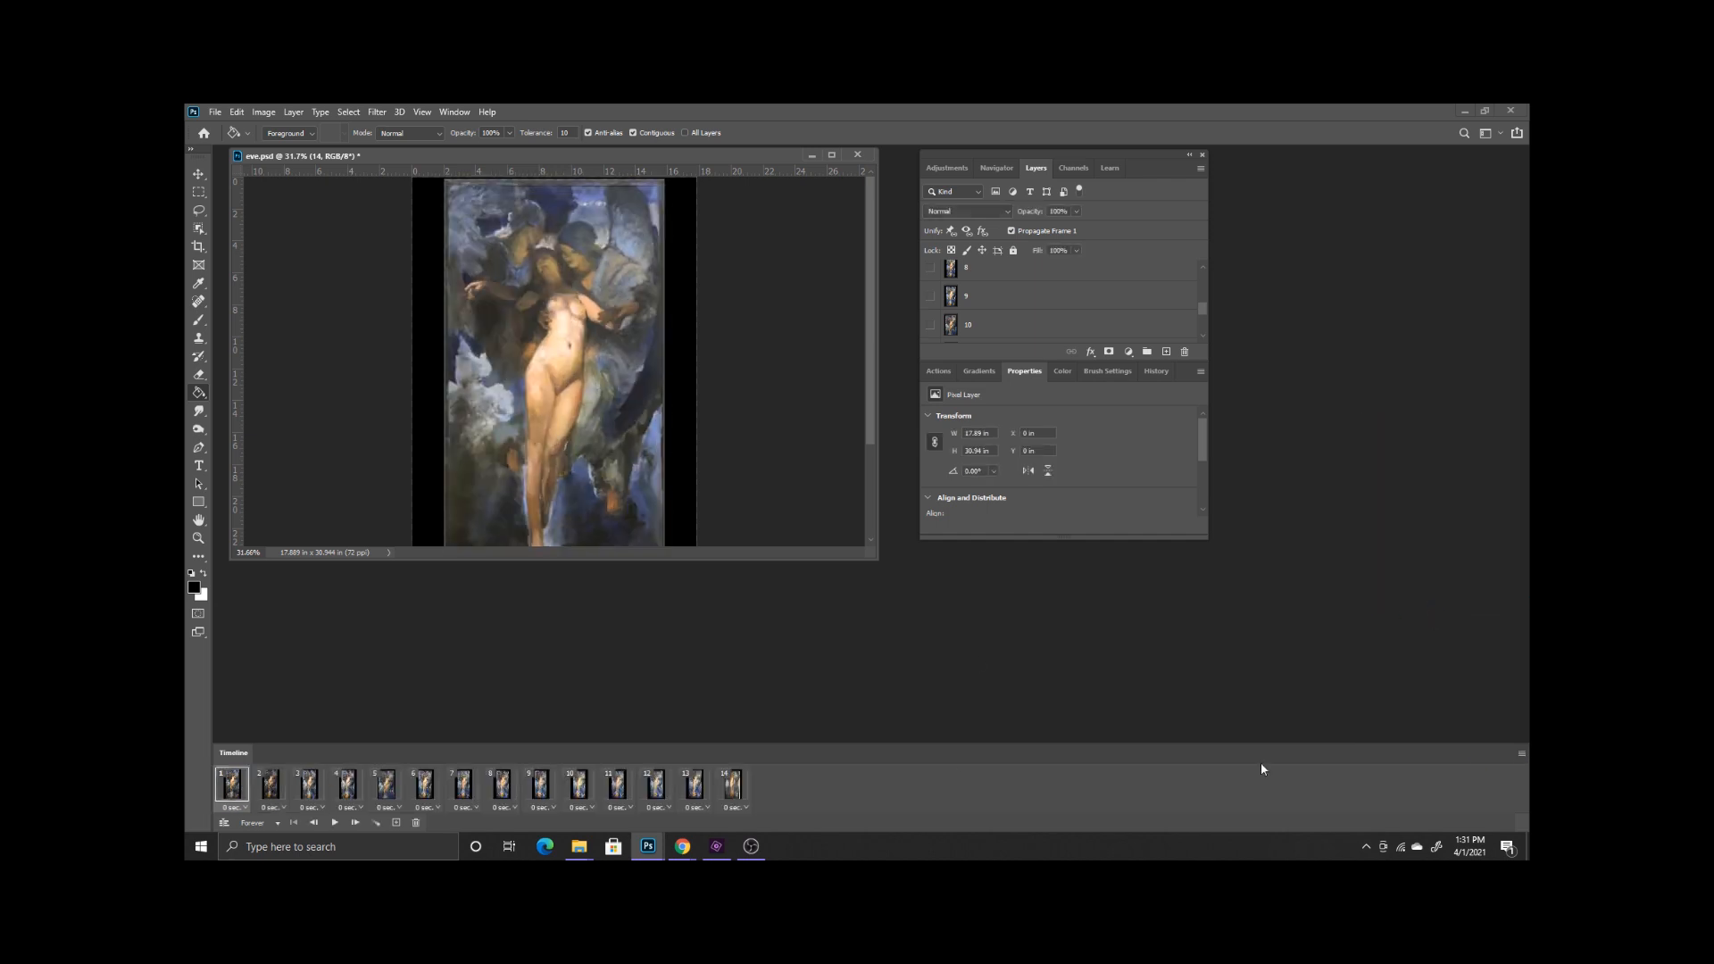
shift+click(733, 785)
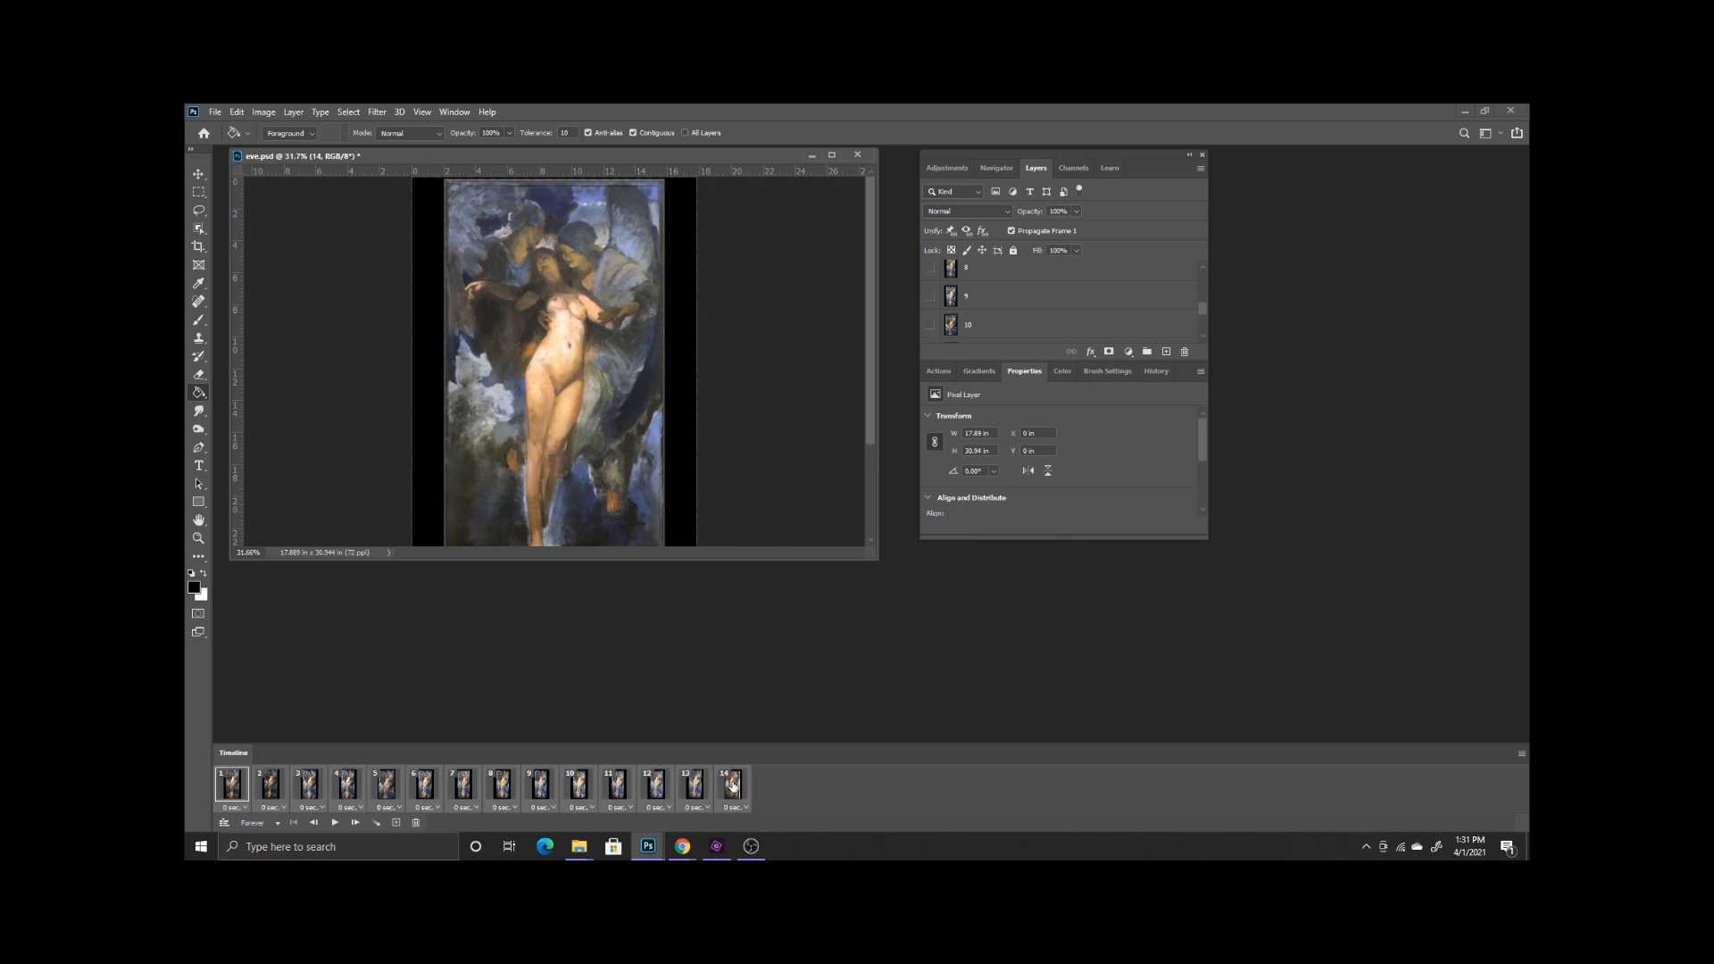
click(1521, 753)
click(1428, 579)
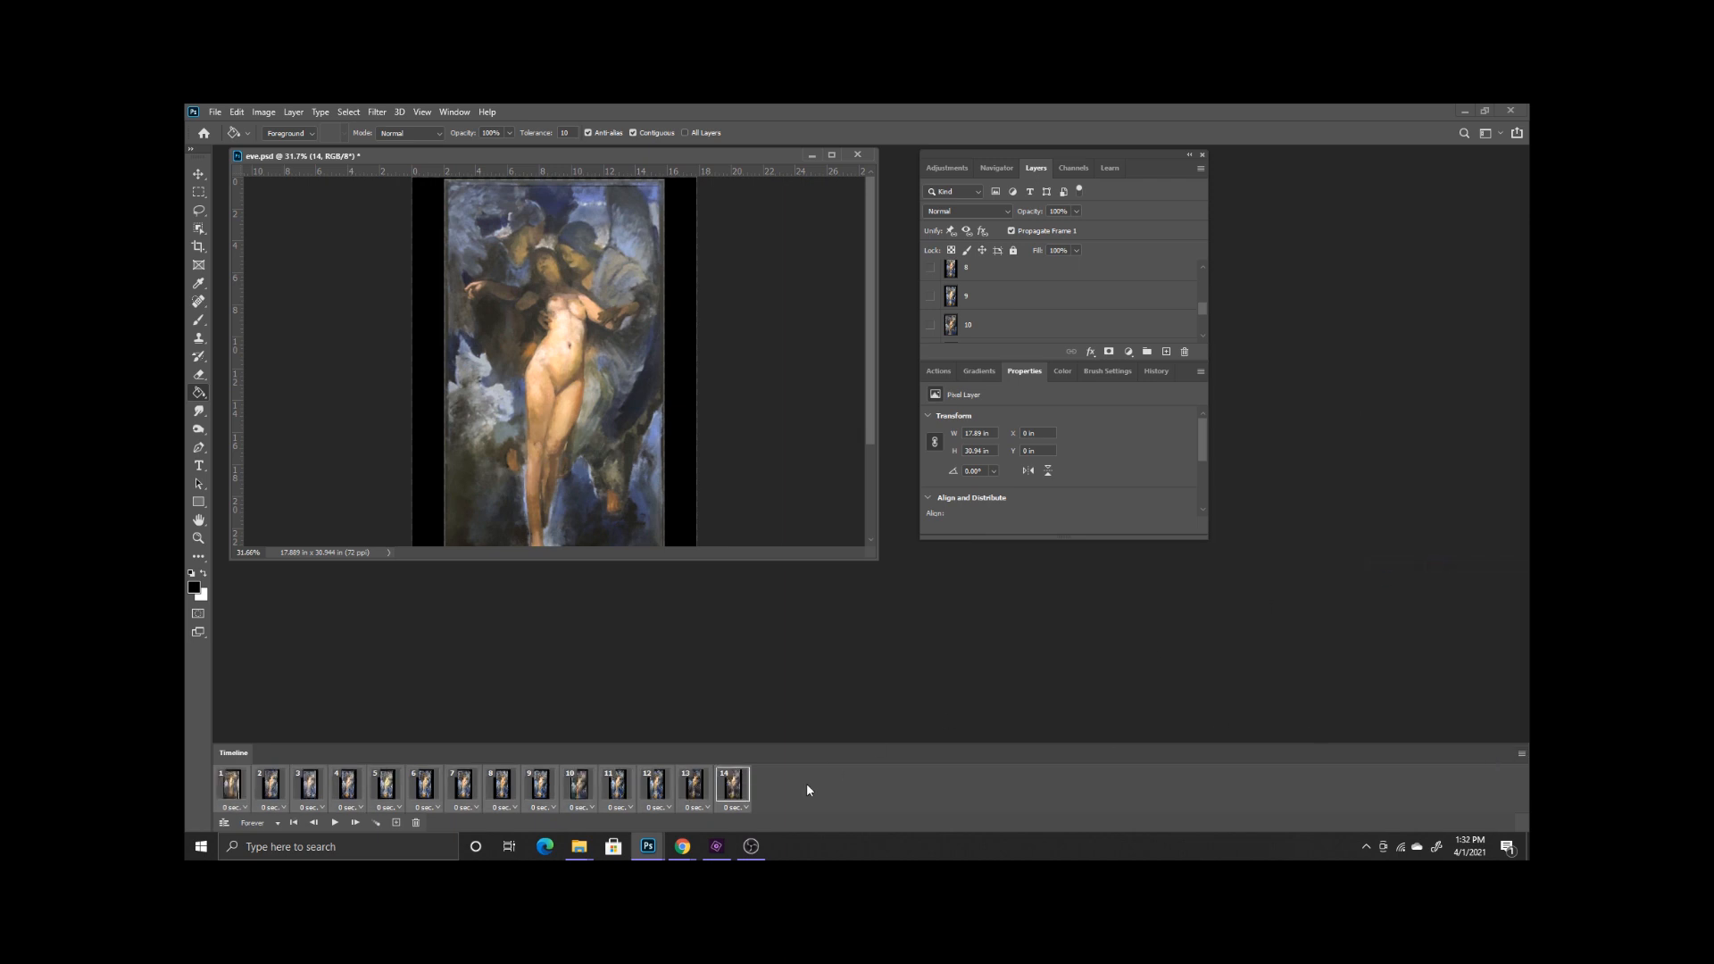
- Set the delay of all frames to 1 second, preview the animation and give the last frame a 2-second delay
click(747, 807)
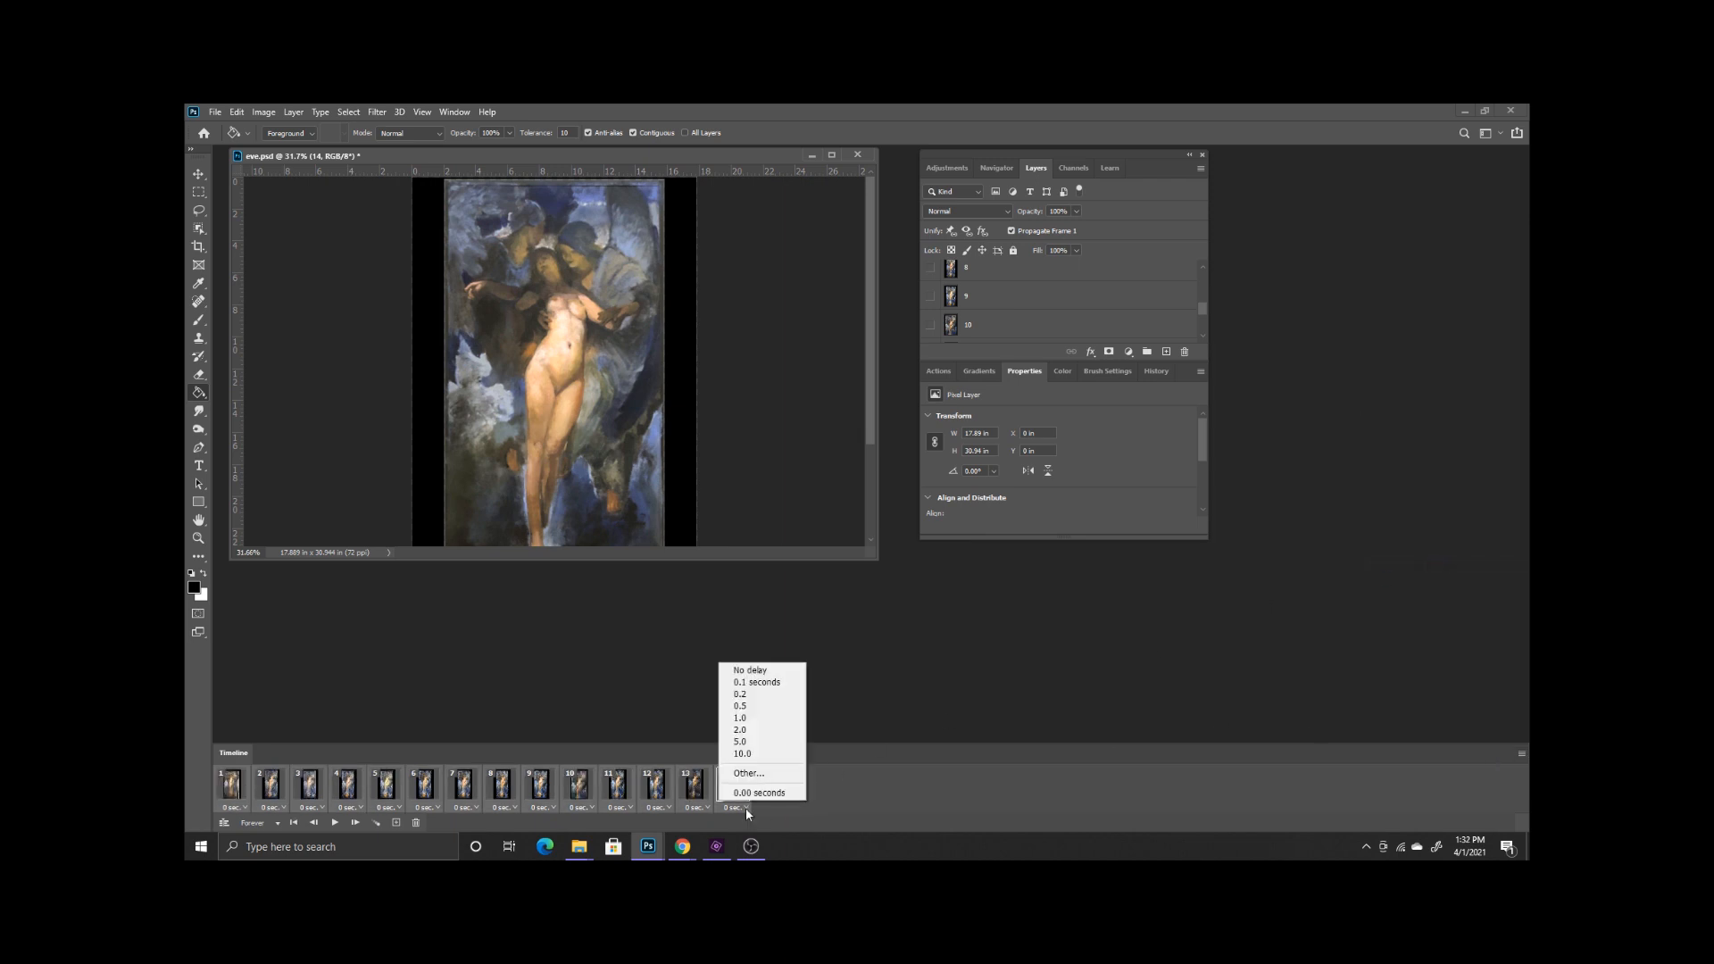
click(763, 715)
click(335, 822)
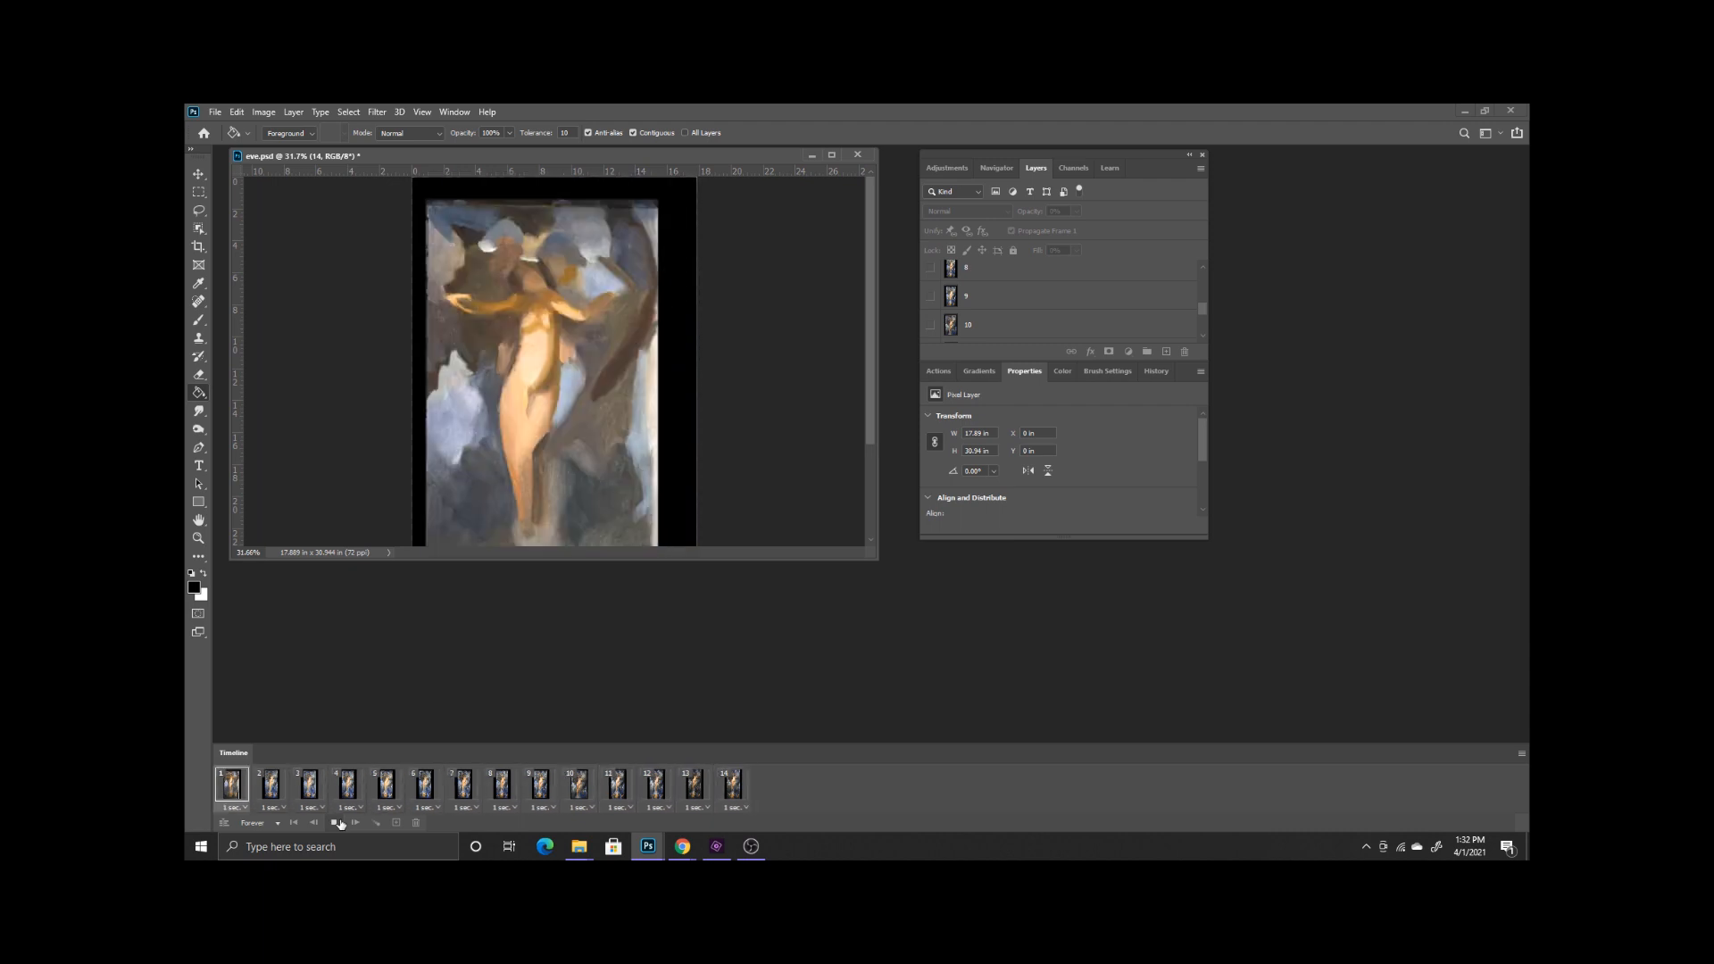
click(748, 805)
click(748, 807)
click(748, 726)
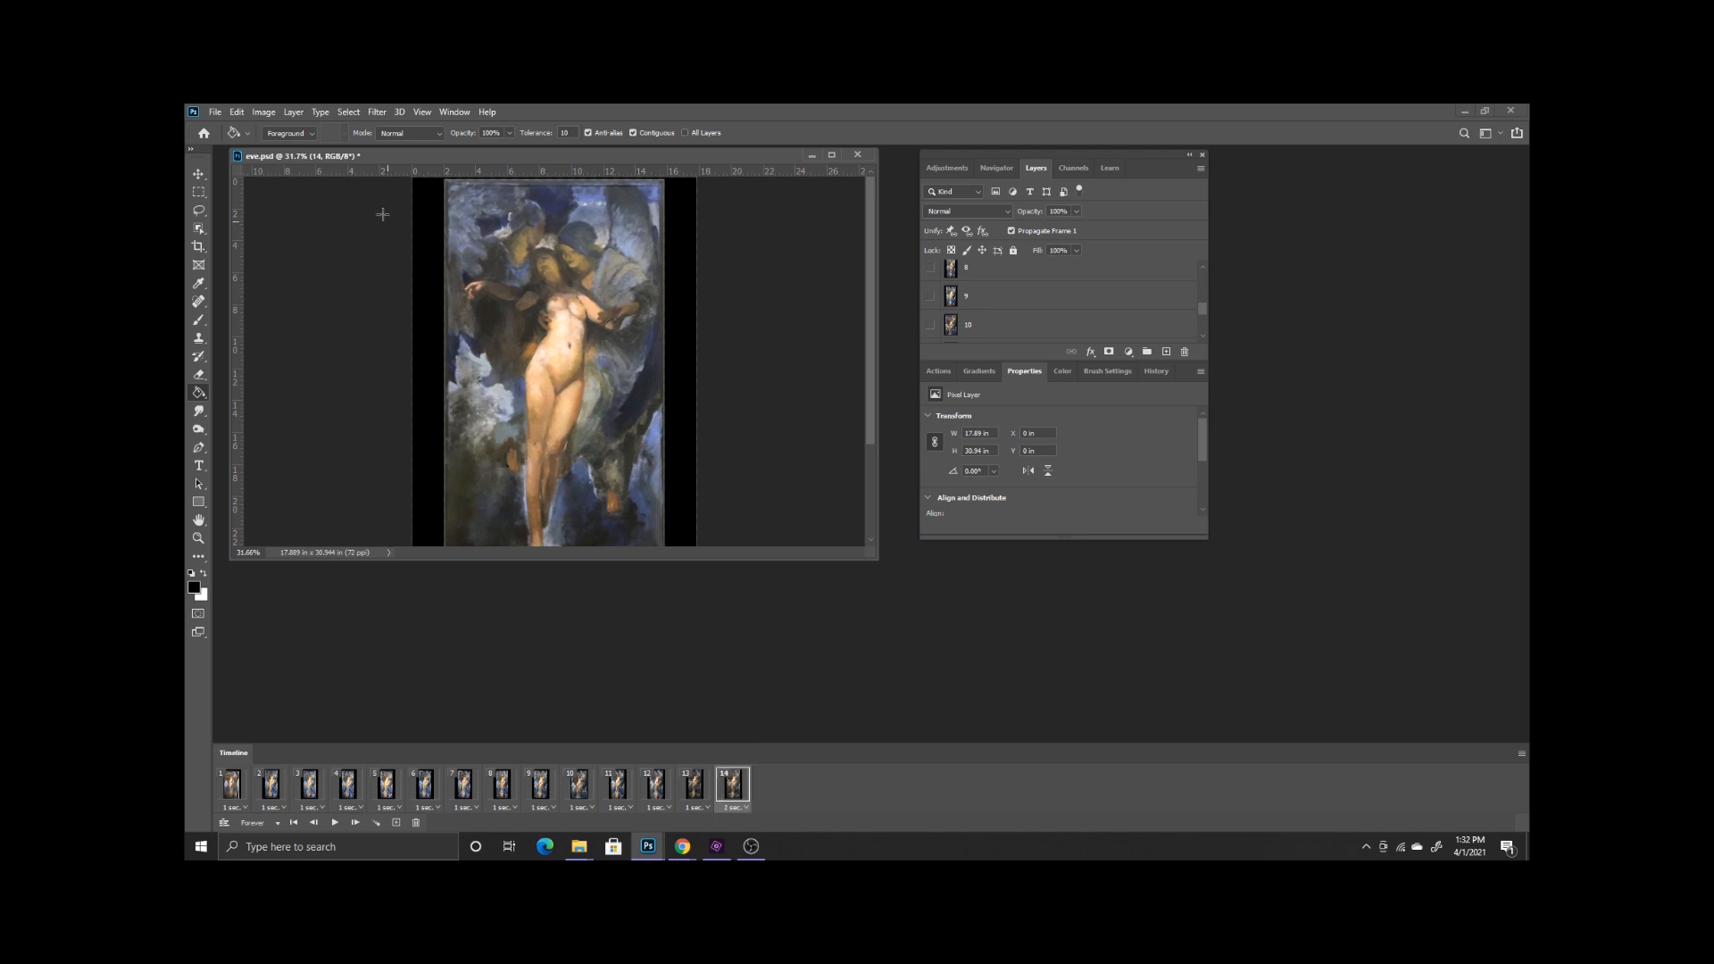
- Export the animation with Save for Web as eve.gif, replacing the existing file, and save the Photoshop document
click(215, 112)
mouse_move(268, 317)
click(437, 371)
click(964, 684)
click(848, 450)
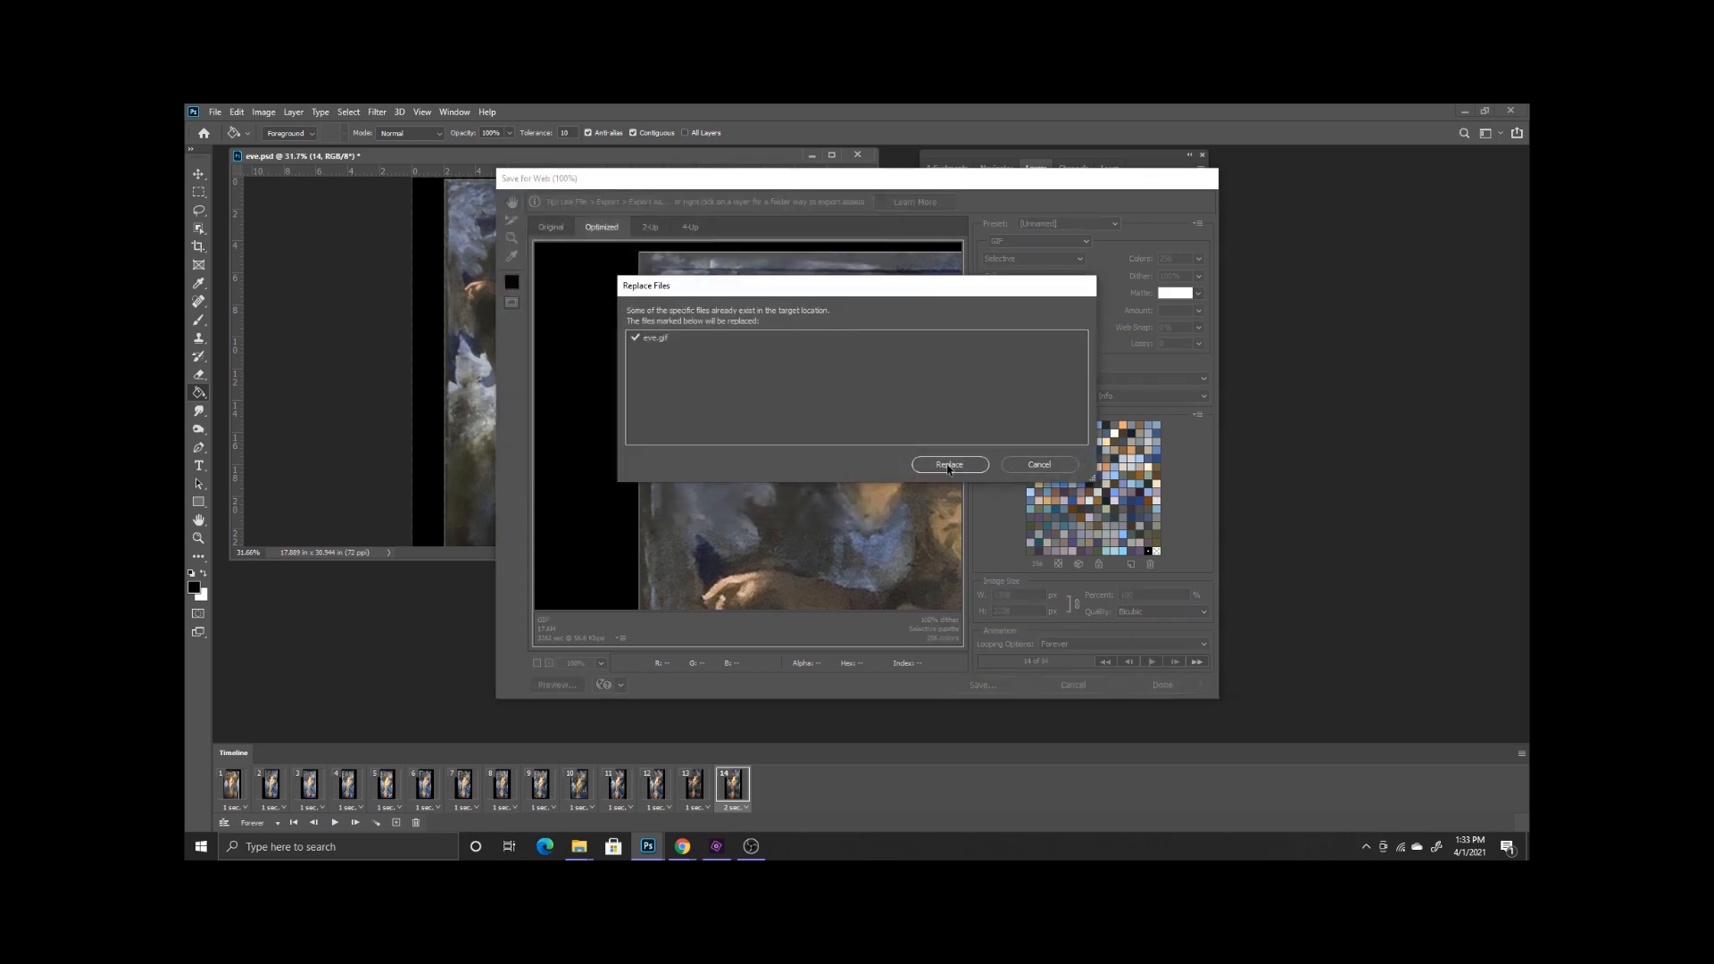
click(949, 464)
click(217, 113)
click(261, 268)
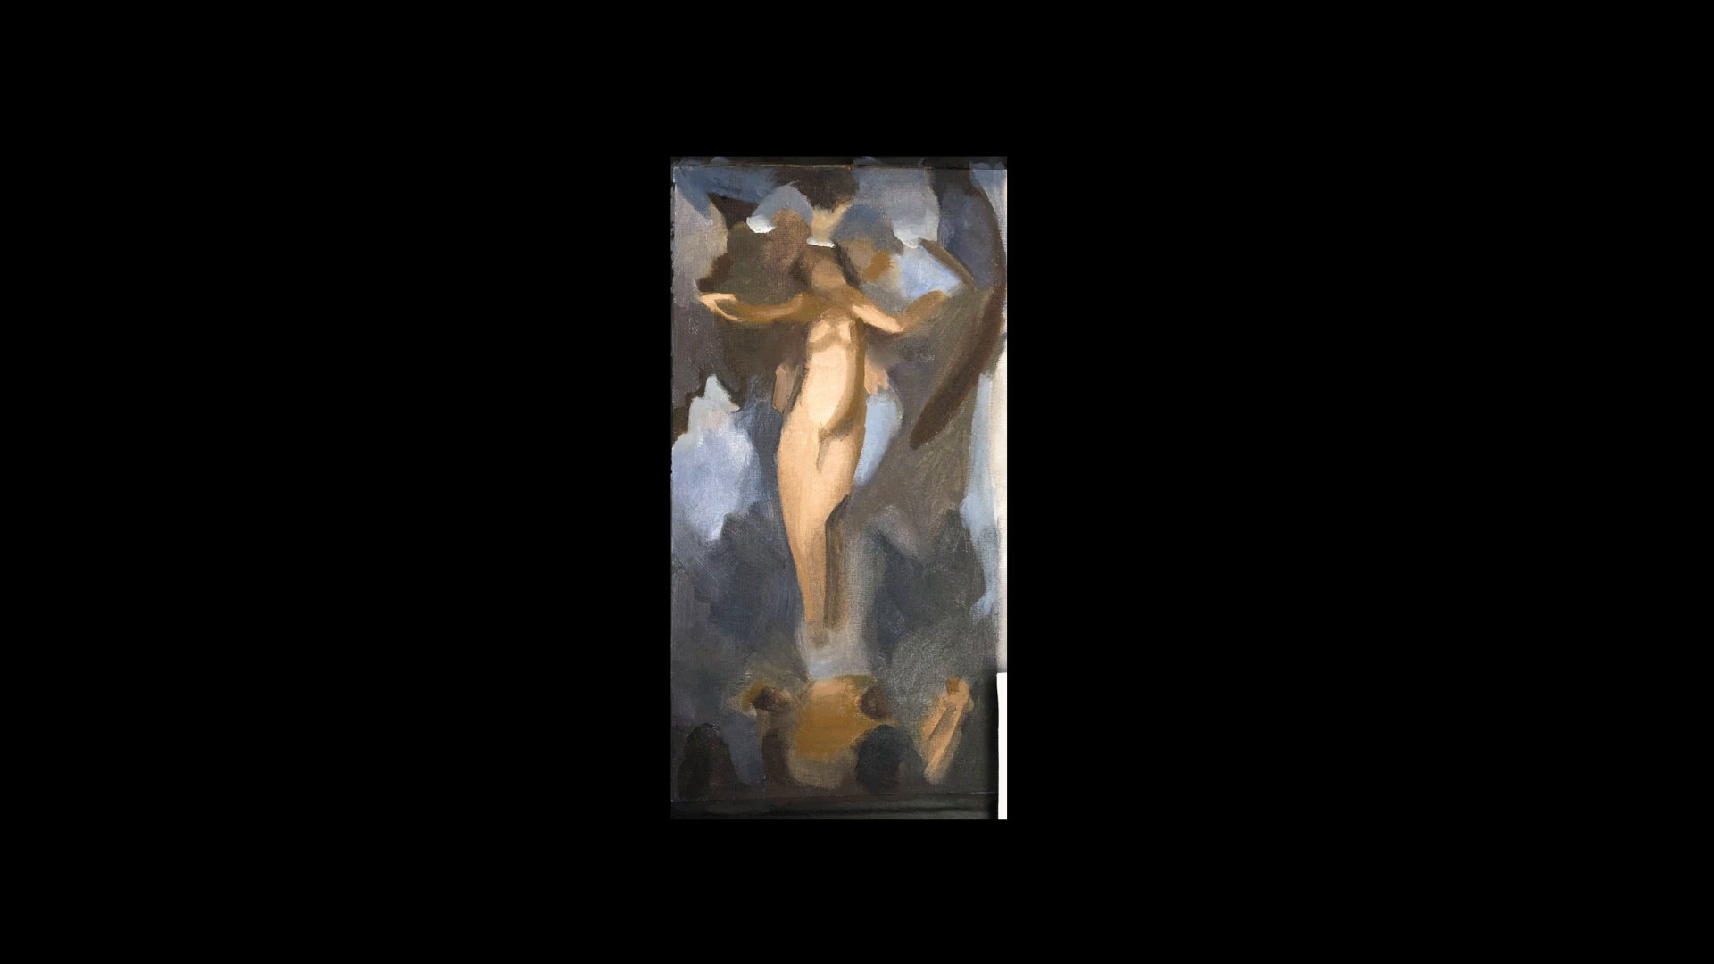